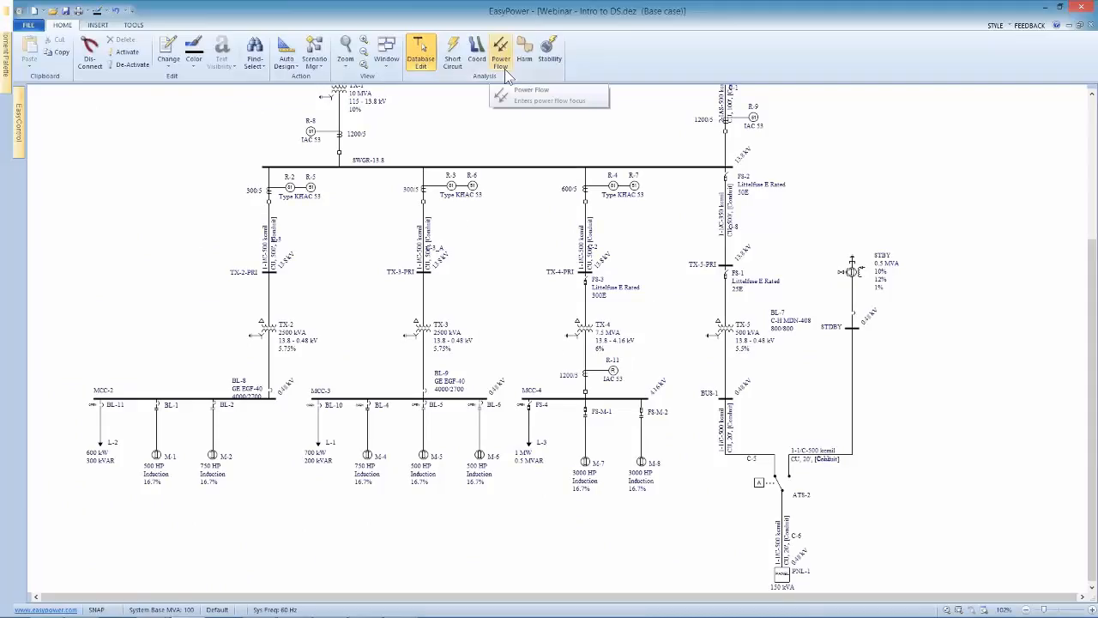
Step: Start the stability analysis and turn off the data view and data cursor for the DS plots
left_click(550, 53)
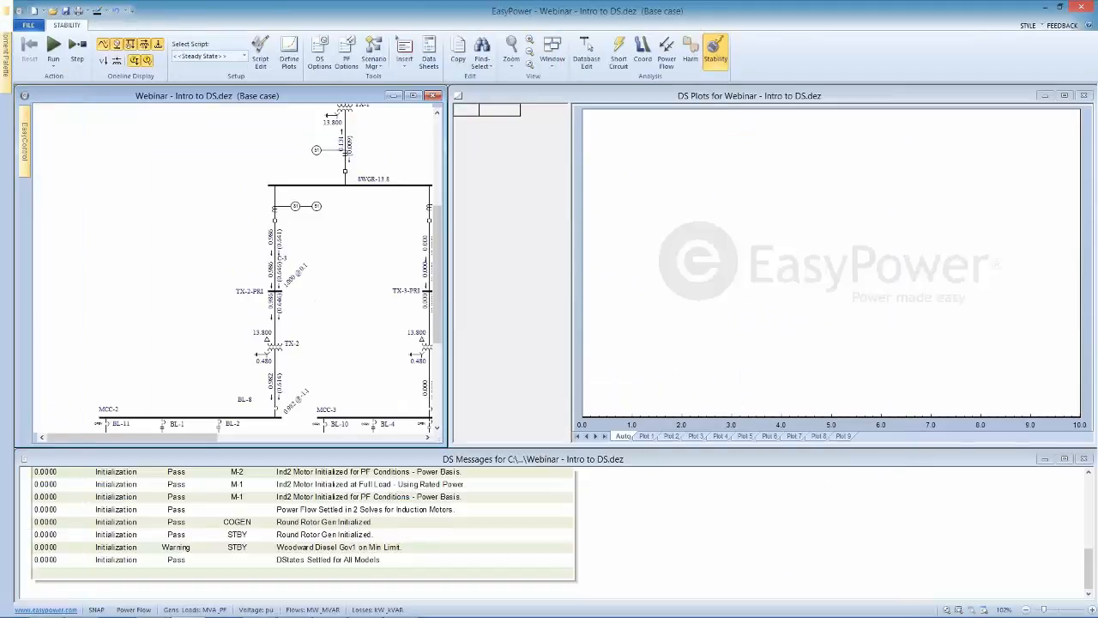
left_click(468, 99)
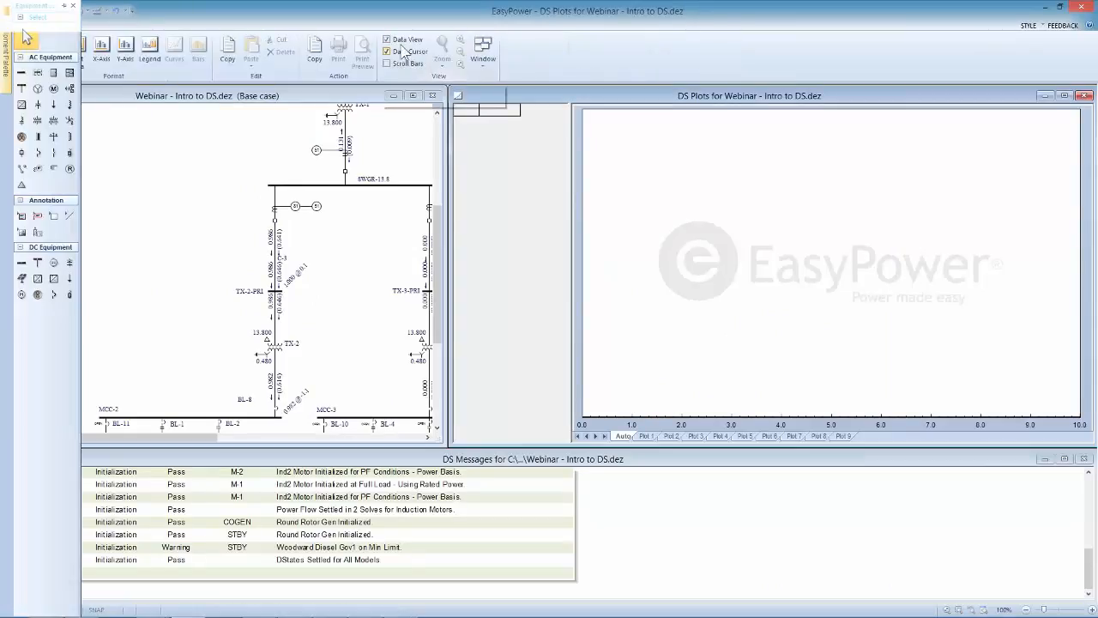
left_click(387, 39)
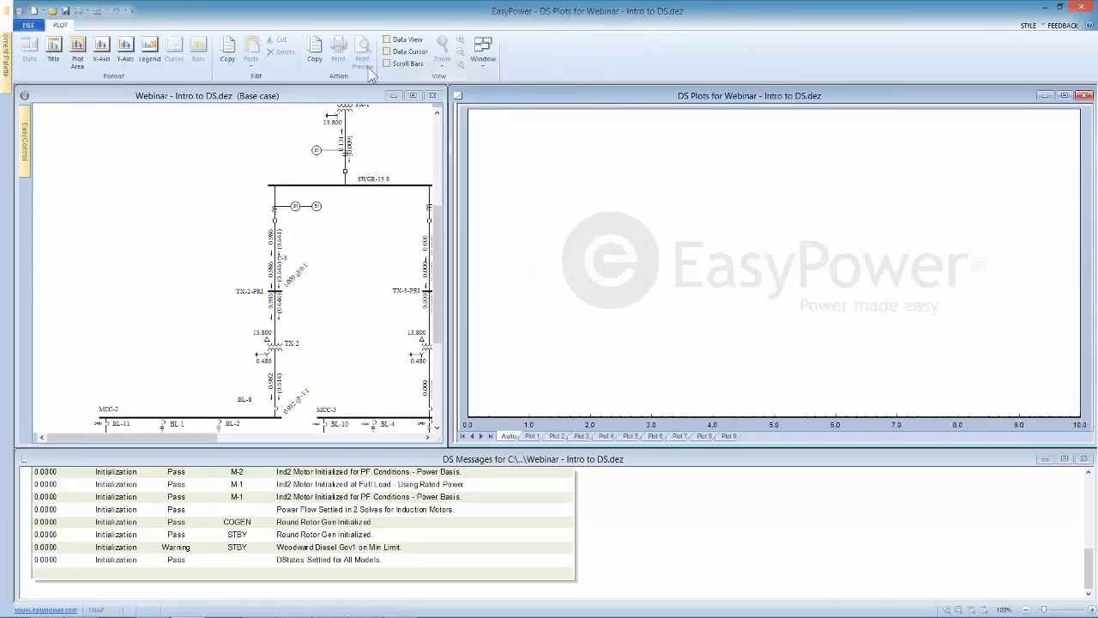
left_click(364, 216)
Step: Examine the initial power flows and bus voltages along the feeders below SWGR-13.8 on the one-line
left_click_drag(349, 284, 255, 282)
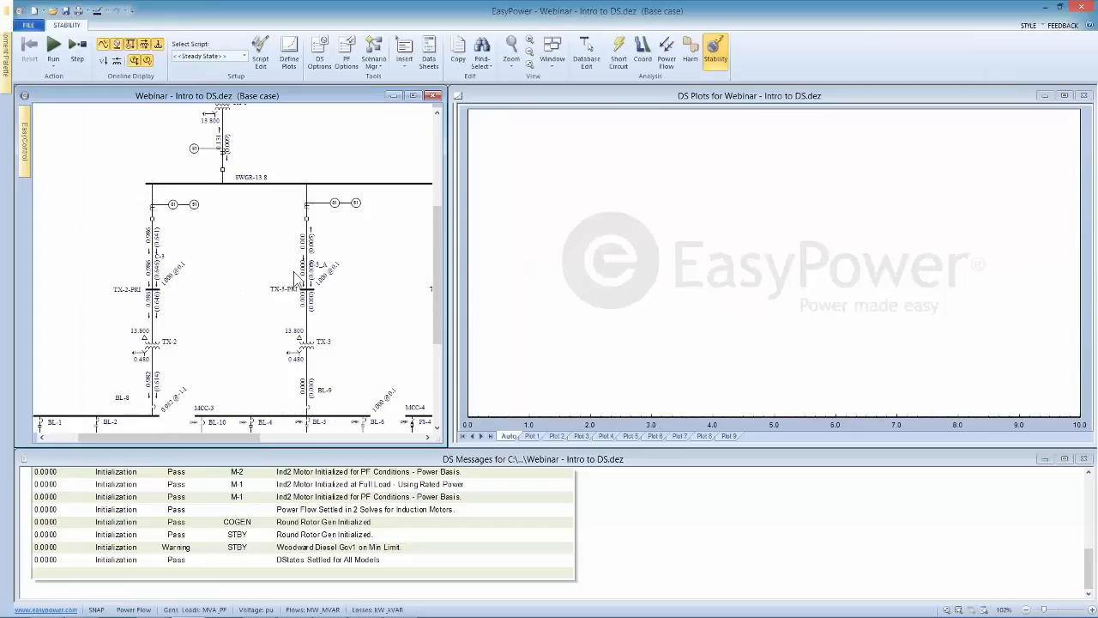
left_click_drag(341, 266, 251, 211)
left_click_drag(272, 263, 183, 284)
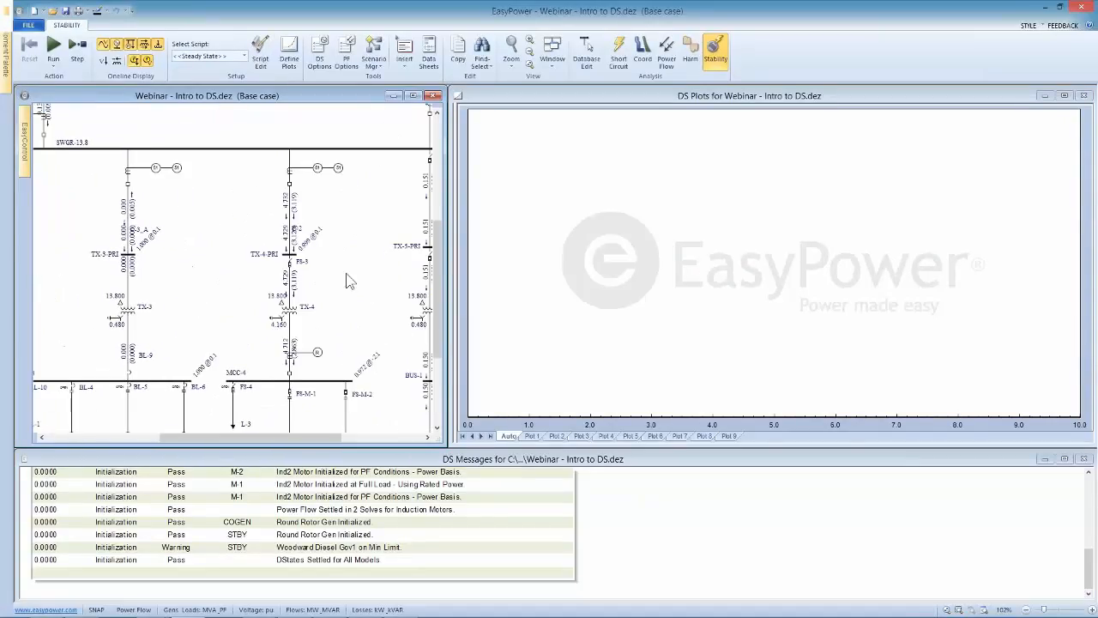
left_click_drag(325, 282, 206, 304)
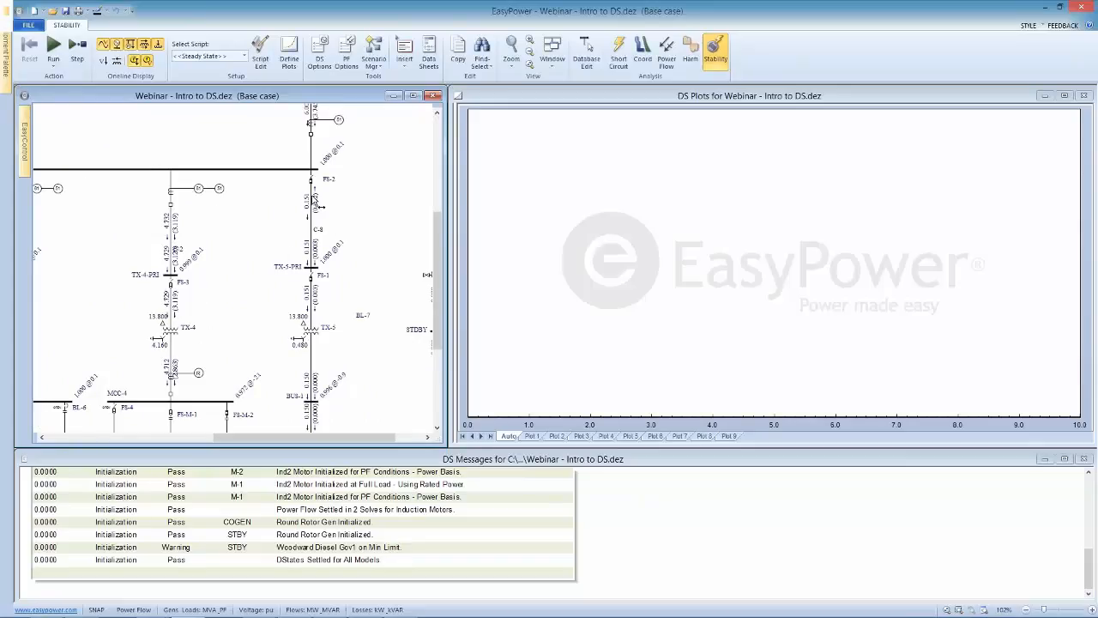
scroll(352, 258, "left", 3)
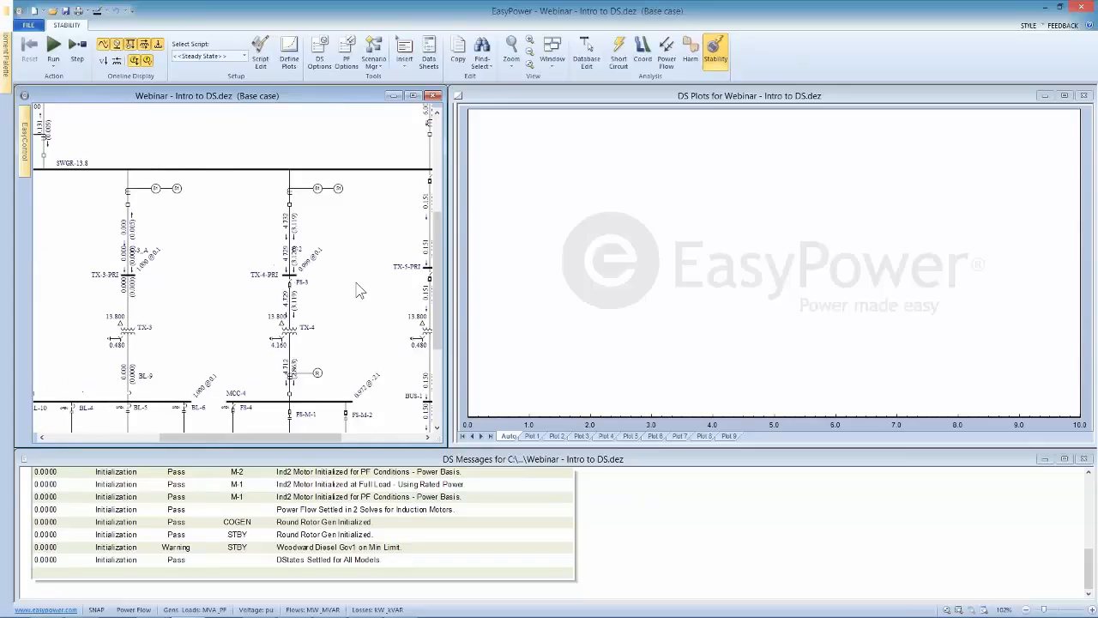
scroll(351, 296, "right", 2)
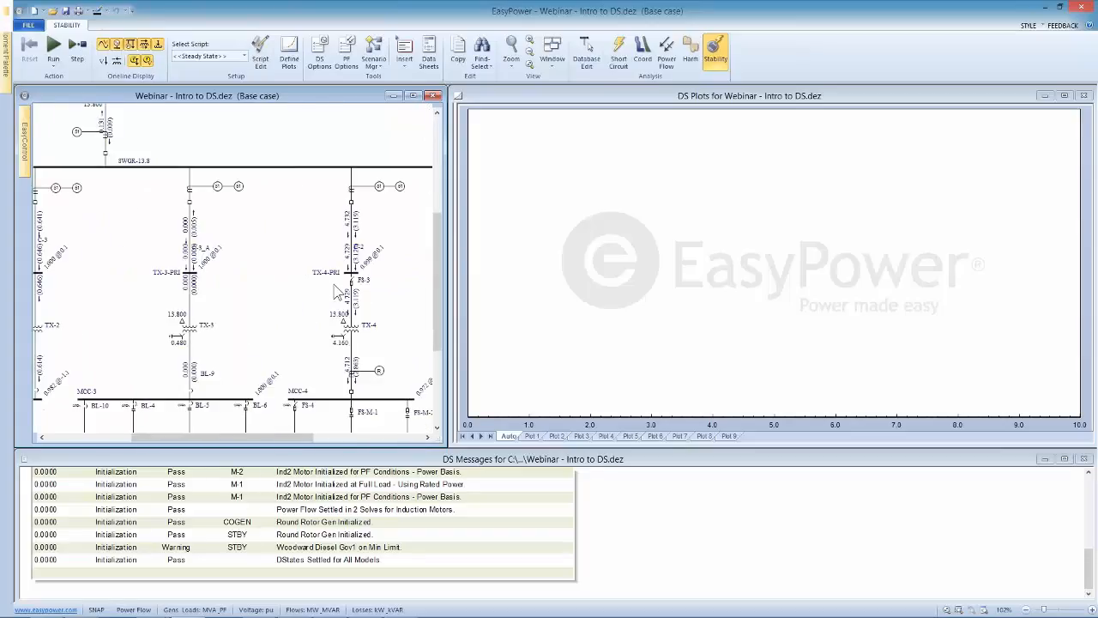
left_click_drag(291, 257, 219, 319)
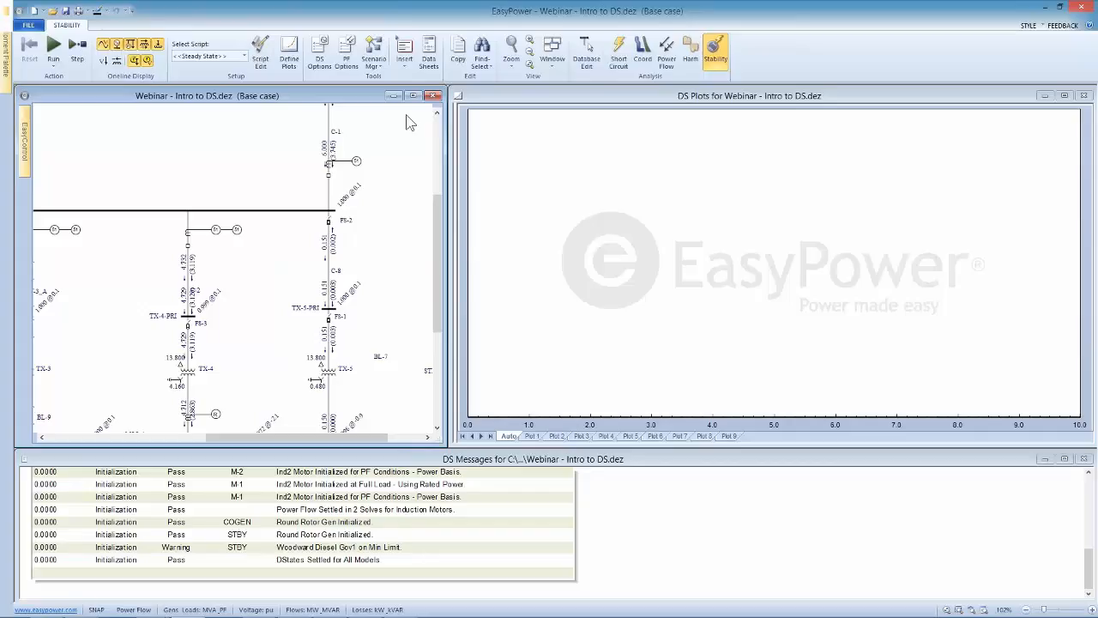
Step: Run a 5% exciter step test and a 10% governor step test on the COGEN generator
left_click_drag(403, 139, 368, 332)
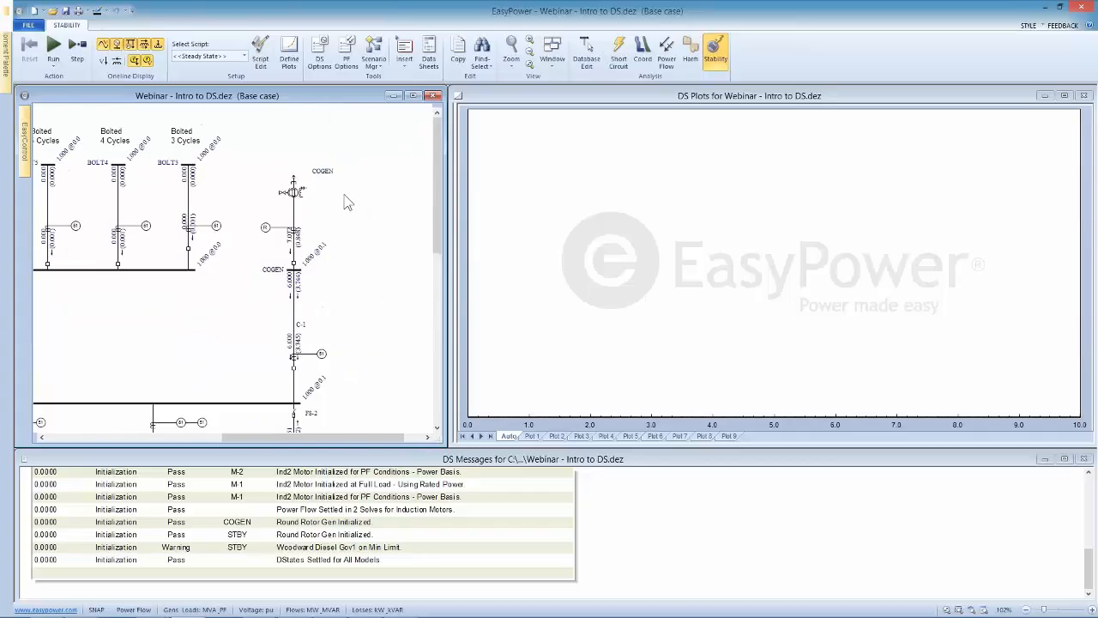
left_click_drag(321, 218, 307, 218)
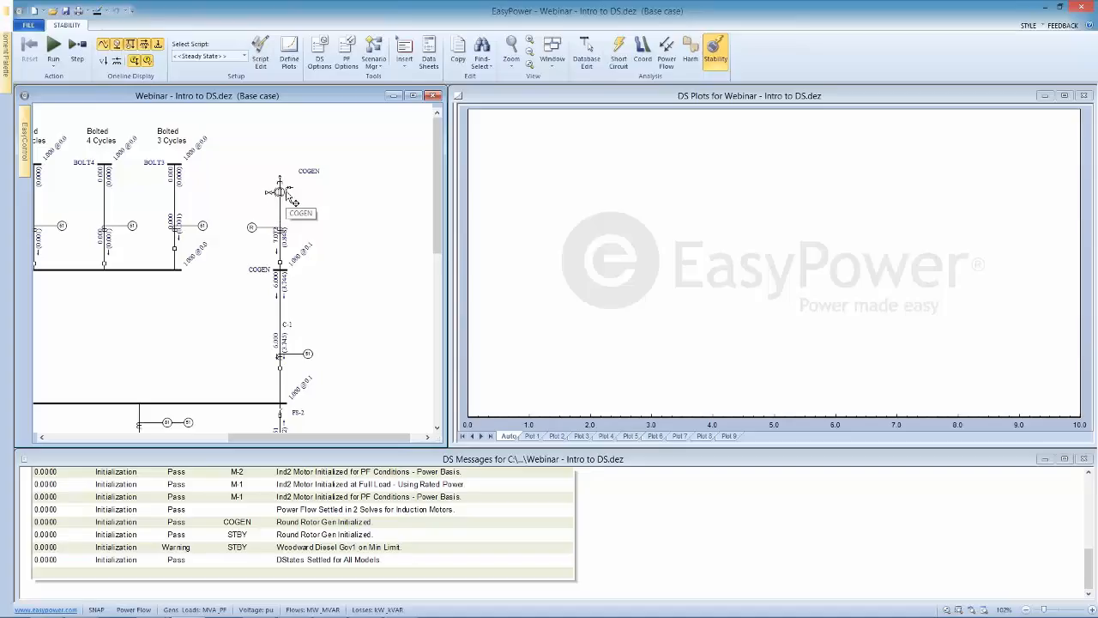
left_click(292, 200)
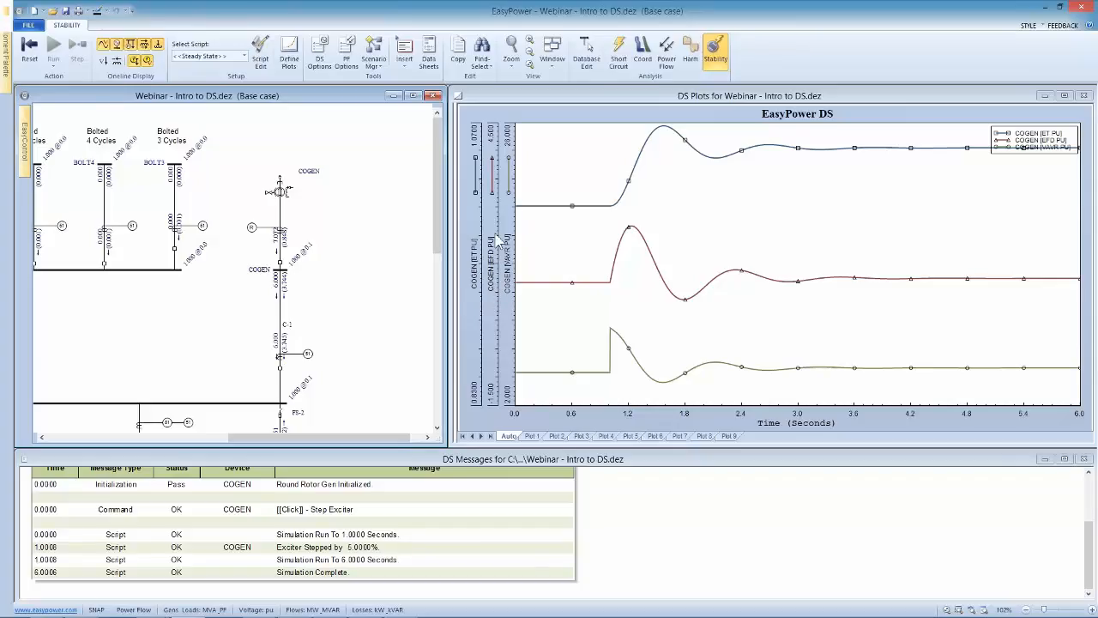
left_click(276, 192)
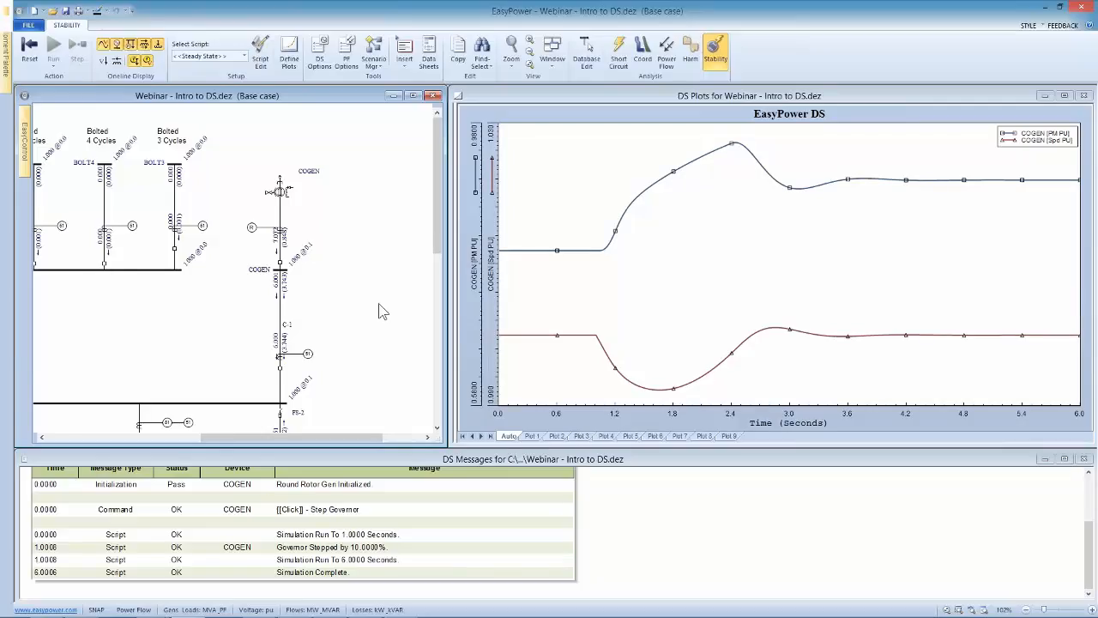
Step: Run a 5% exciter step test and a 10% governor step test on the STBY generator
scroll(360, 278, "left", 4)
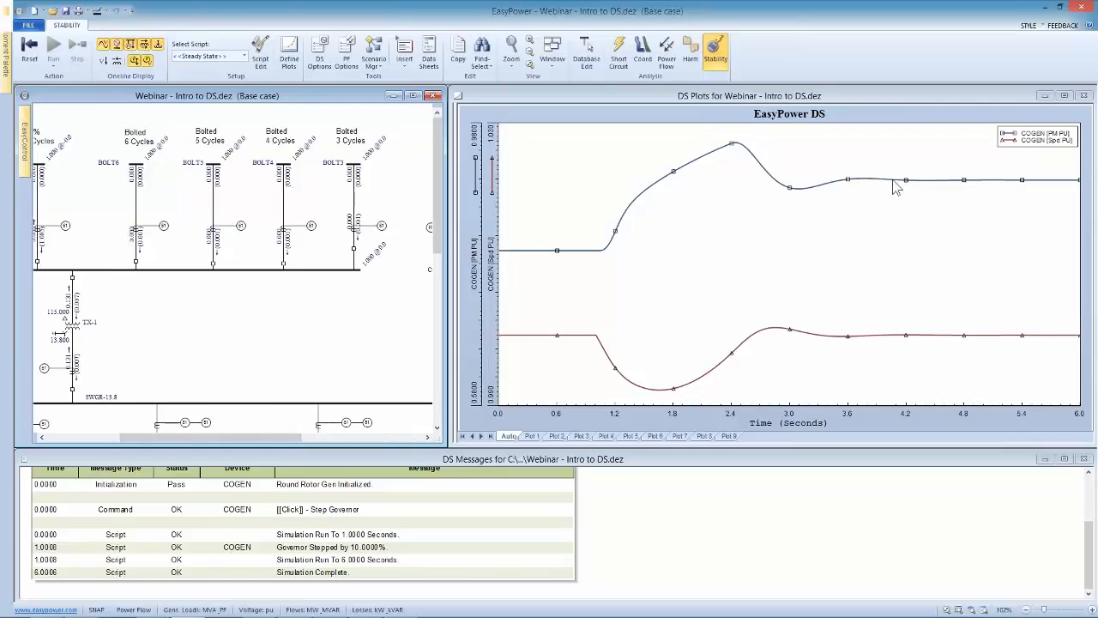
left_click_drag(365, 309, 134, 296)
mouse_move(274, 284)
left_mouse_down()
mouse_move(199, 174)
mouse_move(281, 266)
left_mouse_up()
left_click_drag(290, 369, 288, 326)
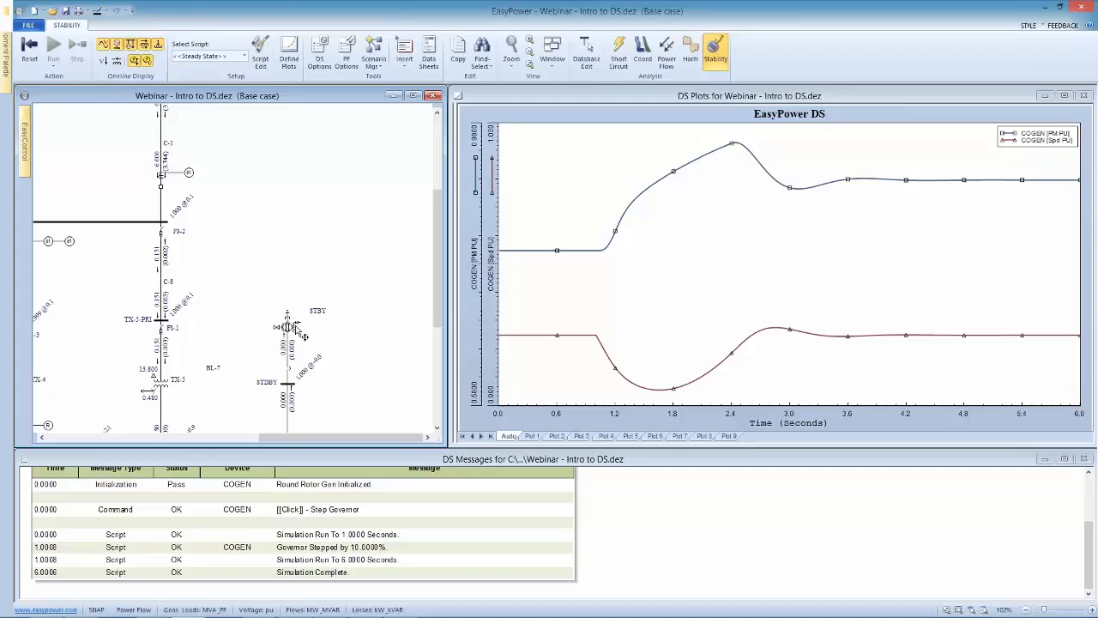
double_click(296, 329)
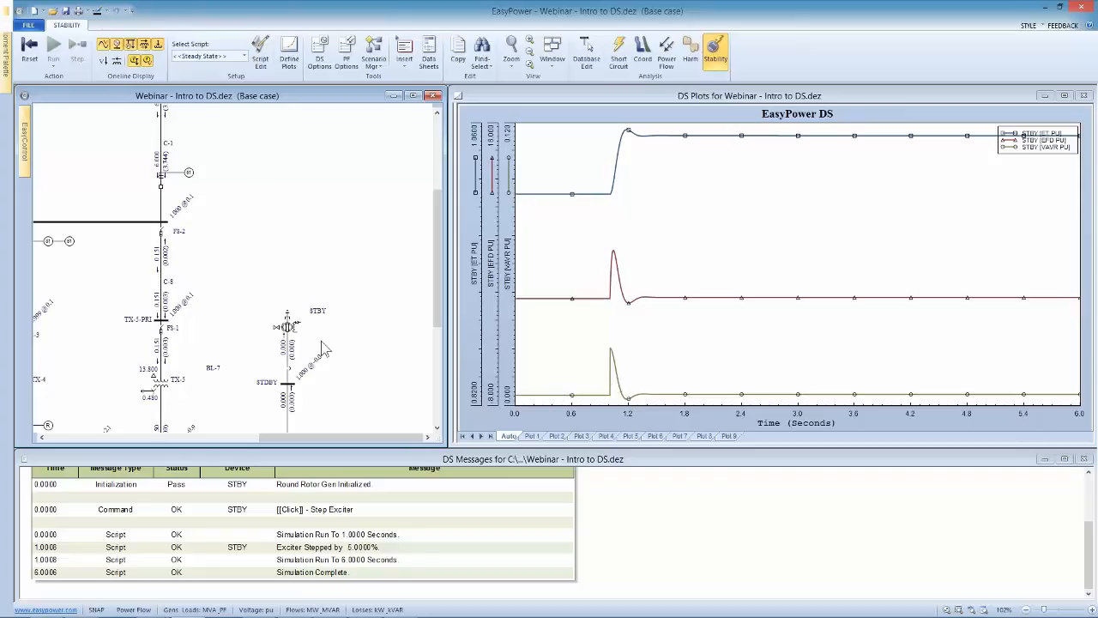
left_click(279, 327)
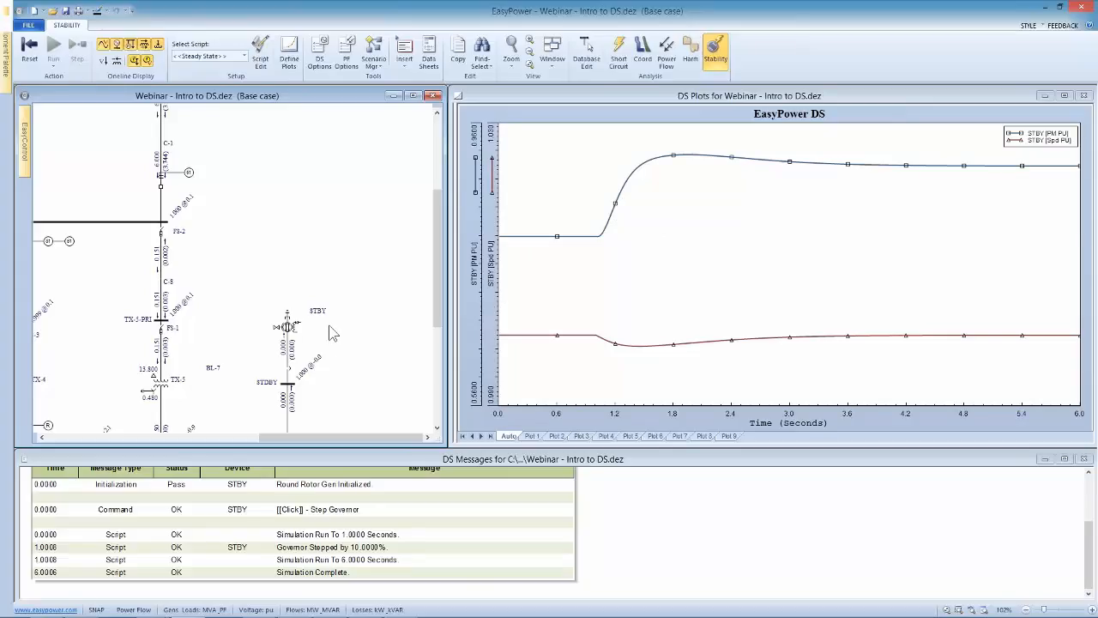
Step: Return to database editing and maximize the one-line diagram
scroll(330, 331, "down", 3)
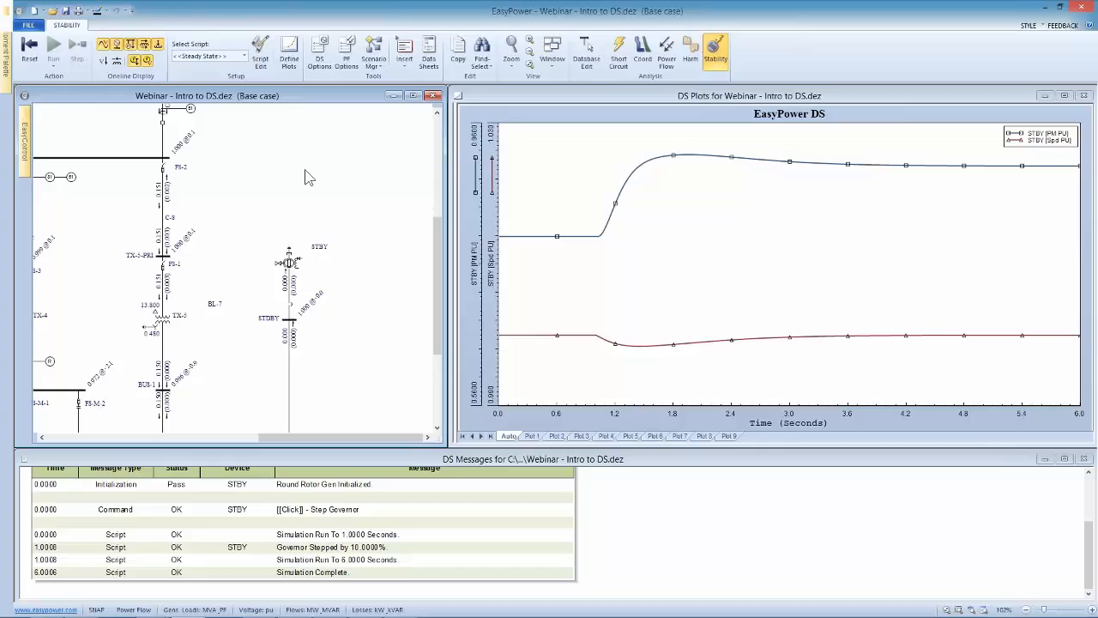
left_click_drag(288, 149, 327, 105)
left_click_drag(241, 299, 365, 248)
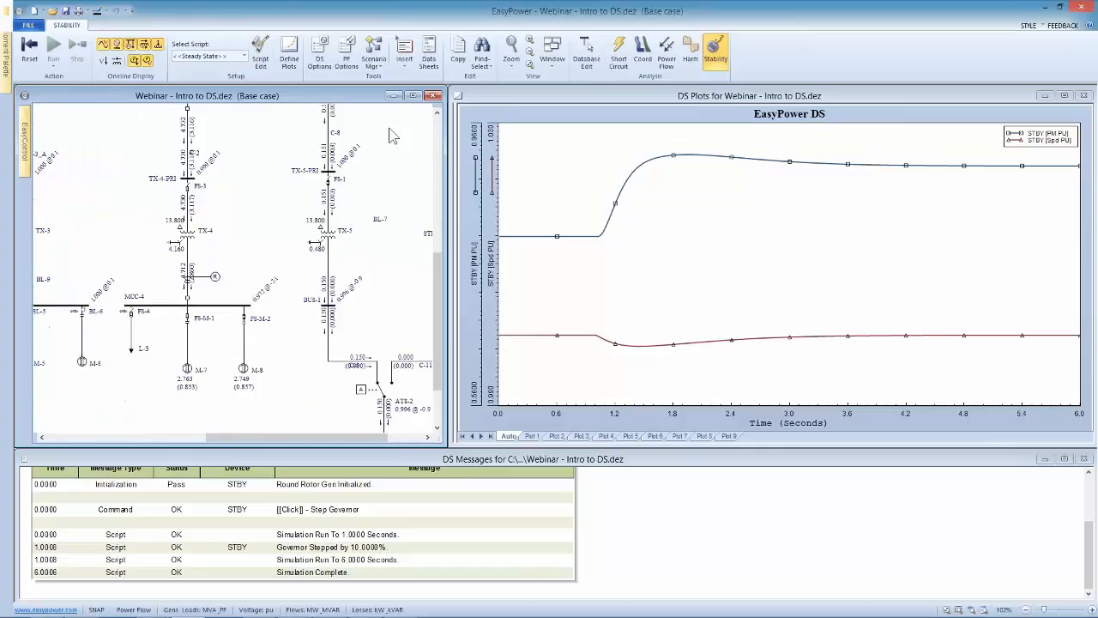
left_click_drag(226, 225, 246, 231)
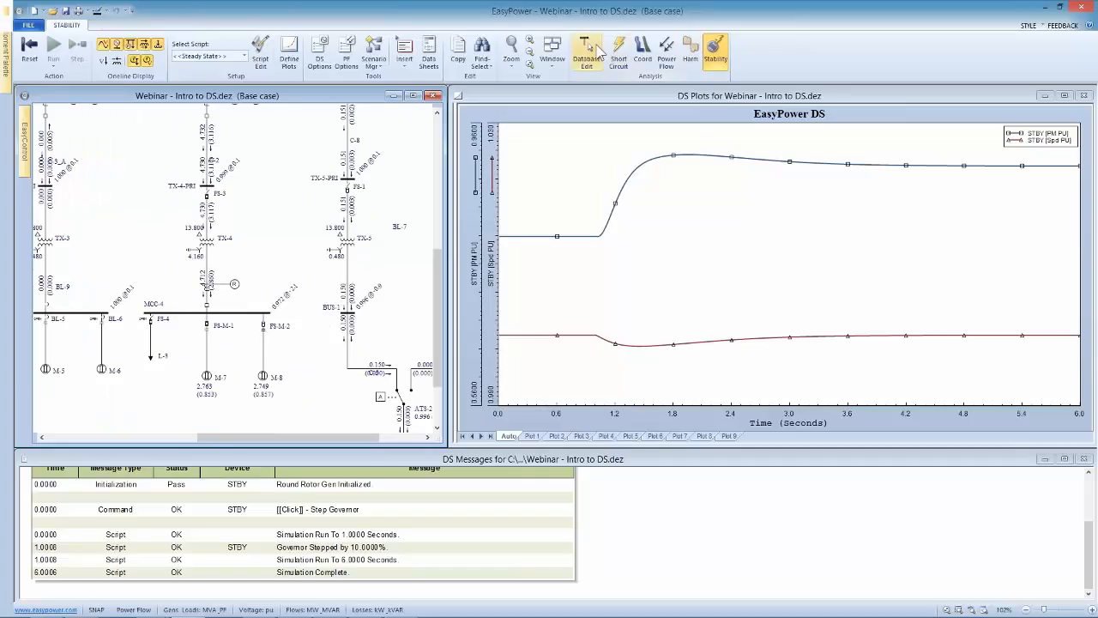
left_click(589, 54)
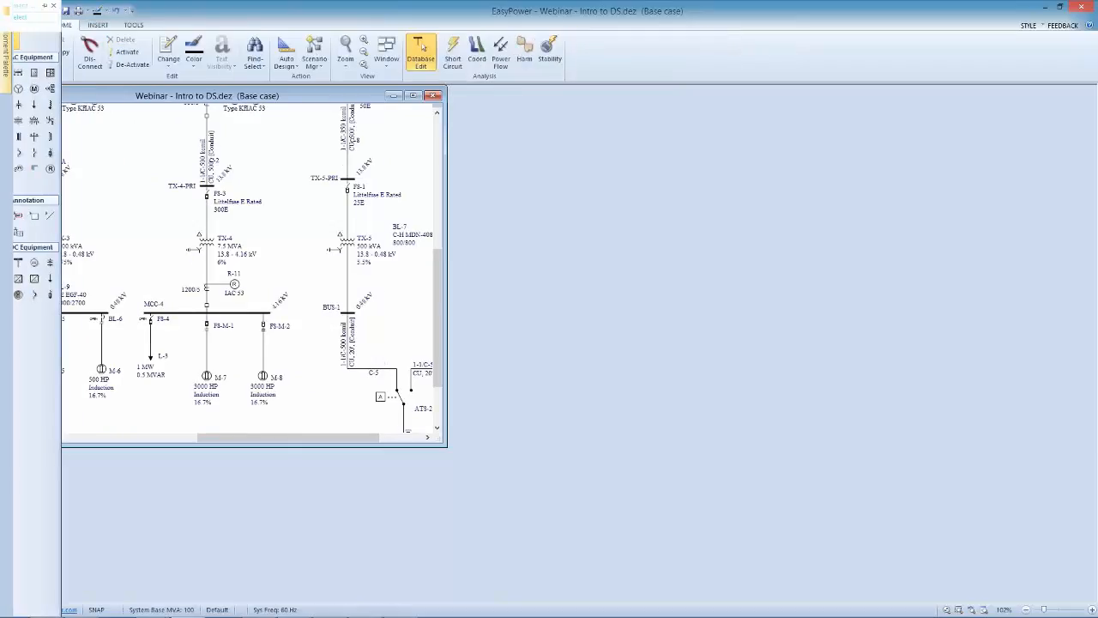
left_click(412, 95)
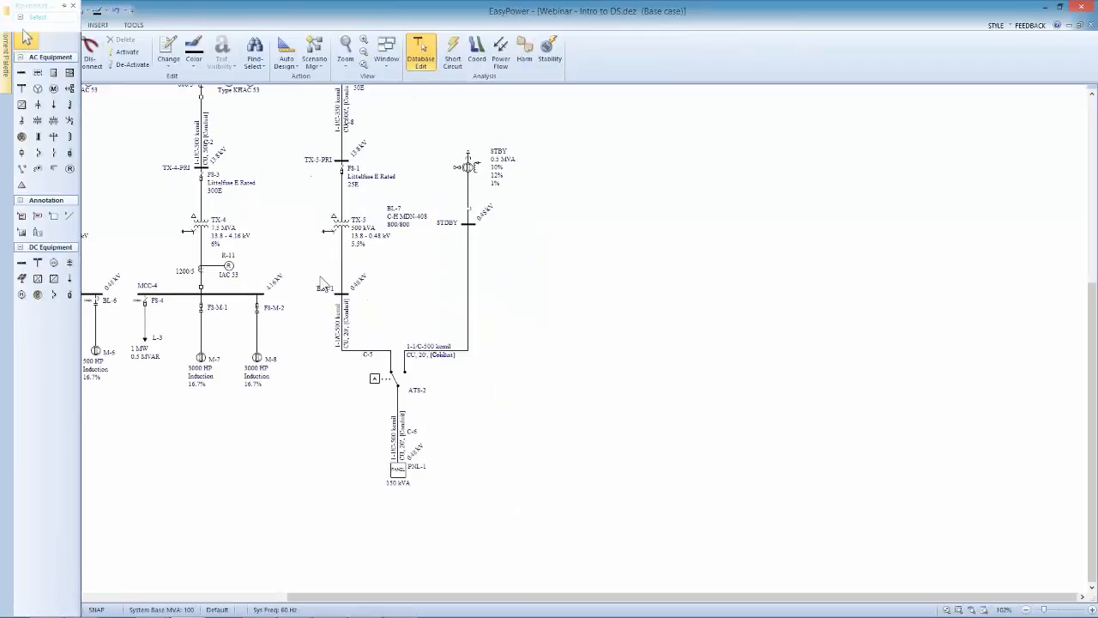
Step: Insert a motor on bus MCC-2, to the right of motor M-2
left_click_drag(322, 279, 785, 279)
left_click_drag(368, 299, 415, 381)
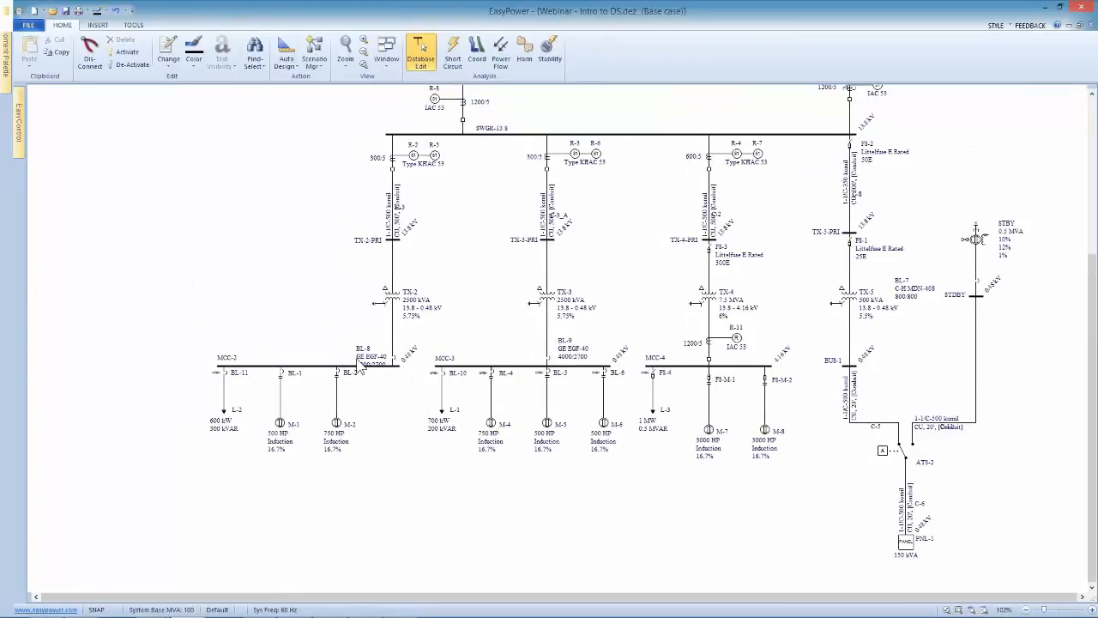
scroll(512, 361, "up", 2)
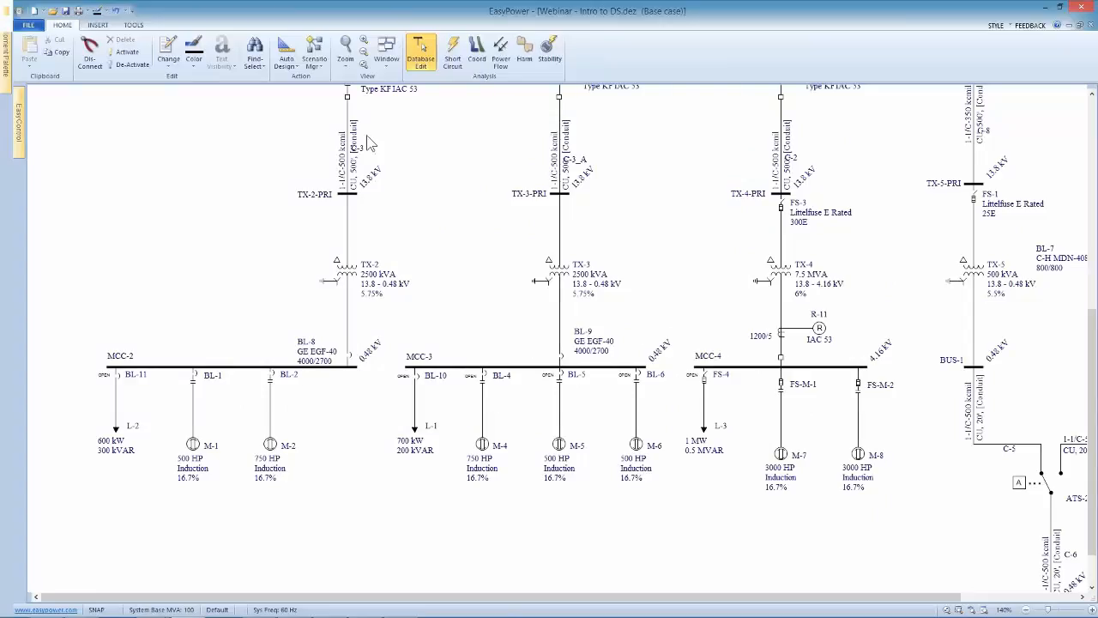
left_click(99, 26)
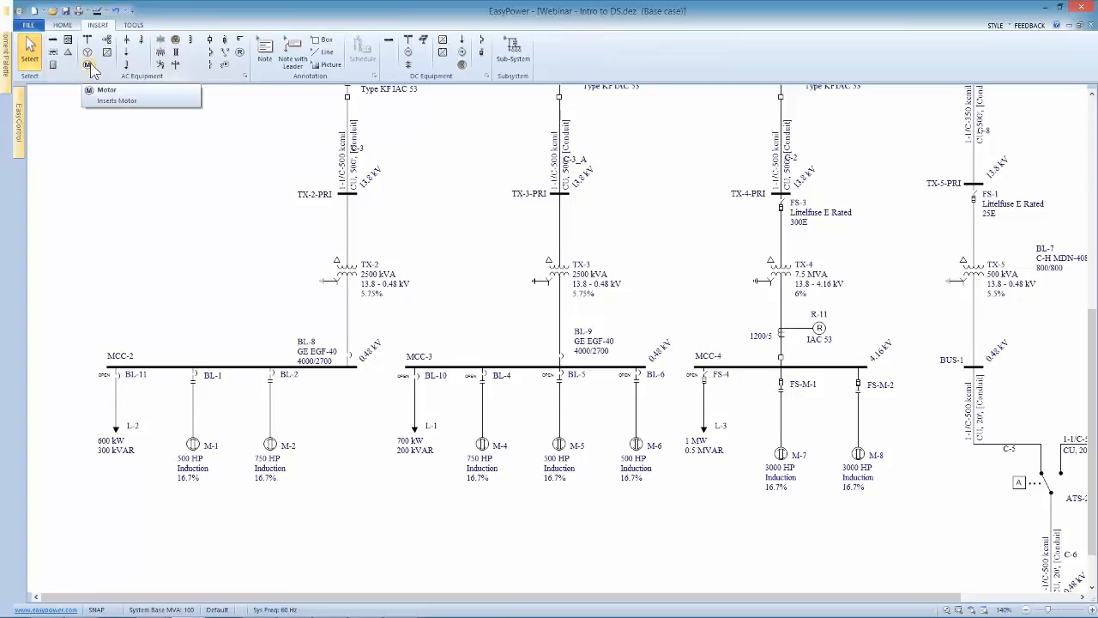
left_click(88, 64)
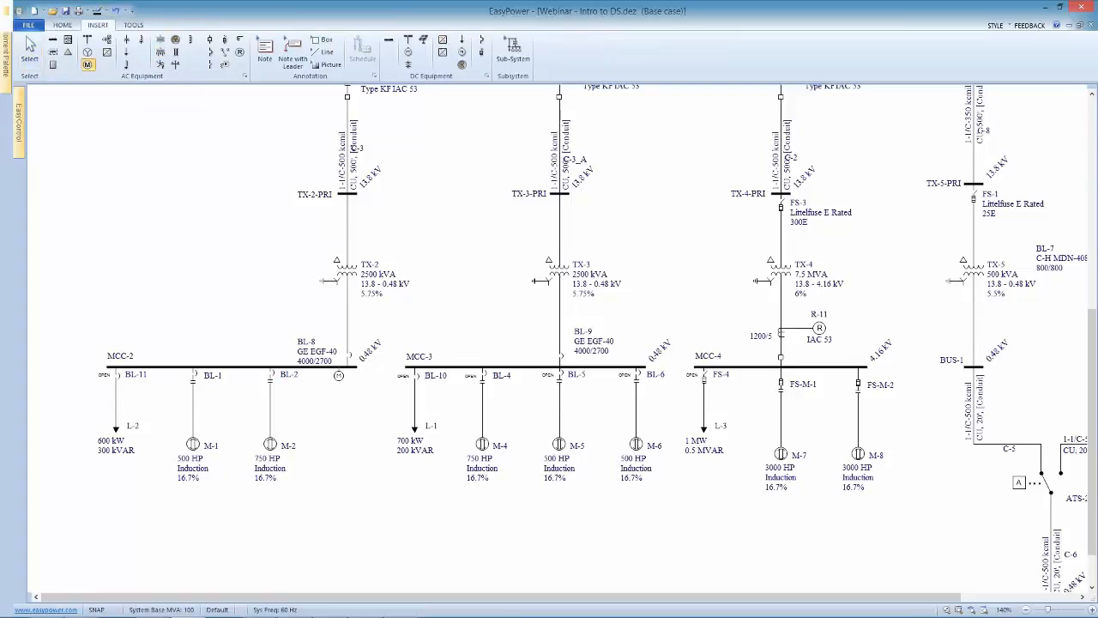
left_click(339, 375)
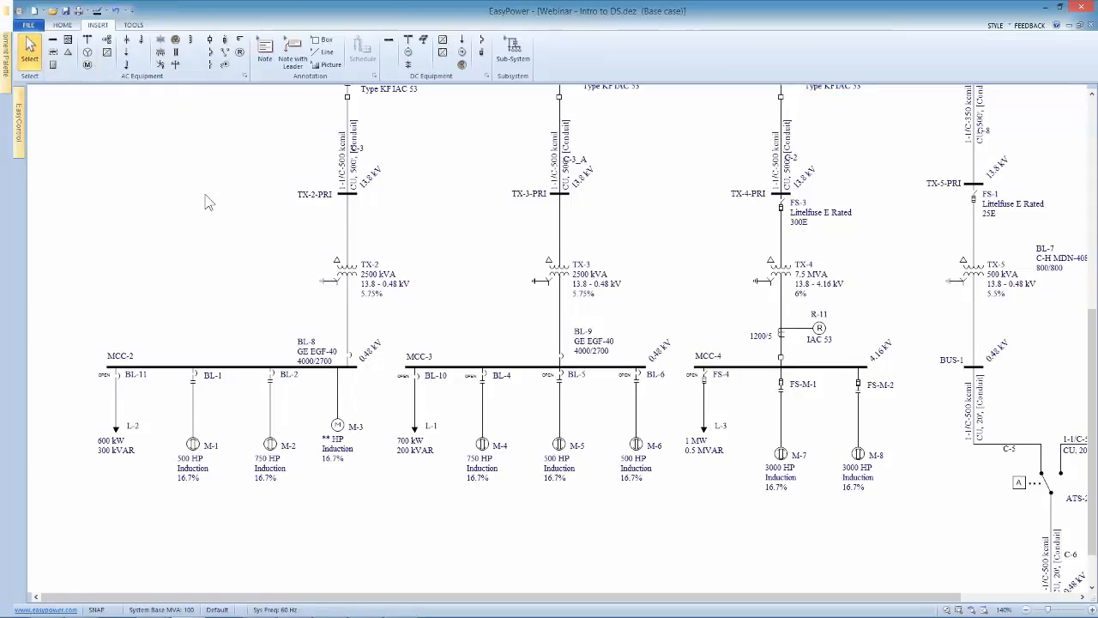
Step: Insert a low-voltage breaker between MCC-2 and the new motor, and move the motor further down from the bus
left_click(211, 52)
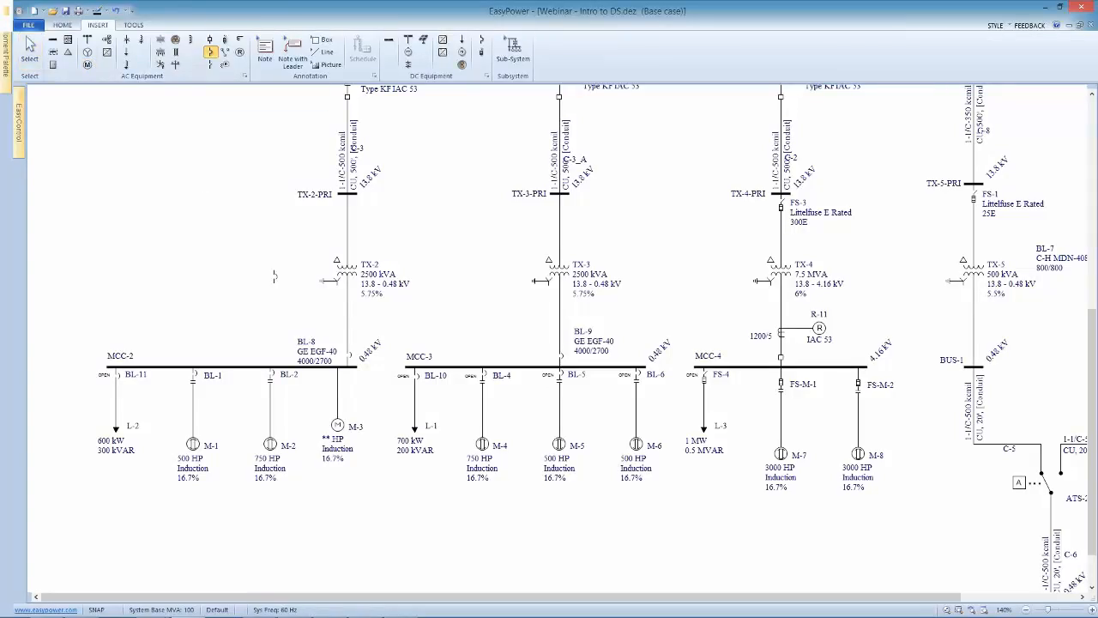
left_click(338, 375)
left_click_drag(336, 428, 338, 460)
Step: Copy breaker BL-2 and paste its data onto the new motor's breaker BL-3
right_click(271, 376)
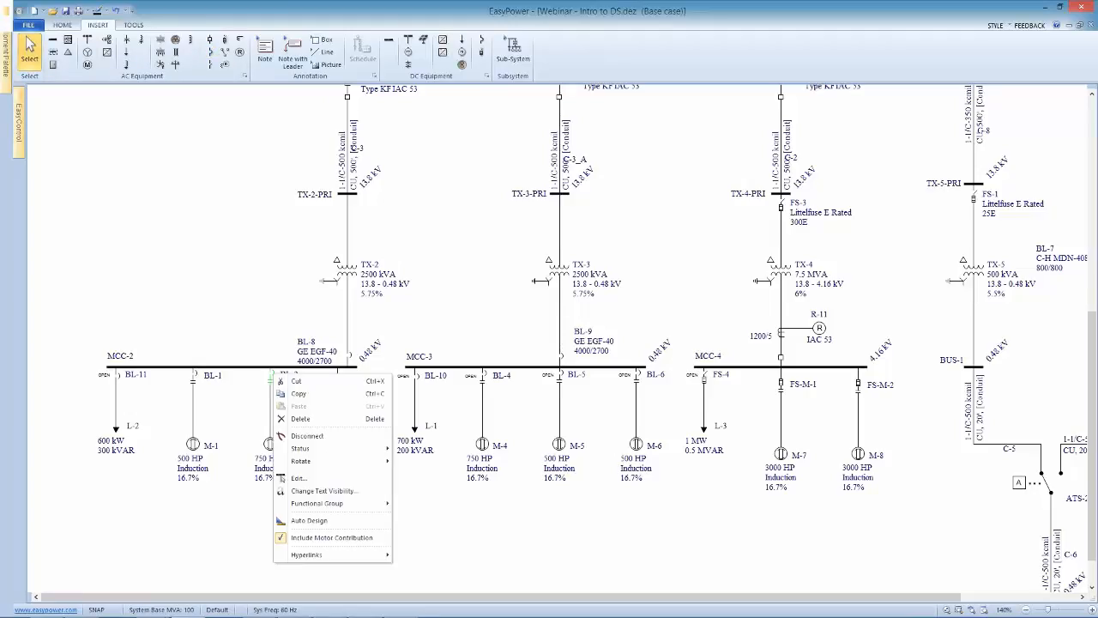
left_click(343, 388)
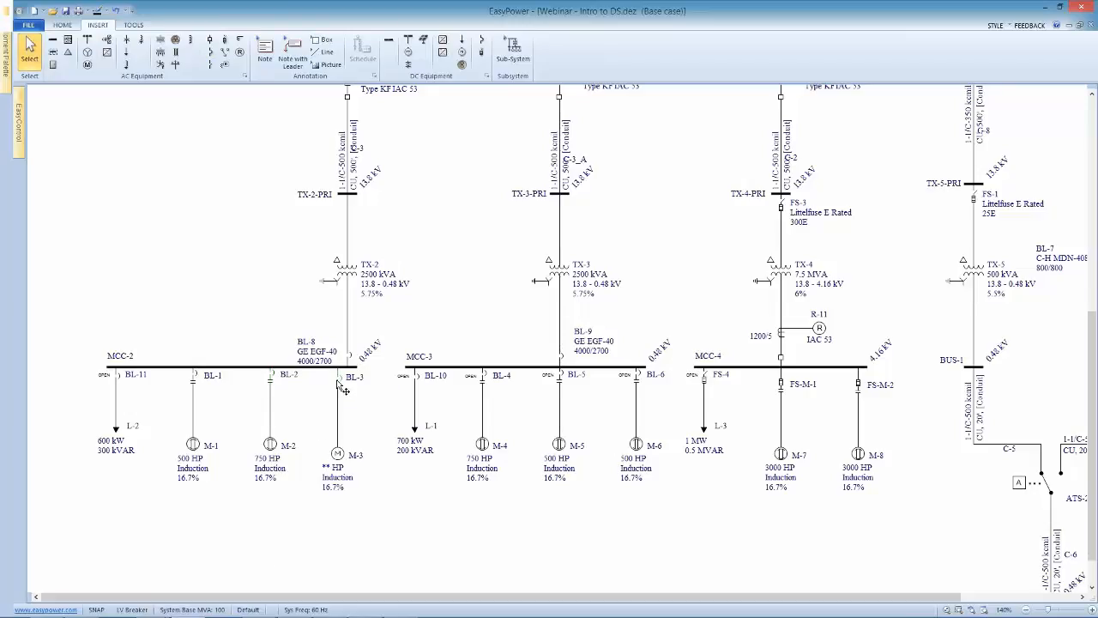
right_click(341, 388)
left_click(369, 417)
Step: Set motor M-3's rating to 500 HP and calculate its short-circuit X/R ratio
double_click(341, 454)
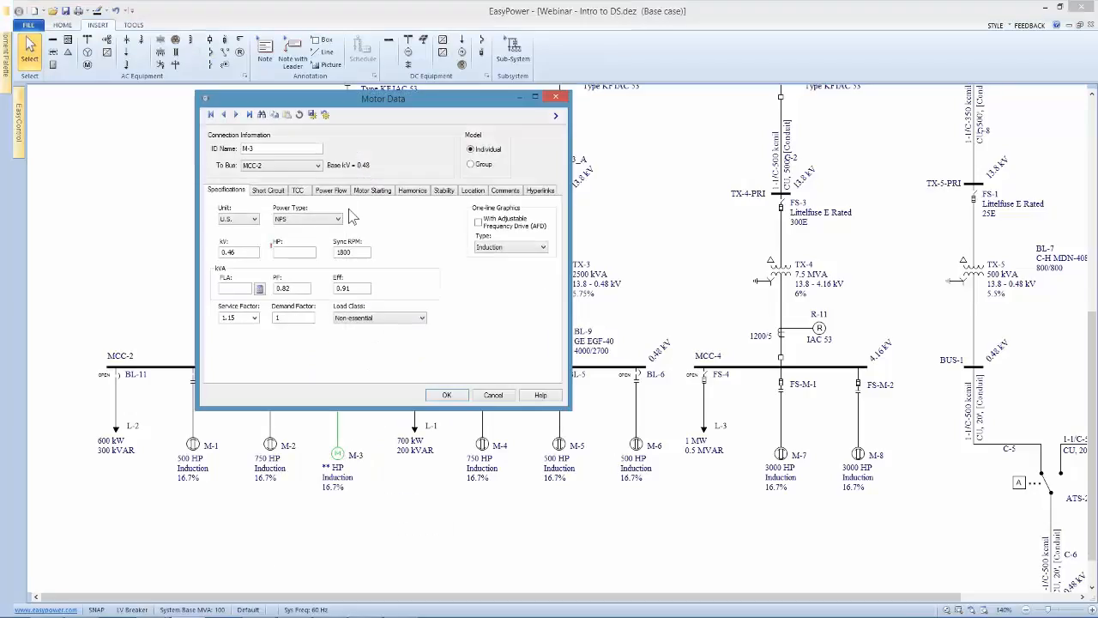
left_click_drag(316, 99, 560, 127)
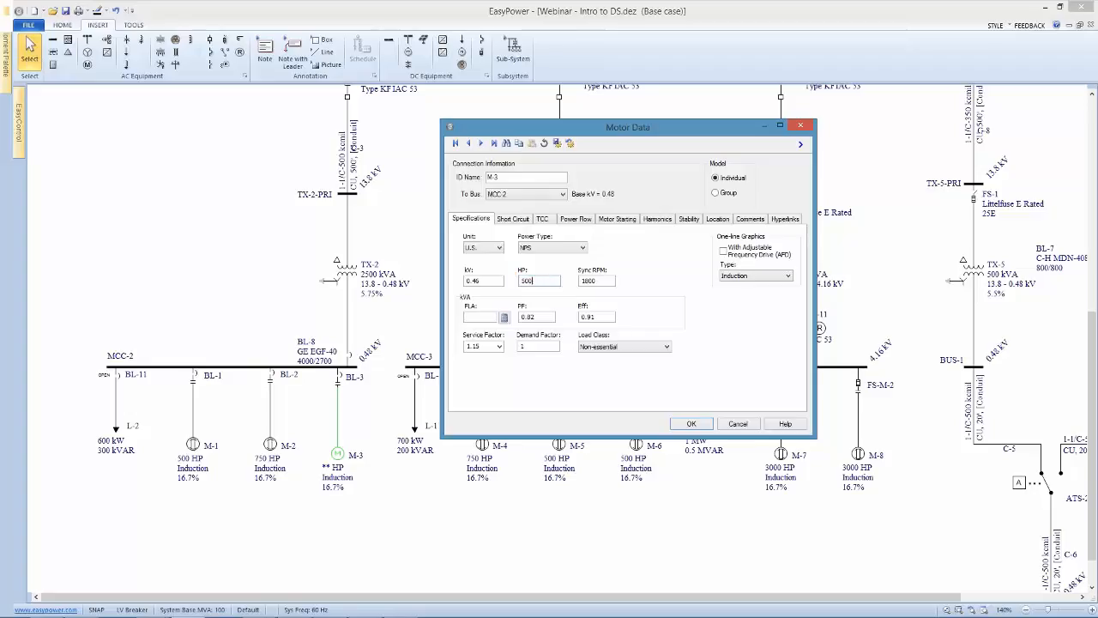
left_click(535, 283)
type("500")
left_click(538, 317)
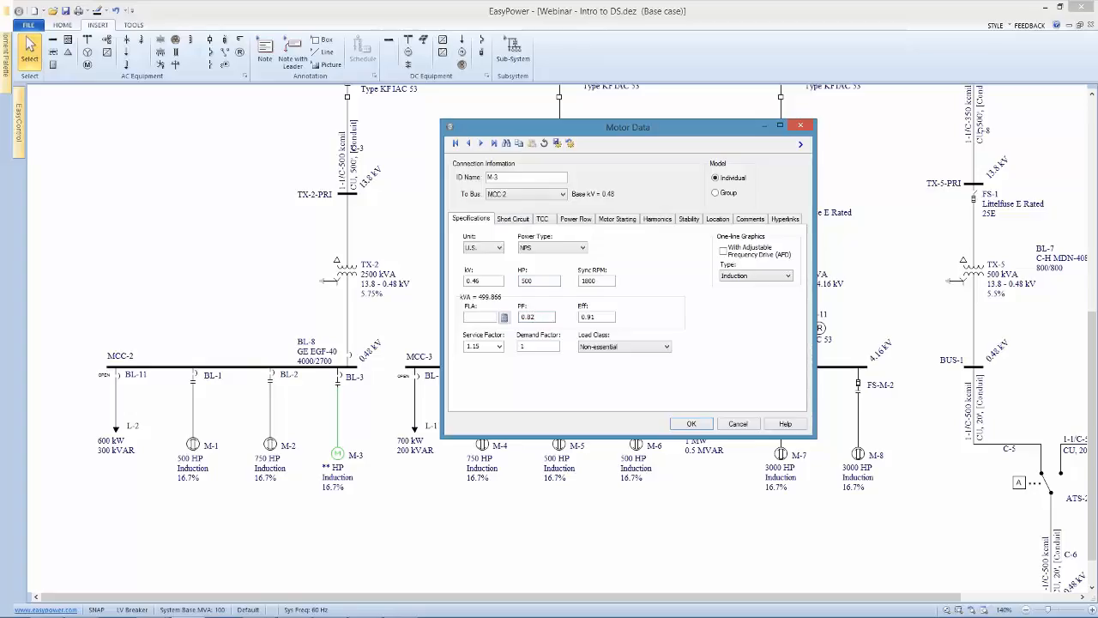
left_click(512, 218)
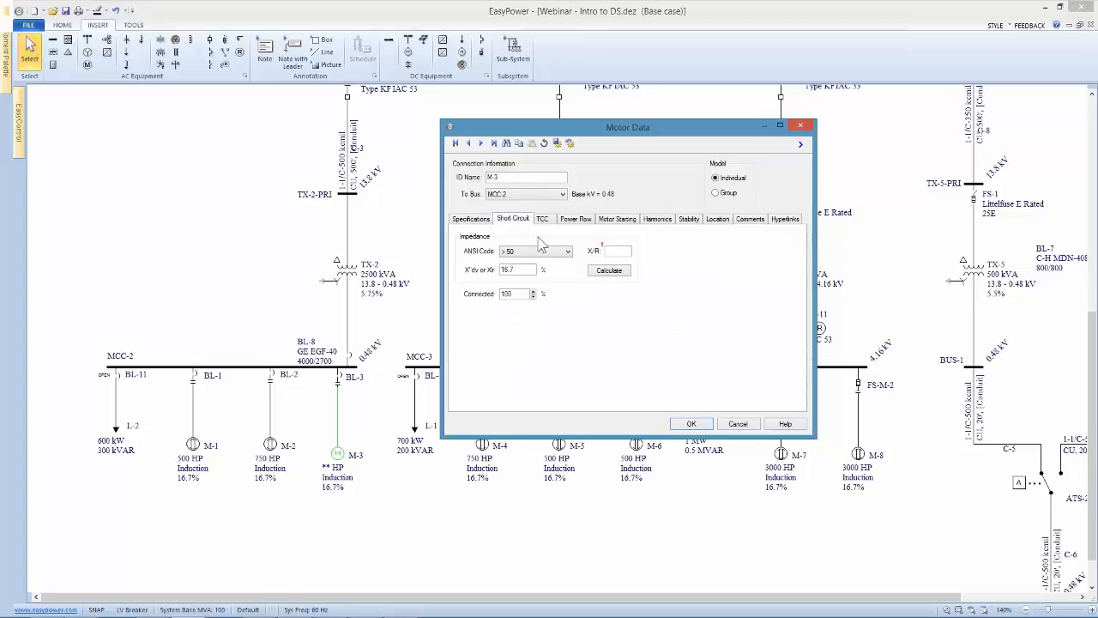
left_click(608, 270)
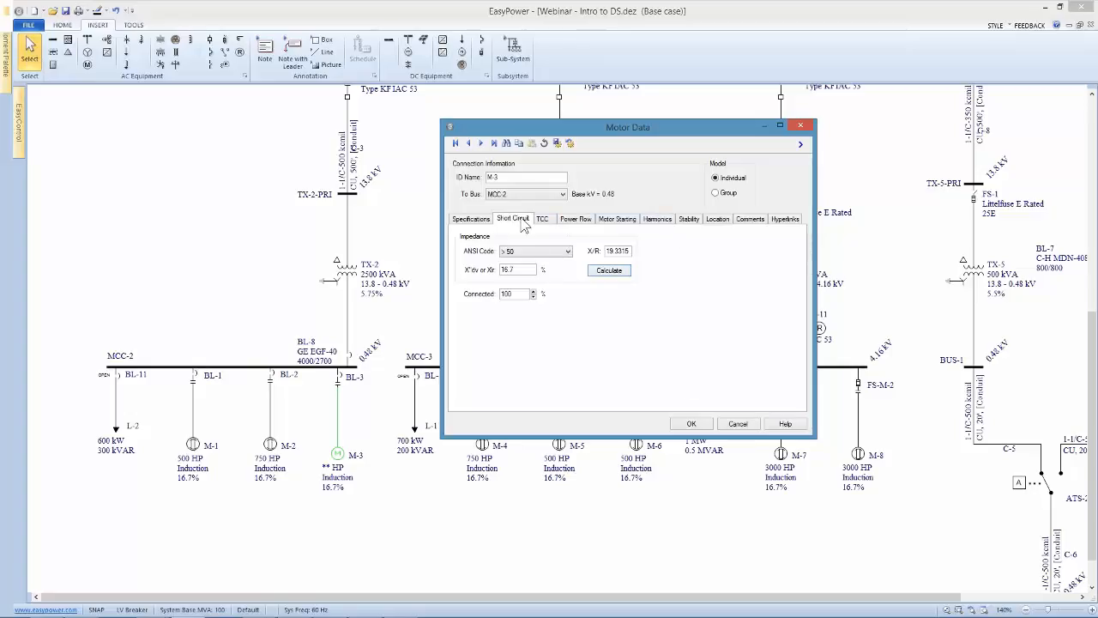
Step: Enable the stability model of motor M-3 and choose Rockwell as the motor manufacturer
left_click(482, 223)
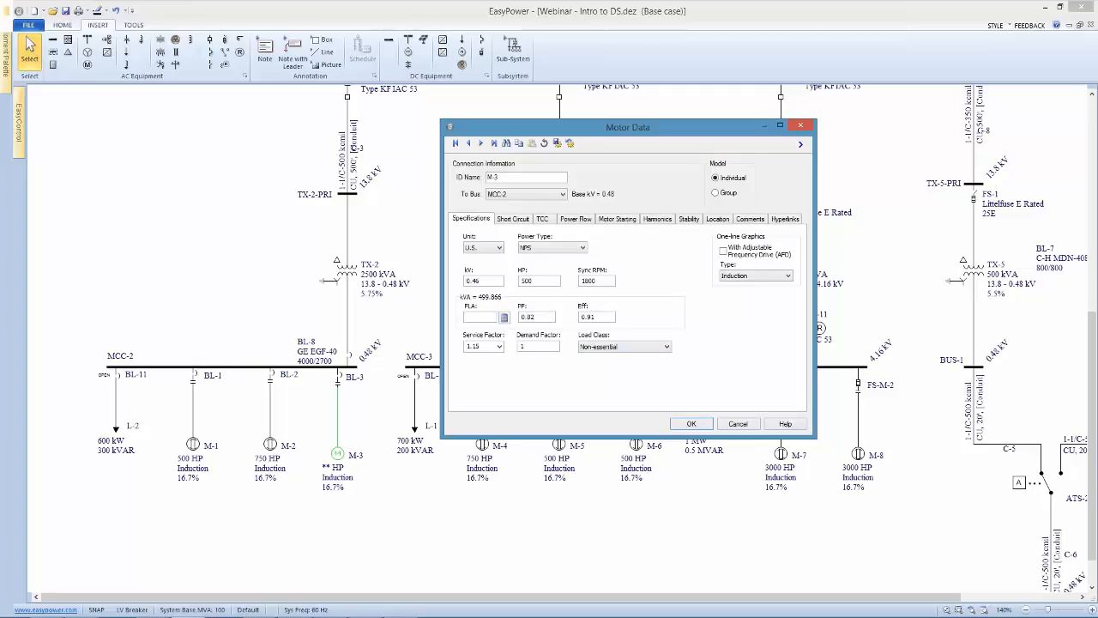
left_click(686, 219)
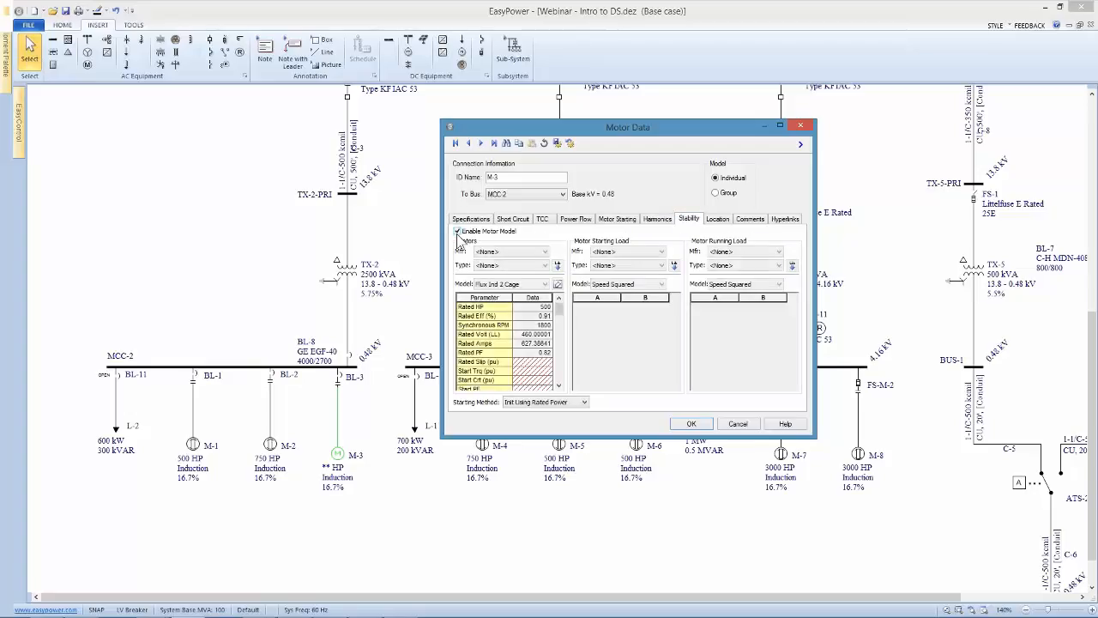
left_click(532, 253)
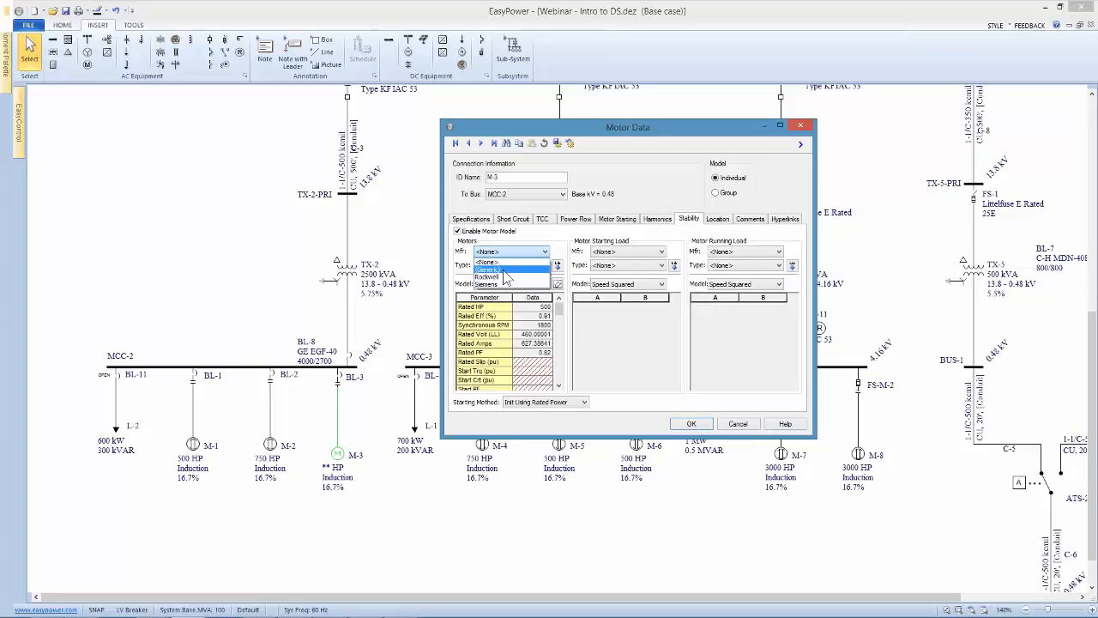
left_click(503, 278)
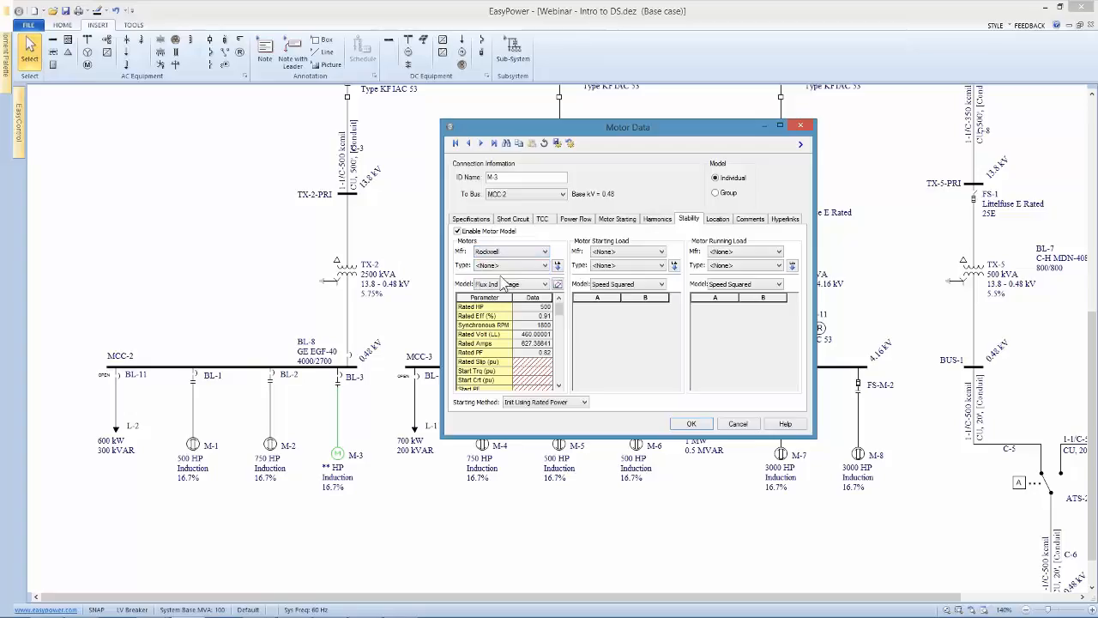
left_click(522, 271)
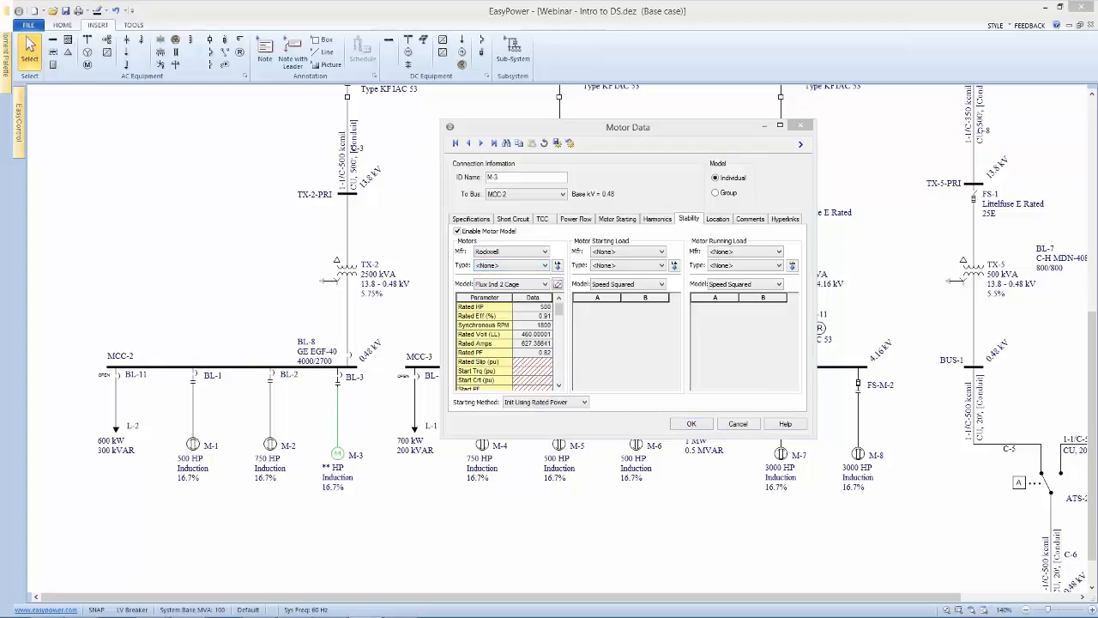
Step: Switch to the PowerPoint presentation and examine the Motors In Library slide for the motor type naming scheme
left_click_drag(1097, 150, 675, 42)
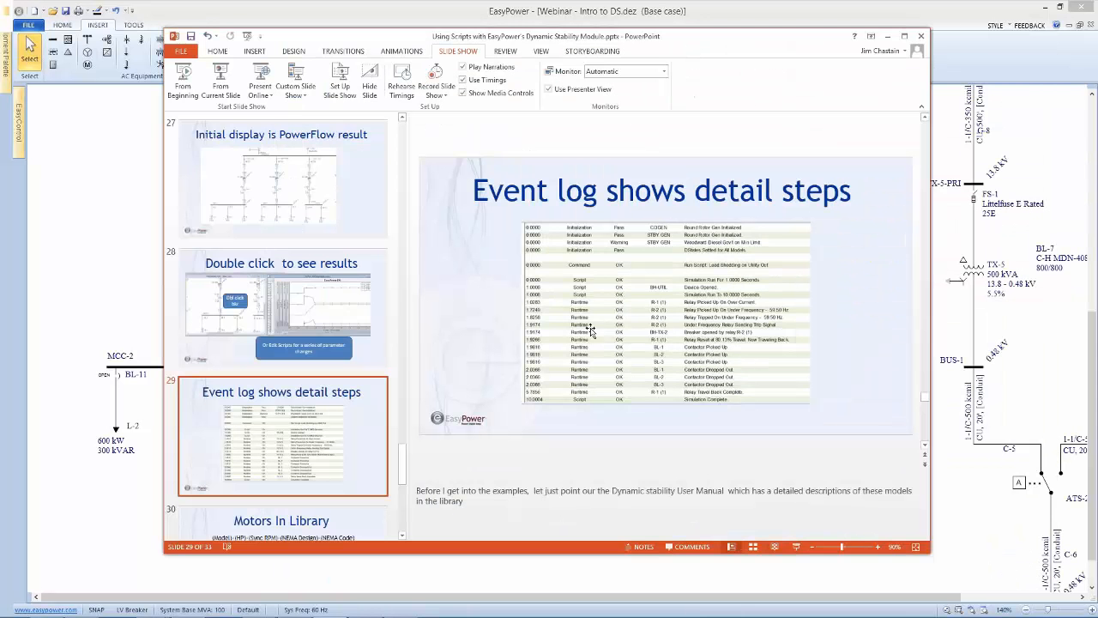
scroll(281, 474, "down", 5)
scroll(286, 461, "up", 3)
left_click(304, 376)
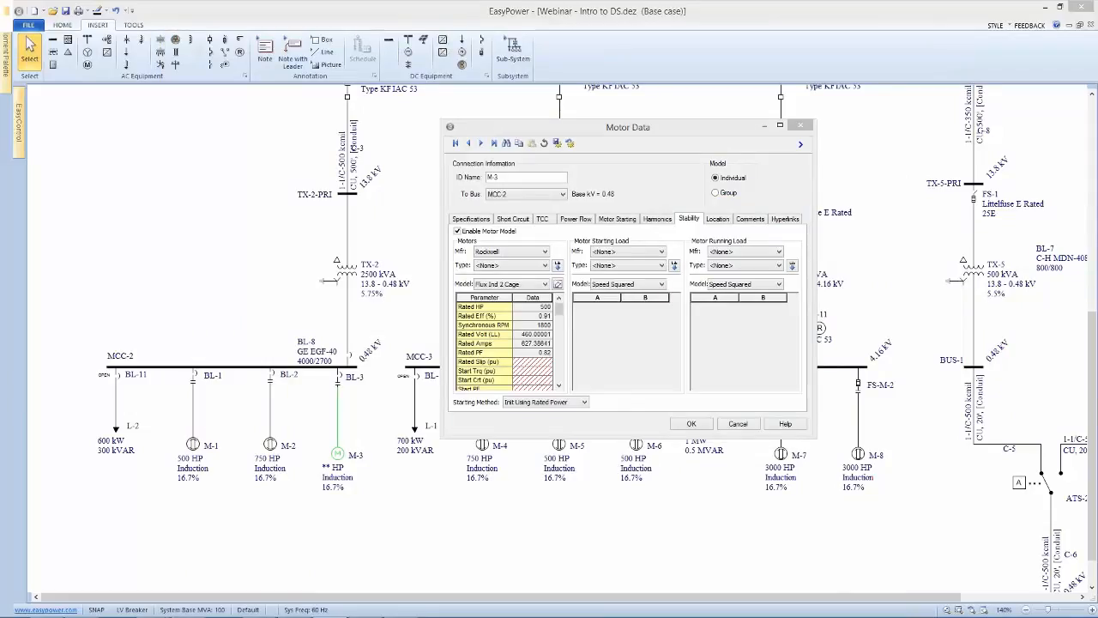
Step: Select motor type IM-200-1200-B-G for M-3 and import its library data, overwriting the specified power factor and efficiency
left_click(542, 266)
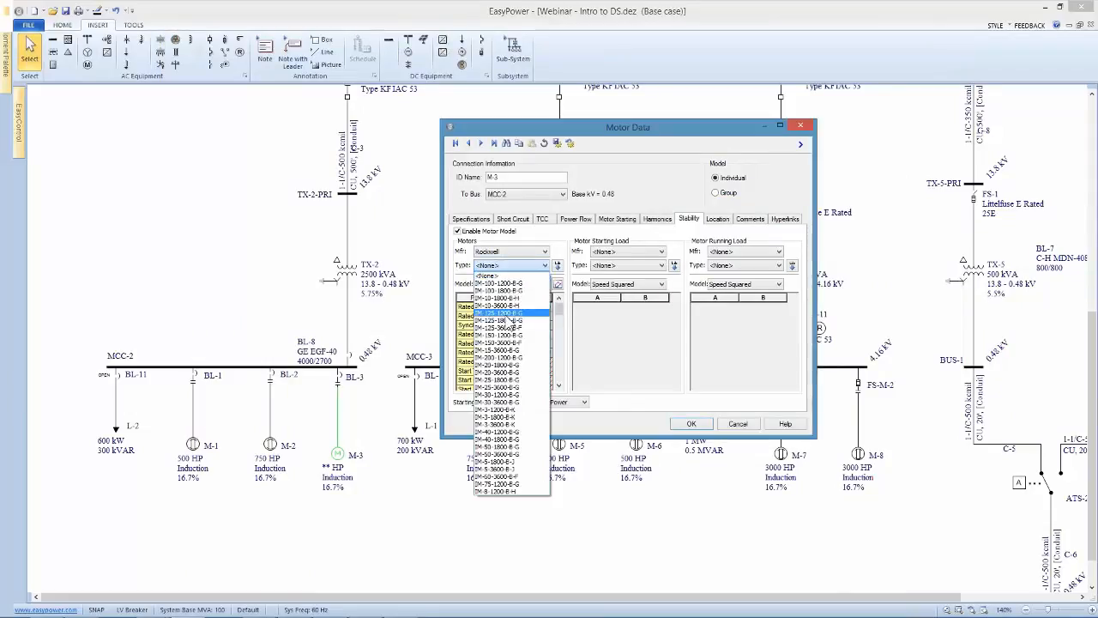
left_click(487, 358)
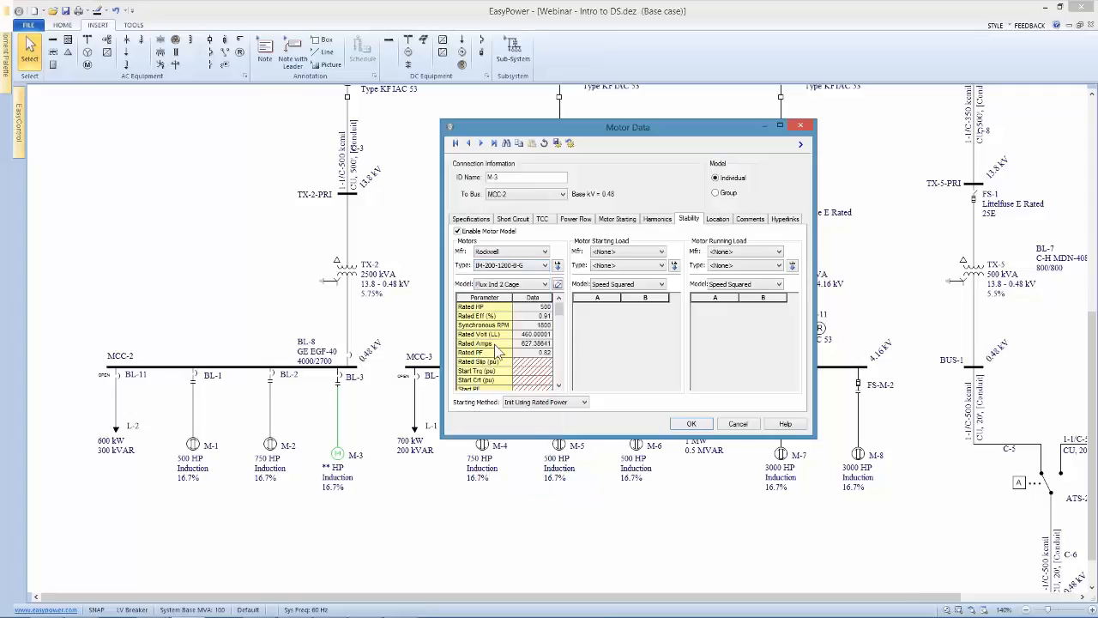
left_click(556, 284)
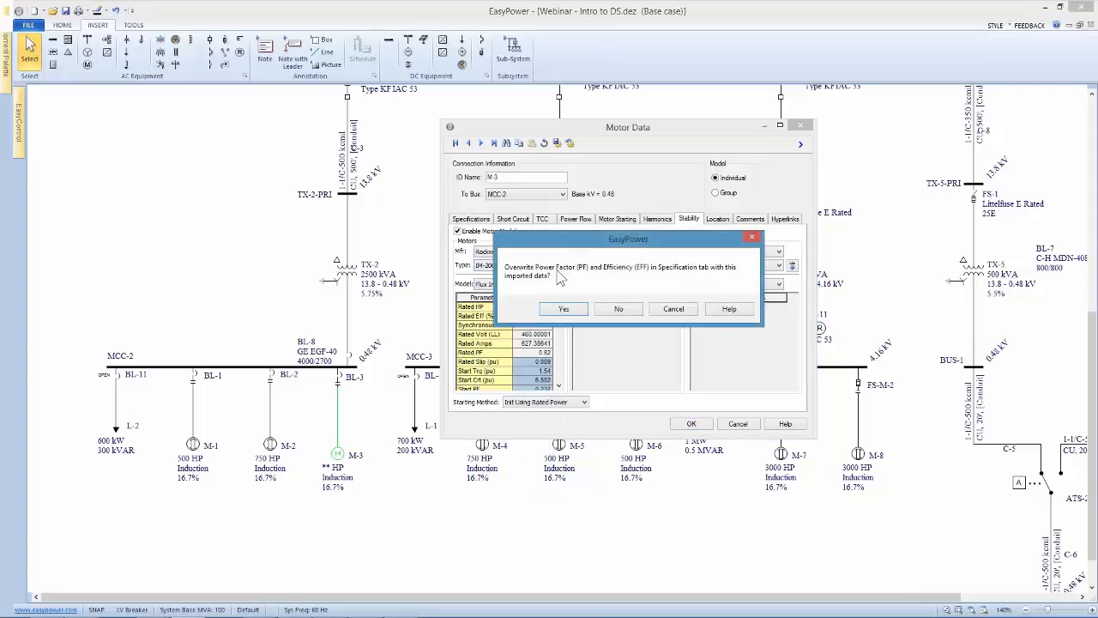
left_click_drag(558, 242, 671, 226)
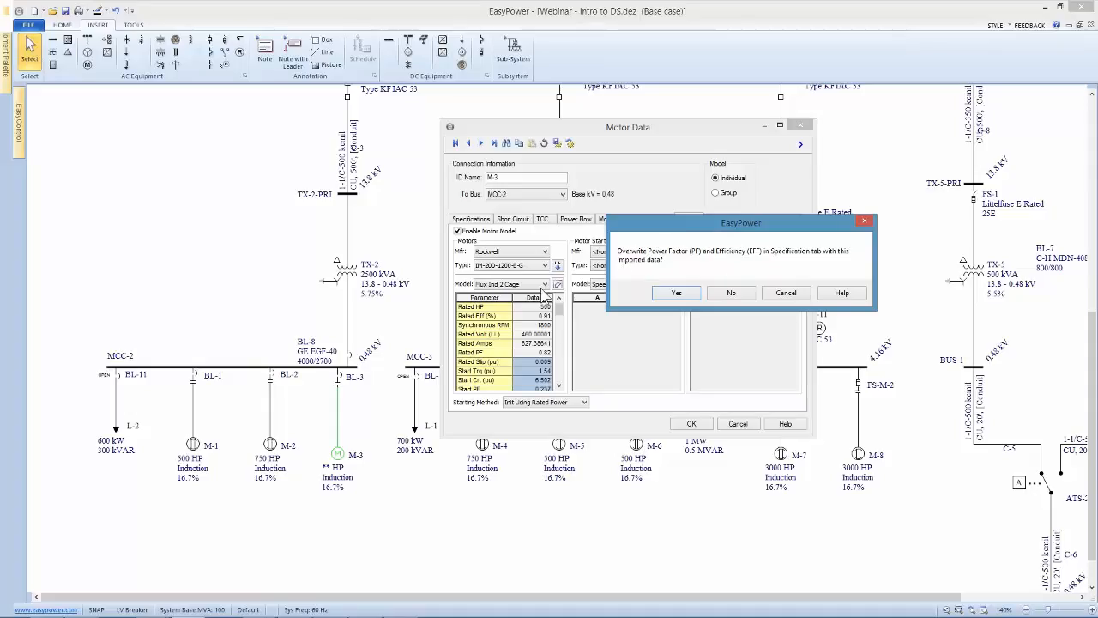
left_click(675, 293)
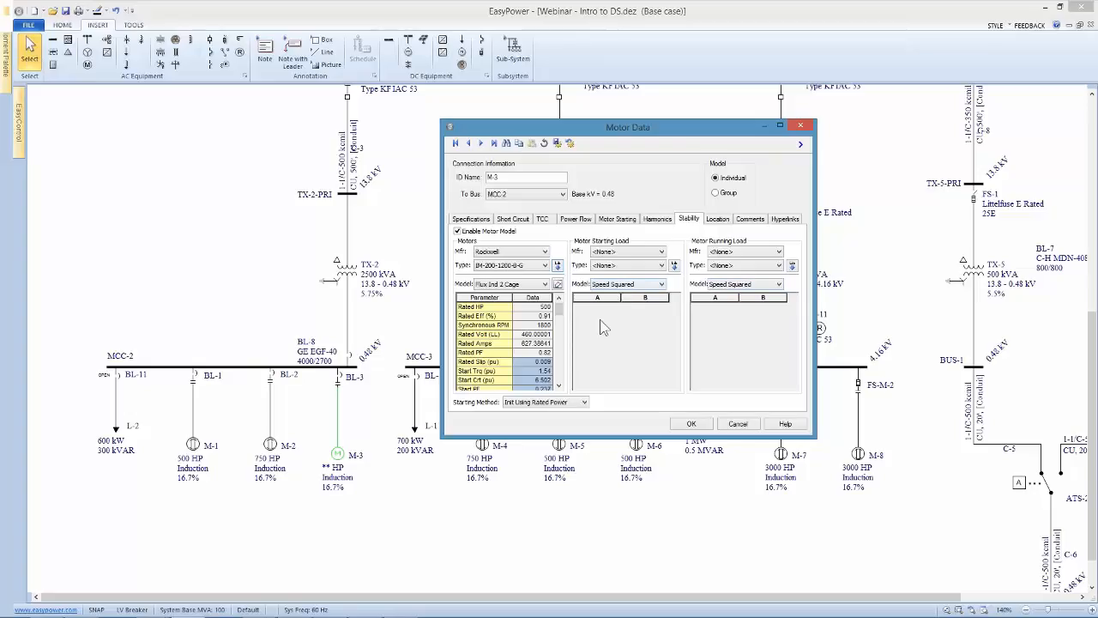
Step: Plot a trial twelve-point torque-speed curve in the induction motor parameter definition and discard it
left_click(557, 284)
left_click_drag(501, 182, 785, 198)
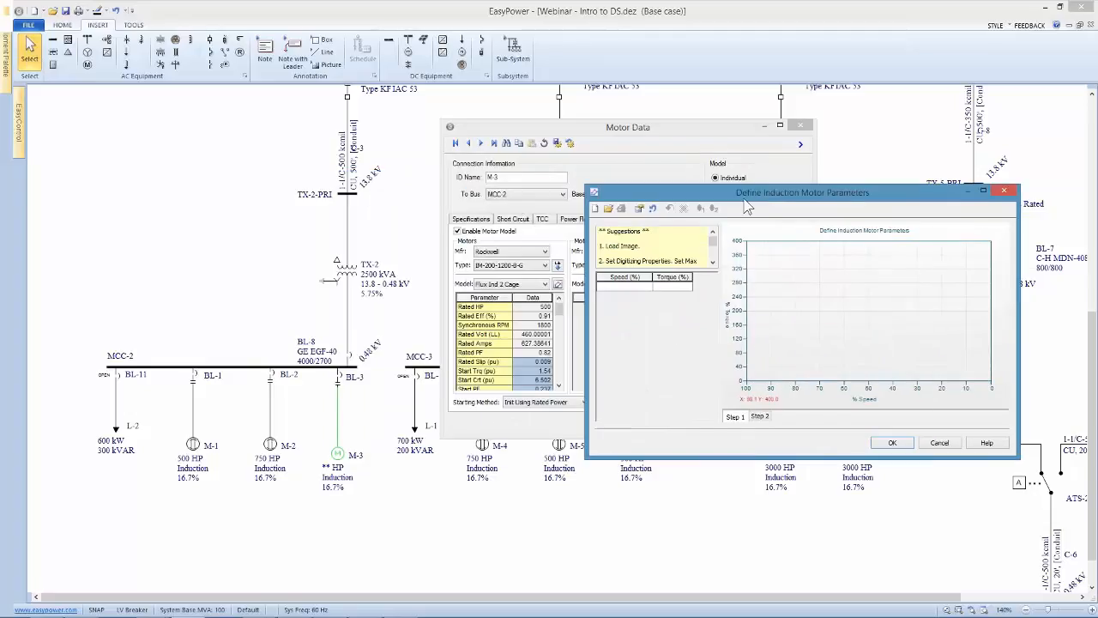
left_click(749, 283)
left_click(762, 283)
left_click(791, 290)
left_click(807, 300)
left_click(829, 313)
left_click(850, 323)
left_click(871, 339)
left_click(910, 350)
left_click(936, 358)
left_click(956, 359)
left_click(970, 341)
left_click(974, 326)
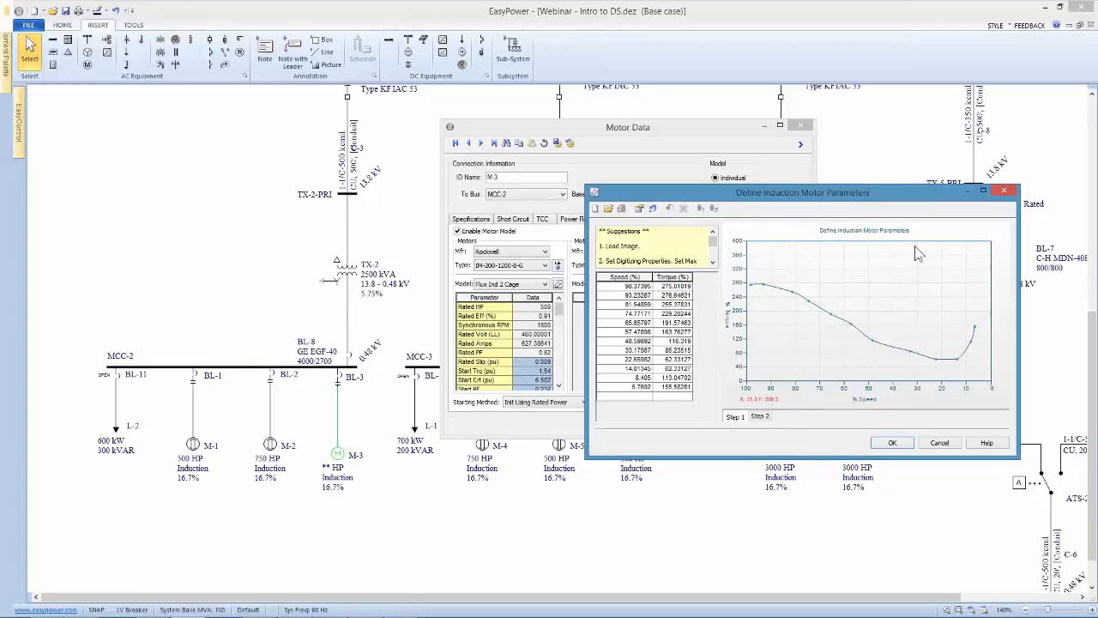
left_click(938, 444)
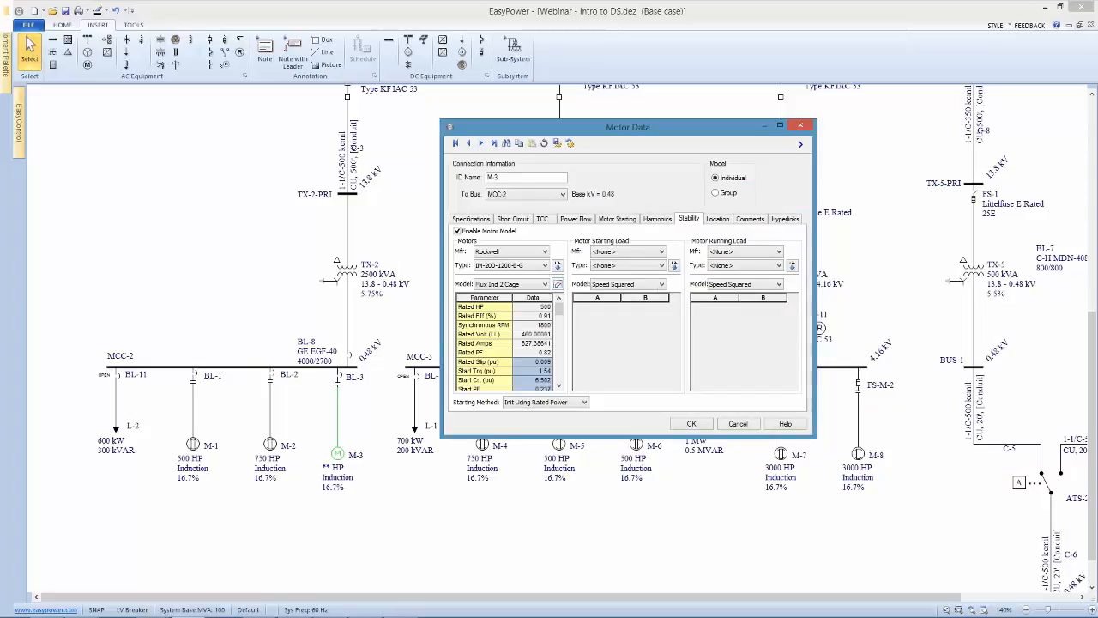
Step: Accept the data of motor M-3, switch to the Stability analysis and hide the plots' data view
left_click(691, 423)
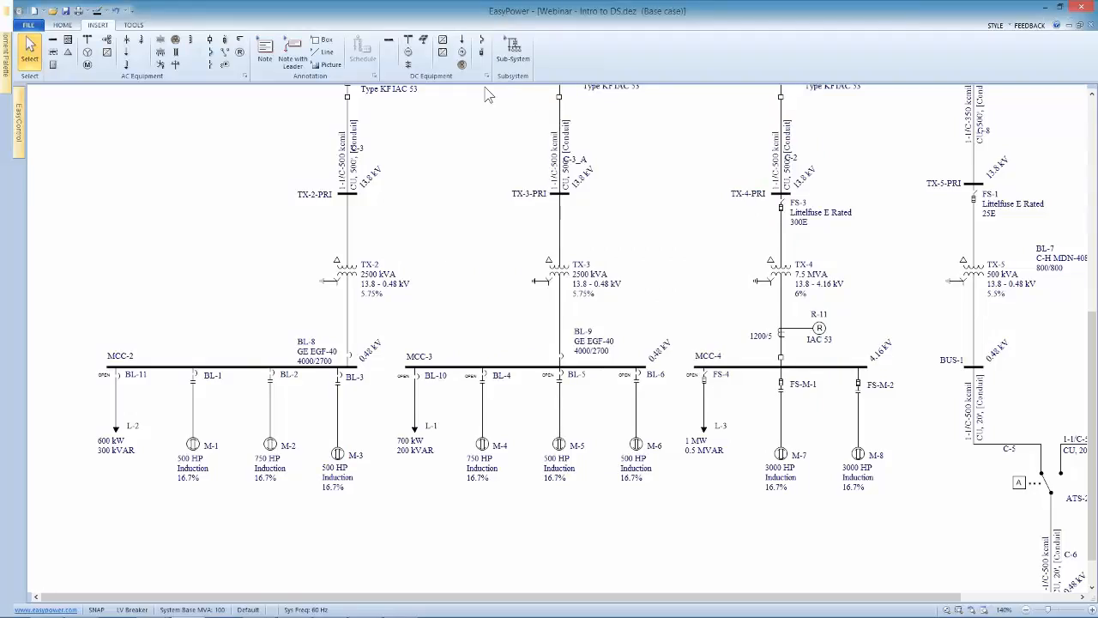
left_click(62, 25)
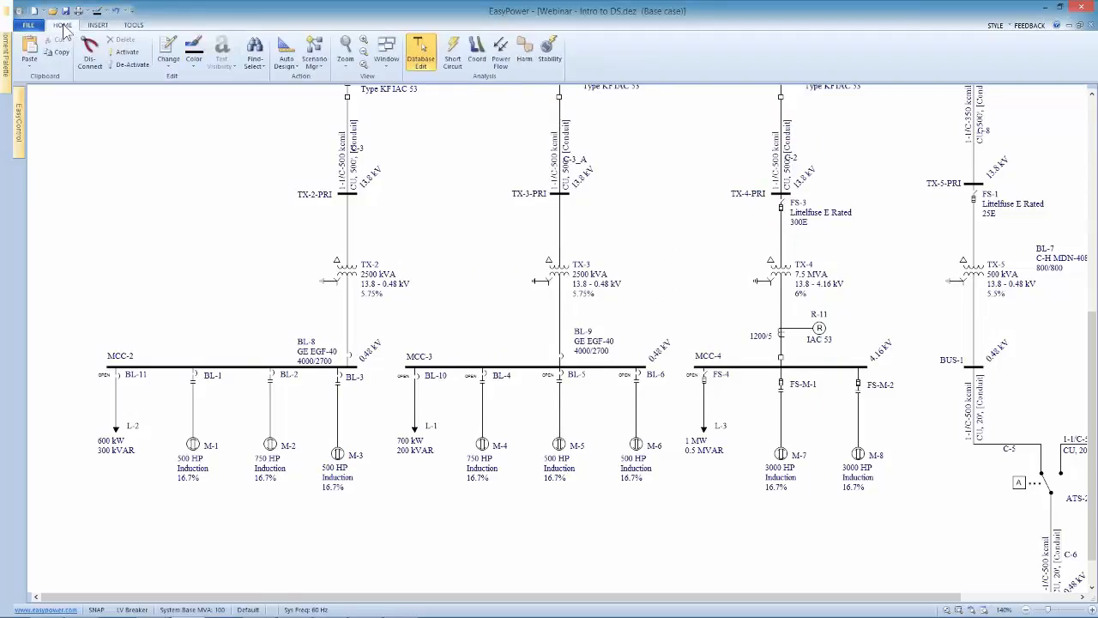
left_click(550, 59)
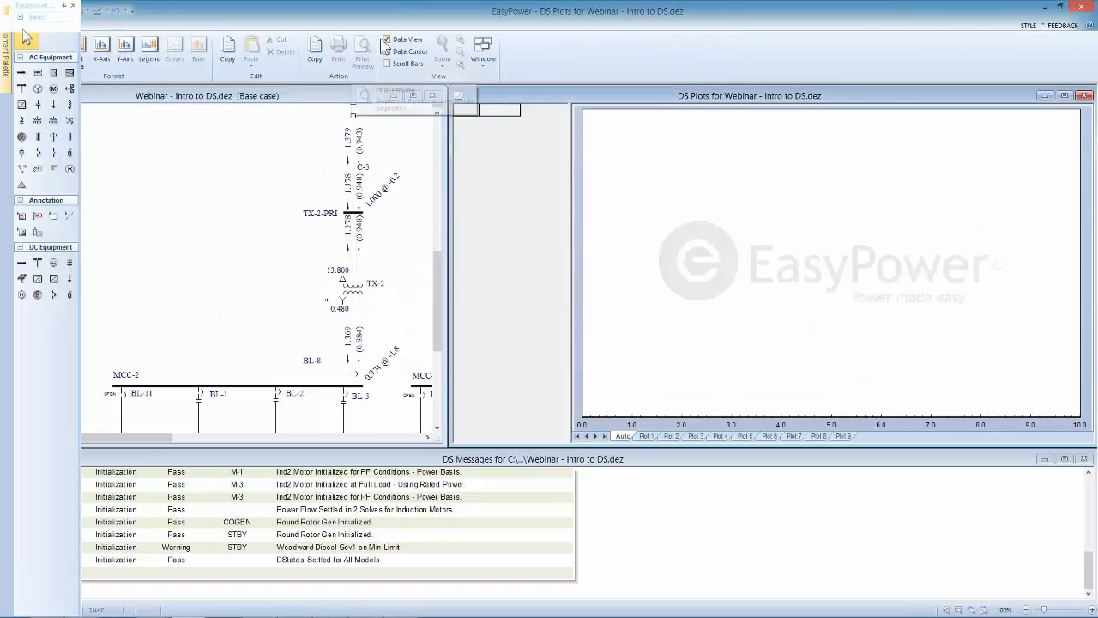
left_click(396, 40)
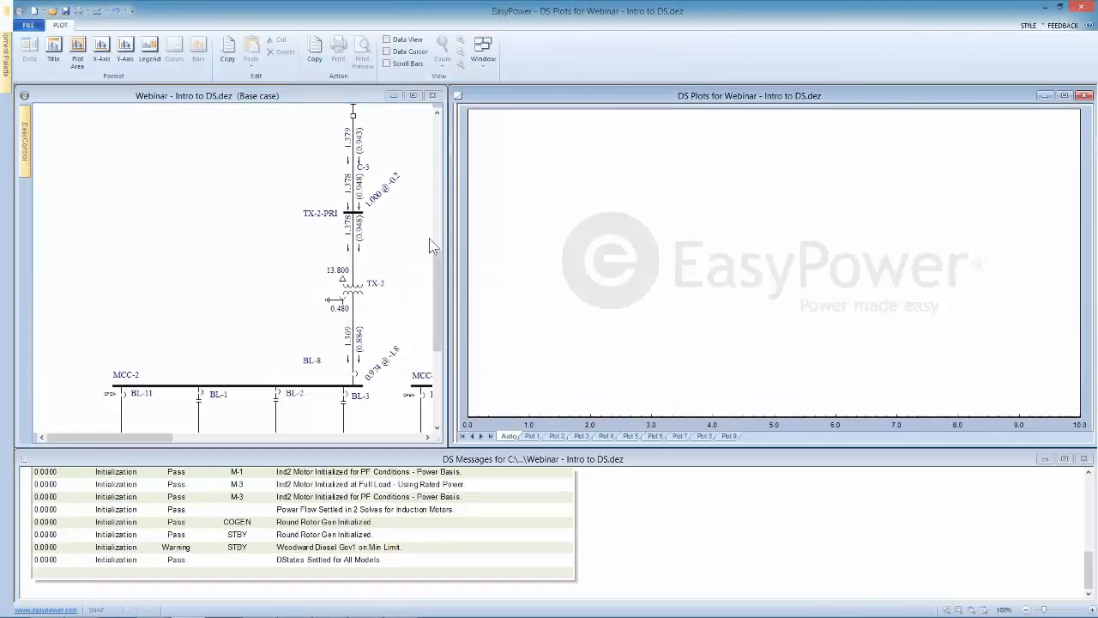
Step: Open breaker BL-3 and resolve the power flow, then close the breaker to simulate the starting of motor M-3
left_click(374, 314)
scroll(369, 304, "down", 3)
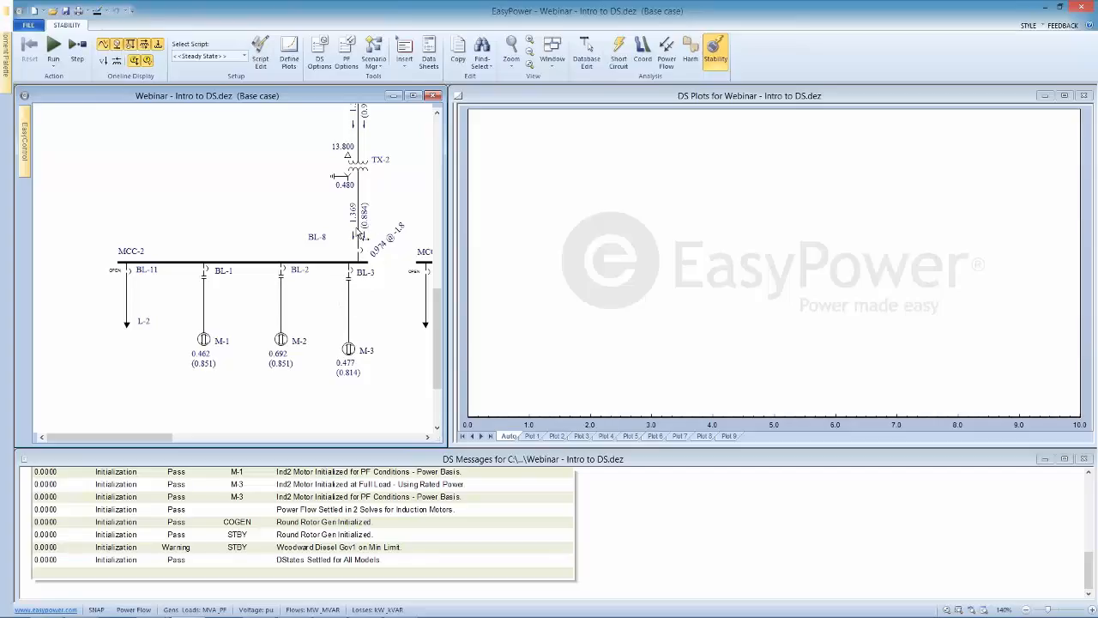
right_click(348, 277)
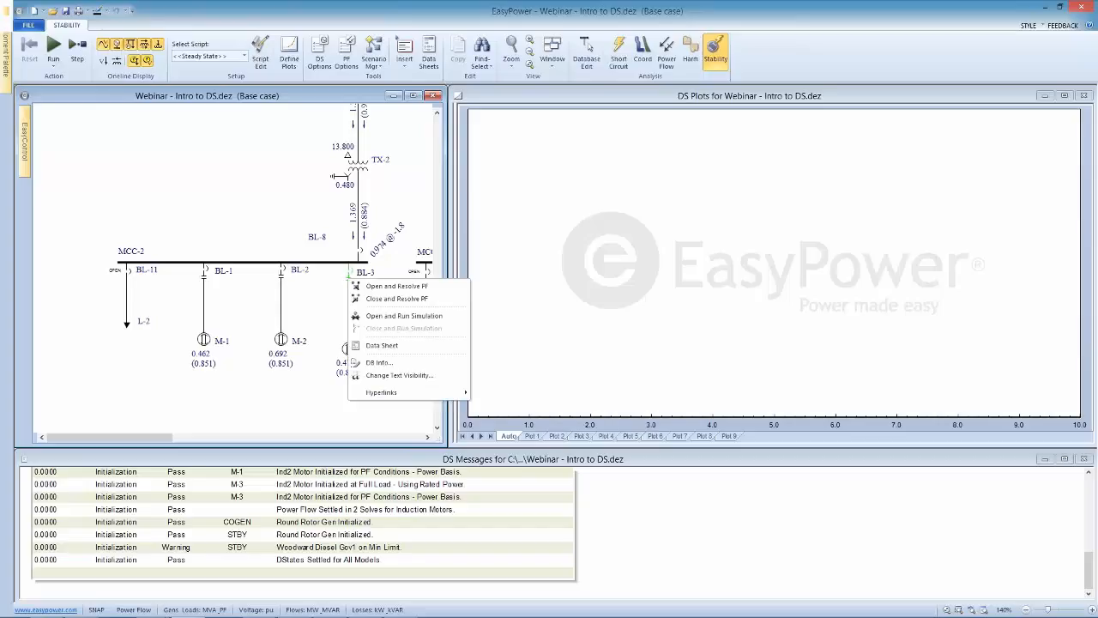
left_click(391, 287)
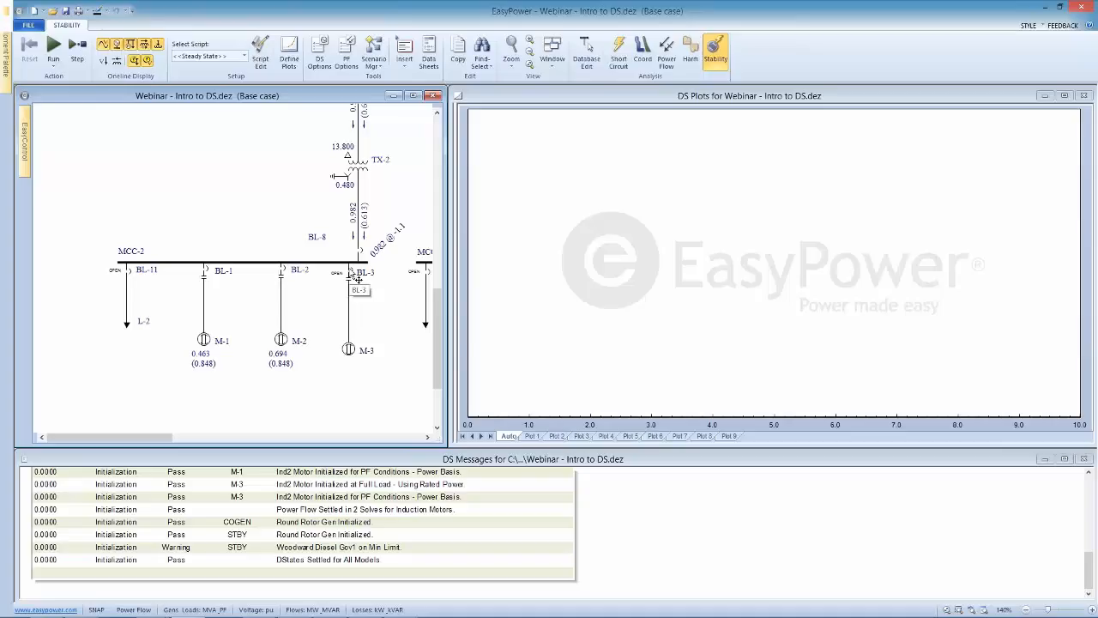
left_click(354, 276)
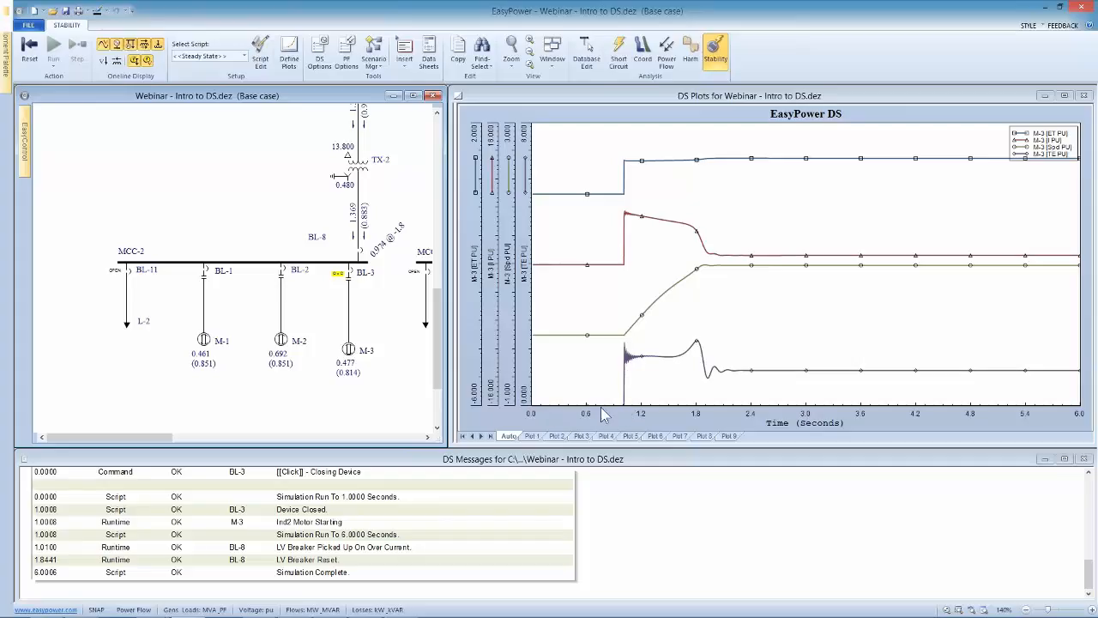
Step: Return to Database Edit, saving the temporary changes to the database, and maximize the one-line diagram
mouse_move(627, 411)
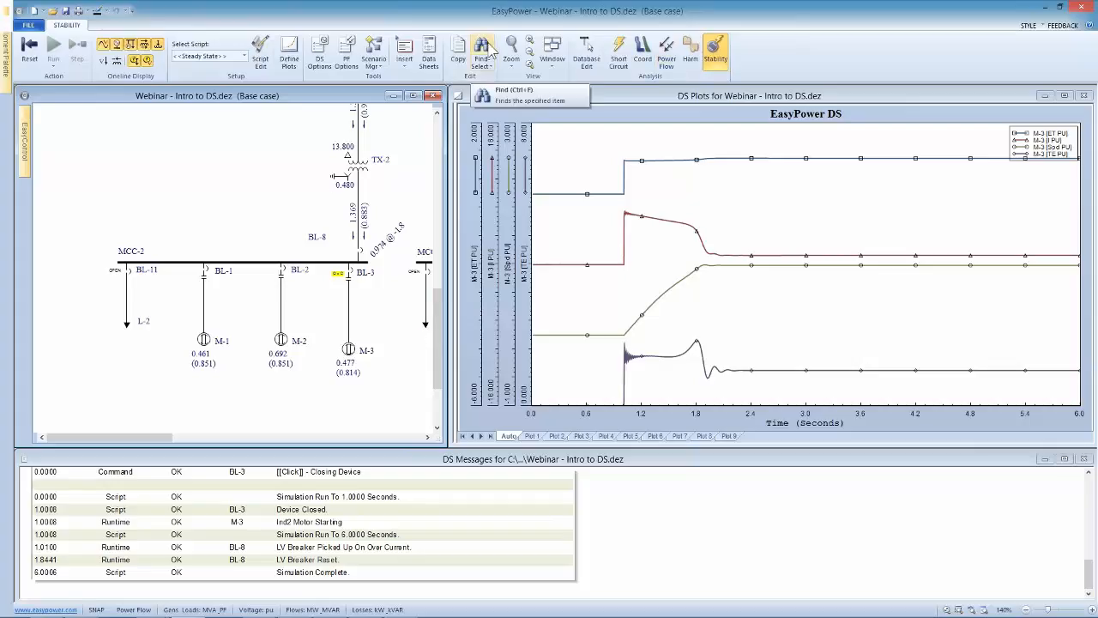
left_click(586, 50)
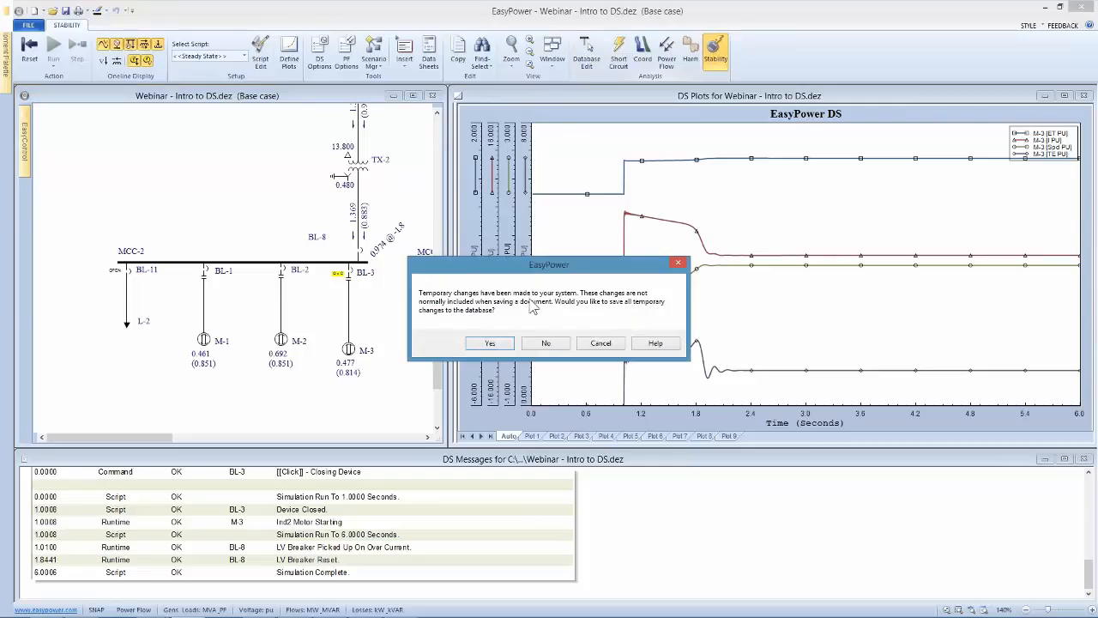
left_click(513, 343)
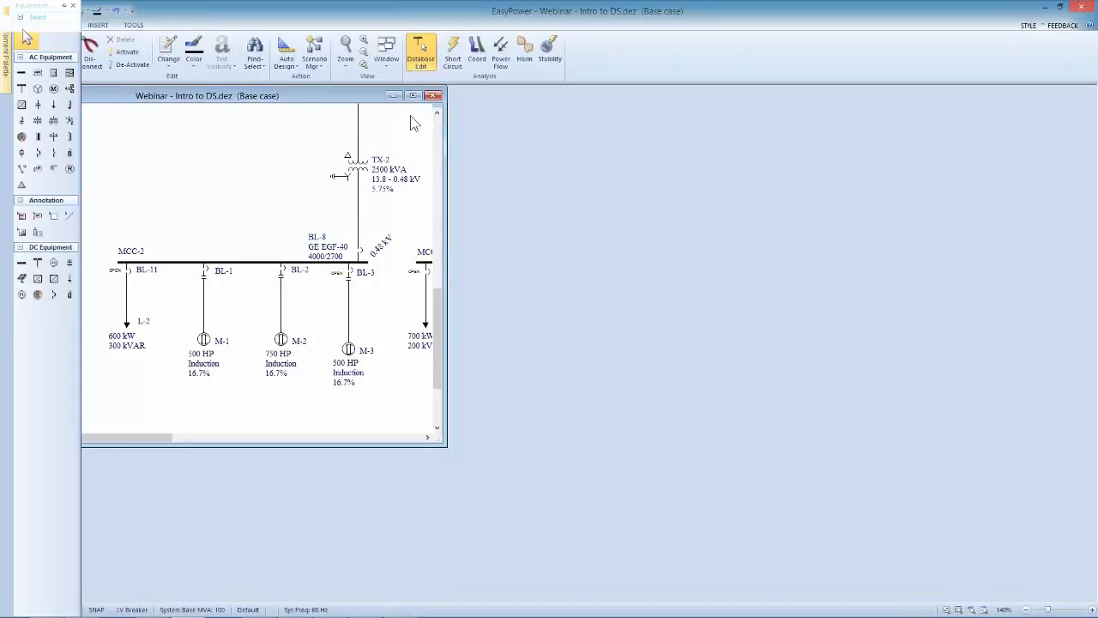
left_click(412, 95)
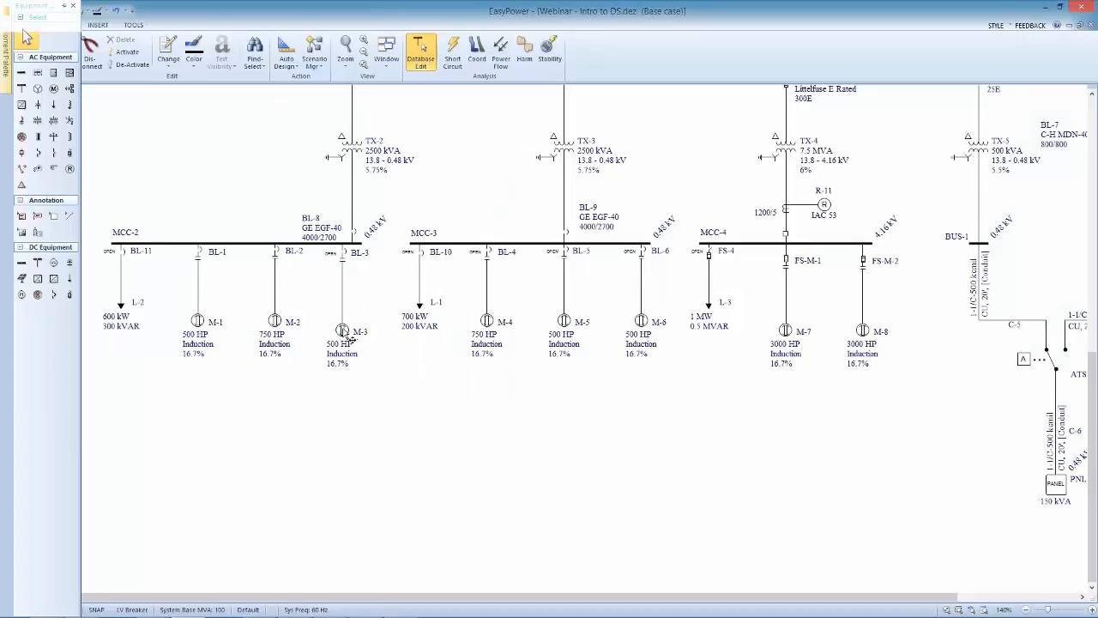
Step: Change the inertia constant H in the stability model of motor M-3
double_click(344, 333)
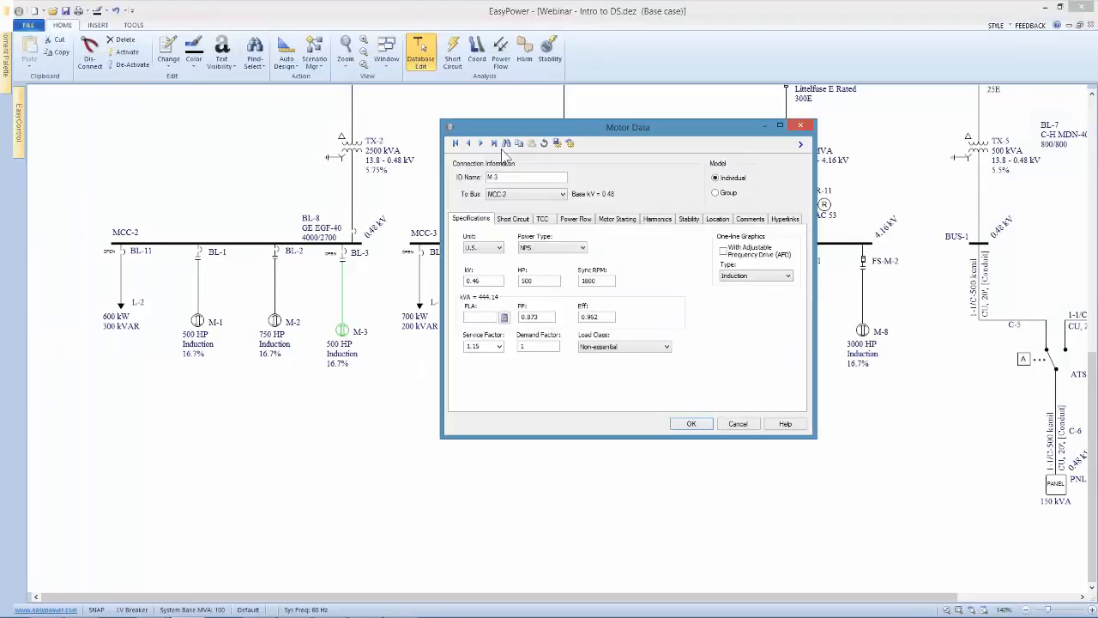
left_click(688, 218)
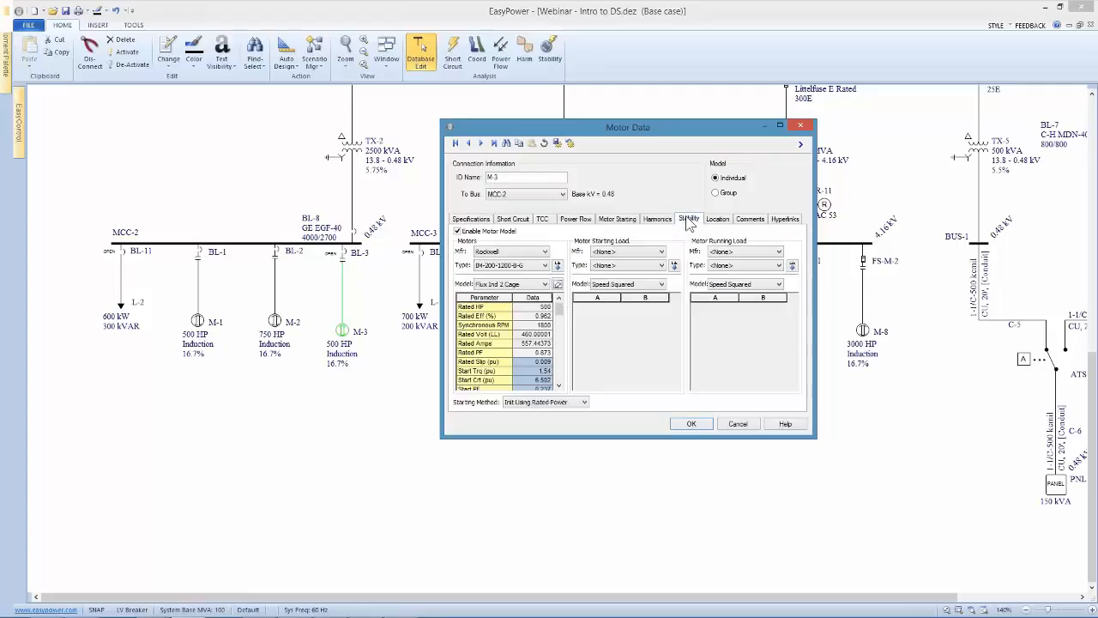
left_click(559, 367)
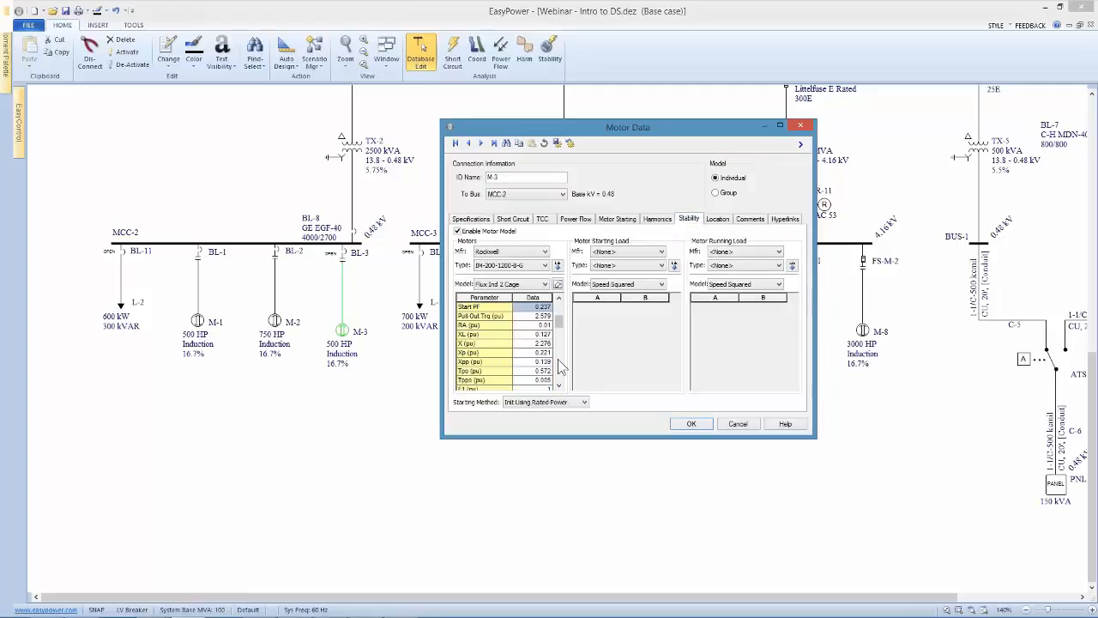
left_click(559, 367)
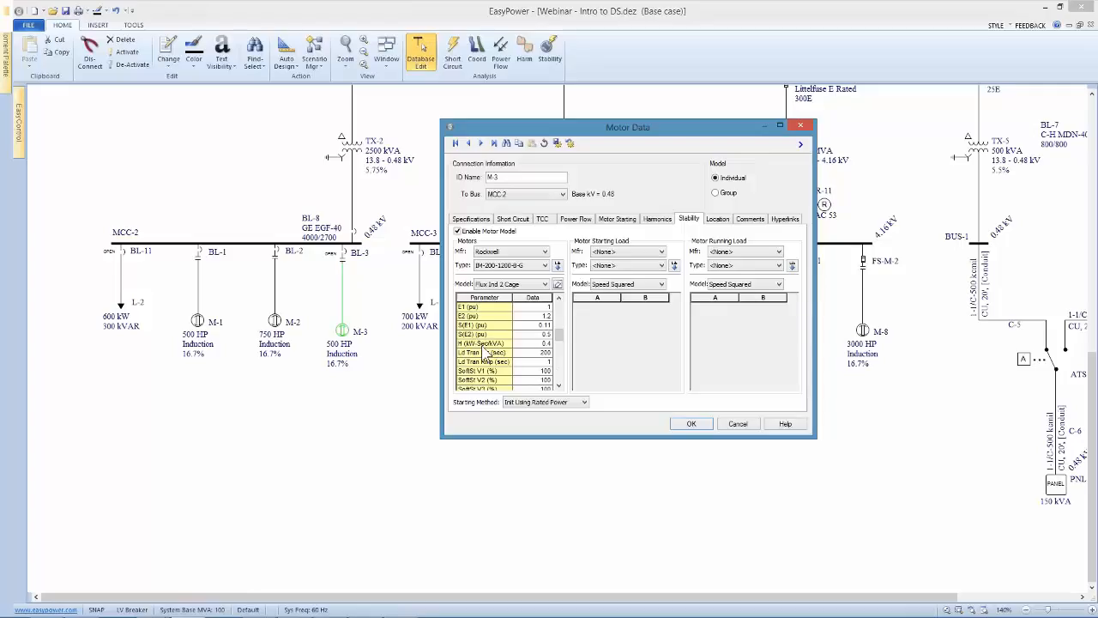
double_click(546, 343)
left_click(693, 425)
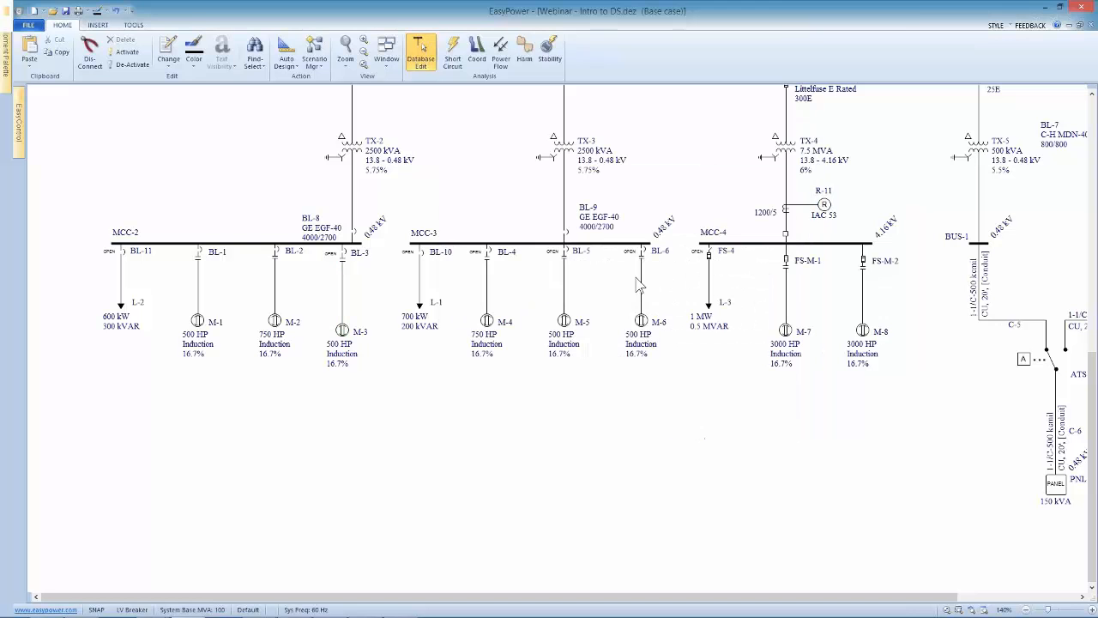
Step: Return to the Stability analysis and close breaker BL-3 to simulate starting motor M-3 with the changed inertia
left_click(549, 50)
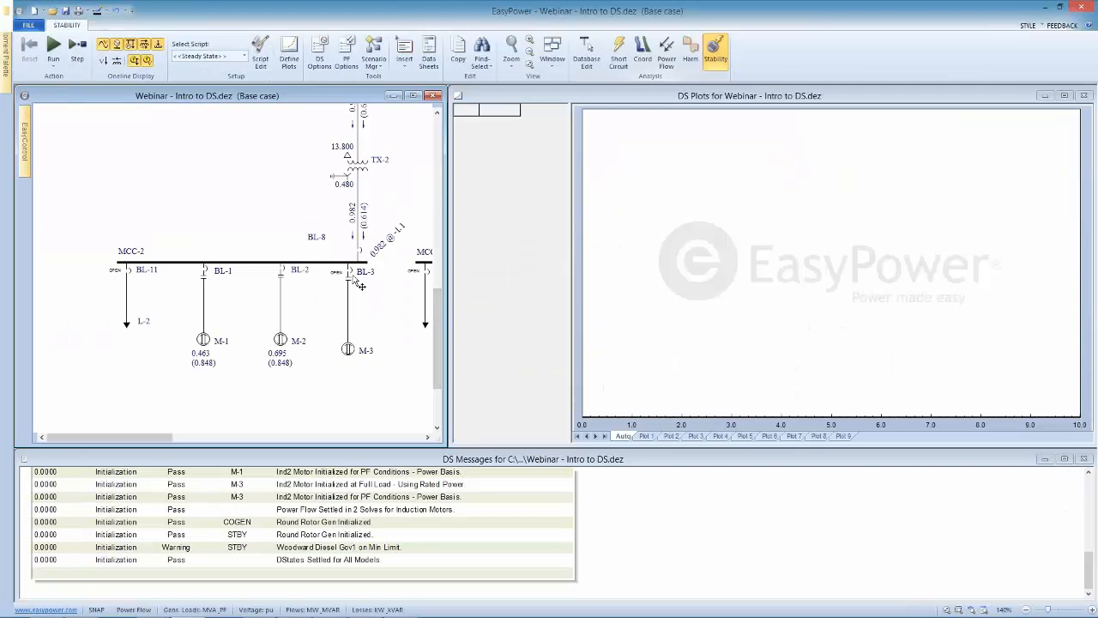
left_click(351, 276)
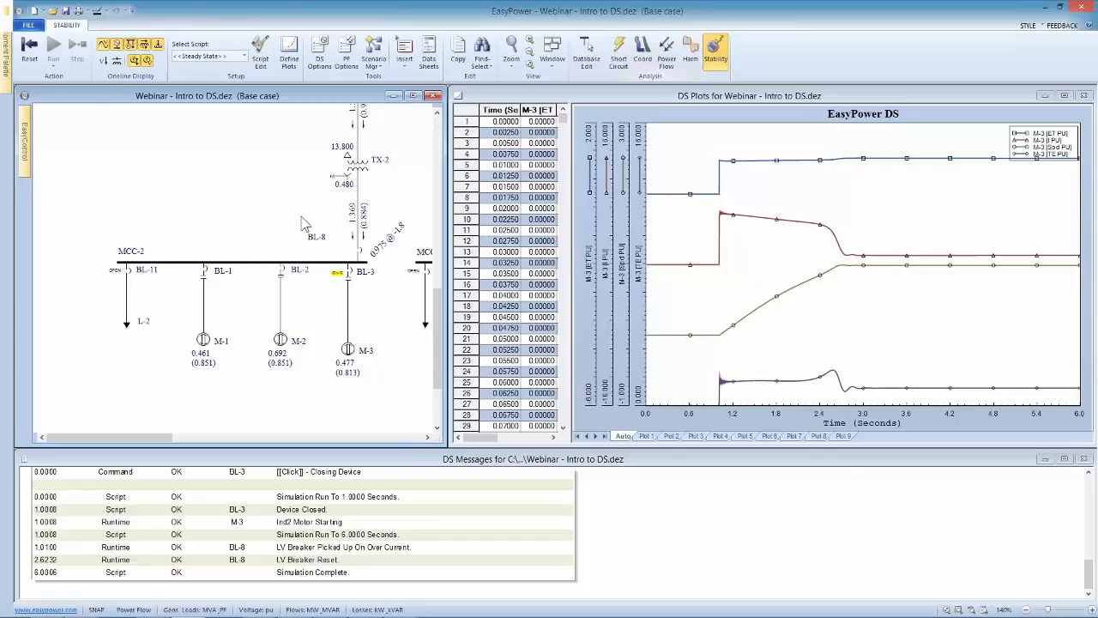
left_click_drag(363, 291, 330, 300)
scroll(324, 297, "up", 1)
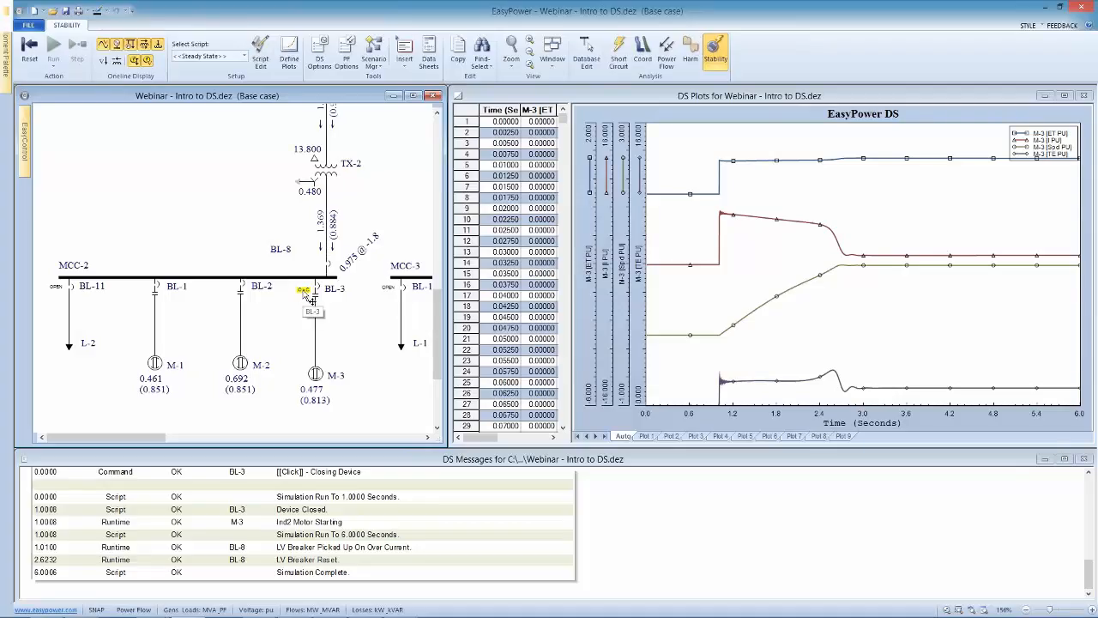
Step: Reset the simulation and locate motors M-4, M-5 and M-6 on MCC-3 in the one-line diagram
left_click(29, 48)
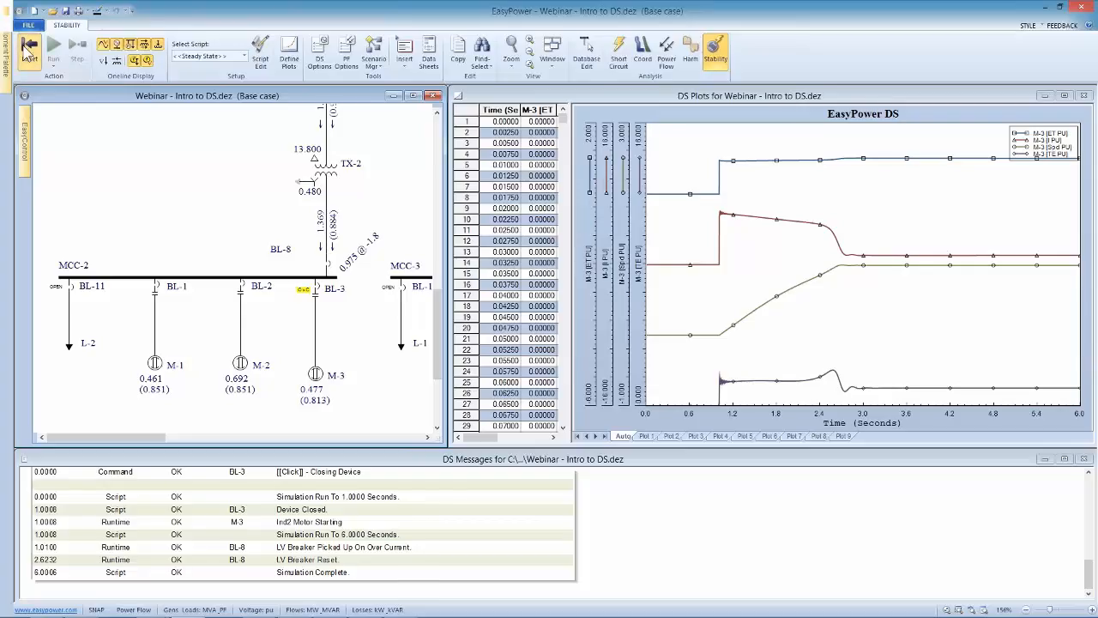
scroll(281, 173, "up", 3)
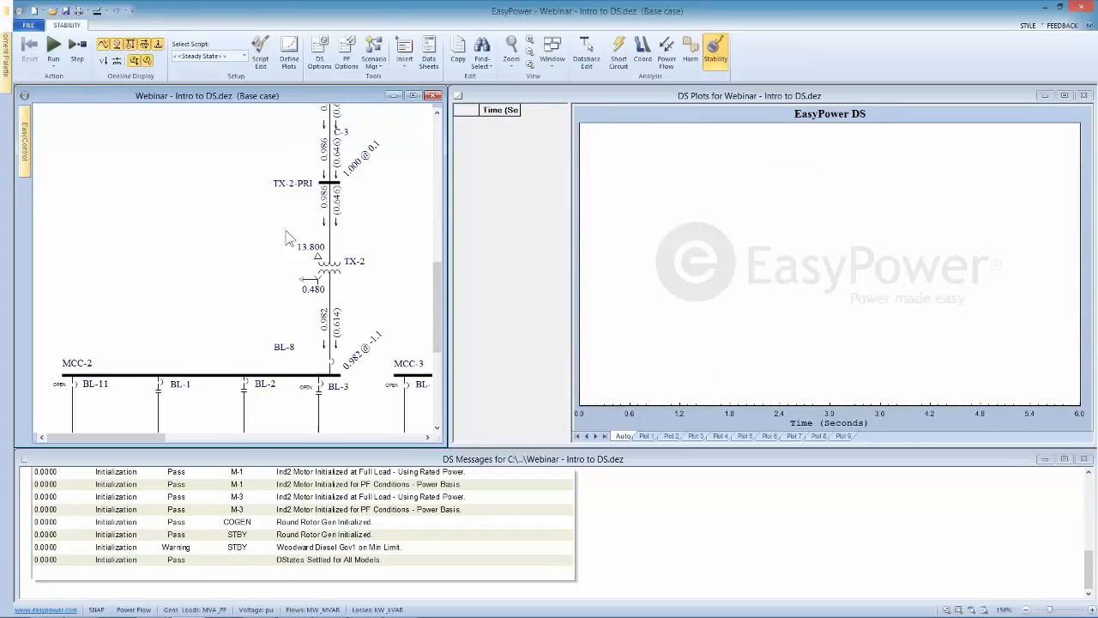
scroll(284, 286, "down", 2)
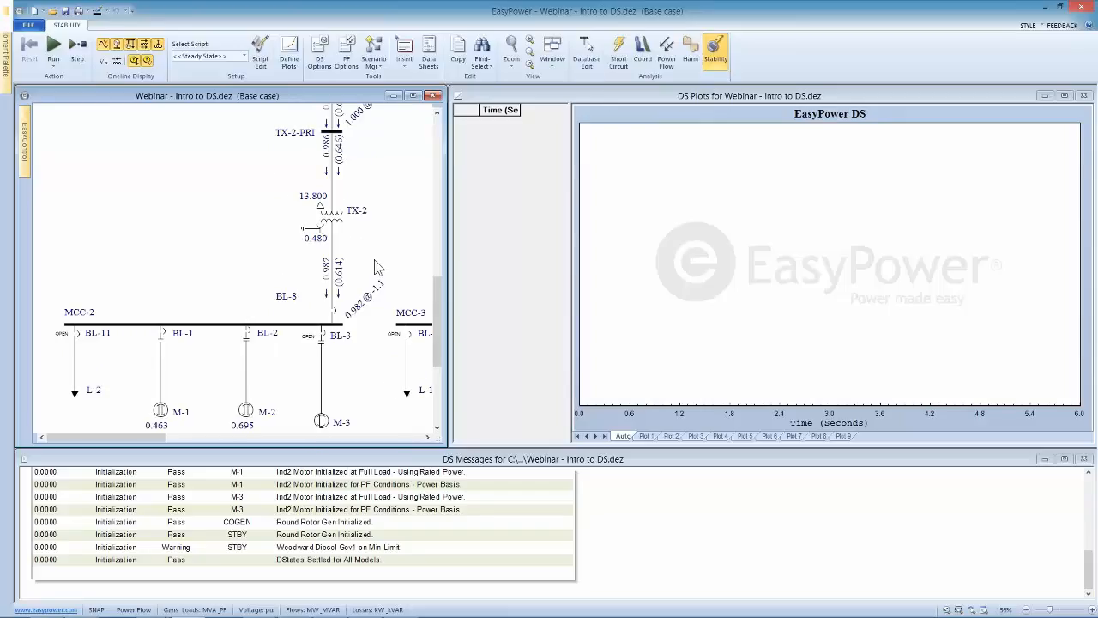
scroll(374, 268, "right", 5)
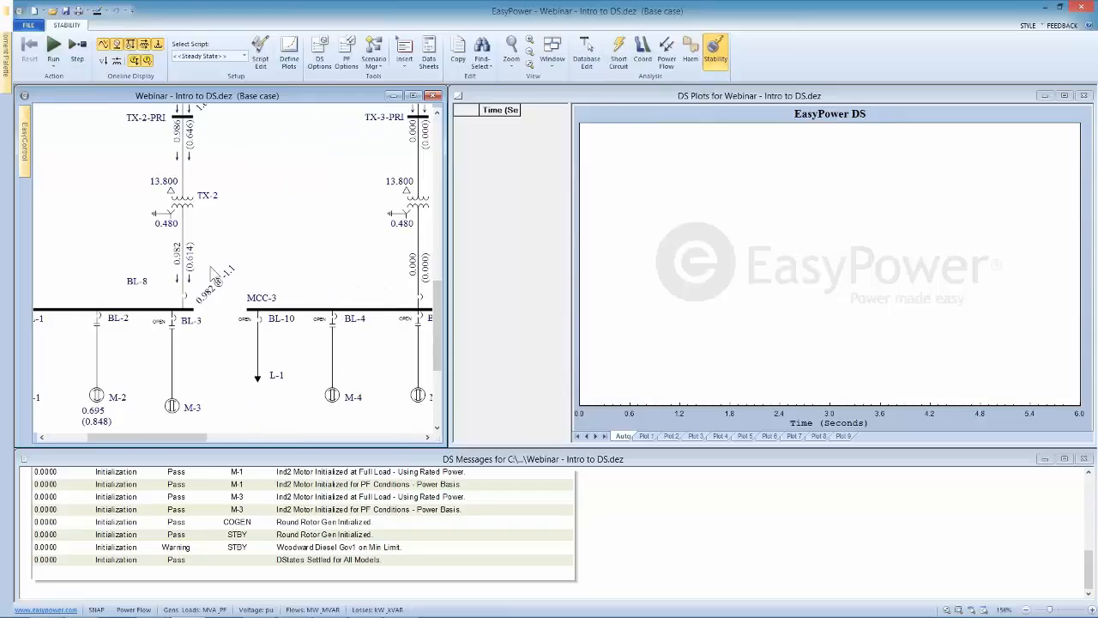
left_click_drag(302, 246, 218, 255)
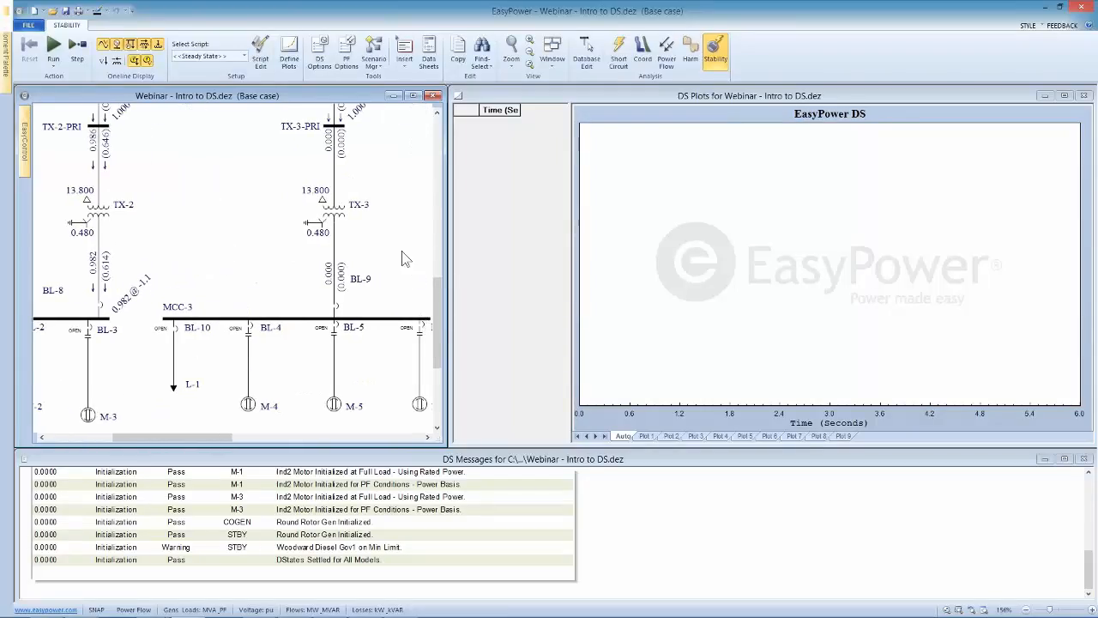
left_click_drag(381, 267, 96, 263)
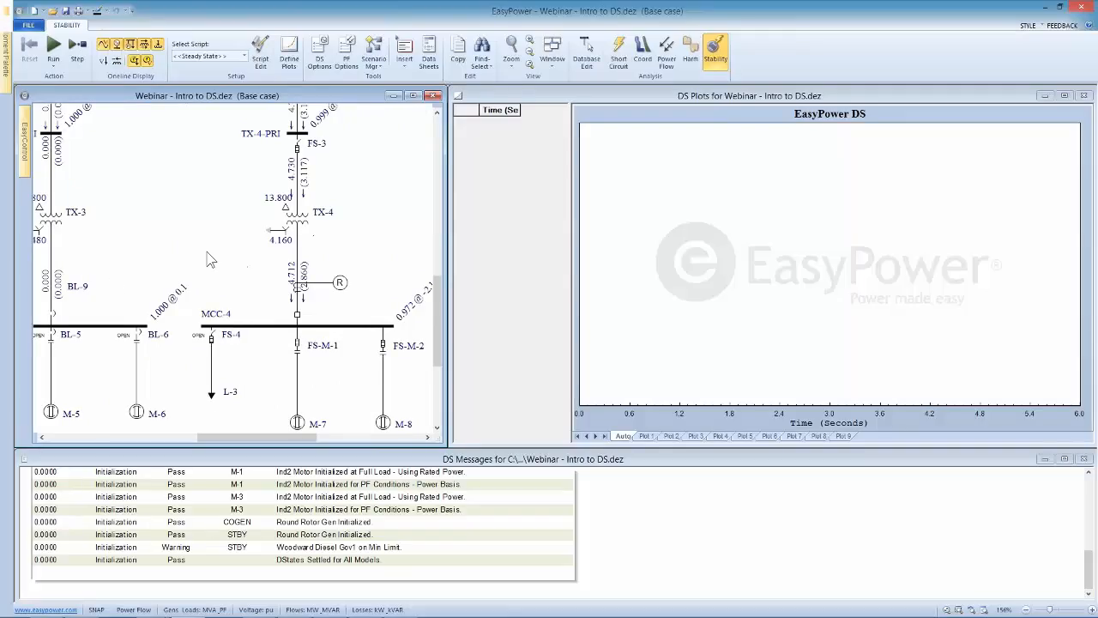
left_click_drag(137, 236, 340, 232)
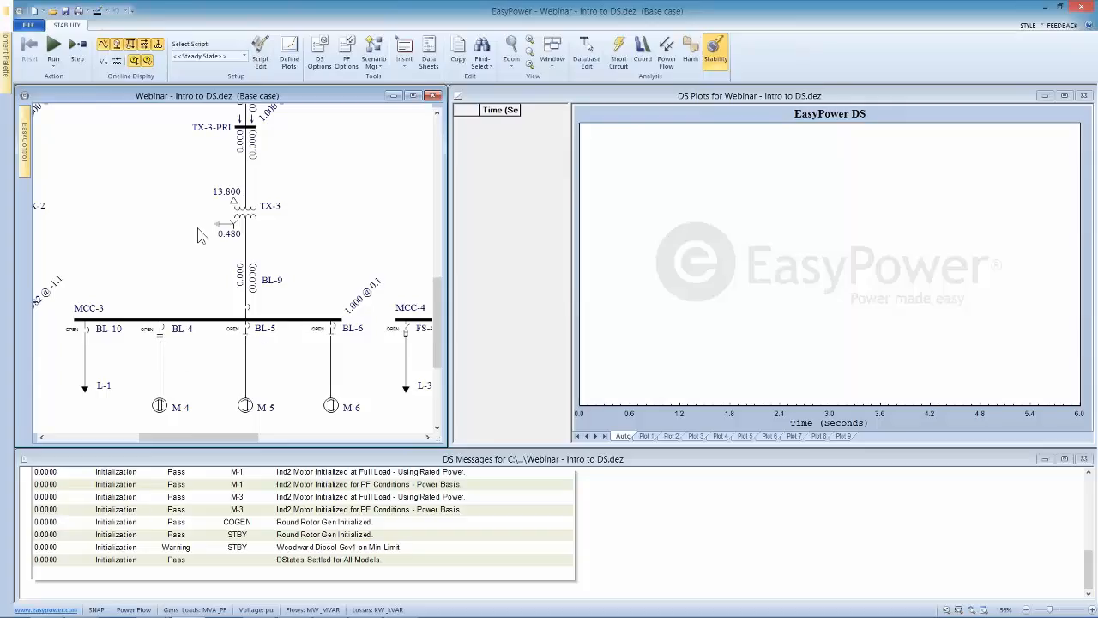
Step: Select the Sequence M4,M5,M6 script and open its command list for review
left_click(246, 56)
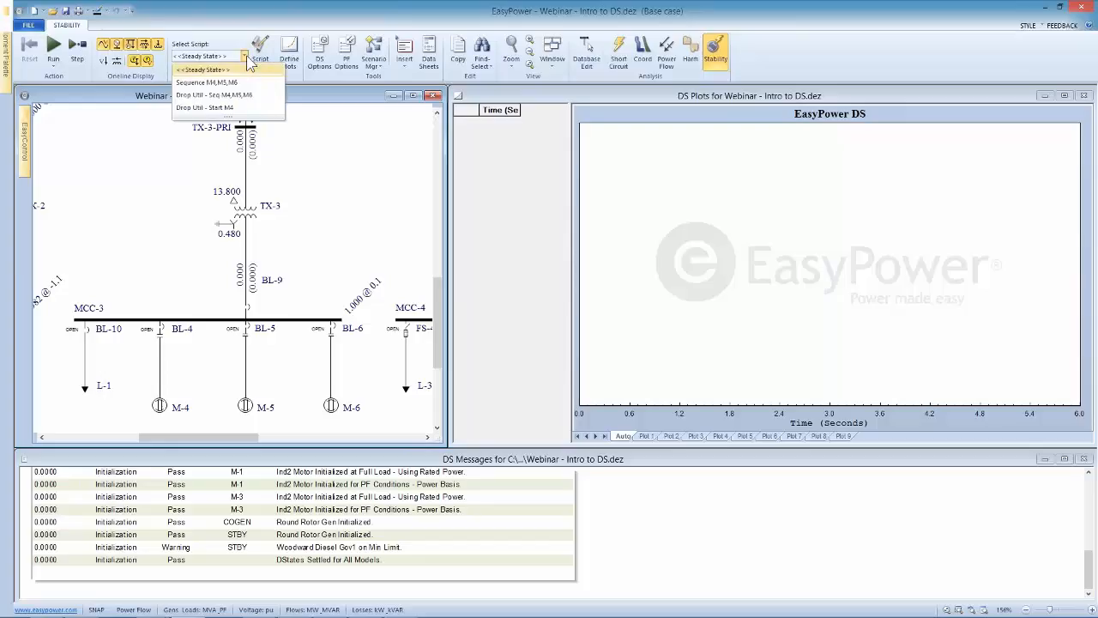
left_click(208, 82)
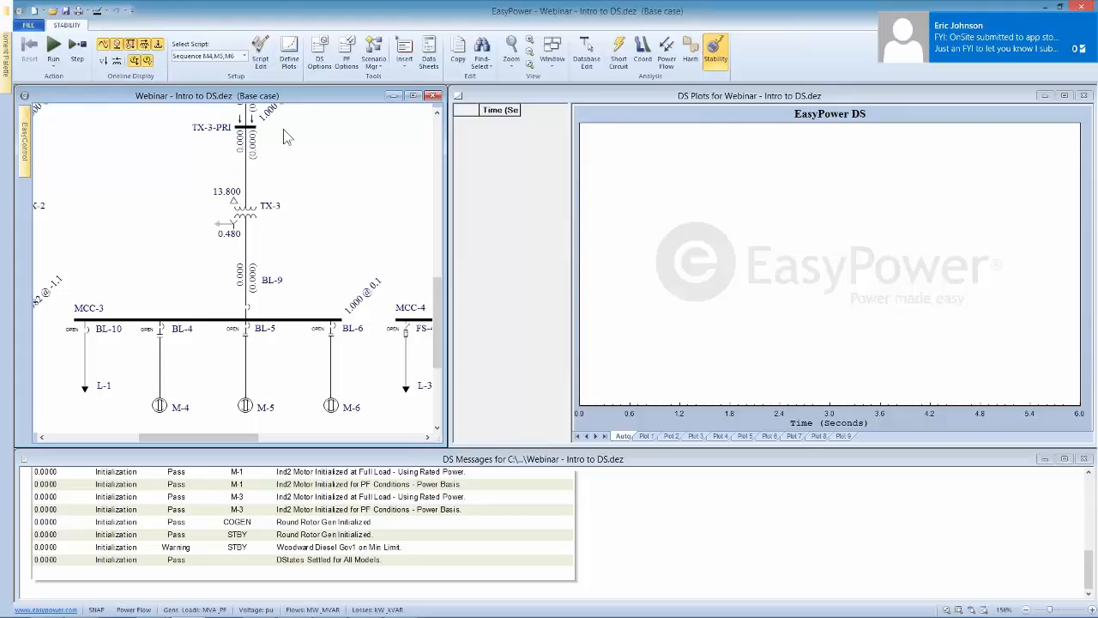
left_click(263, 51)
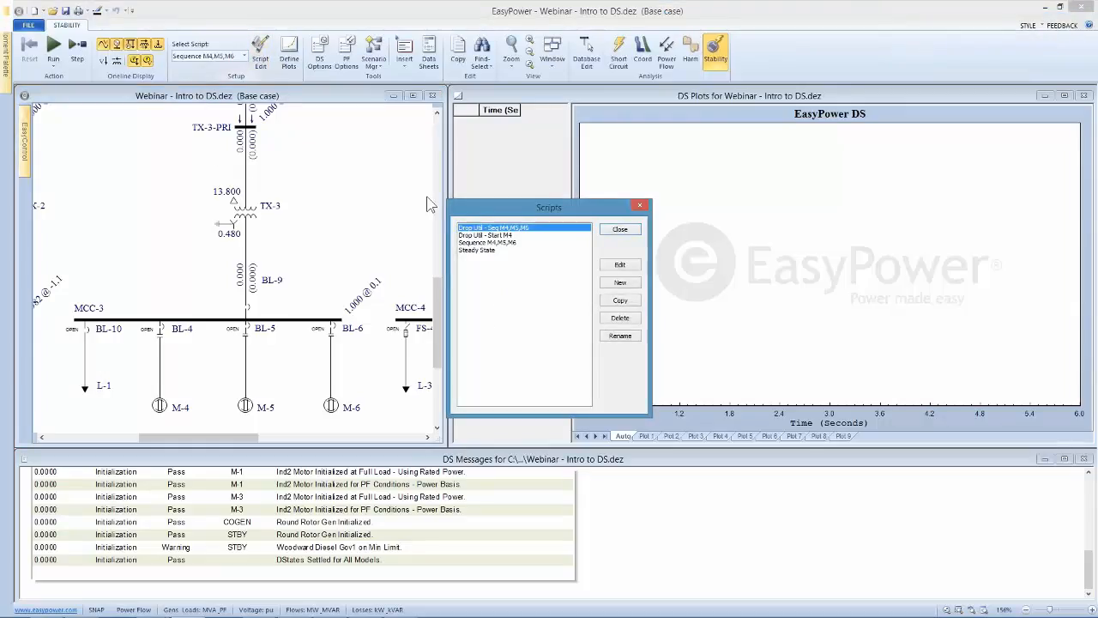
left_click(480, 242)
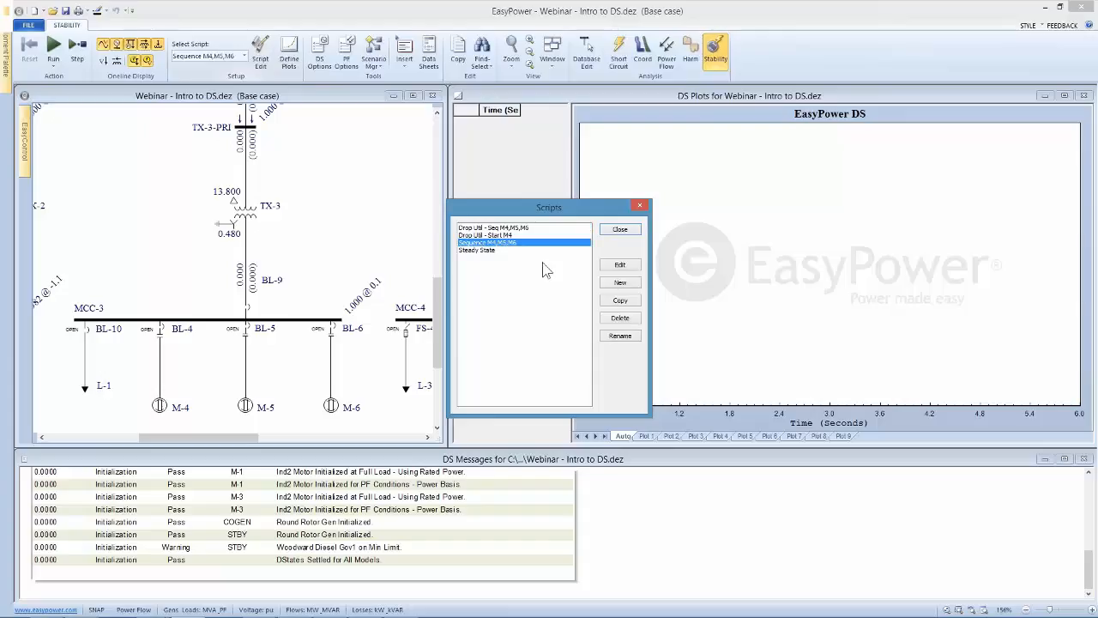
left_click(616, 265)
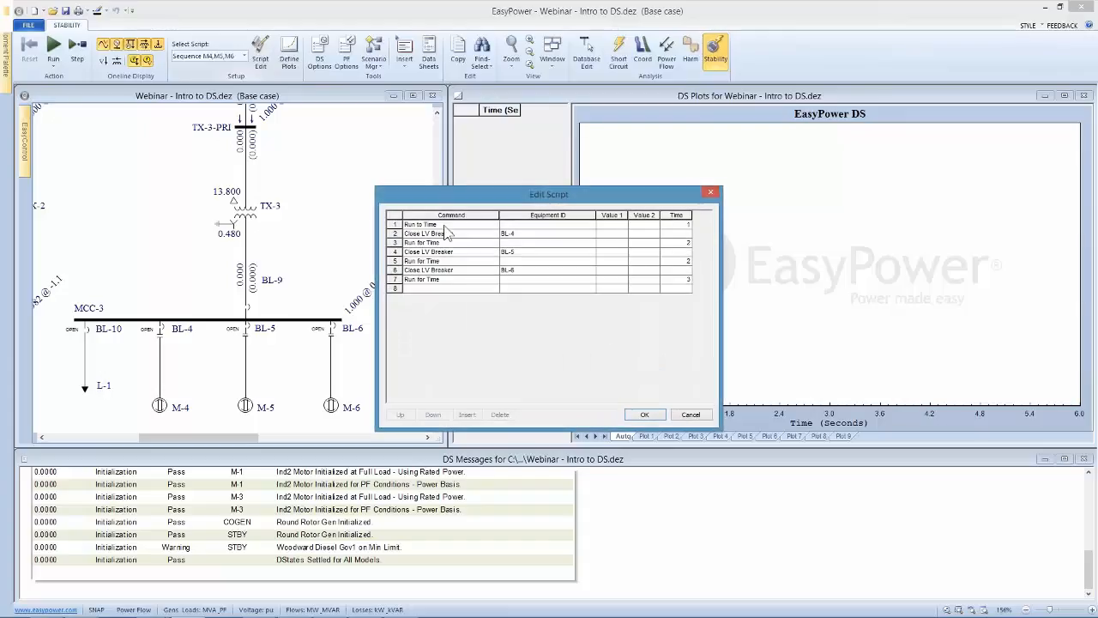
left_click_drag(439, 197, 260, 173)
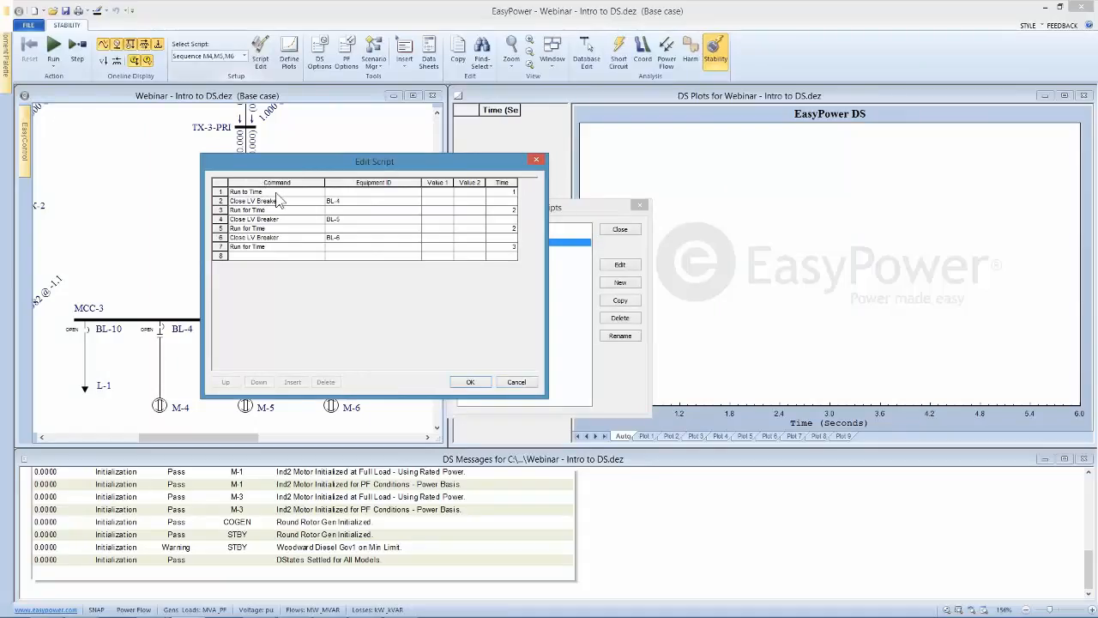
Step: Examine the script's command choices and run times, then close the script editor and the script list
left_click(276, 194)
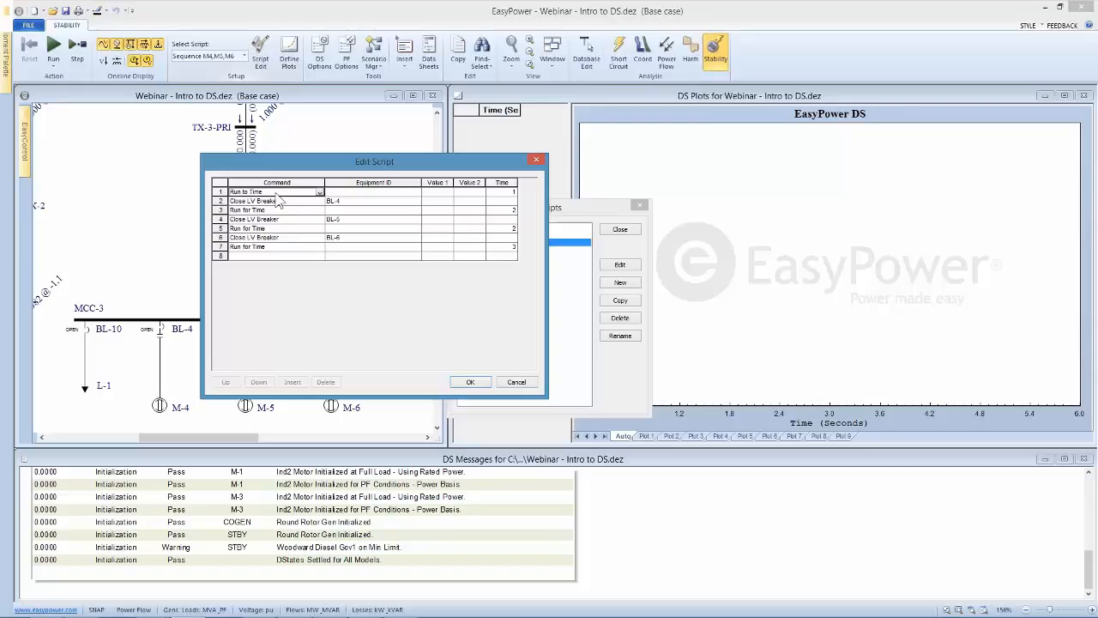
left_click(319, 194)
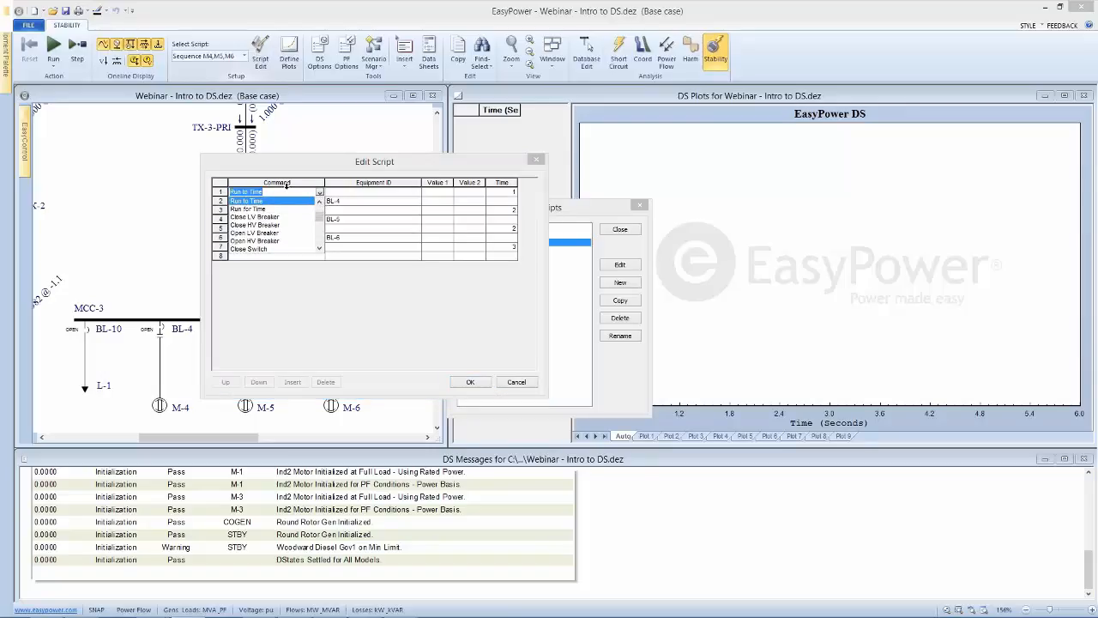
left_click(286, 184)
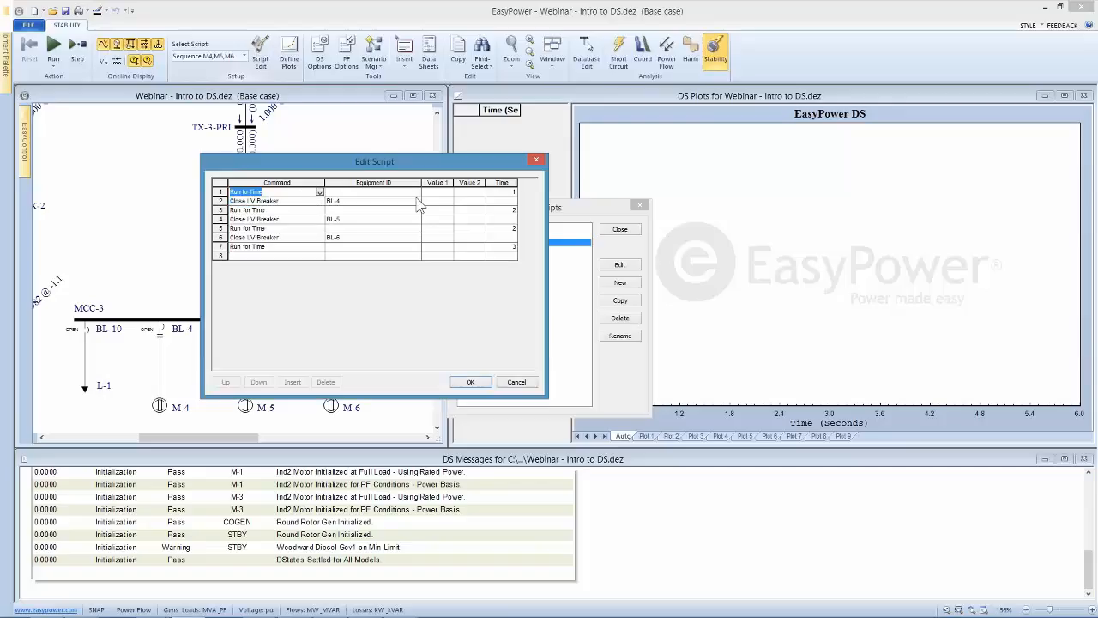
left_click(507, 194)
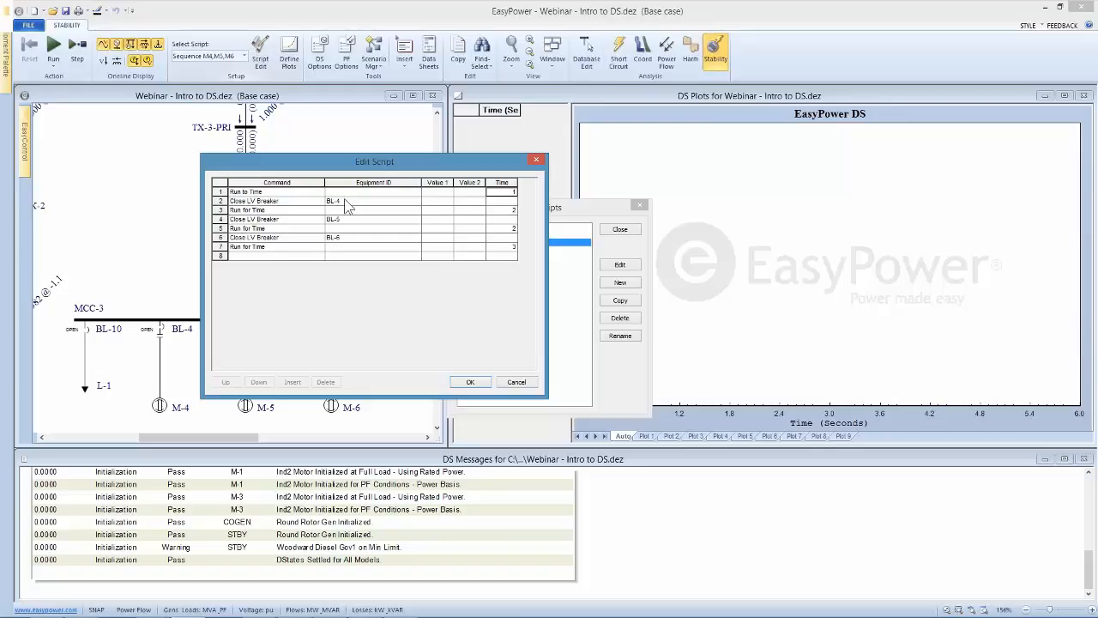
left_click(513, 210)
left_click(469, 383)
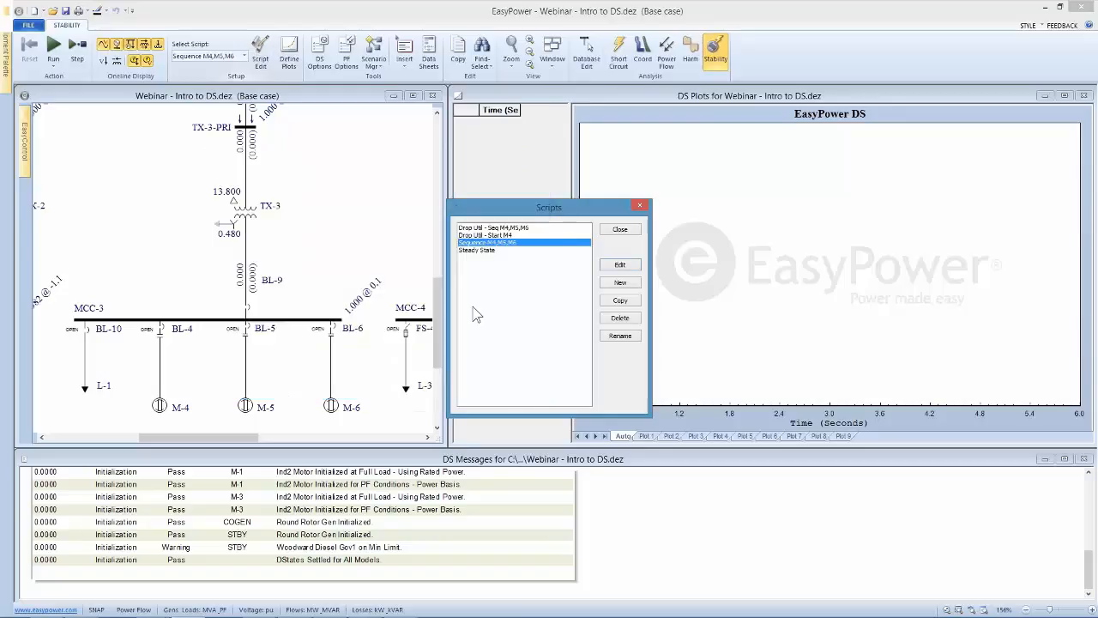
left_click(620, 230)
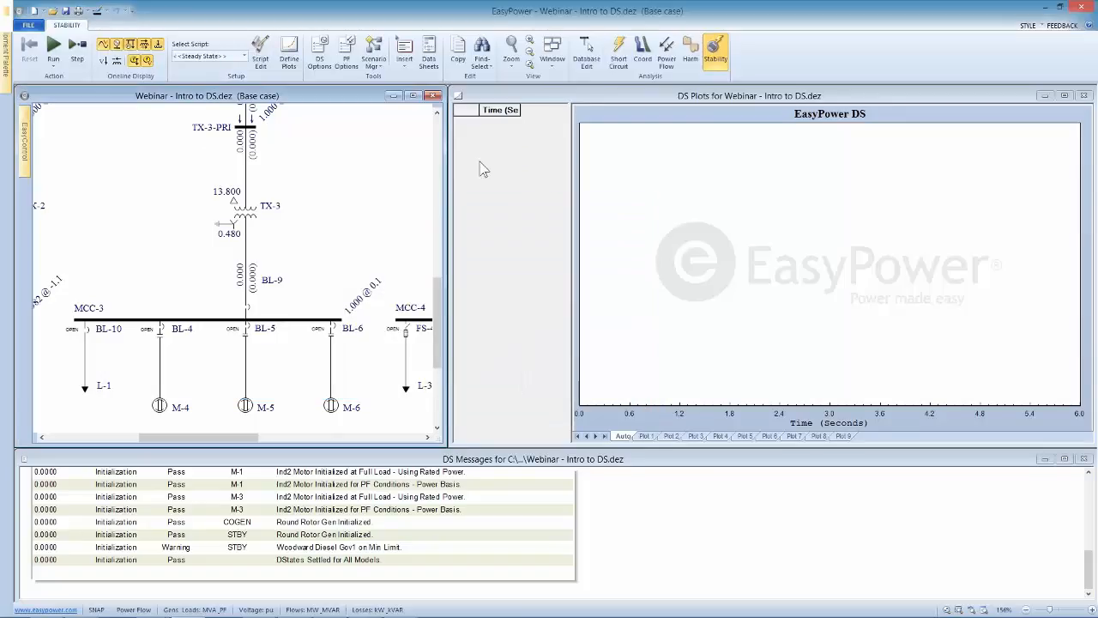
Step: Choose Sequence M4,M5,M6 as the active script and run the simulation
left_click(242, 56)
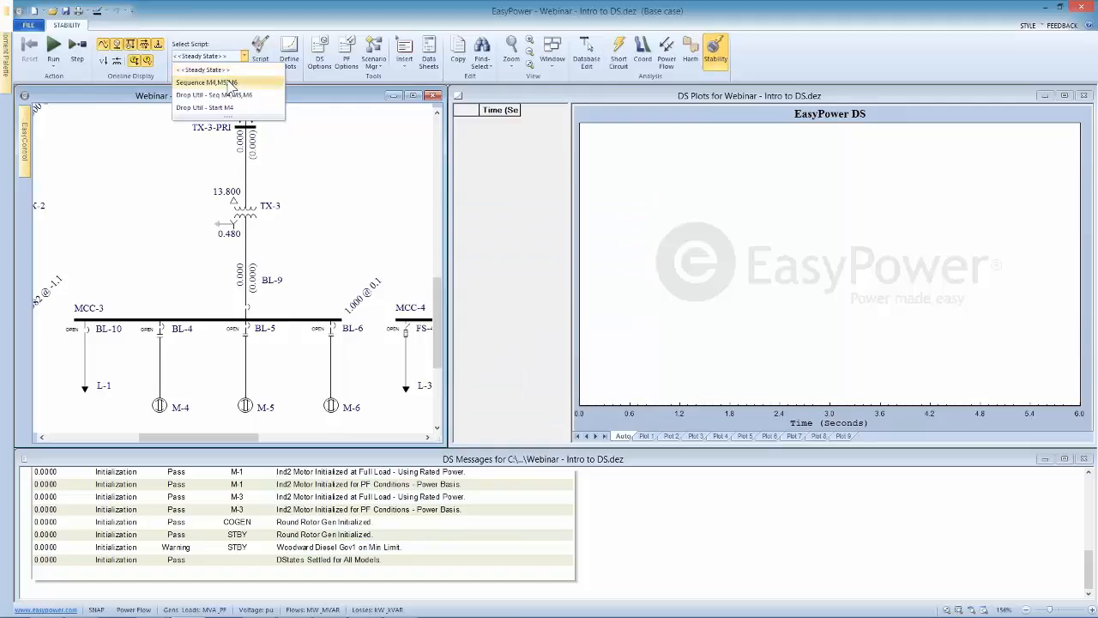
left_click(230, 83)
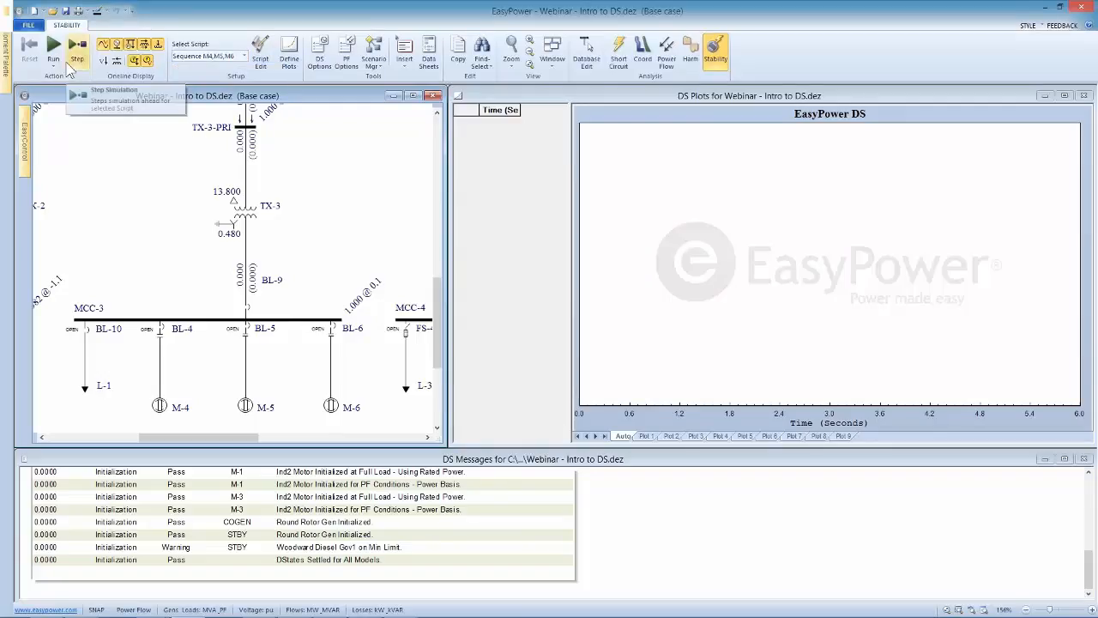
left_click(54, 50)
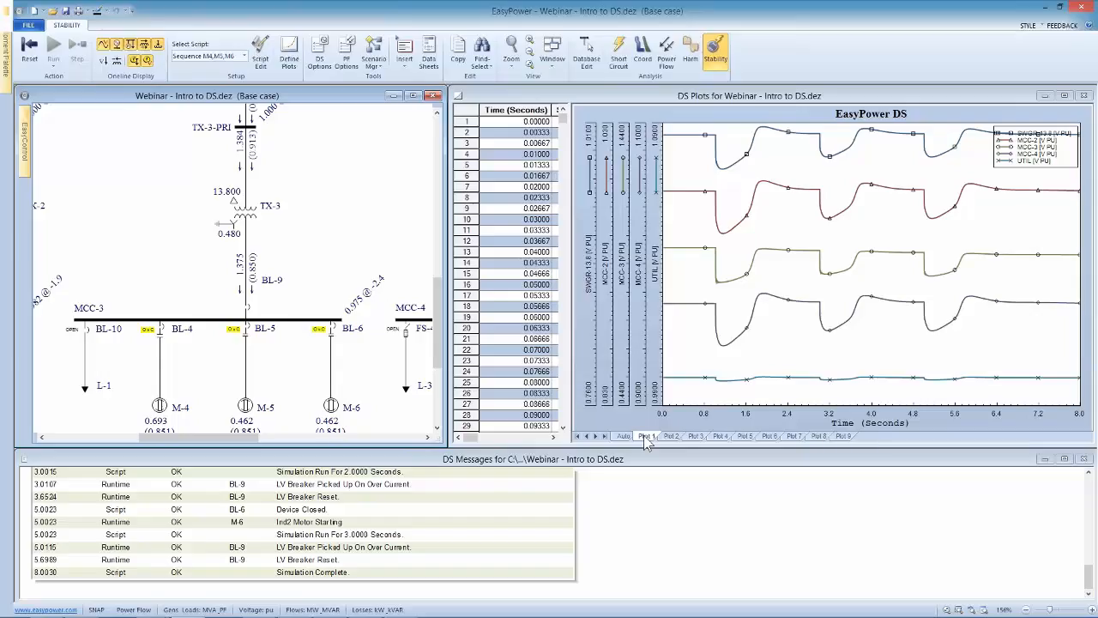
Step: Hide the plot's data table and move the Plot 1 legend toward the middle of the graph
left_click(496, 91)
mouse_move(26, 36)
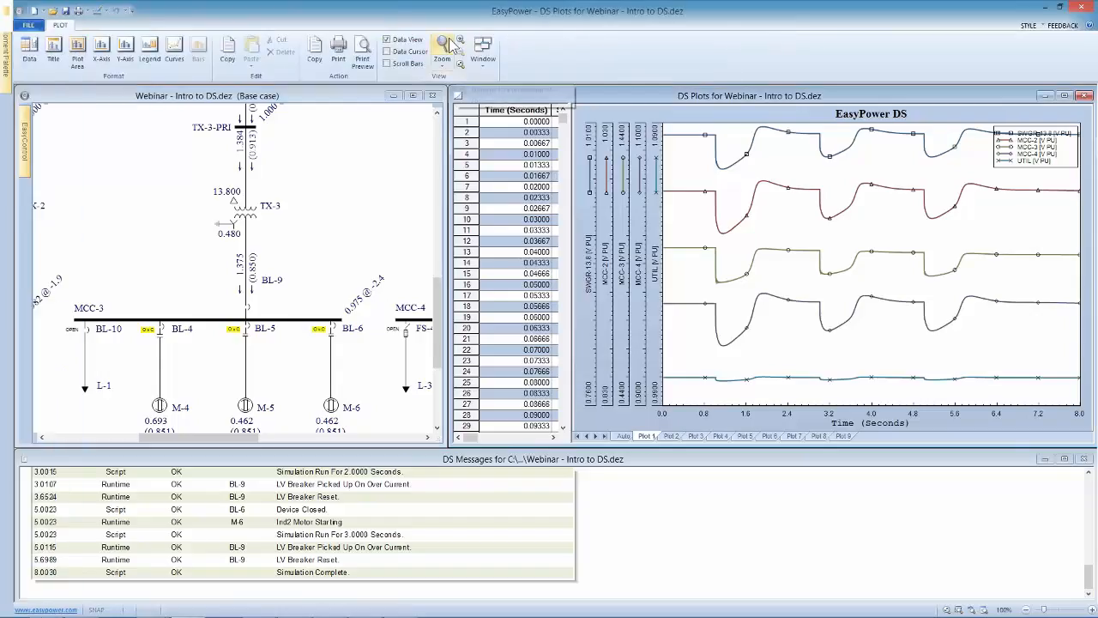
left_click(391, 41)
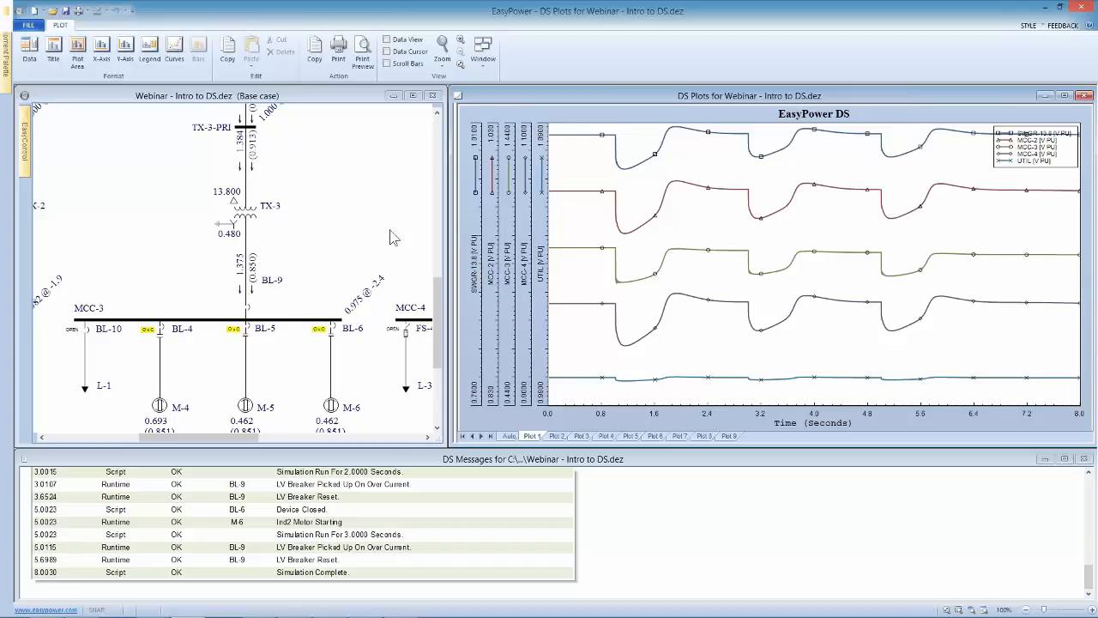
left_click_drag(191, 168, 224, 146)
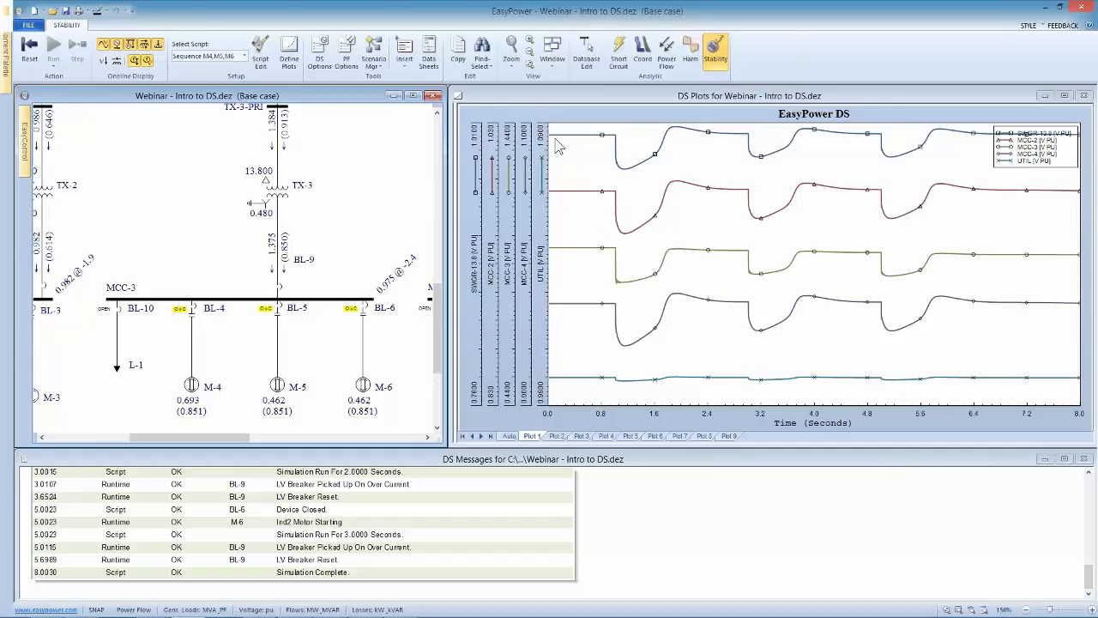
left_click_drag(1029, 162, 716, 238)
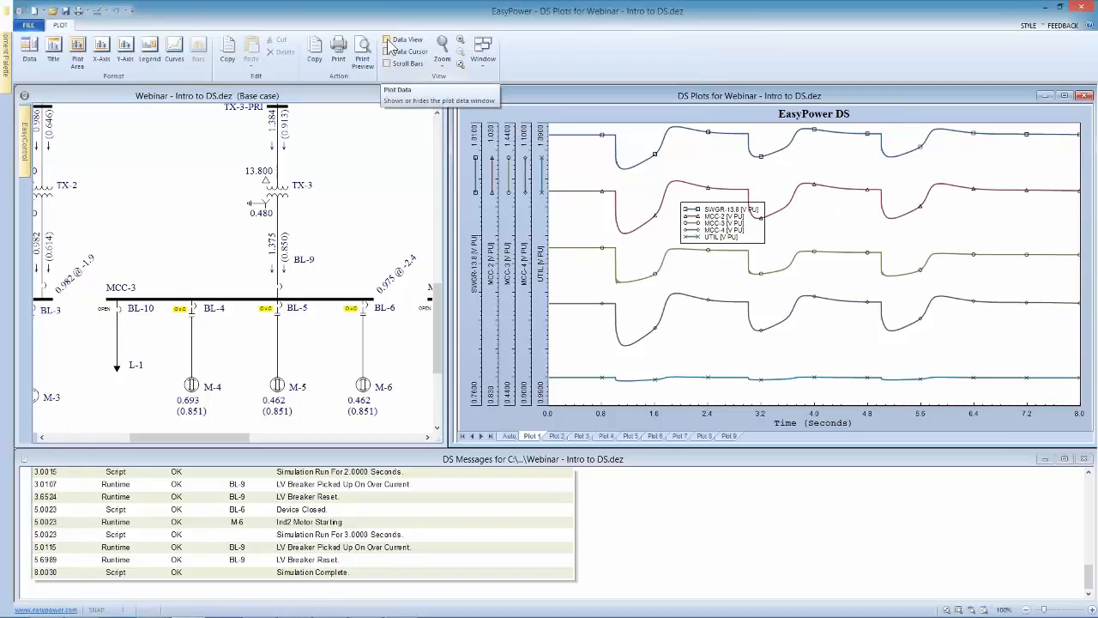
Step: Turn on the data cursor and examine the bus voltages, motor currents and COGEN responses on Plots 1, 2 and 3
left_click(387, 51)
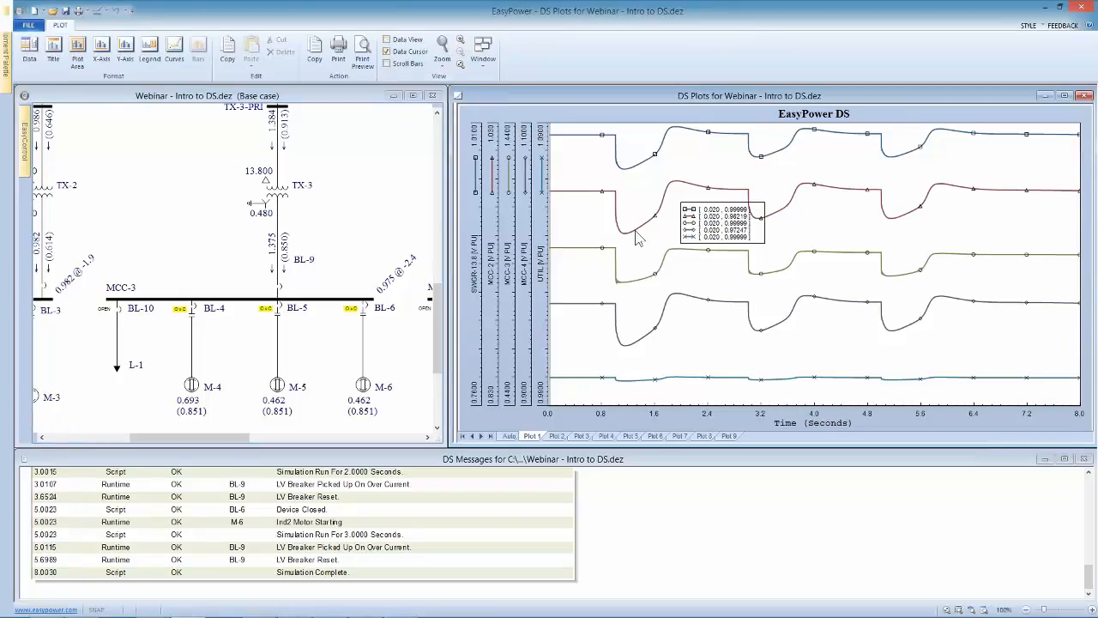
left_click_drag(637, 231, 594, 252)
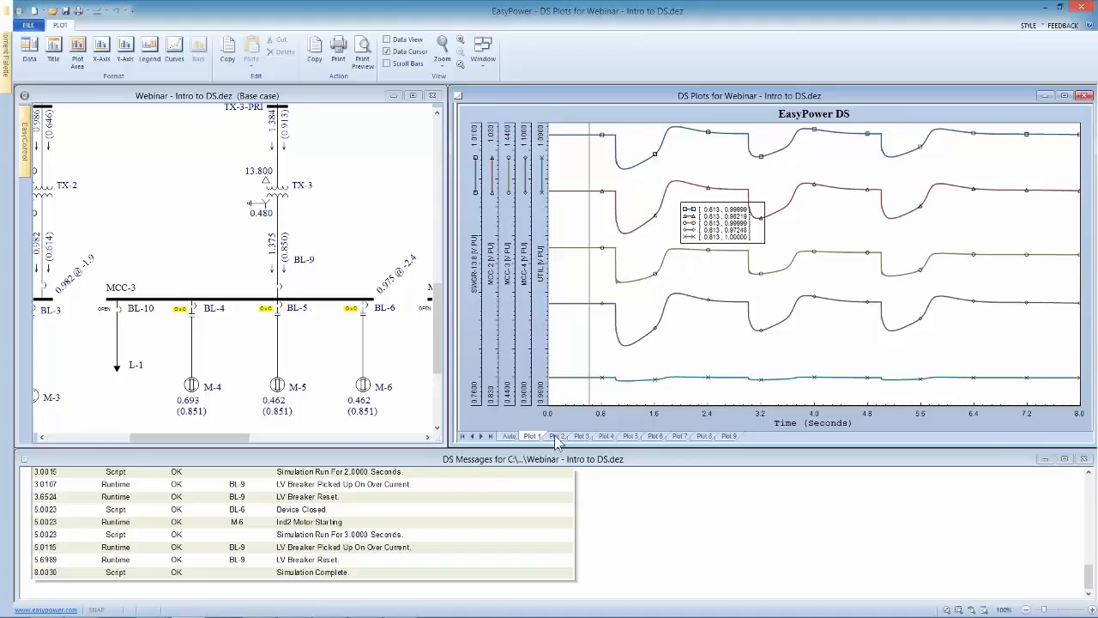
left_click(558, 435)
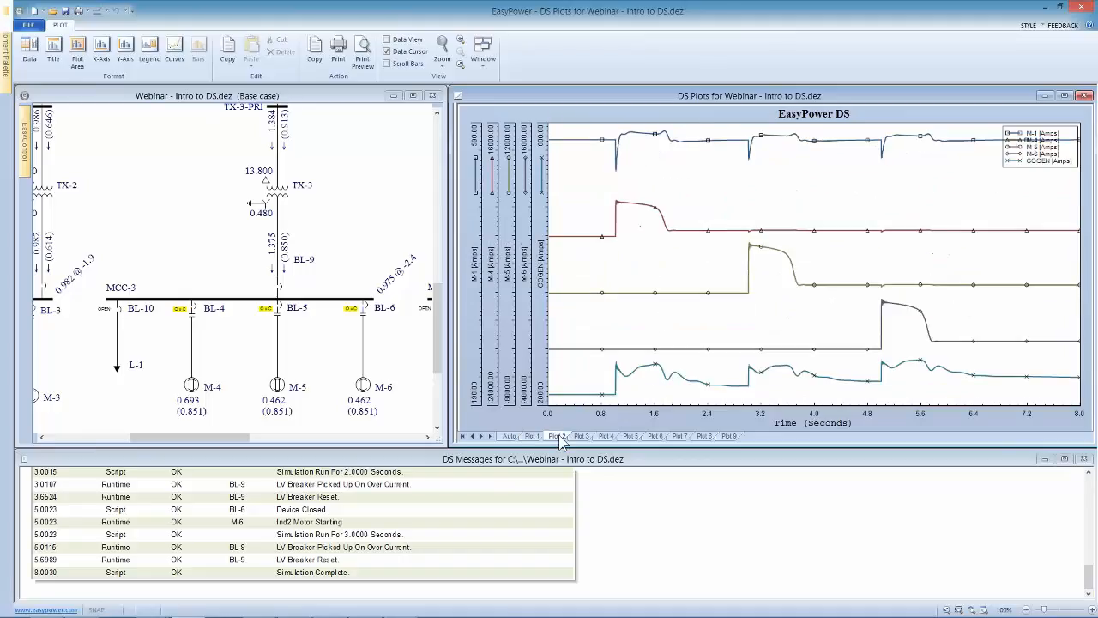
left_click_drag(593, 258, 551, 197)
left_click(582, 435)
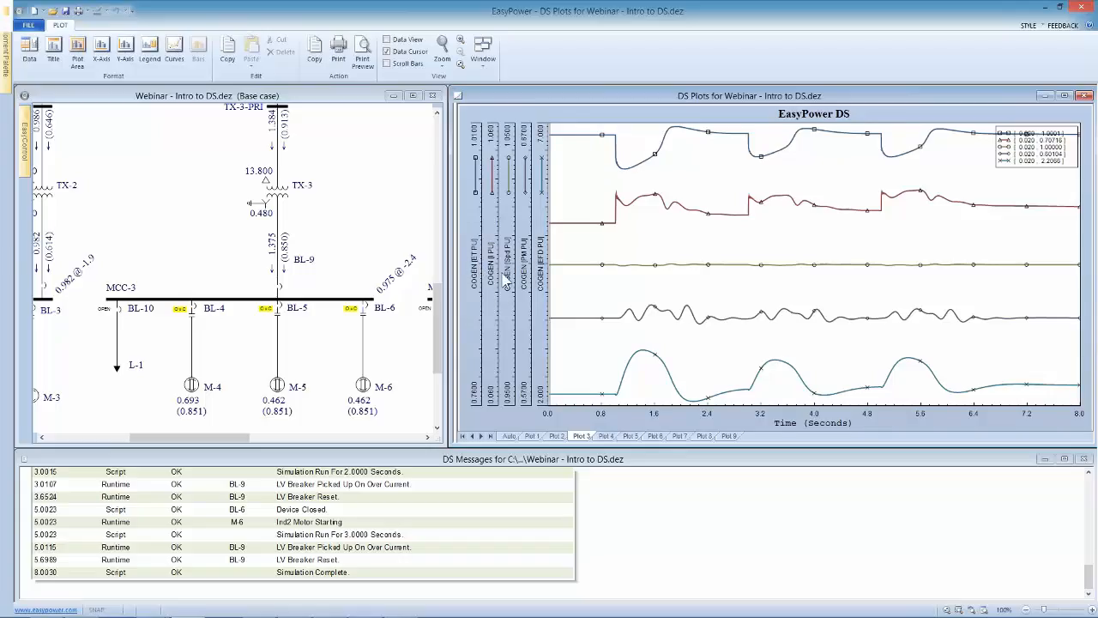
left_click_drag(551, 275, 548, 274)
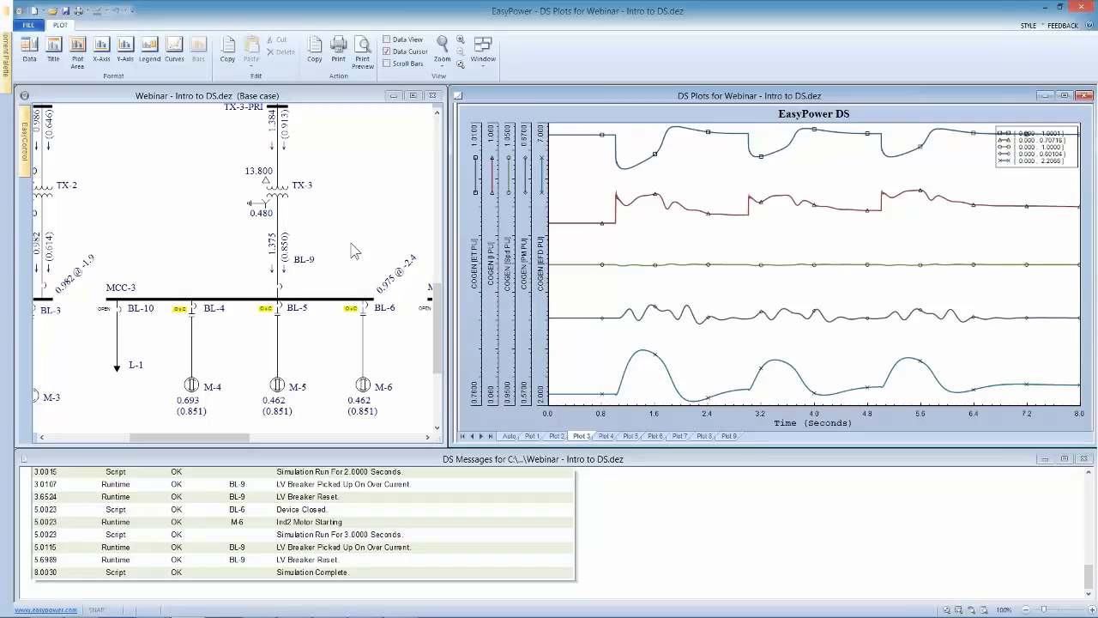
Step: Reset the simulation and locate transformer TX-1 and bus SWGR-13.8 on the one-line diagram
left_click(351, 226)
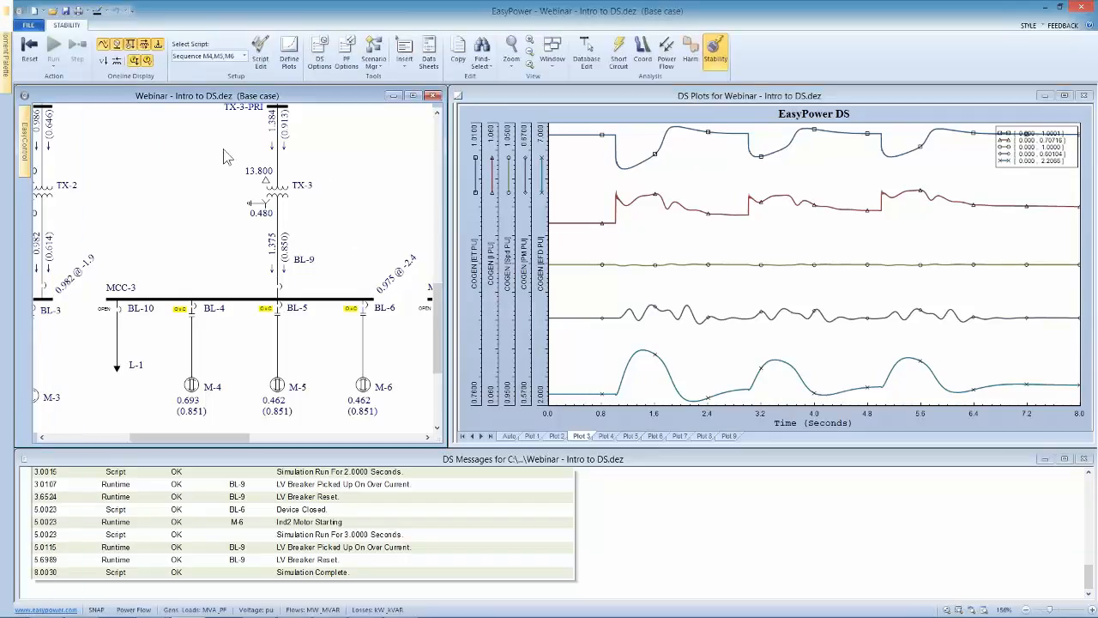
left_click(30, 50)
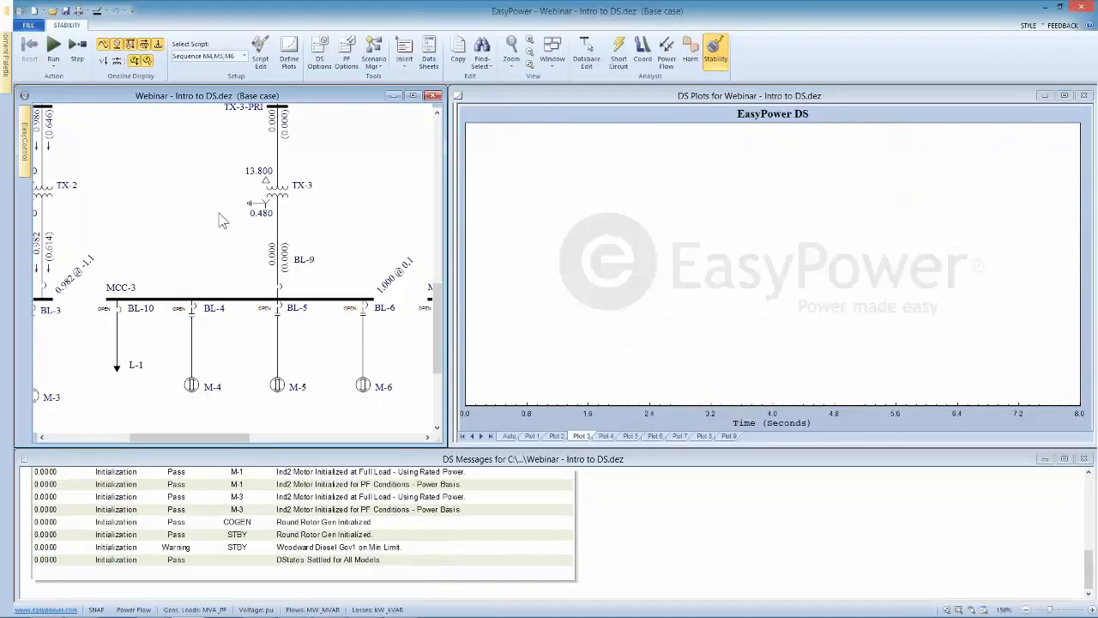
left_click_drag(213, 209, 268, 304)
left_click_drag(199, 215, 291, 309)
left_click_drag(168, 192, 304, 163)
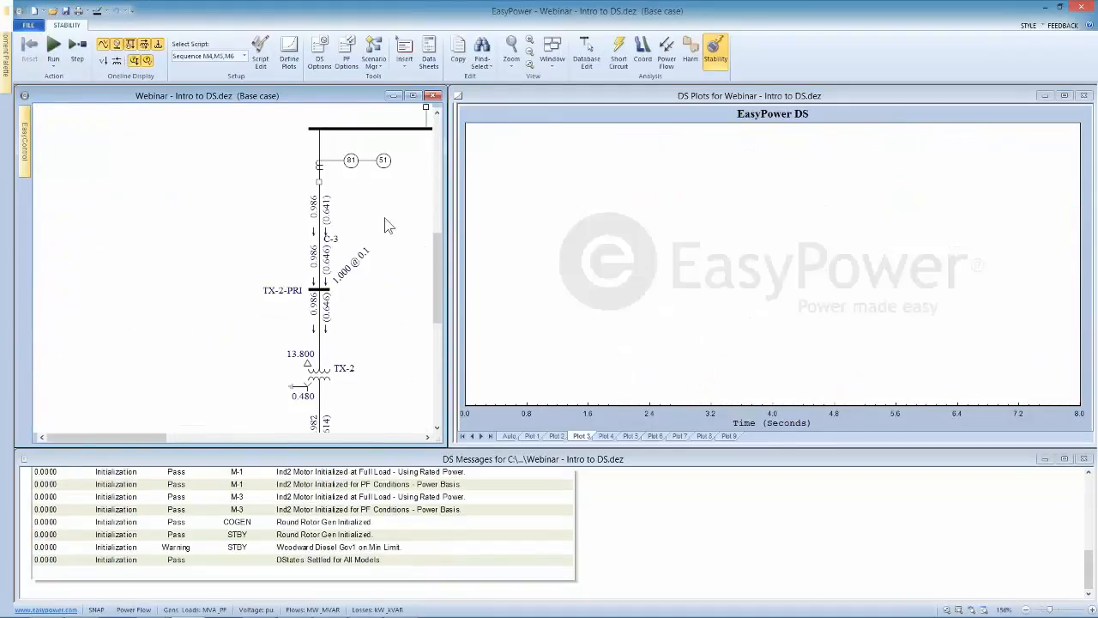
left_click_drag(381, 226, 190, 424)
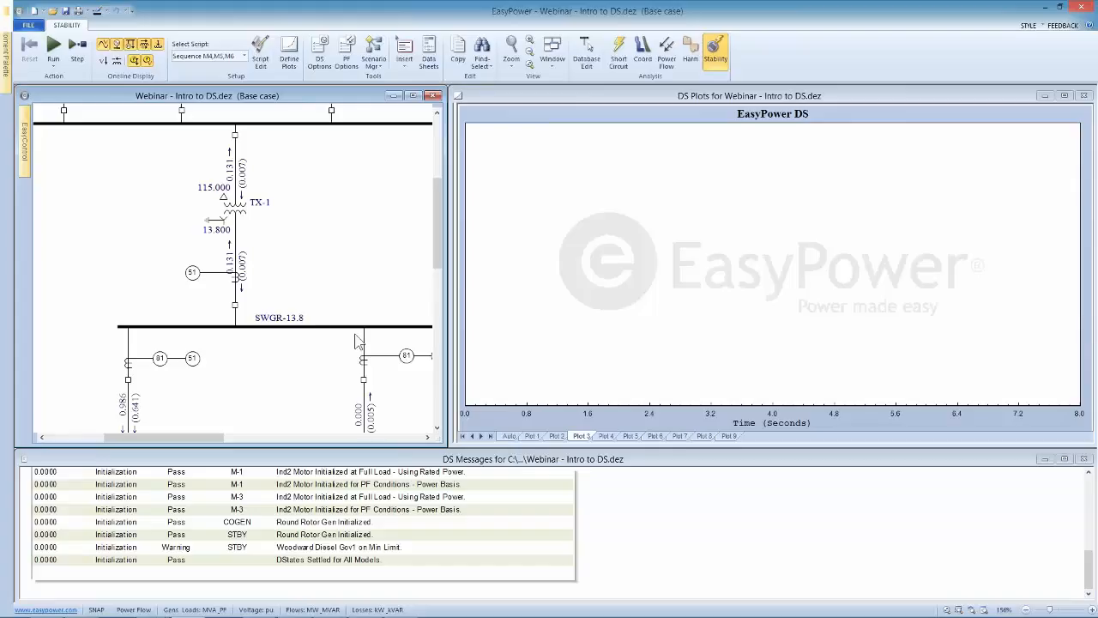
Step: Bring generator COGEN and cable C-1 into view on the one-line diagram and rerun the Sequence M4,M5,M6 simulation
left_click_drag(386, 370, 168, 274)
left_click_drag(259, 303, 130, 336)
left_click_drag(313, 306, 209, 292)
left_click_drag(308, 262, 304, 268)
left_click_drag(369, 182, 297, 358)
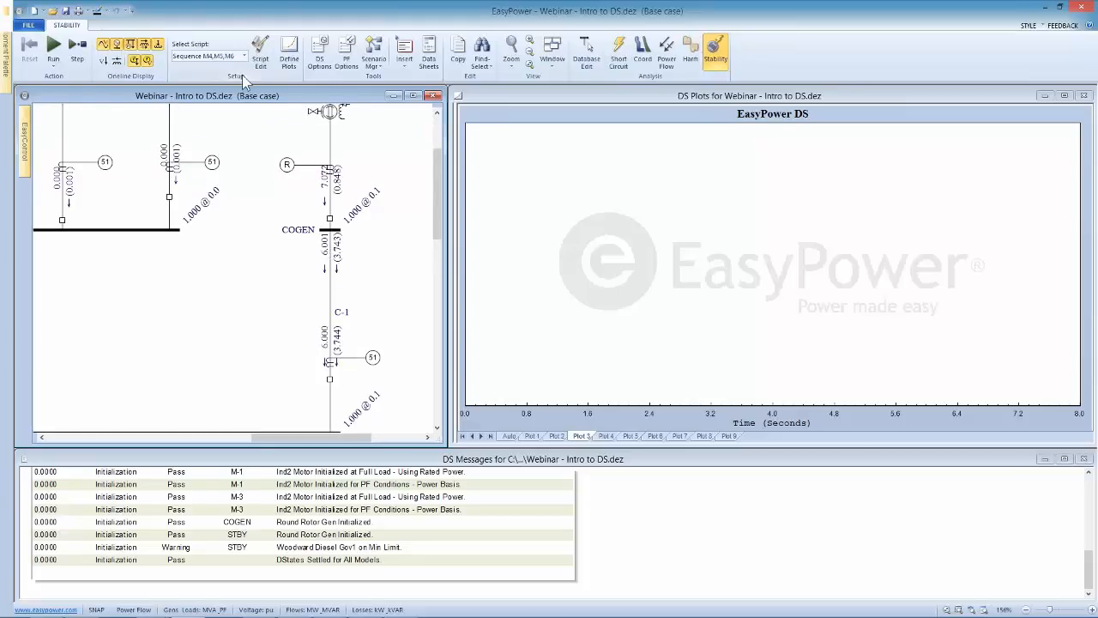
left_click(55, 45)
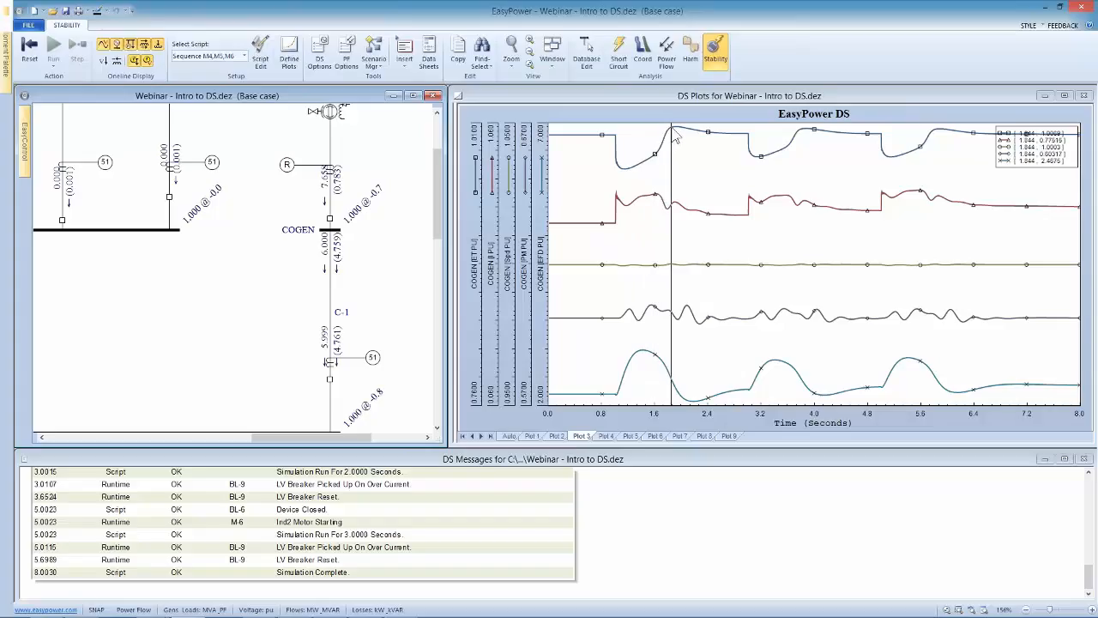
Step: Examine the COGEN responses on Plot 3, the motor currents on Plot 2 and the bus voltages on Plot 1 with the data cursor
mouse_move(677, 135)
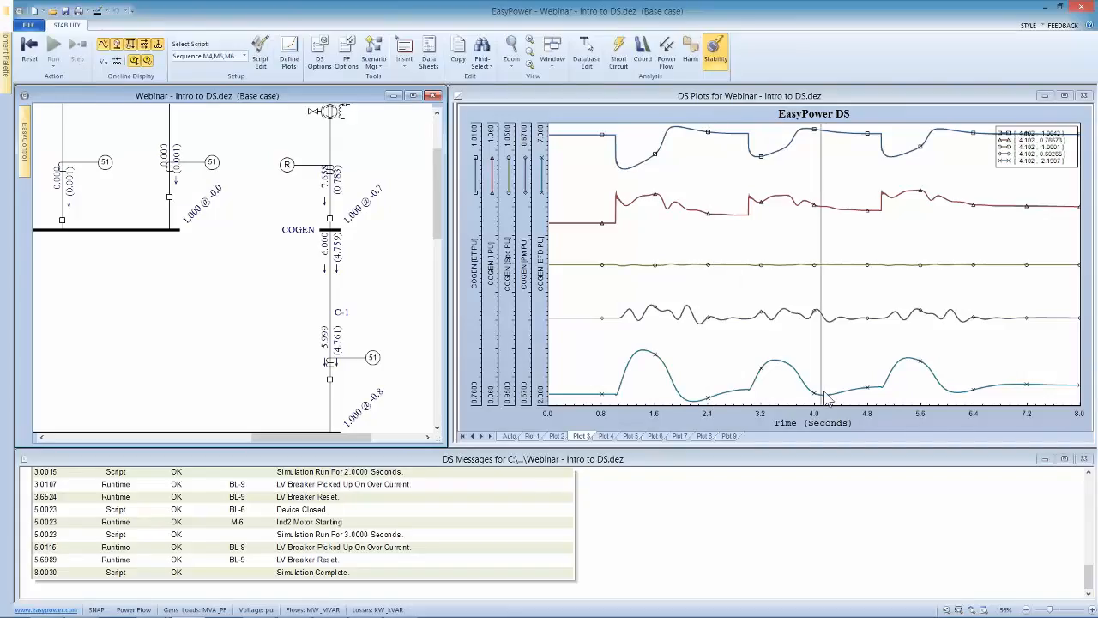
left_click_drag(911, 374, 556, 436)
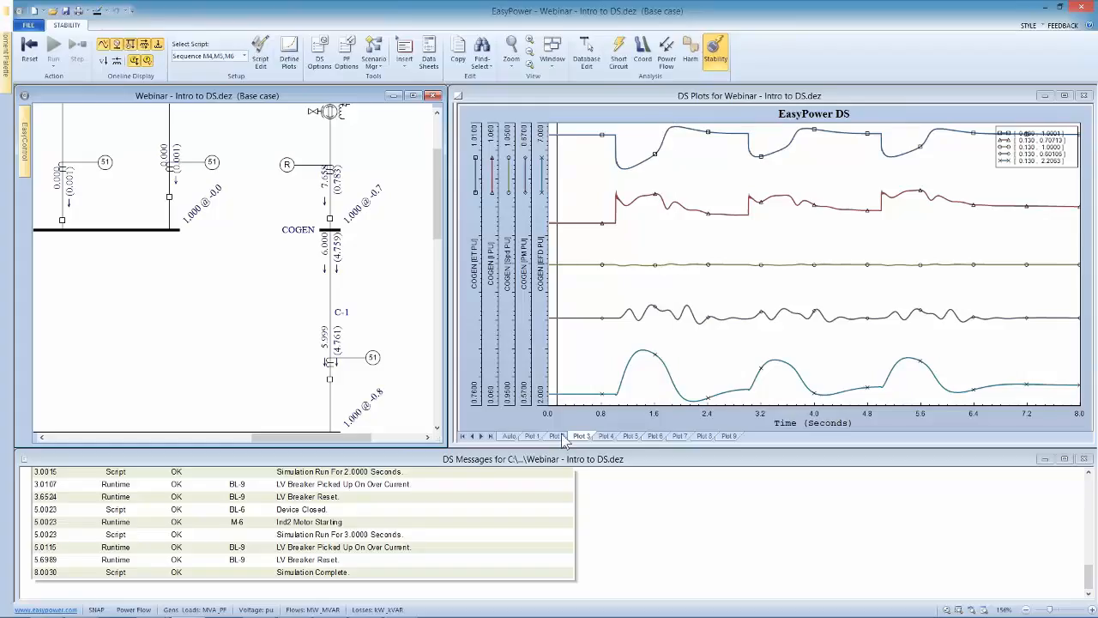
left_click(557, 435)
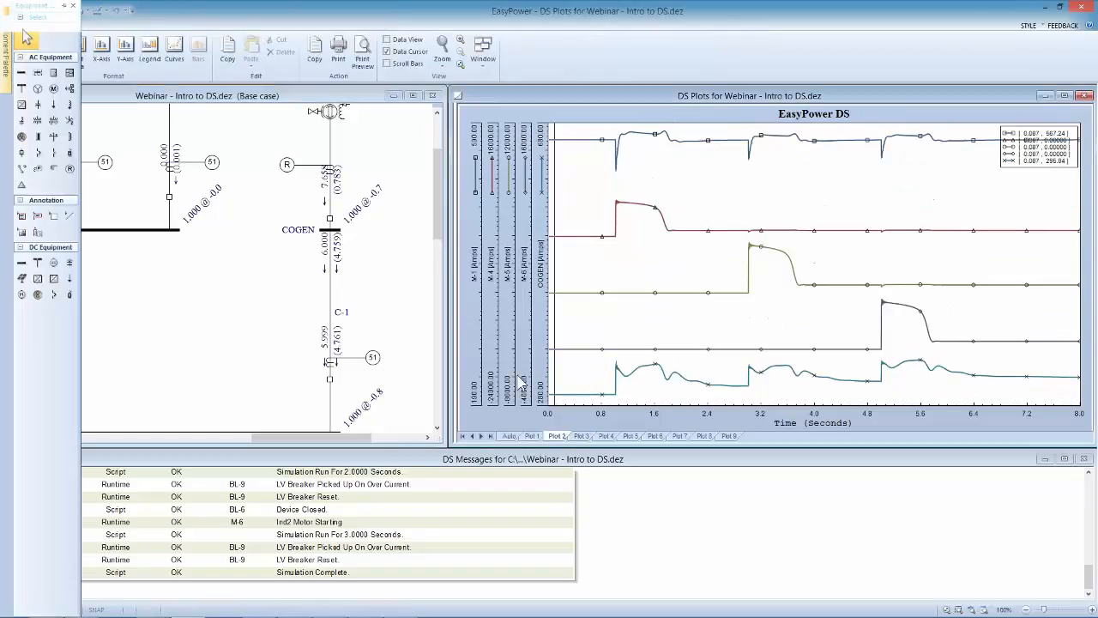
left_click(531, 435)
left_click(615, 163)
left_click_drag(617, 156, 734, 214)
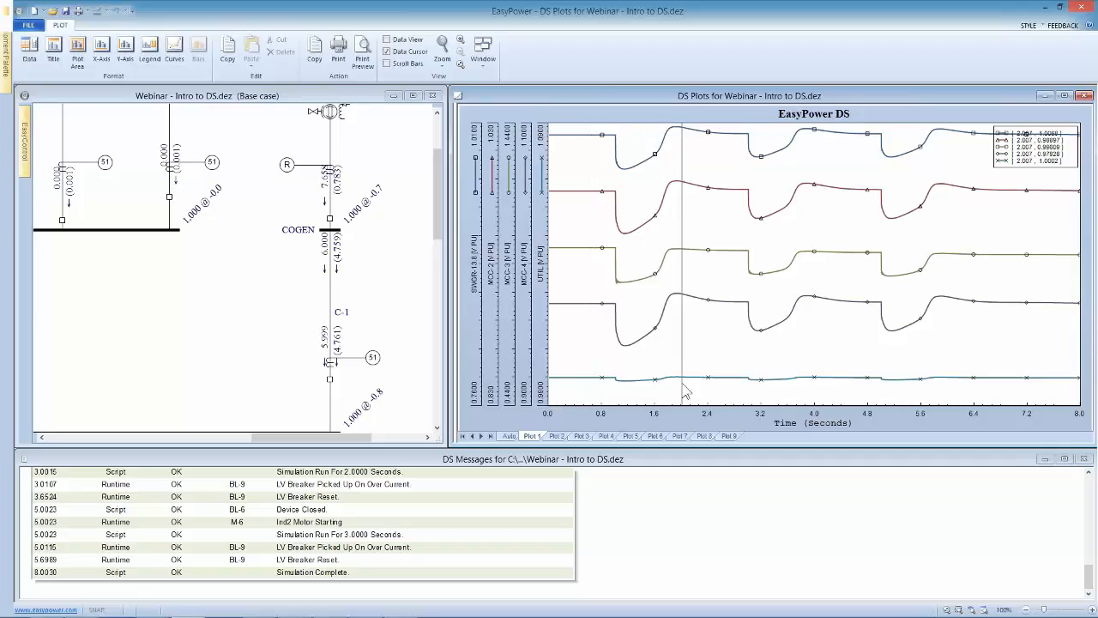
Step: Inspect bus MCC-3 and motors M-4, M-5 and M-6 on the one-line diagram, and reset the simulation
left_click(125, 290)
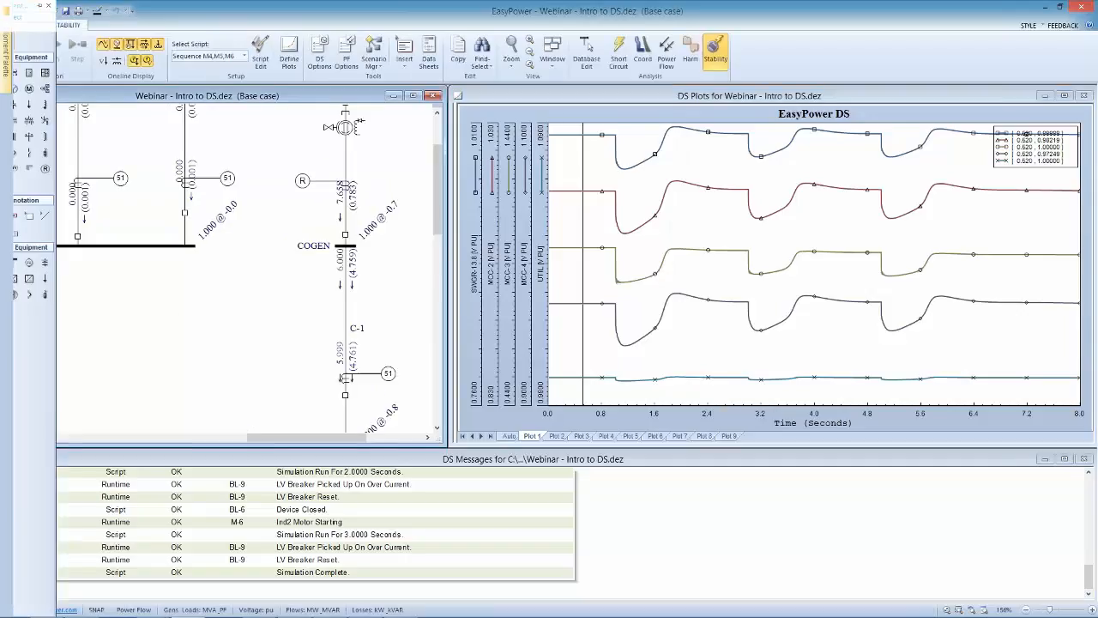
left_click_drag(195, 294, 267, 274)
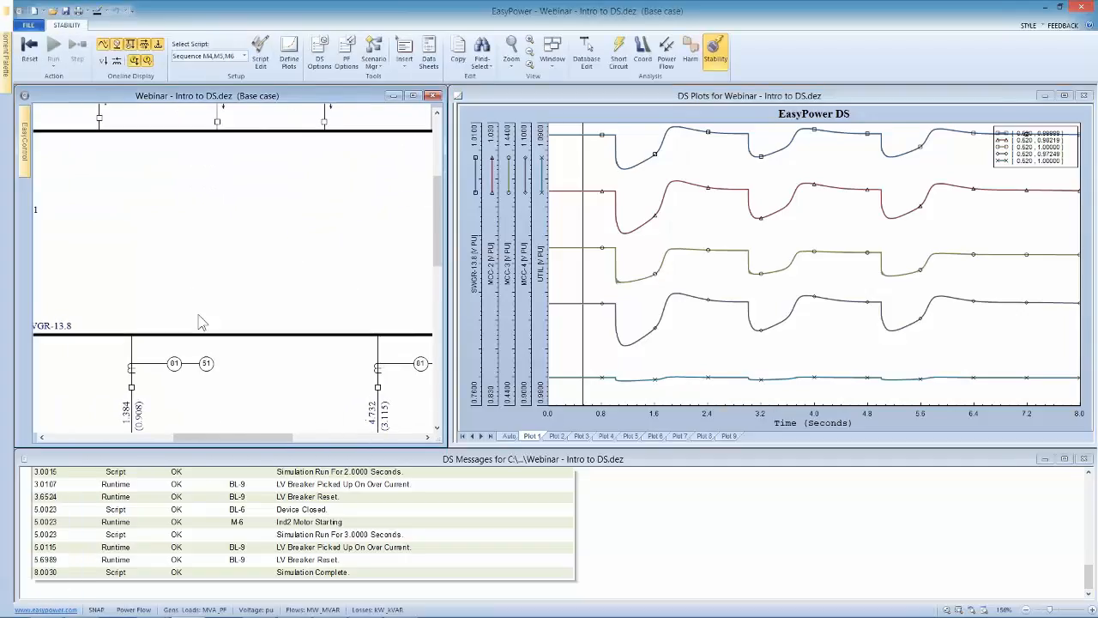
scroll(182, 314, "down", 4)
left_click_drag(190, 340, 281, 181)
left_click_drag(264, 330, 269, 255)
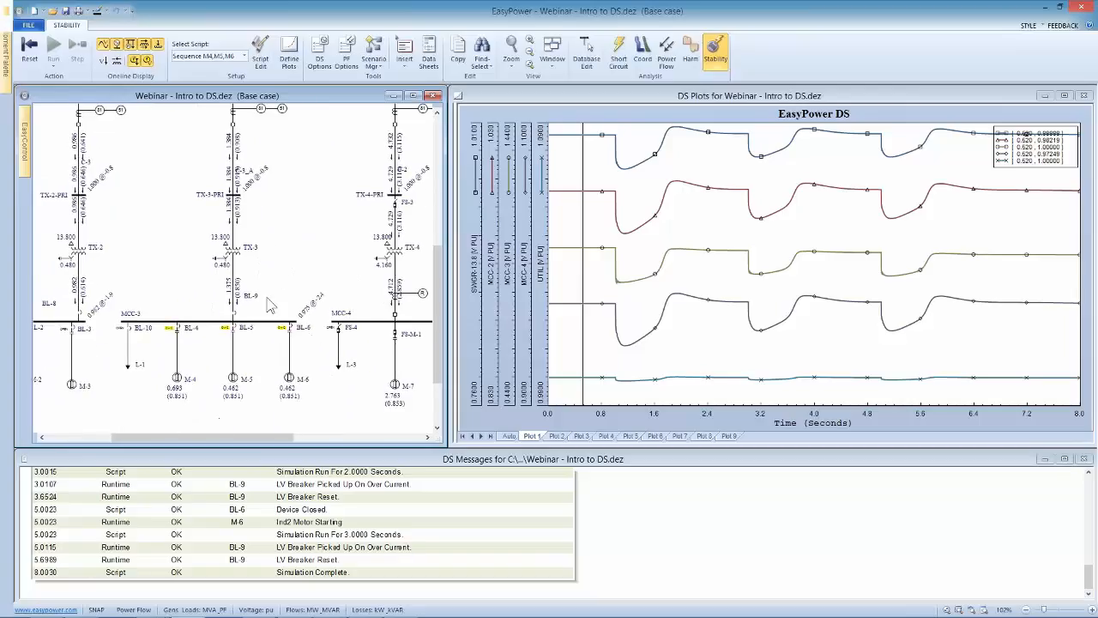
left_click_drag(271, 323, 266, 317)
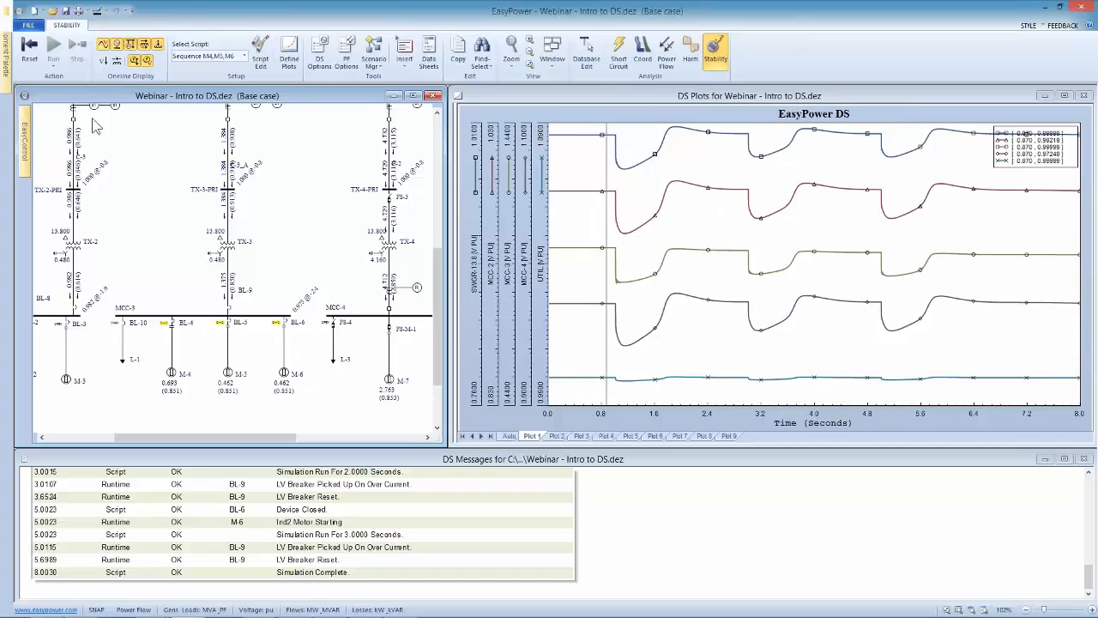
left_click(29, 47)
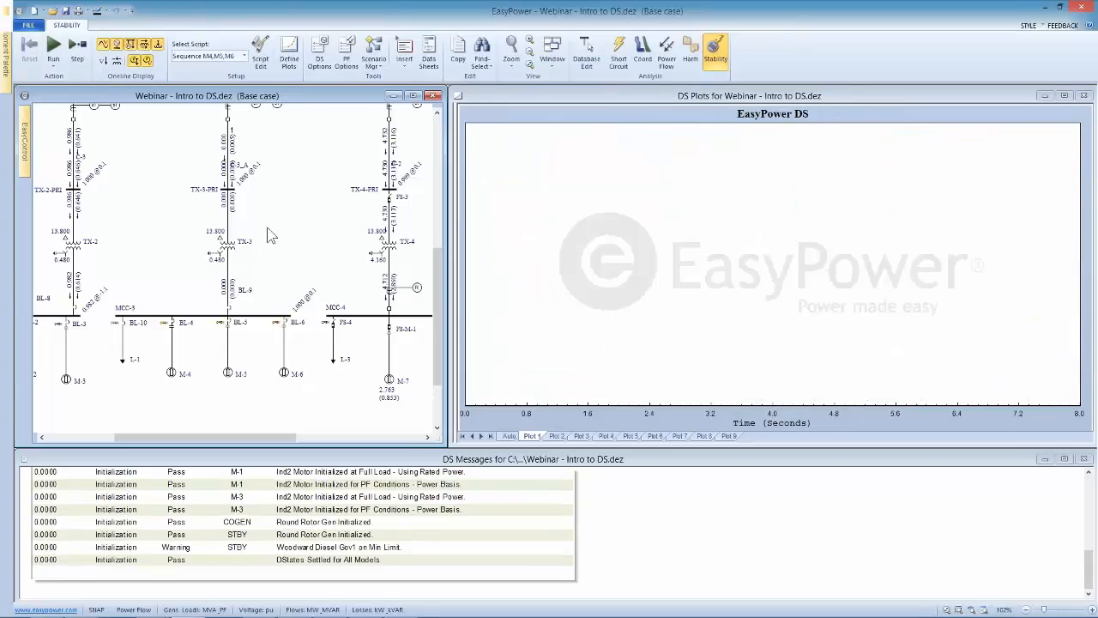
Step: Review the commands of the Drop Util - Seq M4,M5,M6 script in the script editor and close it
left_click(244, 55)
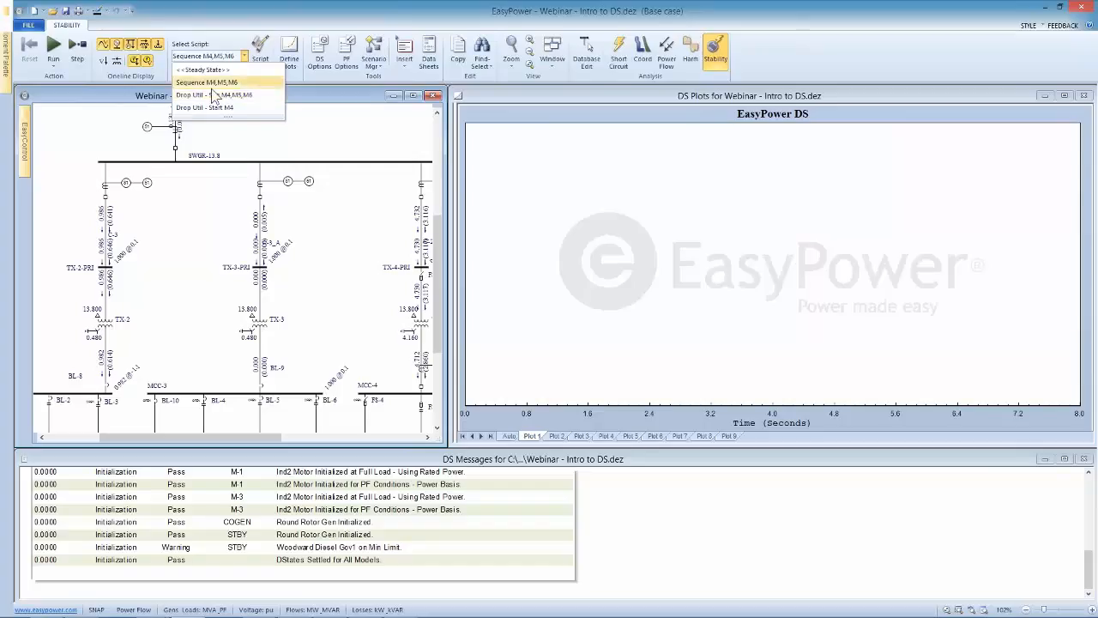
left_click(225, 95)
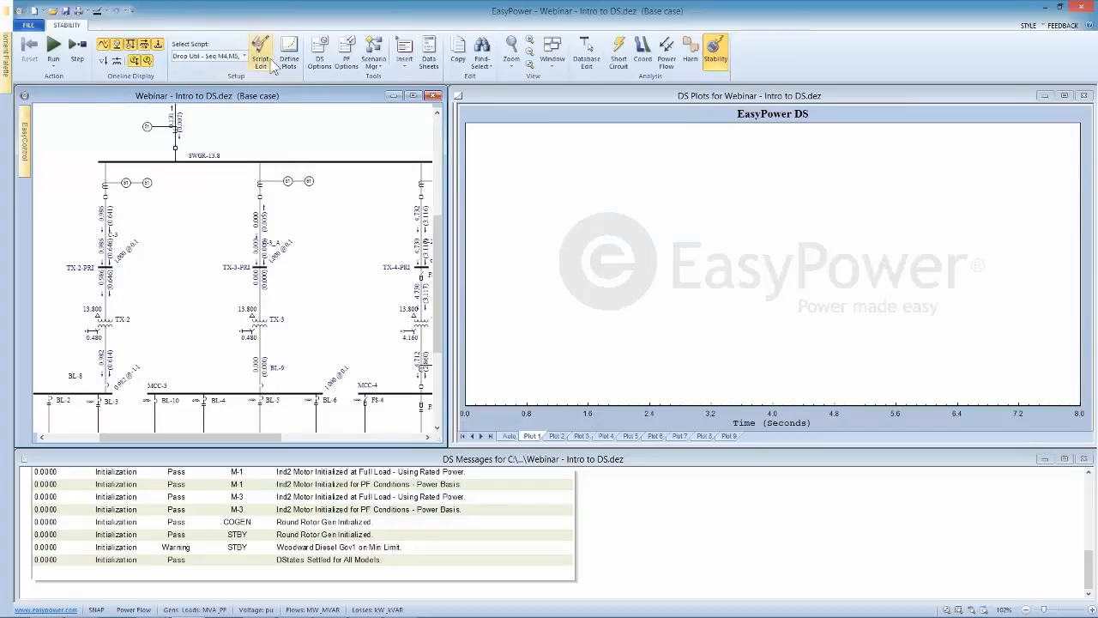
left_click(261, 51)
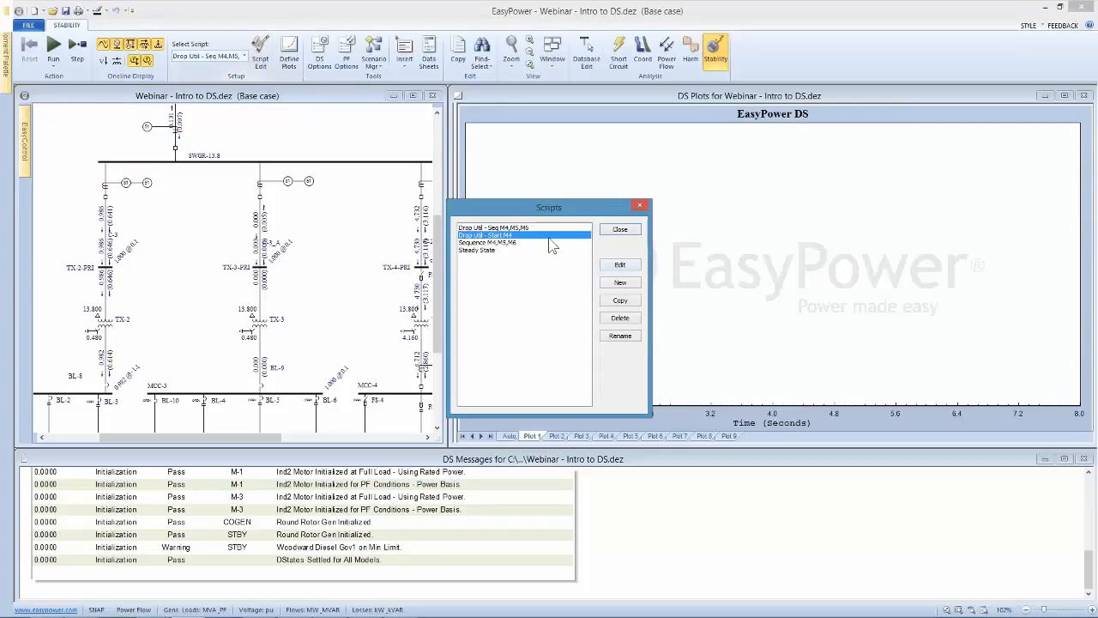
left_click(620, 264)
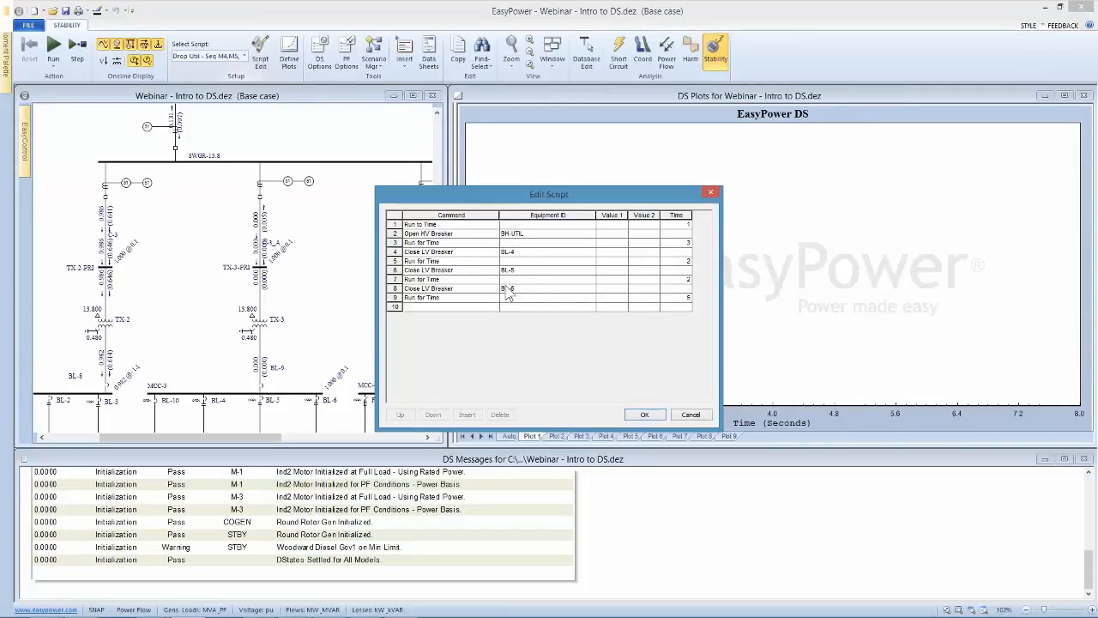
left_click(644, 414)
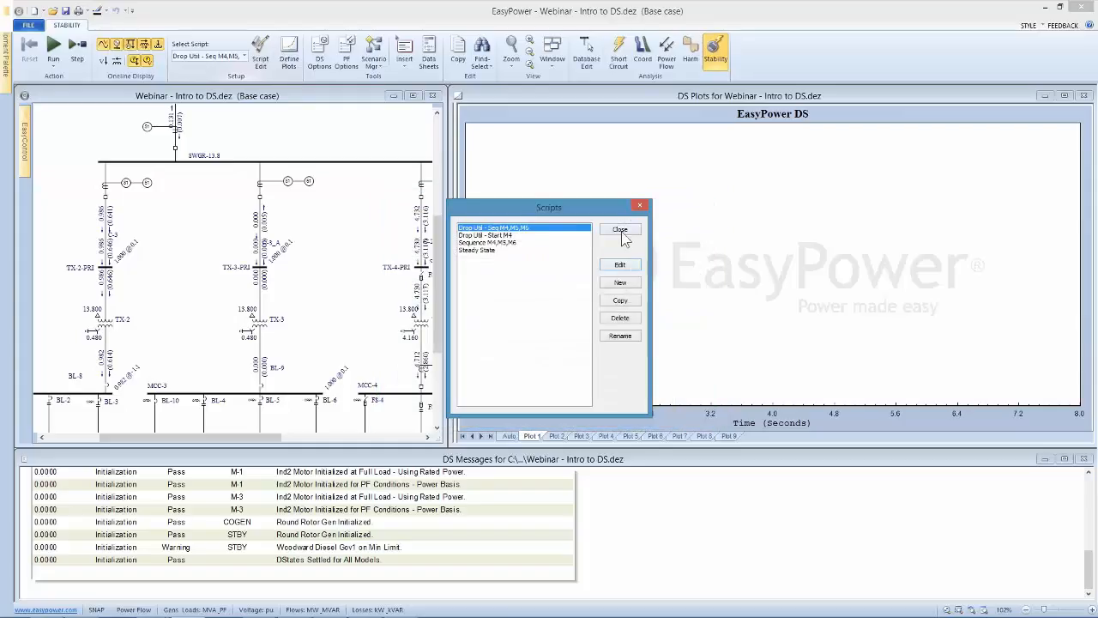
left_click(621, 230)
Step: Choose Drop Util - Seq M4,M5,M6 as the active script and run the simulation
left_click(232, 57)
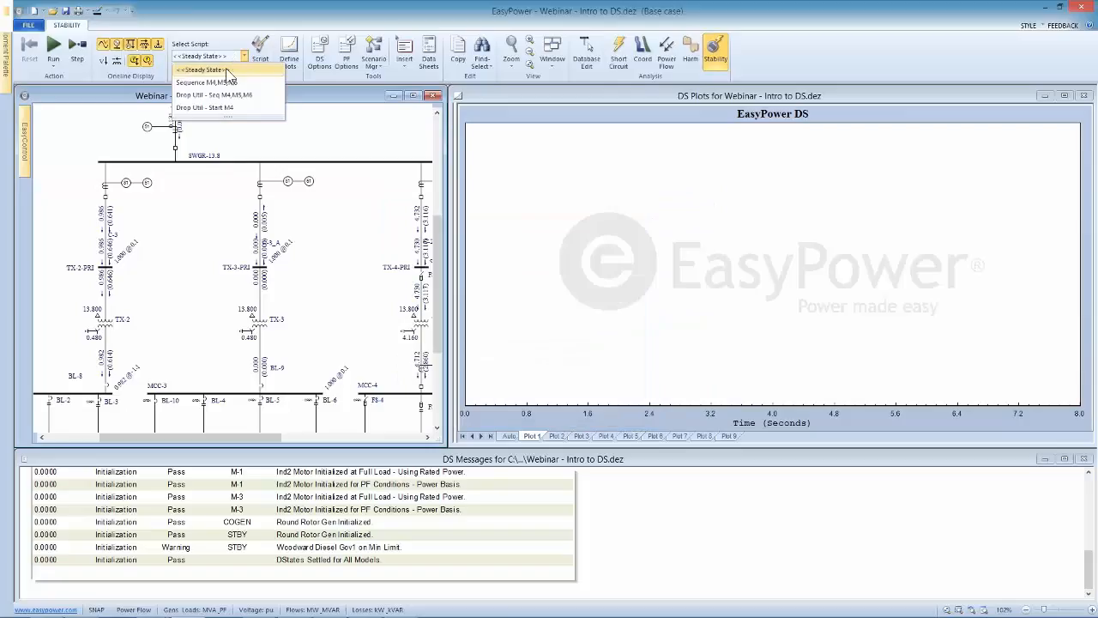
left_click(214, 95)
left_click(54, 47)
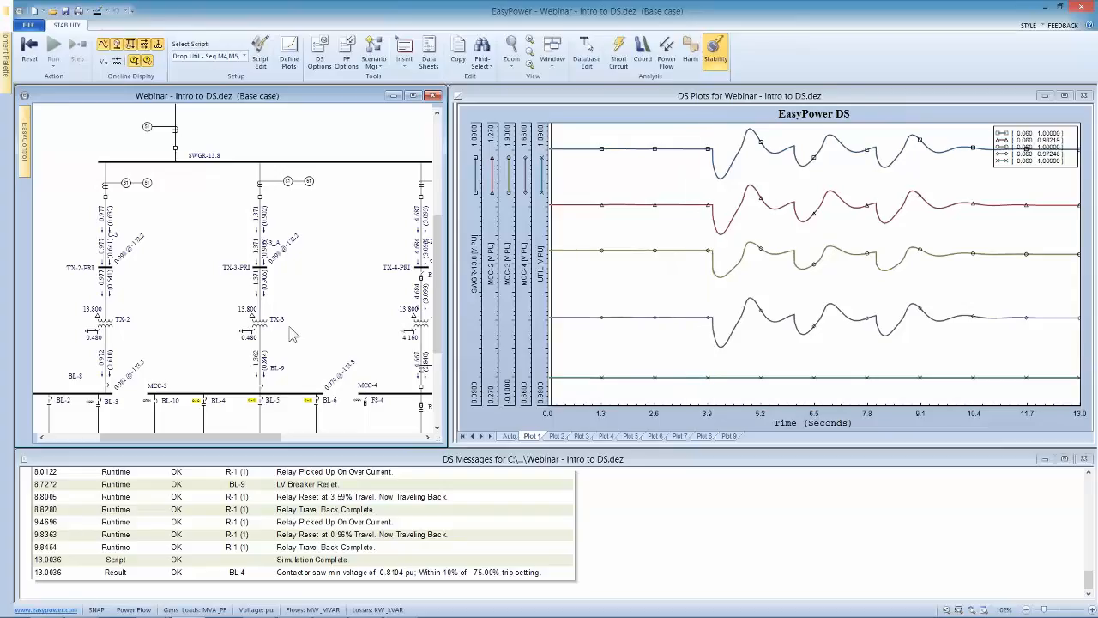
Step: Move the Plot 1 legend toward the middle of the graph and examine the bus voltage swings with the data cursor
scroll(364, 318, "right", 3)
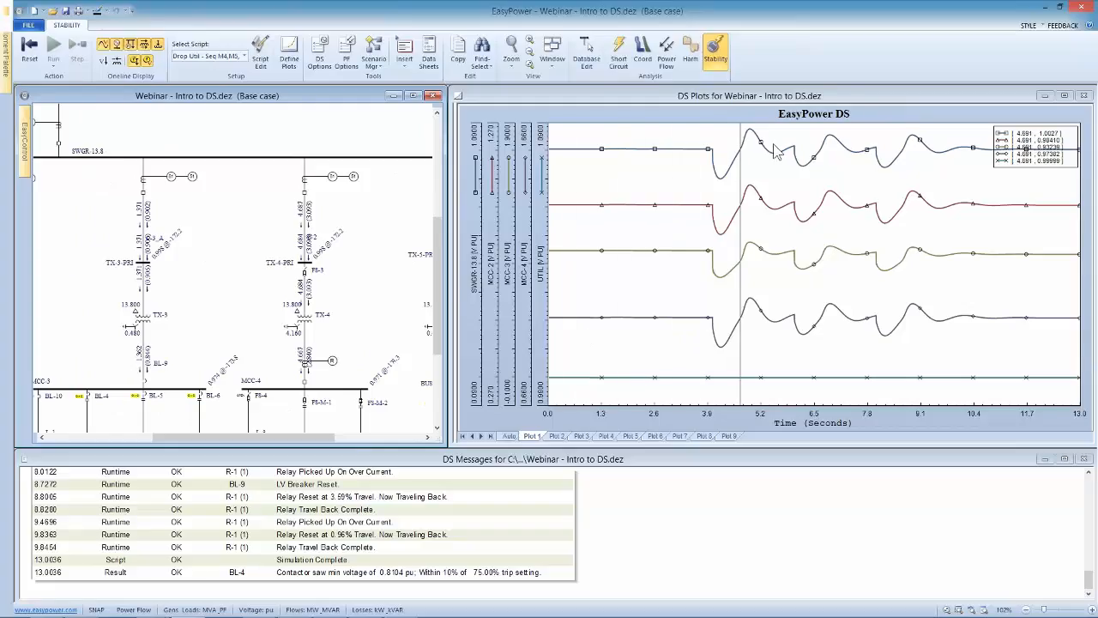
left_click(1001, 171)
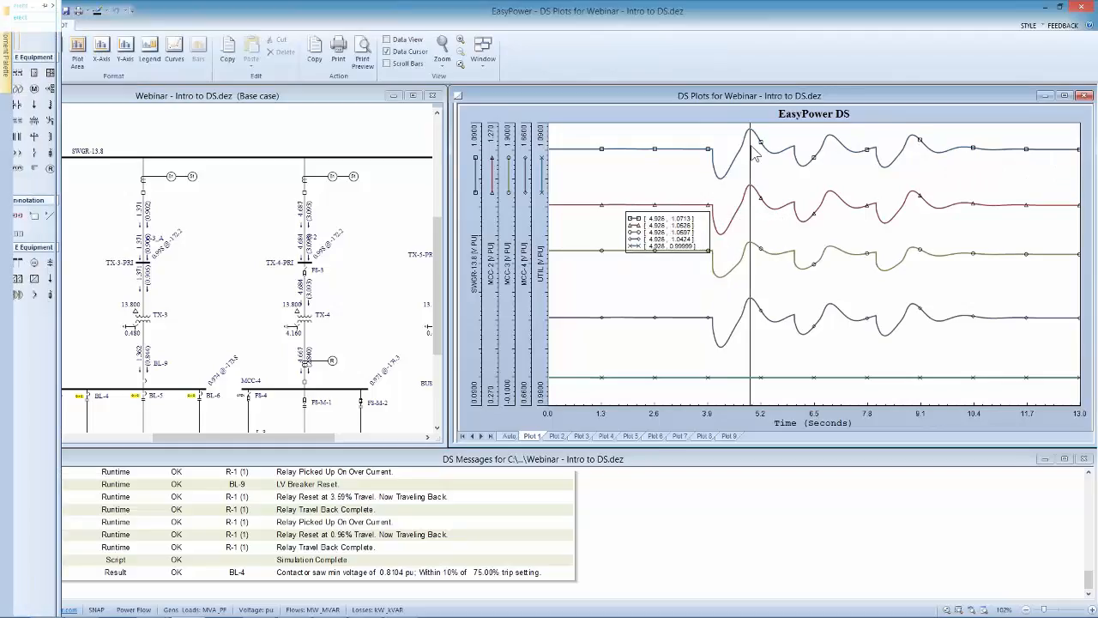
mouse_move(751, 138)
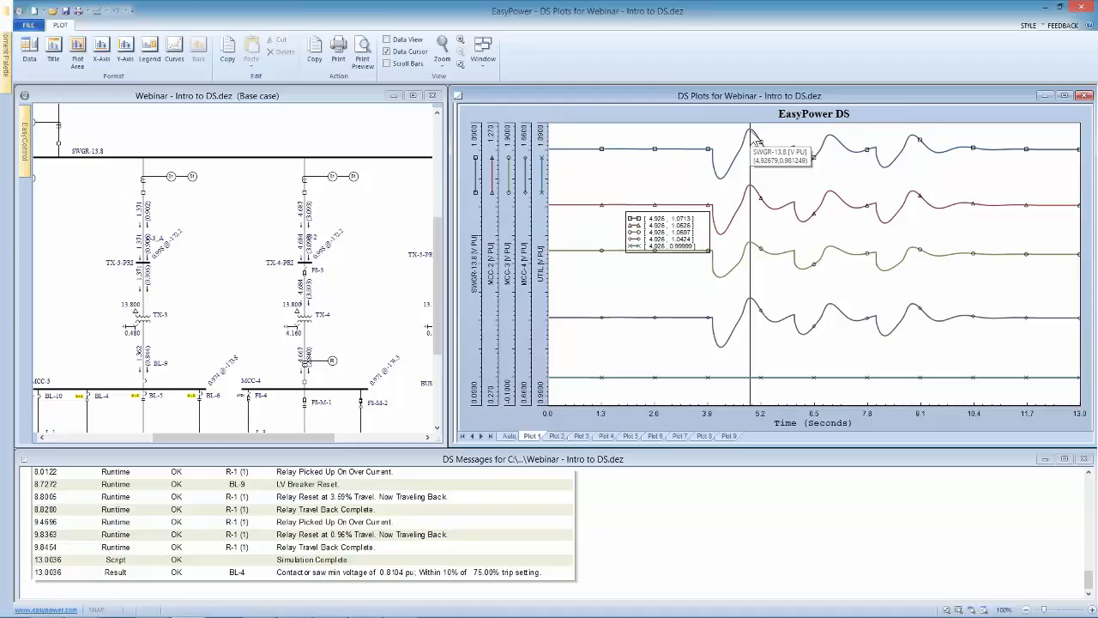
left_click_drag(752, 137, 572, 225)
left_click_drag(839, 154, 468, 217)
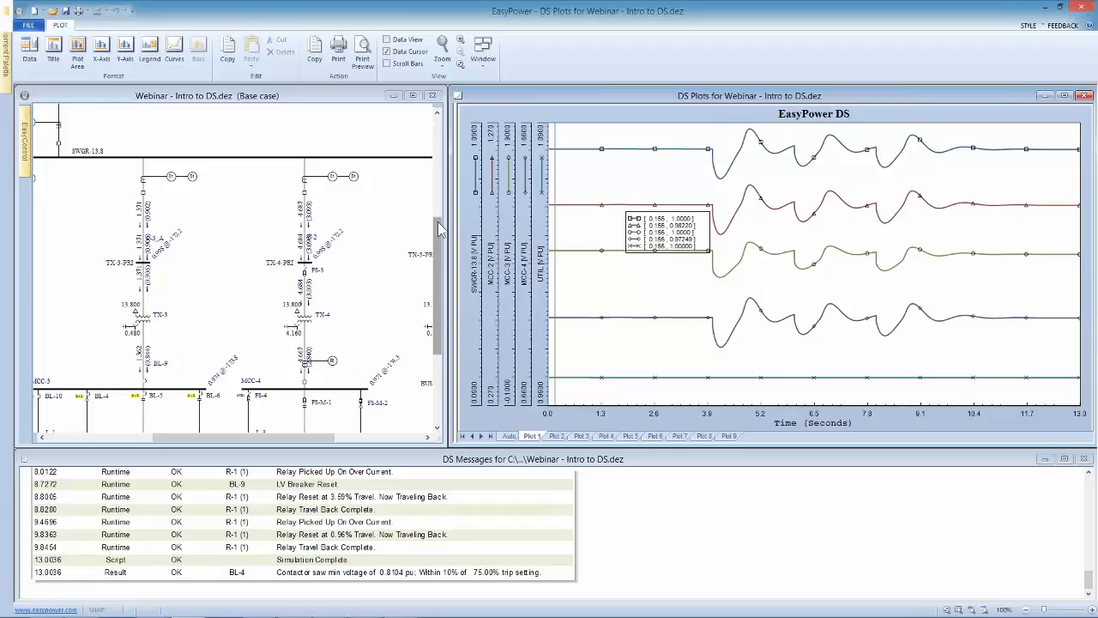
Step: Reset the simulation and examine the TX-5 feeder, transfer switch ATS-2, panel PNL-1 and standby generator STBY on the one-line diagram
left_click(271, 191)
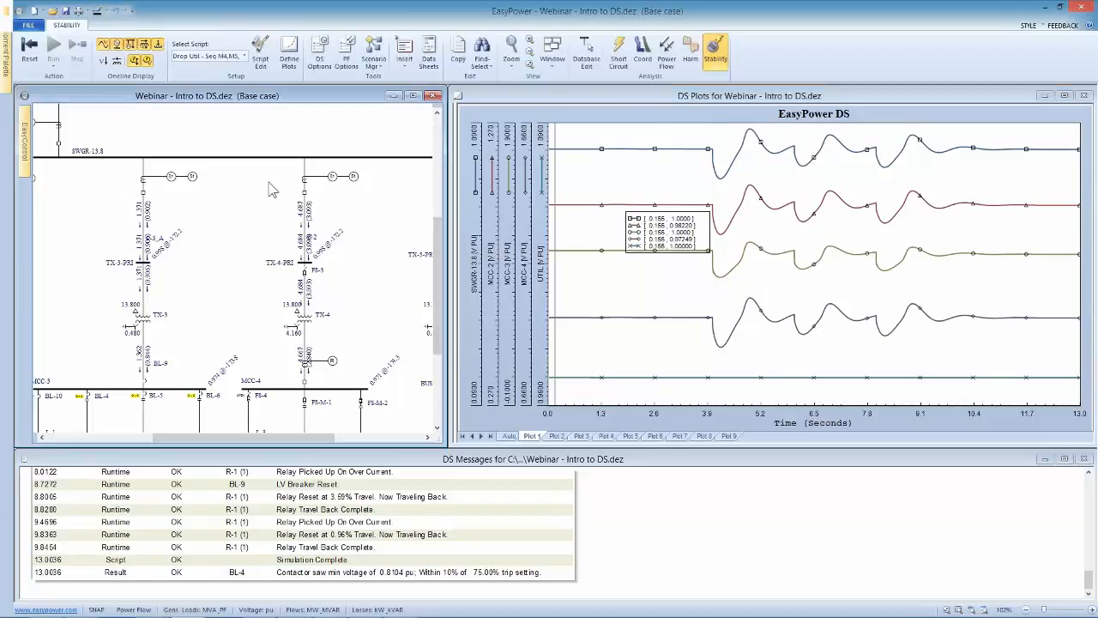
left_click(29, 47)
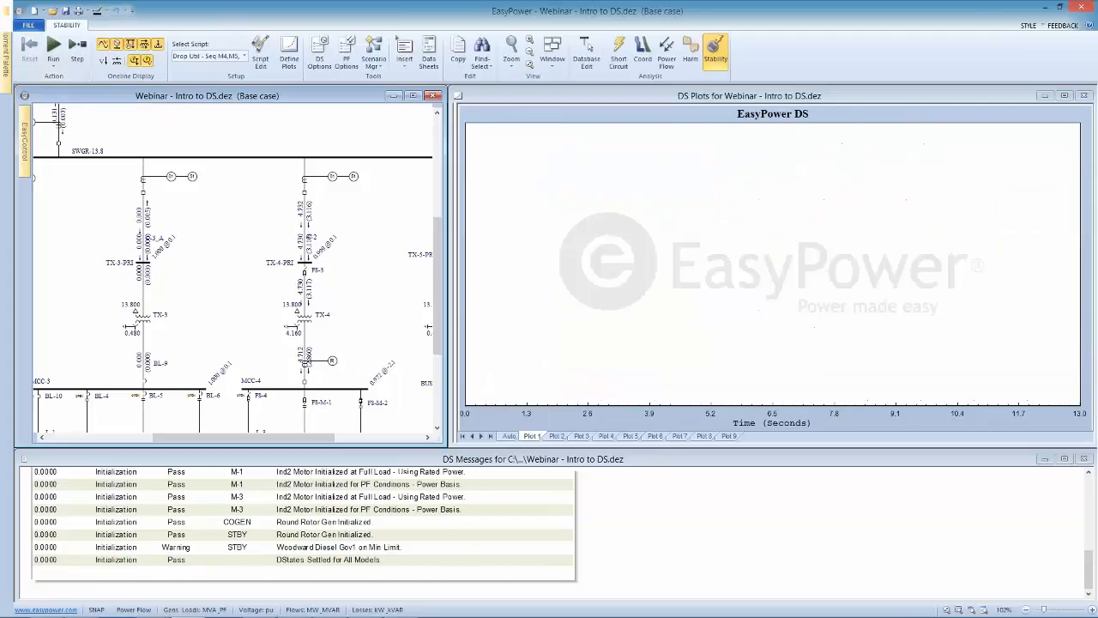
left_click_drag(368, 315, 267, 326)
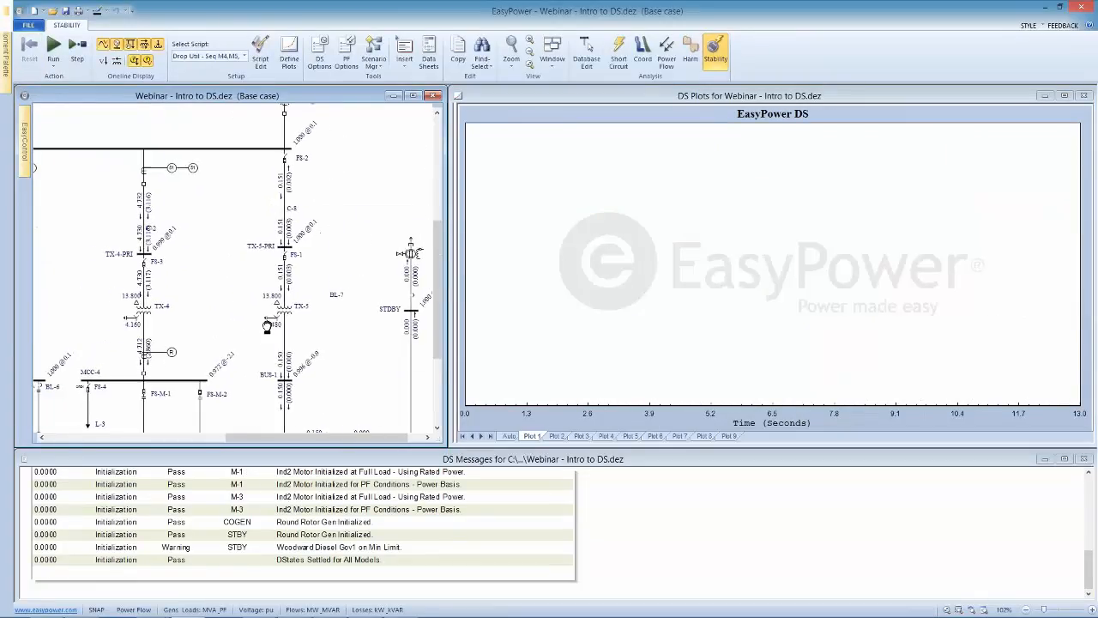
left_click_drag(327, 274, 310, 198)
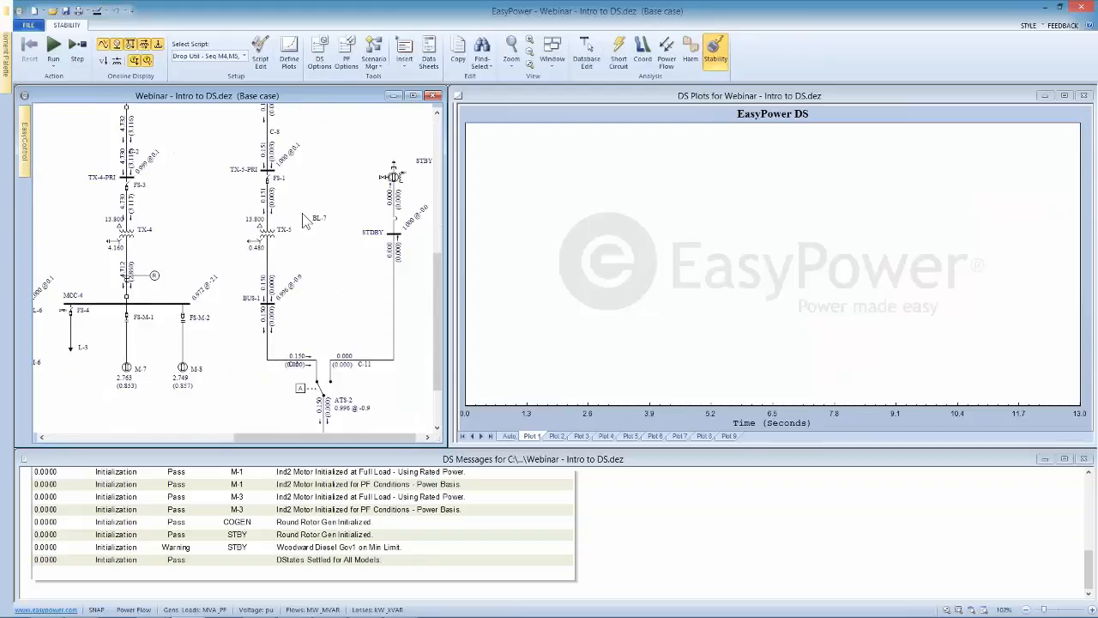
left_click_drag(343, 392, 318, 235)
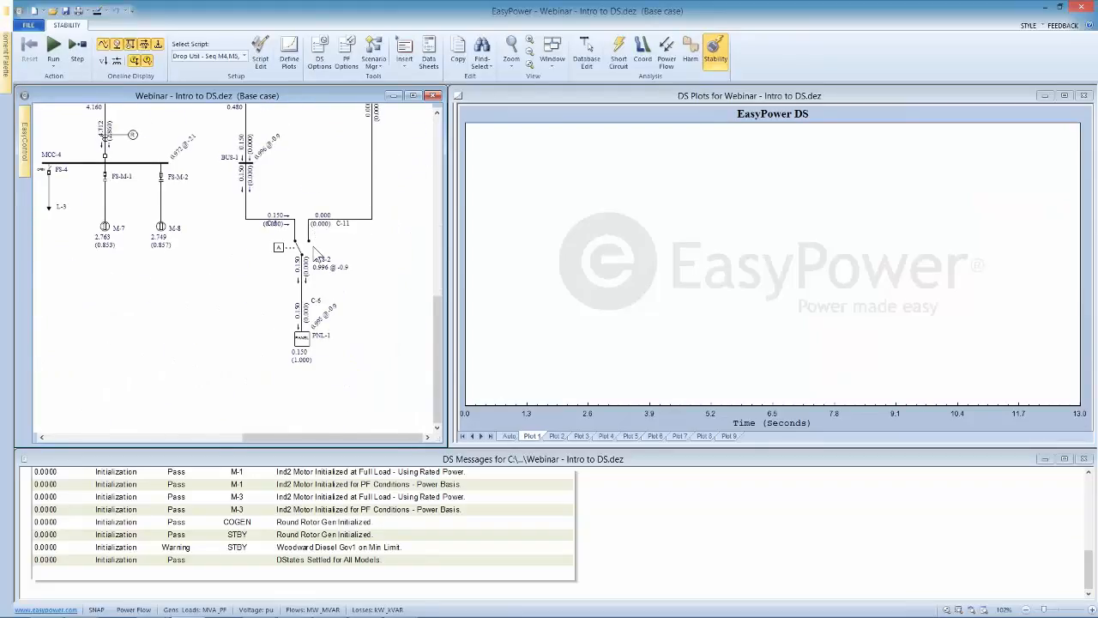
scroll(283, 178, "left", 5)
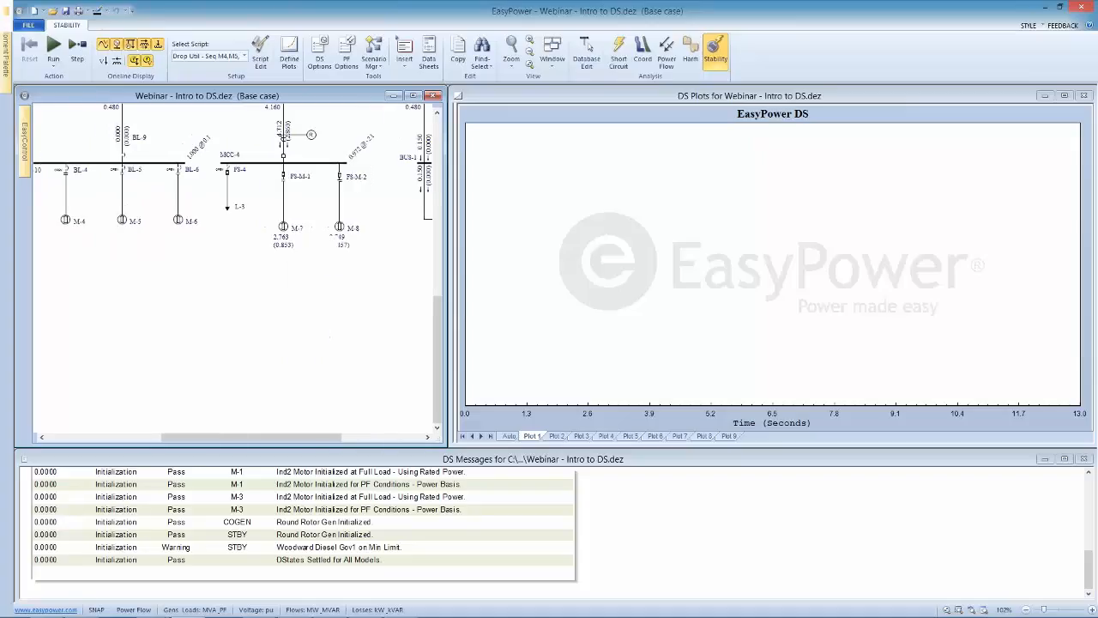
scroll(354, 240, "right", 5)
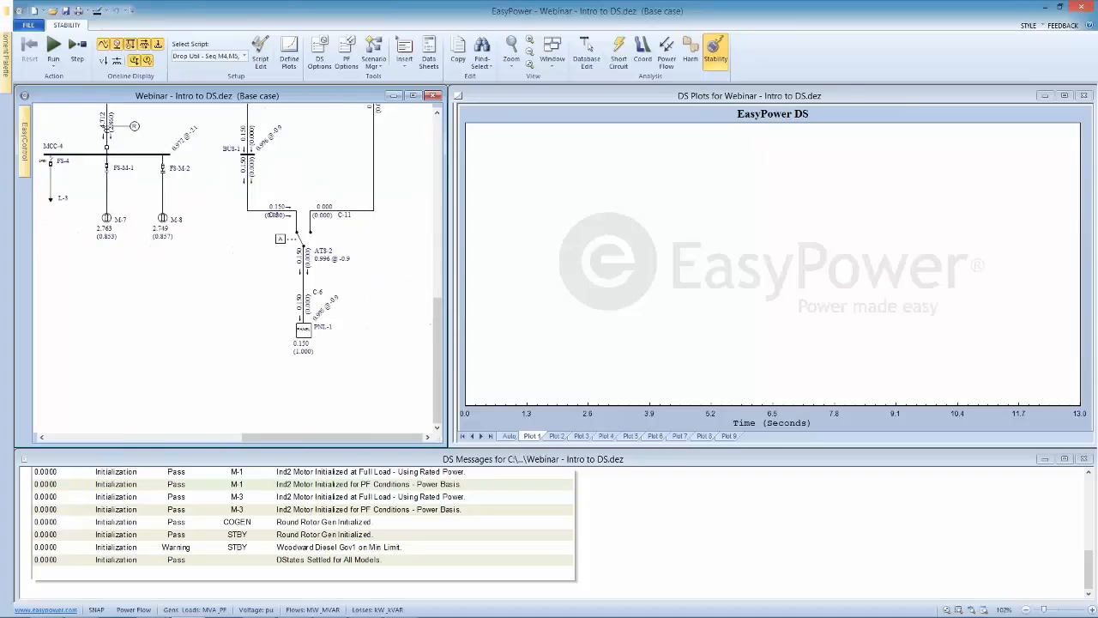
scroll(288, 155, "up", 3)
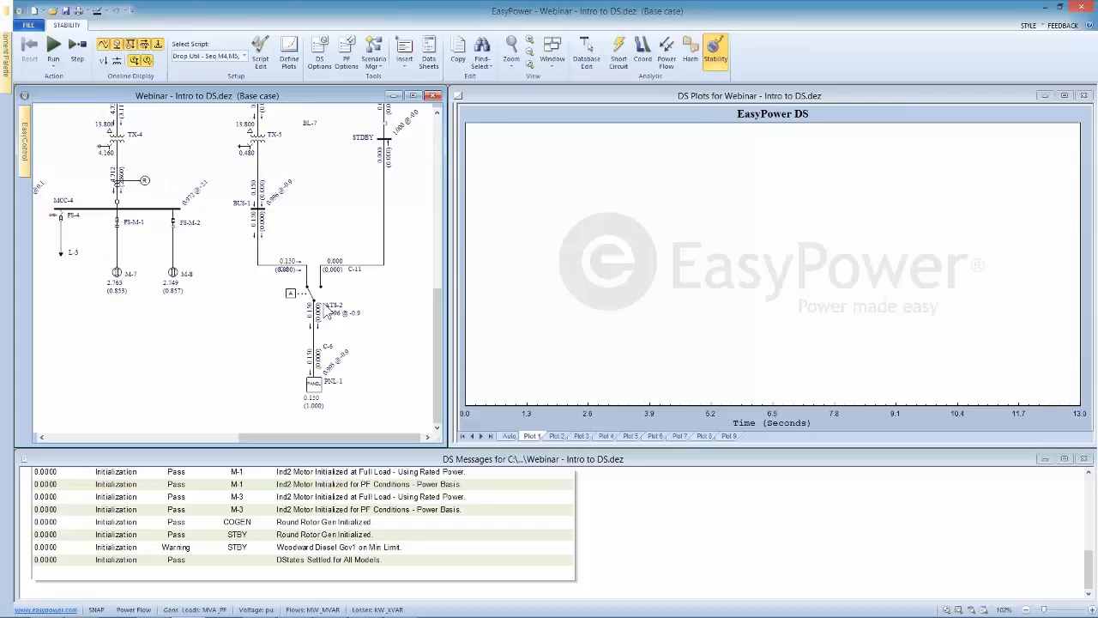
scroll(354, 143, "up", 4)
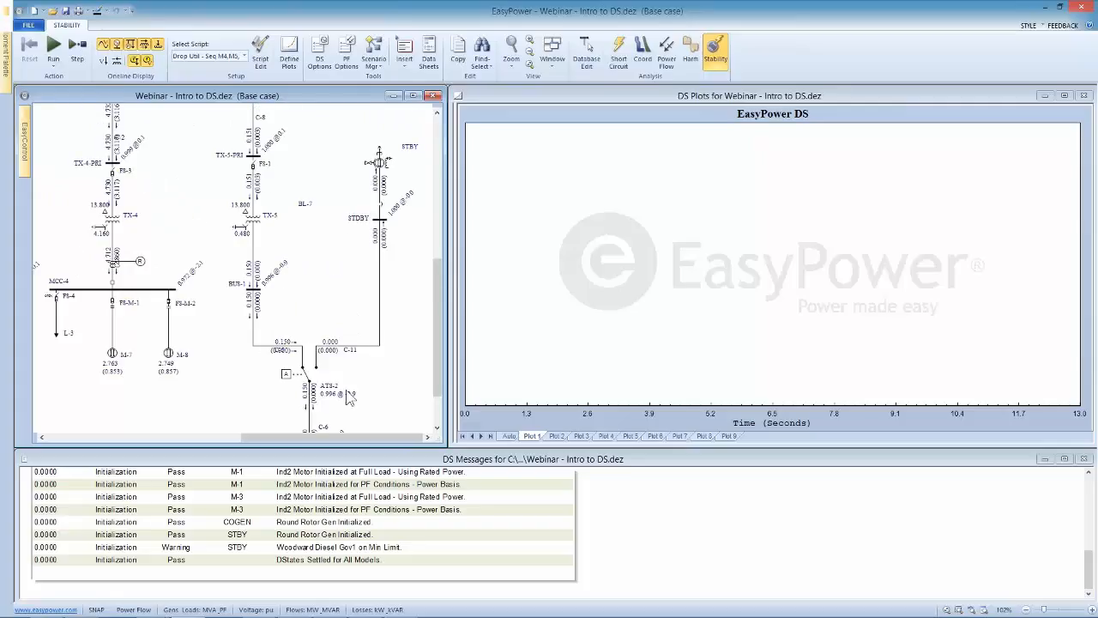
scroll(349, 394, "down", 5)
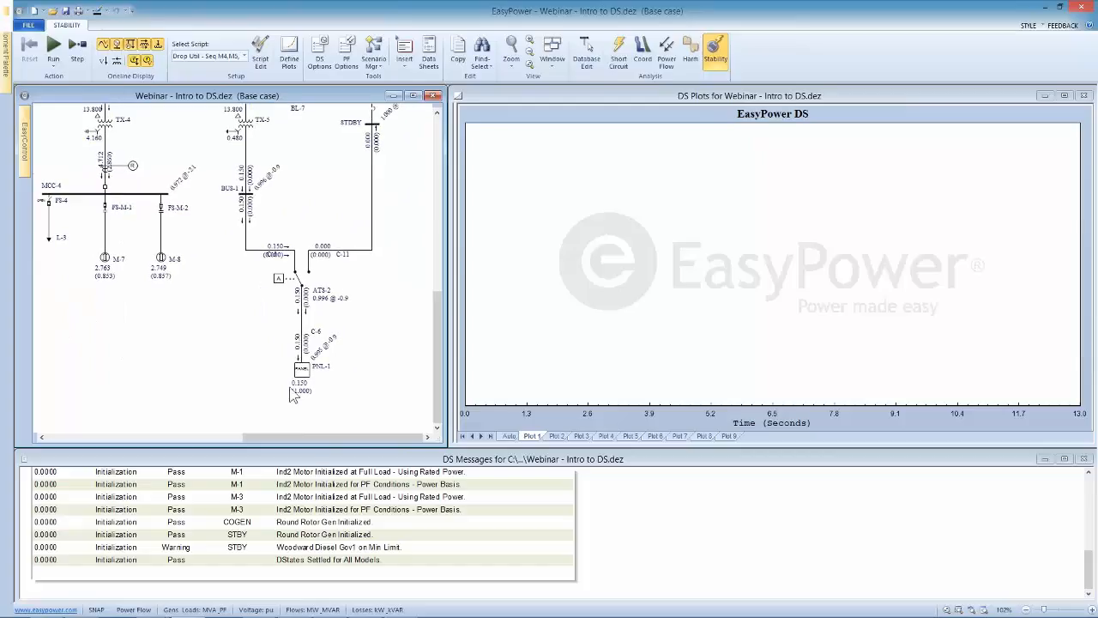
scroll(326, 283, "up", 2)
scroll(290, 164, "left", 4)
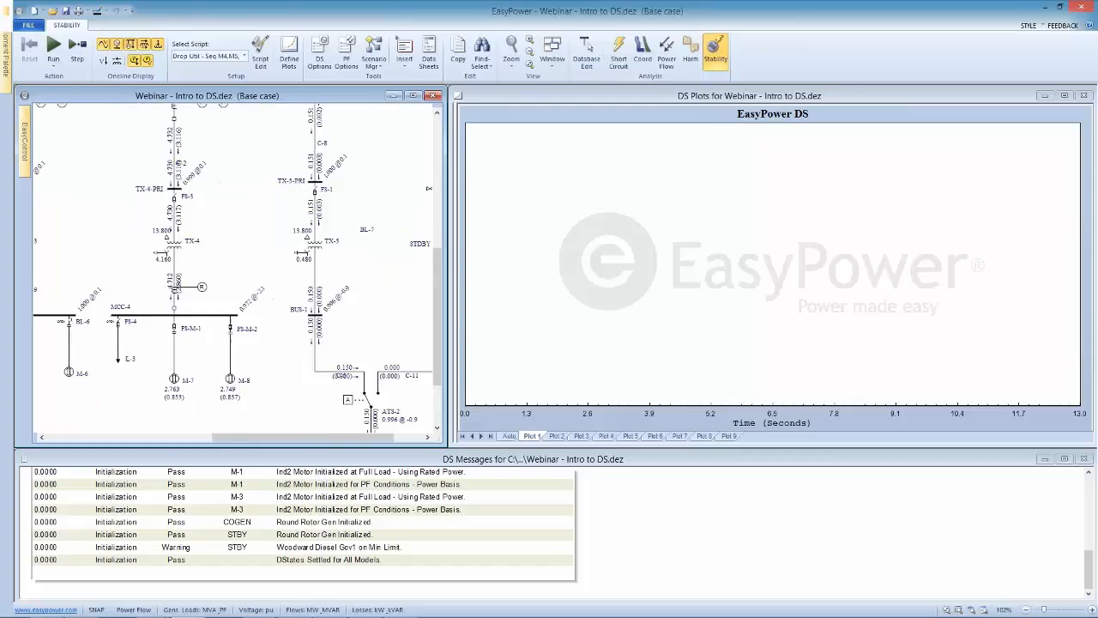
Step: Apply a fault at bus TX-5-PRI on the one-line diagram and simulate the system's response
left_click_drag(157, 213, 220, 231)
left_click_drag(111, 233, 149, 237)
left_click_drag(292, 266, 107, 268)
left_click_drag(324, 157, 318, 198)
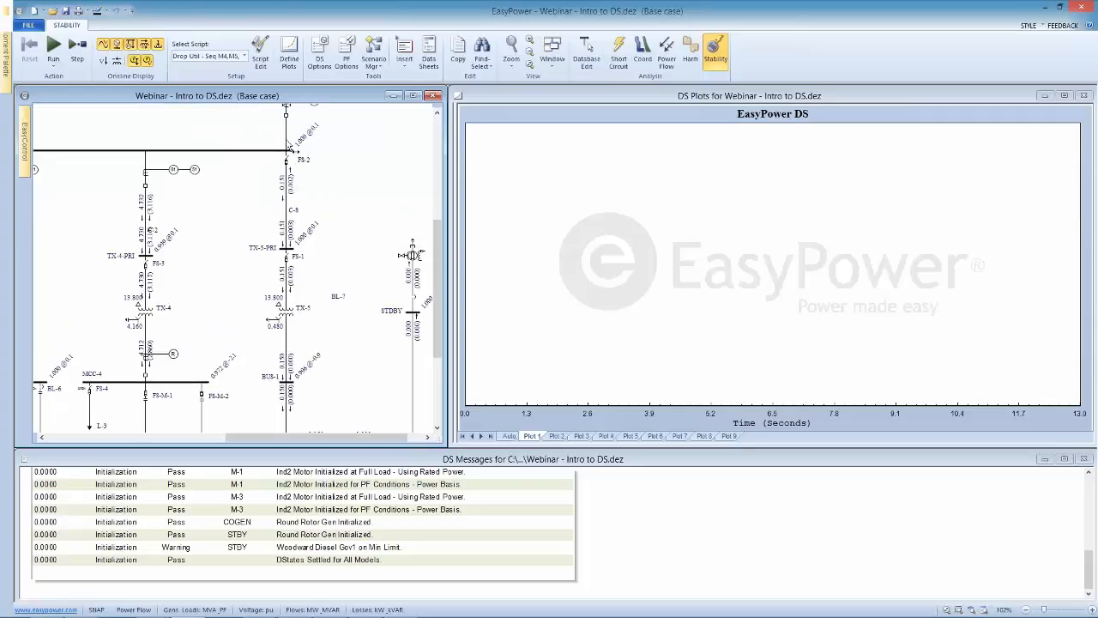
double_click(288, 249)
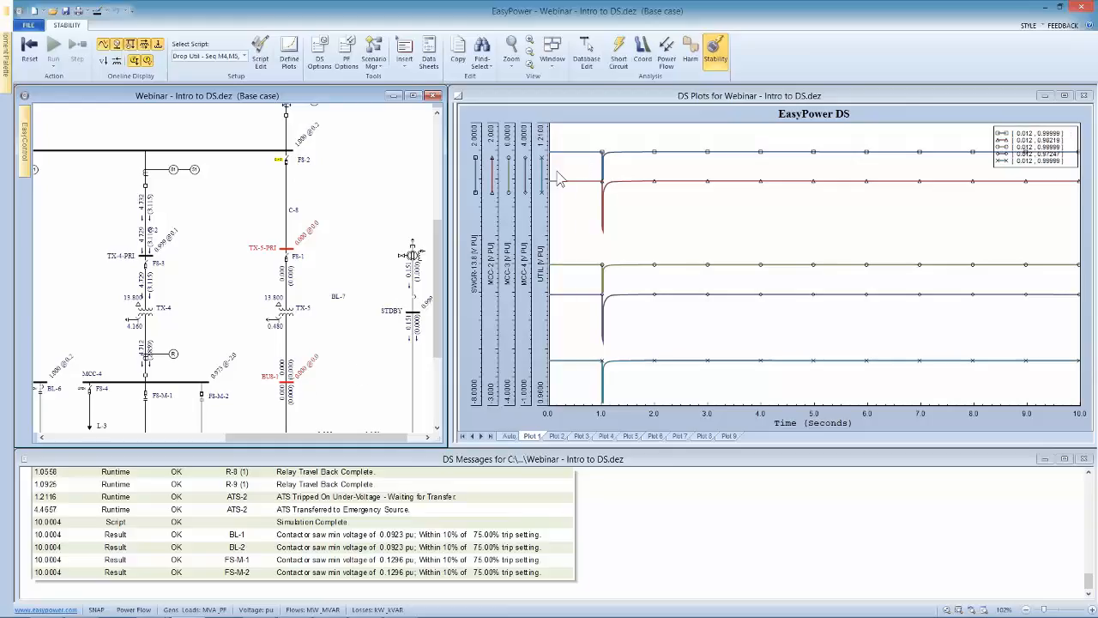
Step: Review the fault results in the Auto plot, Plot 1 and Plot 2, and transfer switch ATS-2 on the one-line diagram
left_click(507, 436)
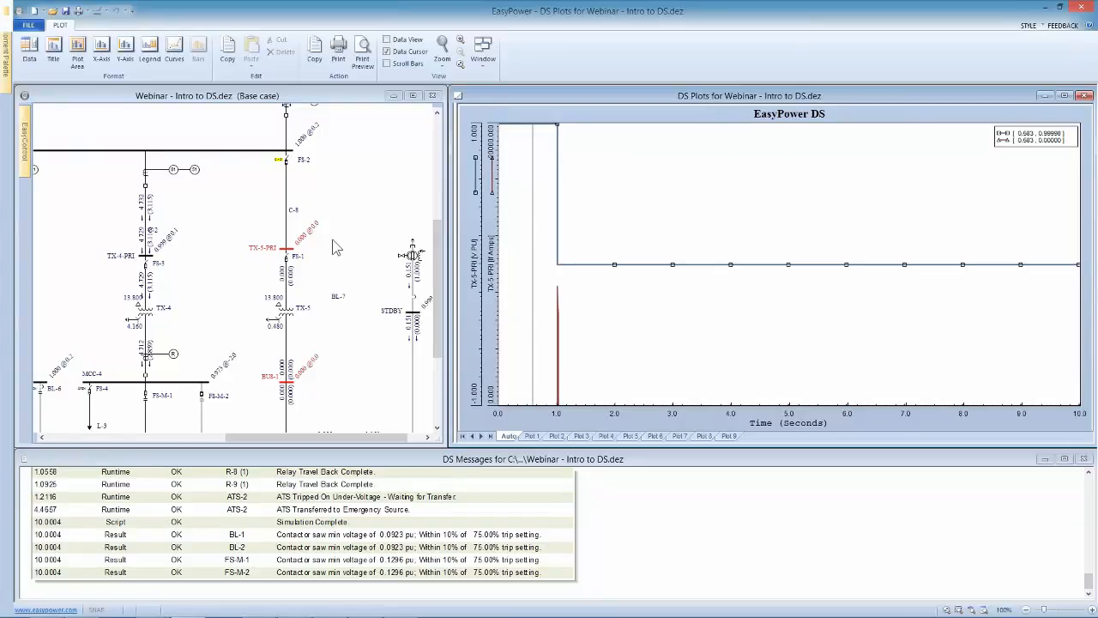
left_click(556, 435)
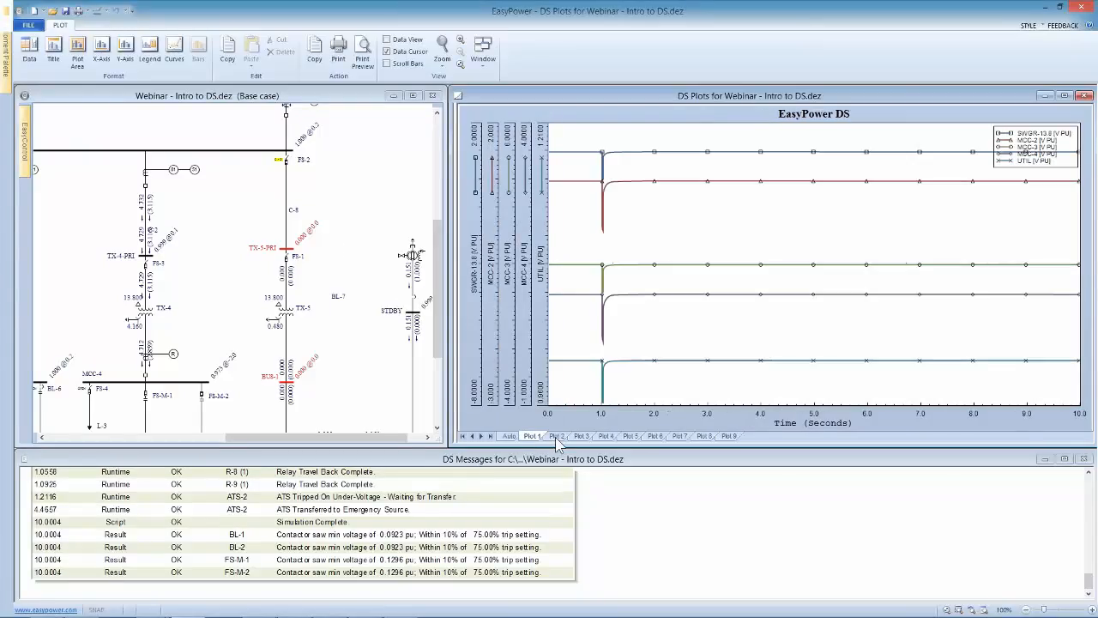
left_click(555, 436)
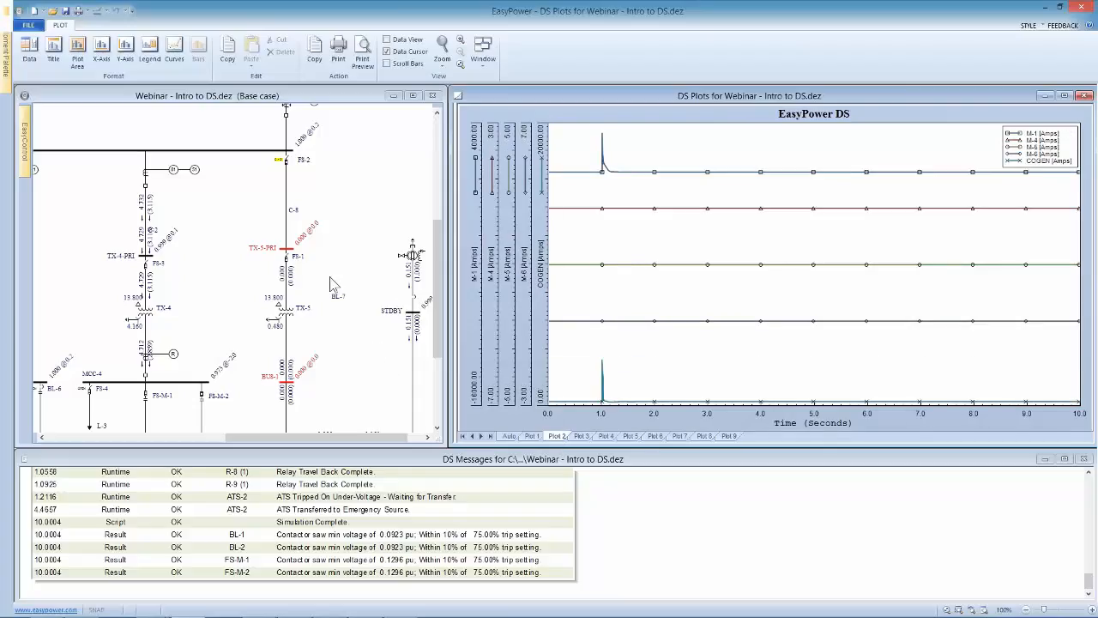
left_click(353, 345)
left_click_drag(354, 345, 317, 249)
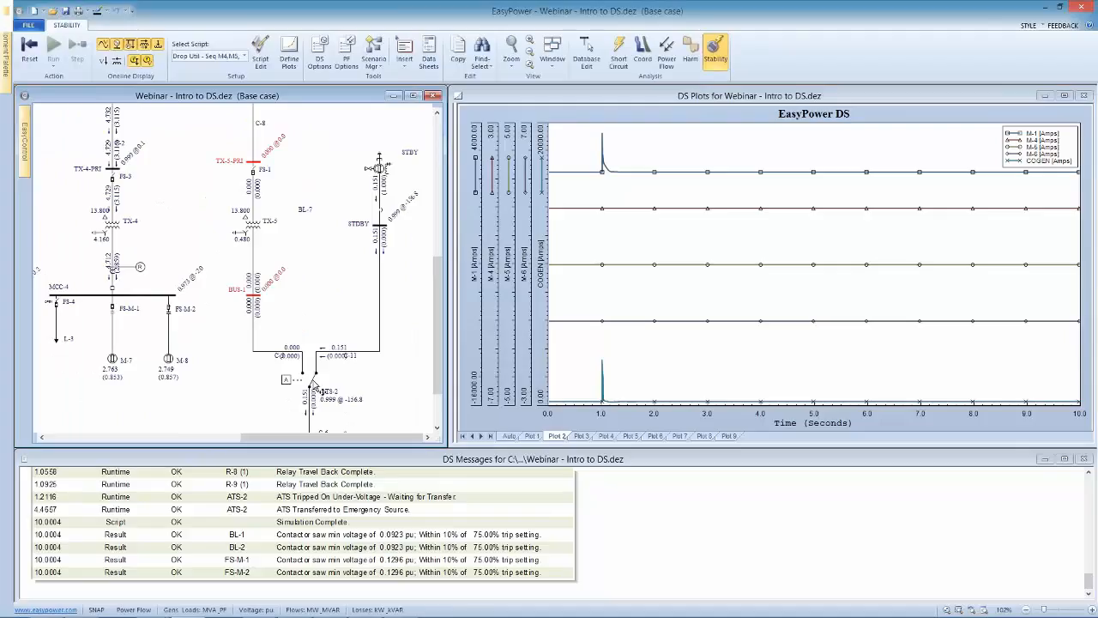
Step: Compare the COGEN response in Plot 3 with the STBY generator response in Plot 4 using the data cursor
left_click(581, 436)
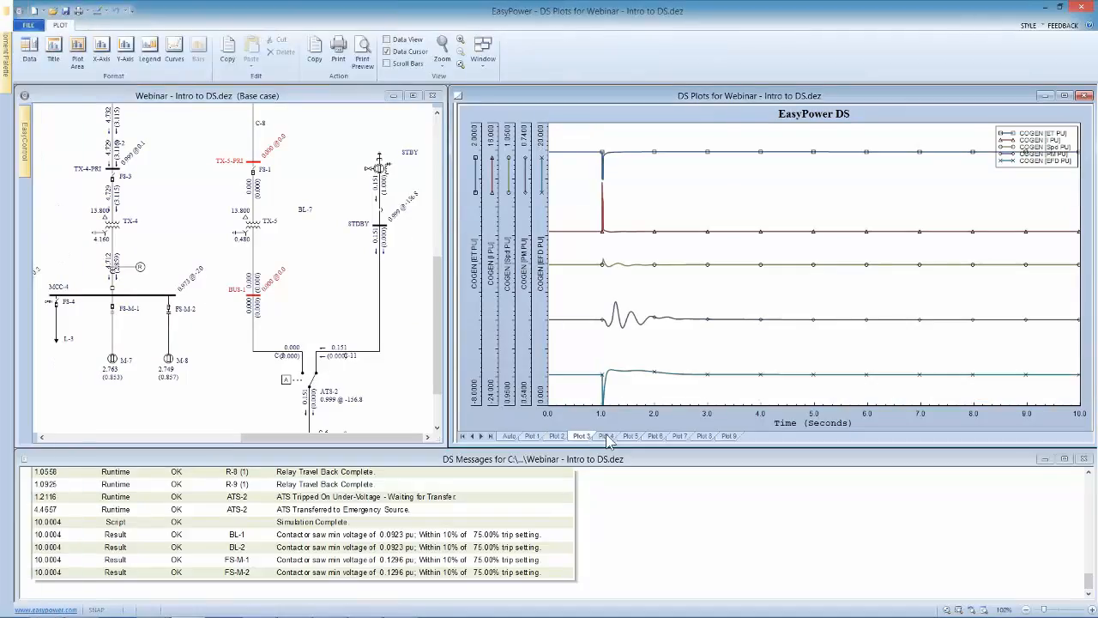
left_click(606, 435)
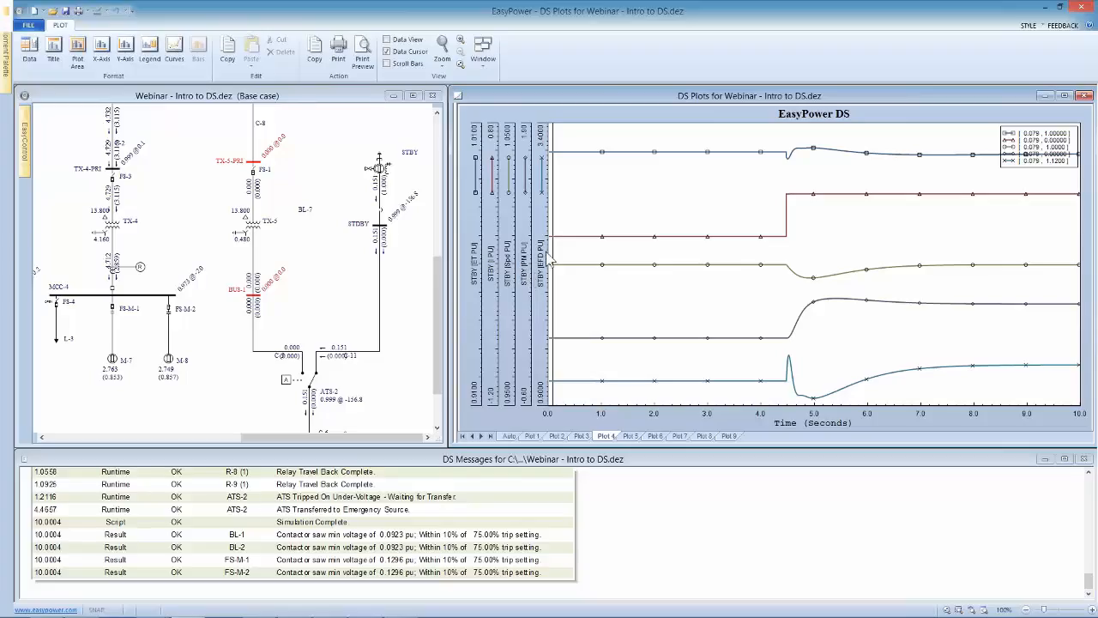
left_click_drag(549, 273, 609, 319)
left_click_drag(716, 347, 460, 342)
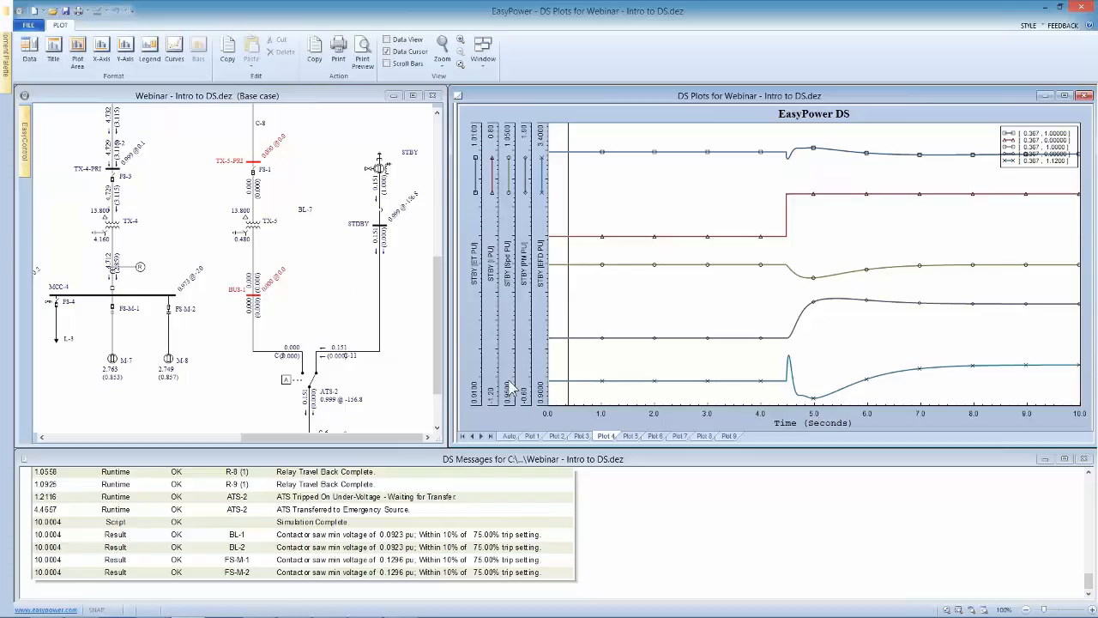
left_click(581, 437)
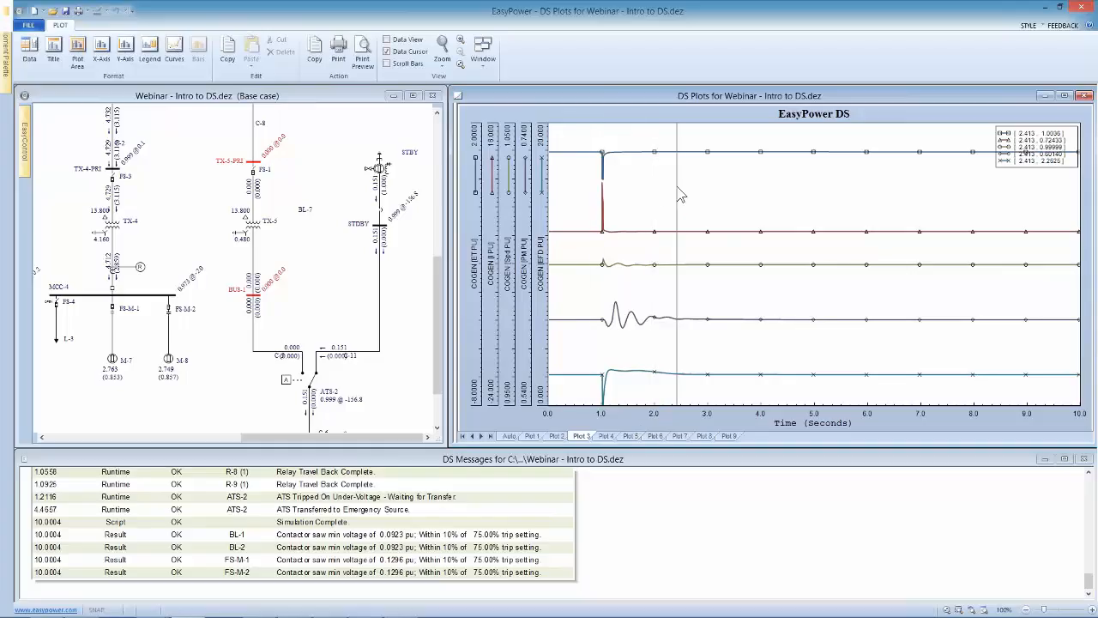
left_click(606, 436)
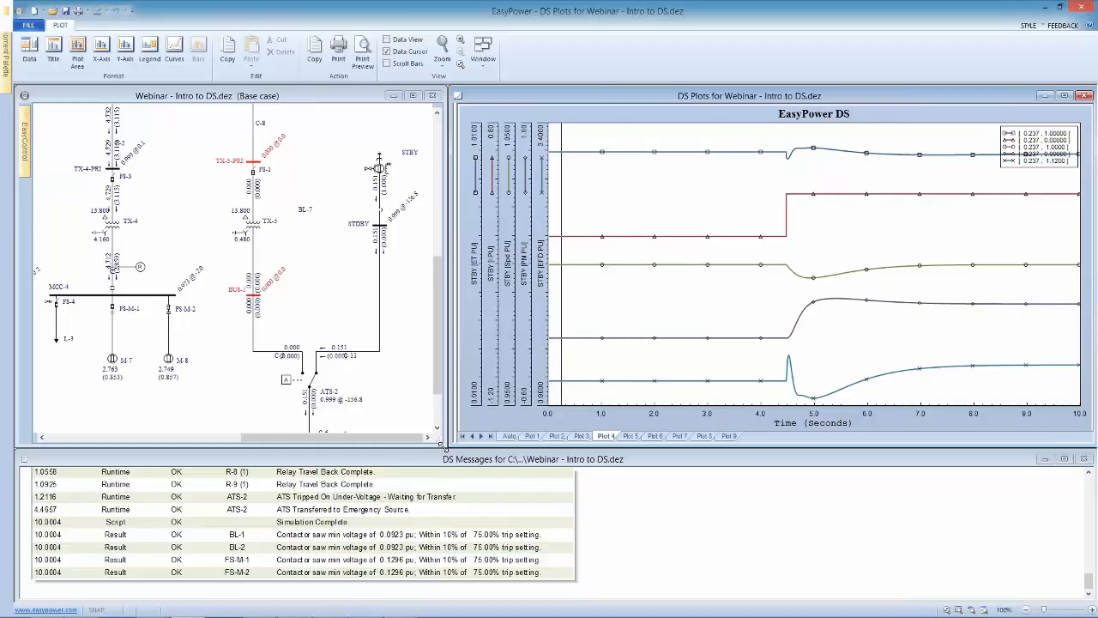
Step: Enlarge the DS Messages window to review the fault event sequence, and examine the MCC-3 and MCC-4 feeders on the one-line diagram
left_click_drag(444, 447, 444, 139)
left_click(444, 460)
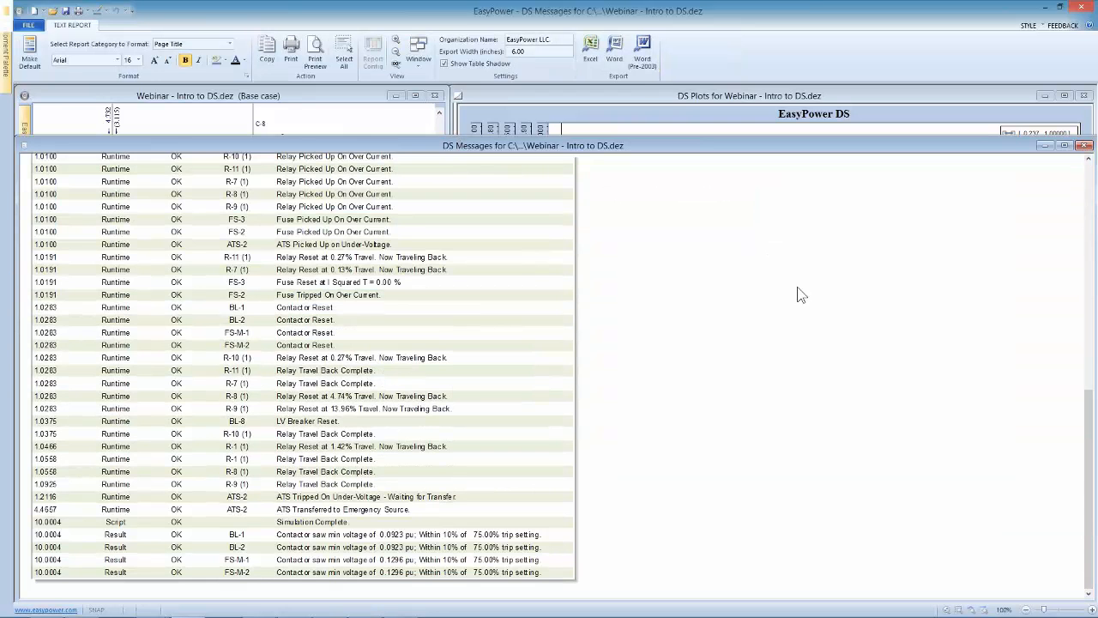
left_click_drag(1091, 417, 1048, 296)
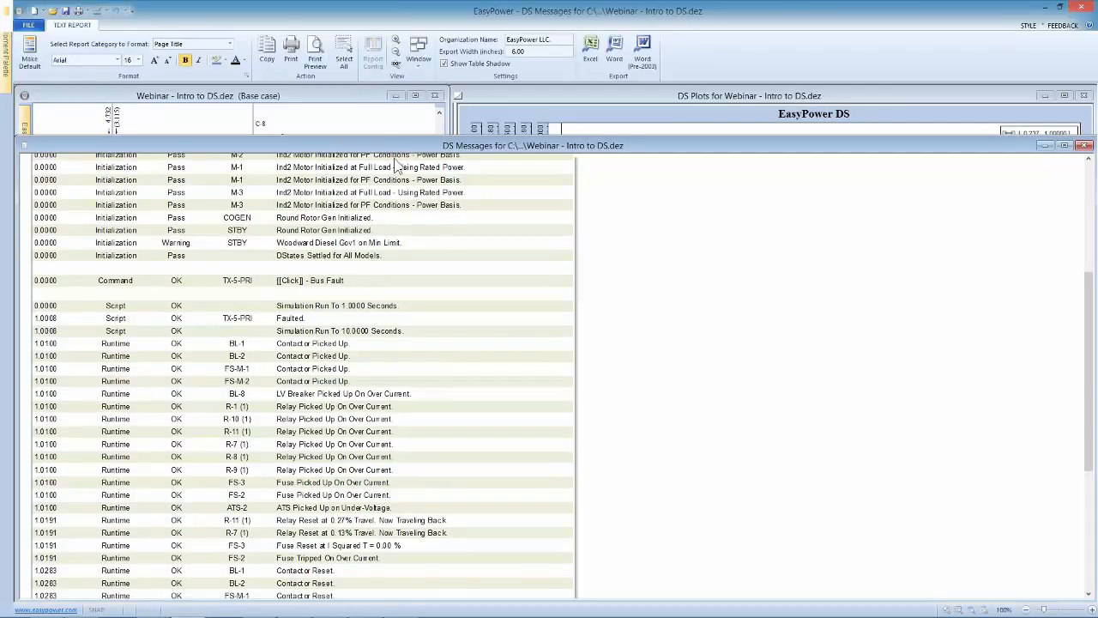
left_click_drag(393, 145, 435, 375)
left_click(383, 309)
left_click_drag(206, 277, 339, 285)
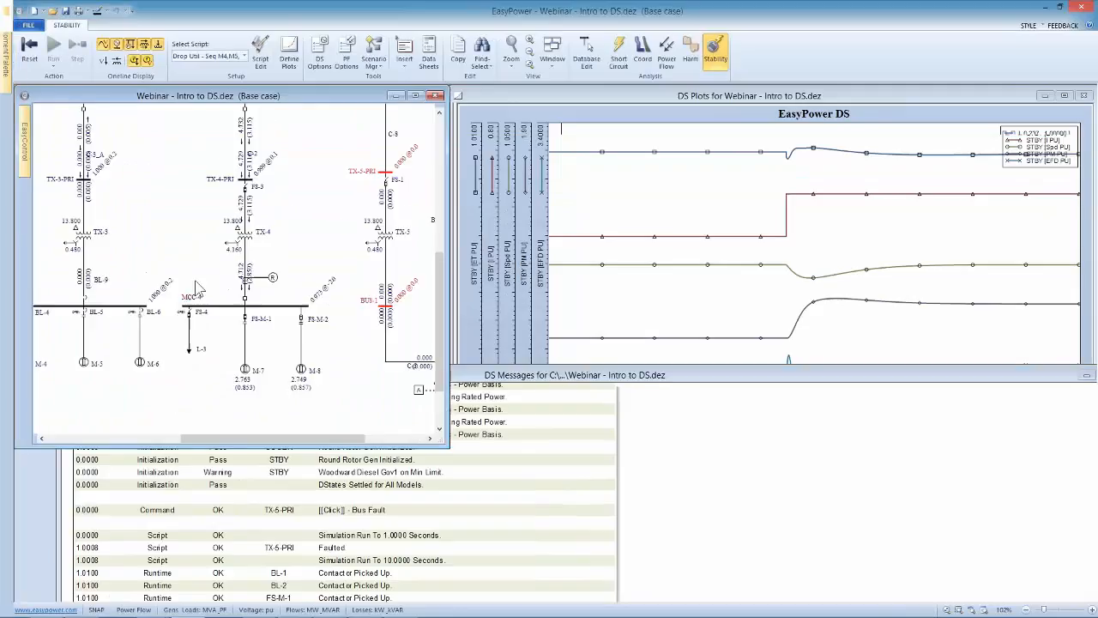
left_click_drag(163, 276, 269, 276)
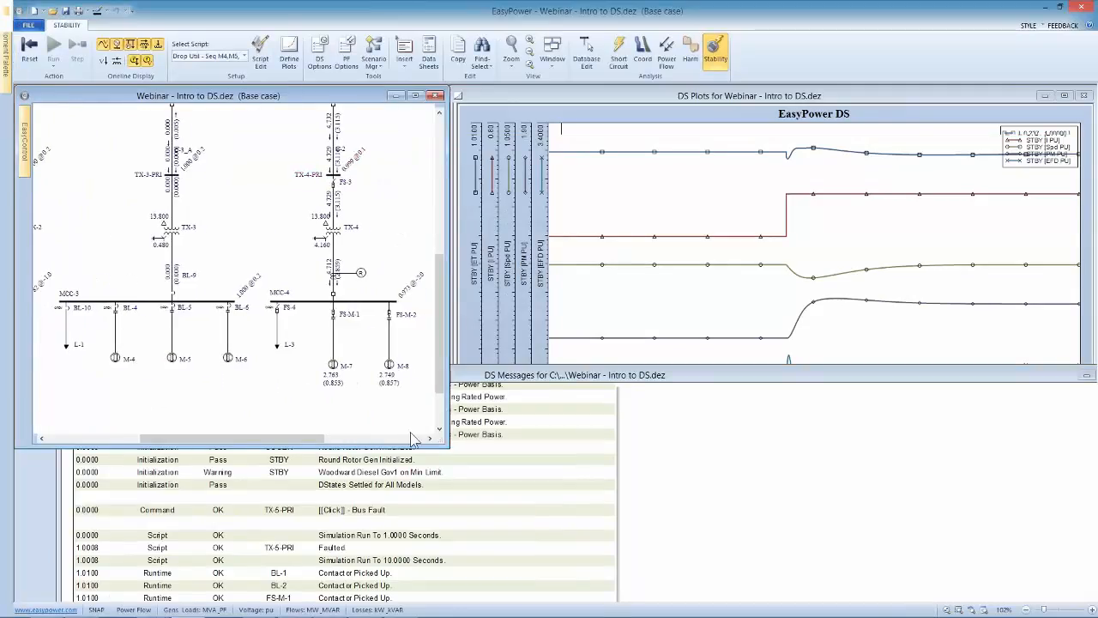
Step: Read the relay, fuse, contactor and ATS-2 events following the TX-5-PRI bus fault in the DS Messages report
left_click(463, 399)
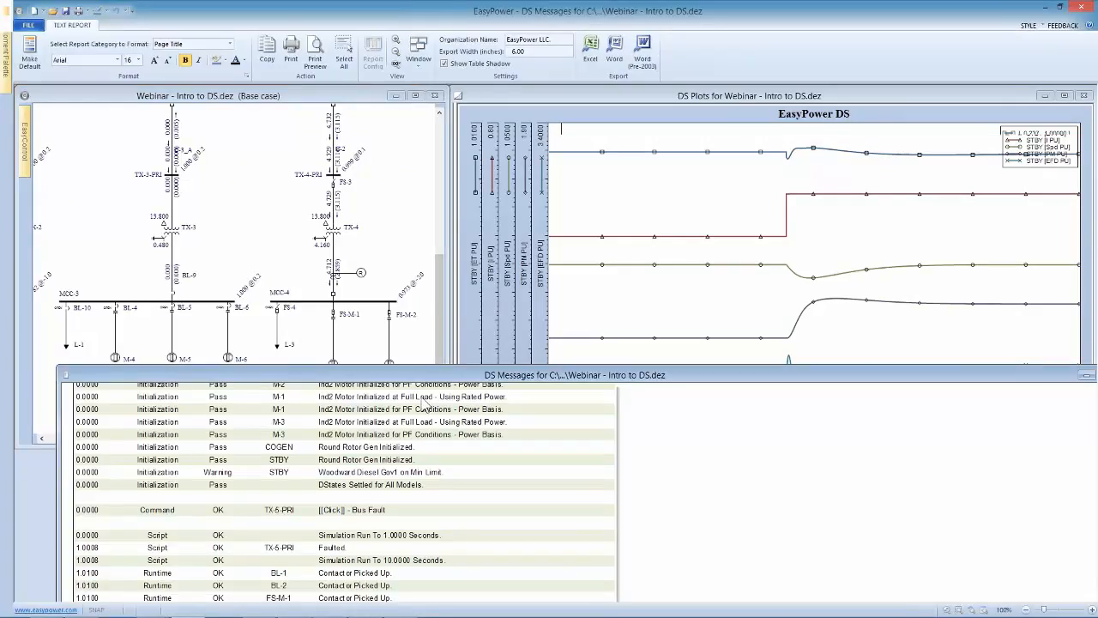
scroll(445, 486, "down", 6)
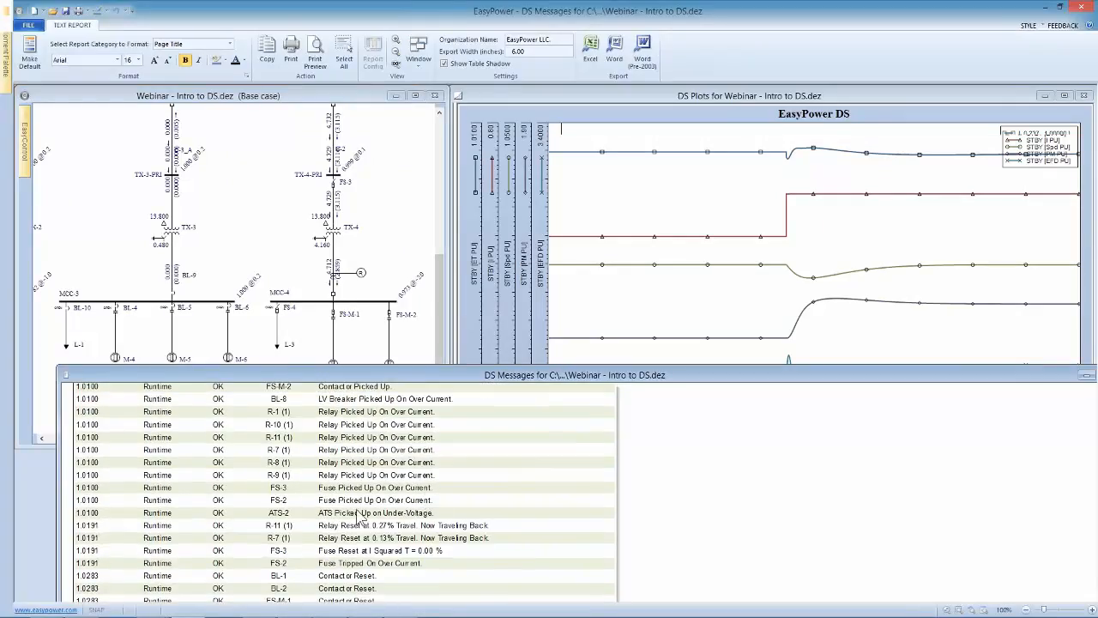
scroll(487, 503, "down", 1)
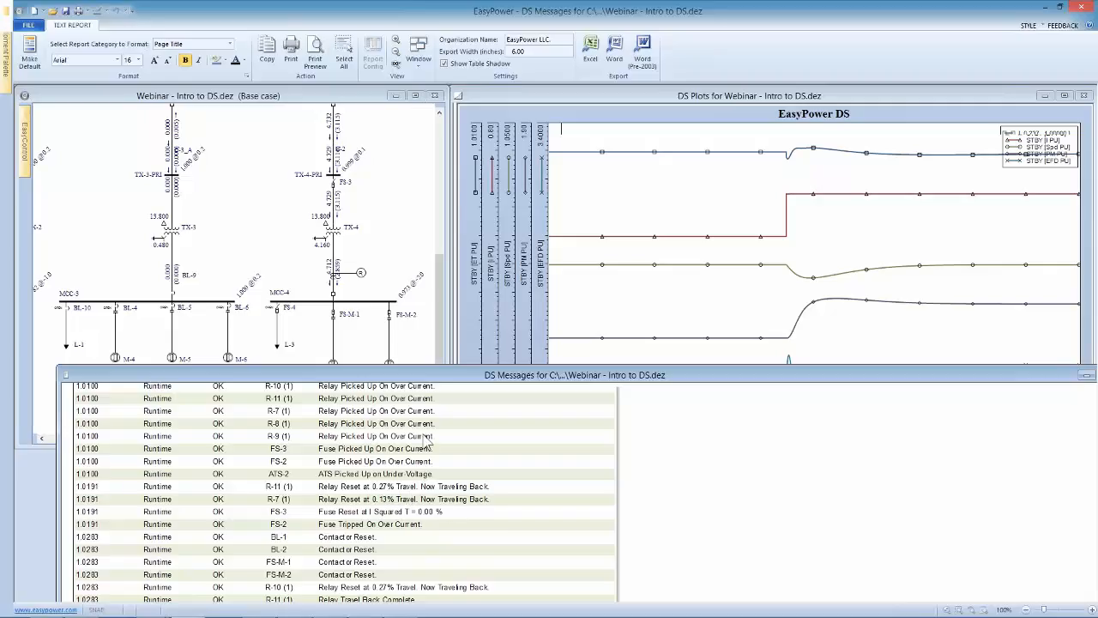
left_click_drag(410, 374, 464, 197)
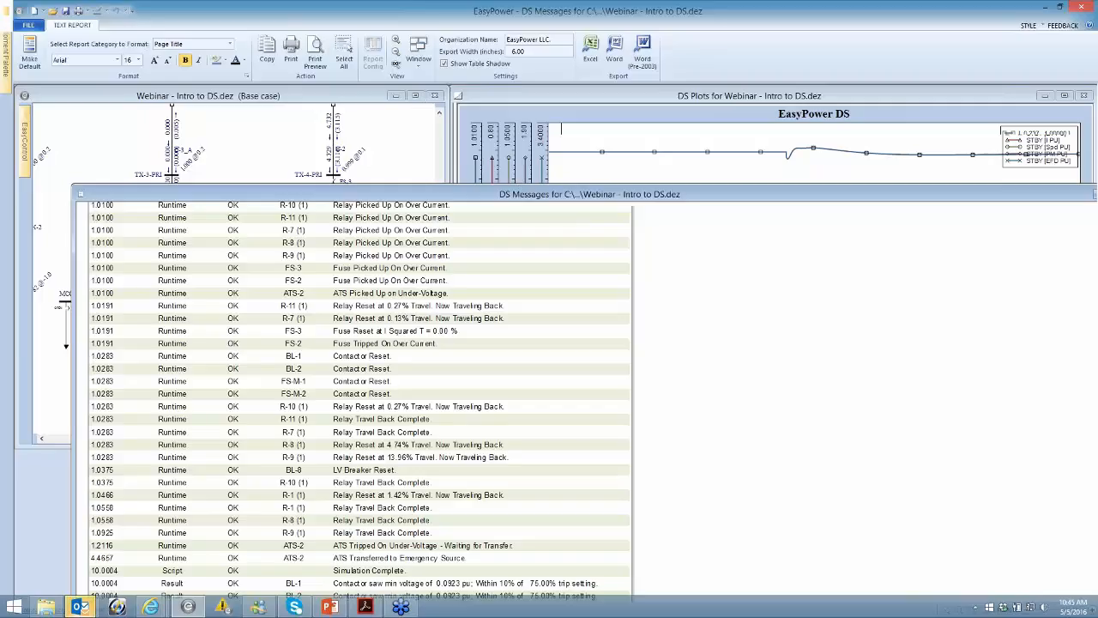
left_click_drag(458, 194, 411, 294)
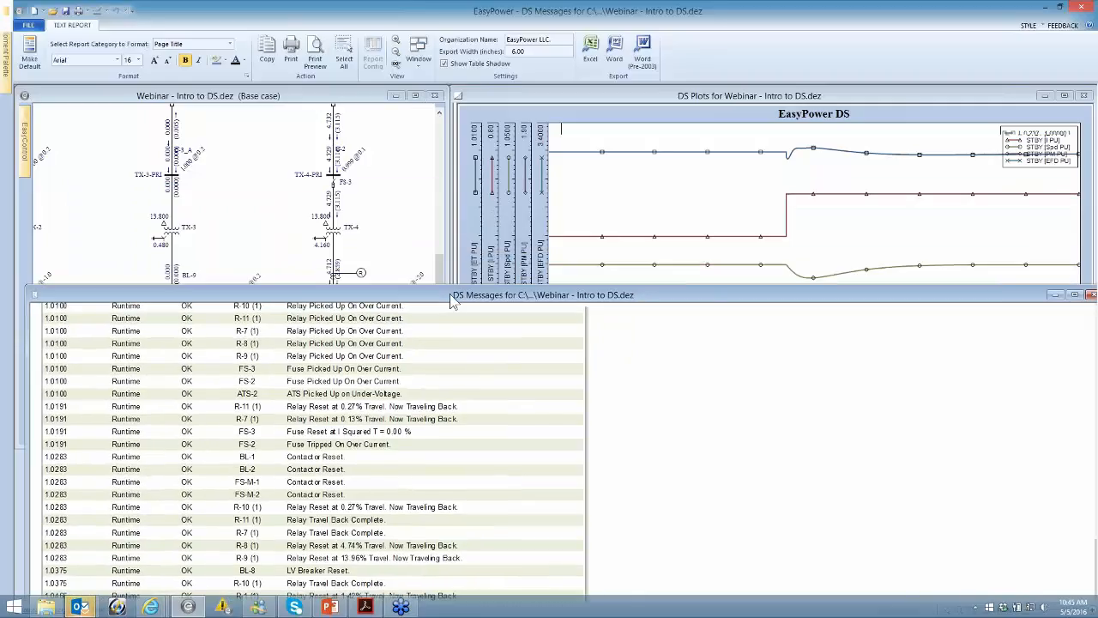
Step: Reset the simulation, lower the DS Messages window below the plots, and simulate a fault at bus TX-4-PRI
left_click(410, 250)
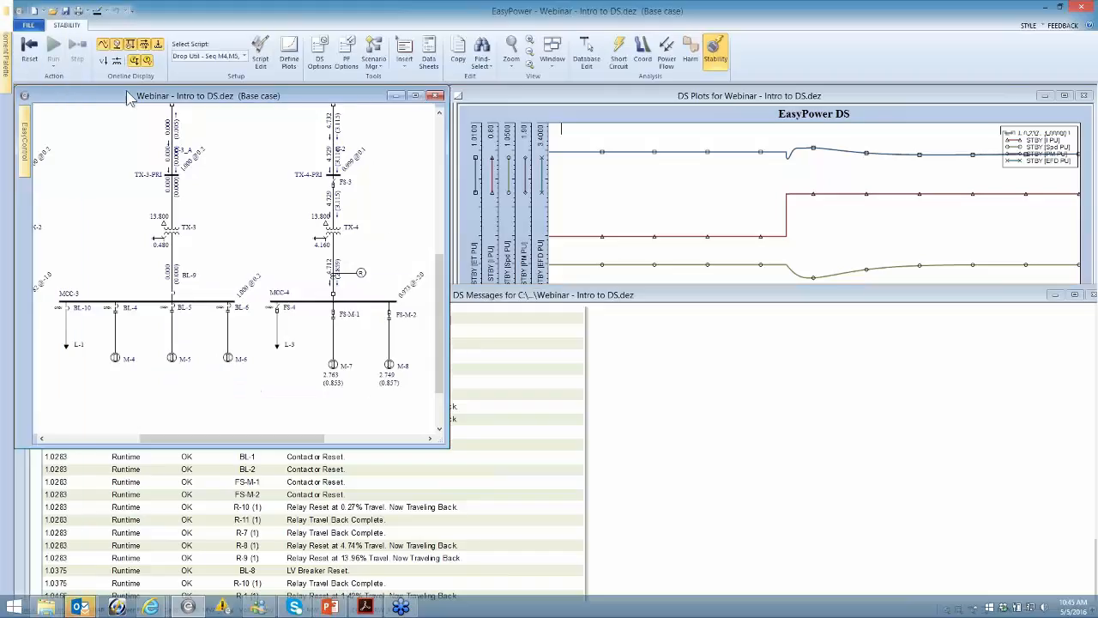
left_click(29, 50)
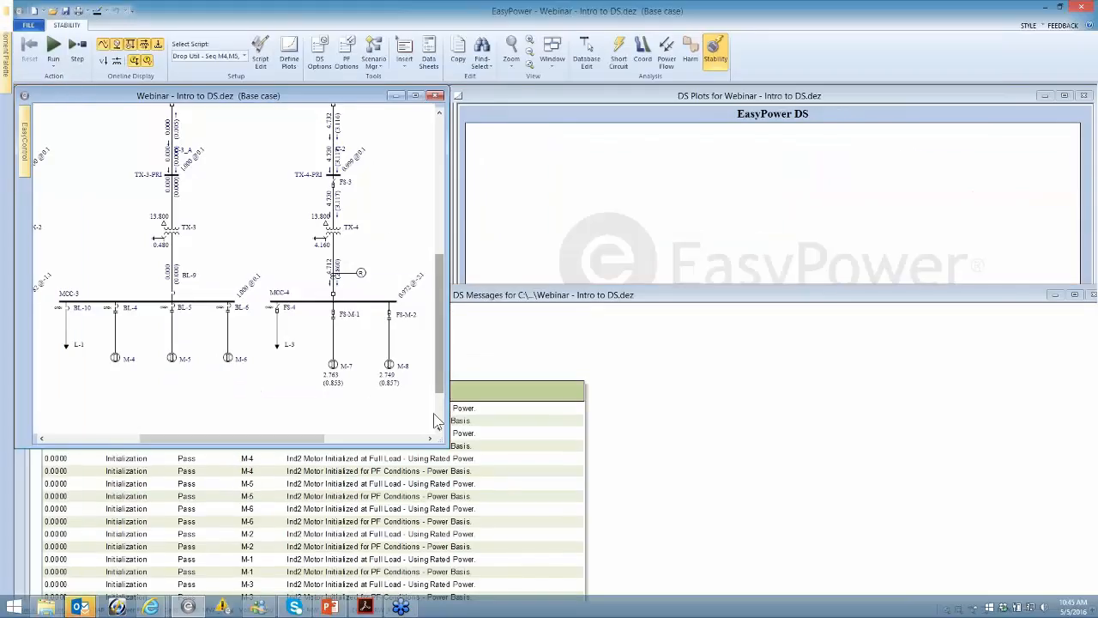
left_click(480, 315)
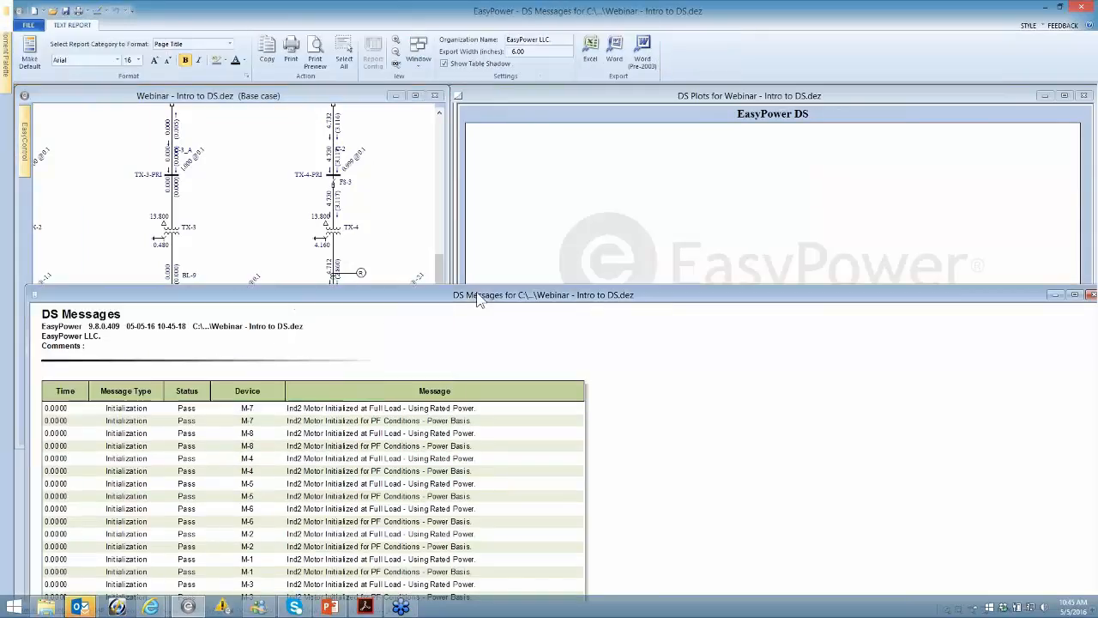
left_click_drag(479, 289, 464, 450)
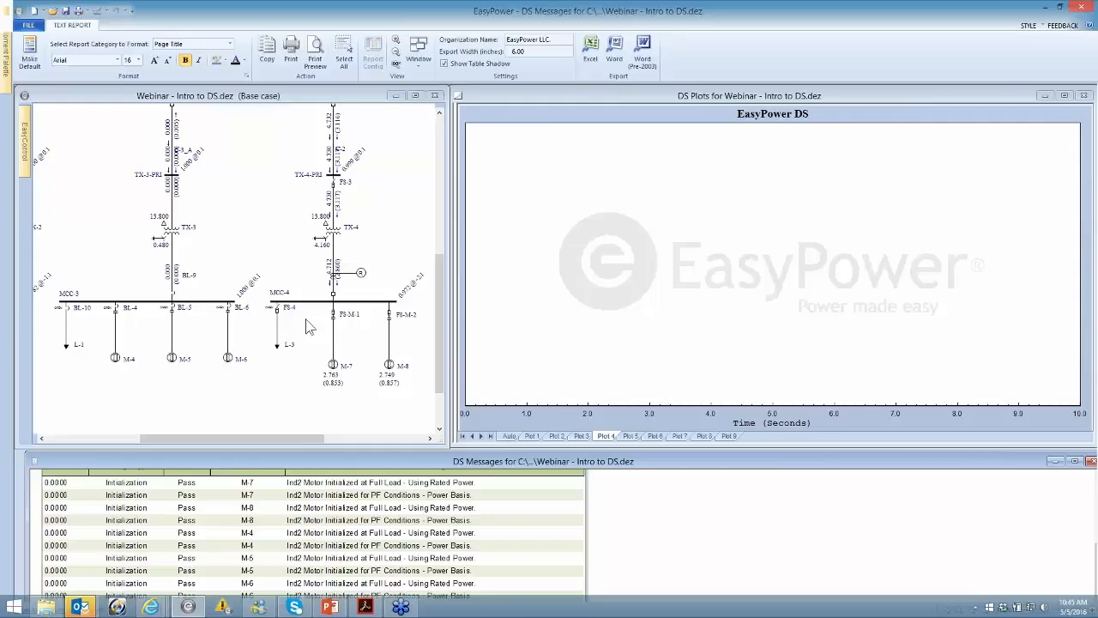
left_click(359, 217)
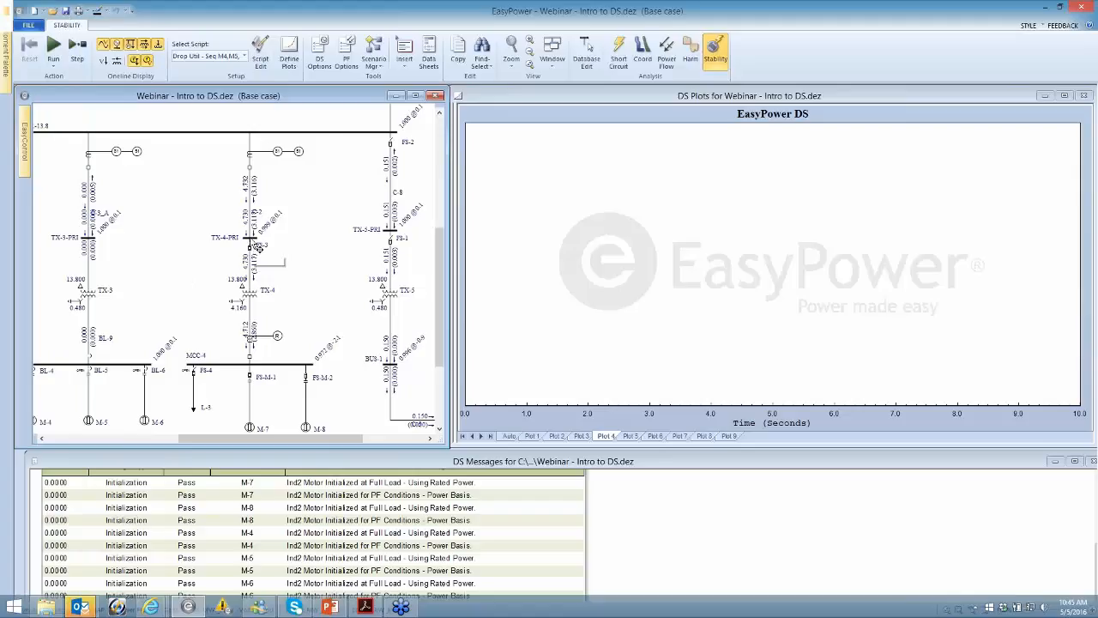
double_click(251, 238)
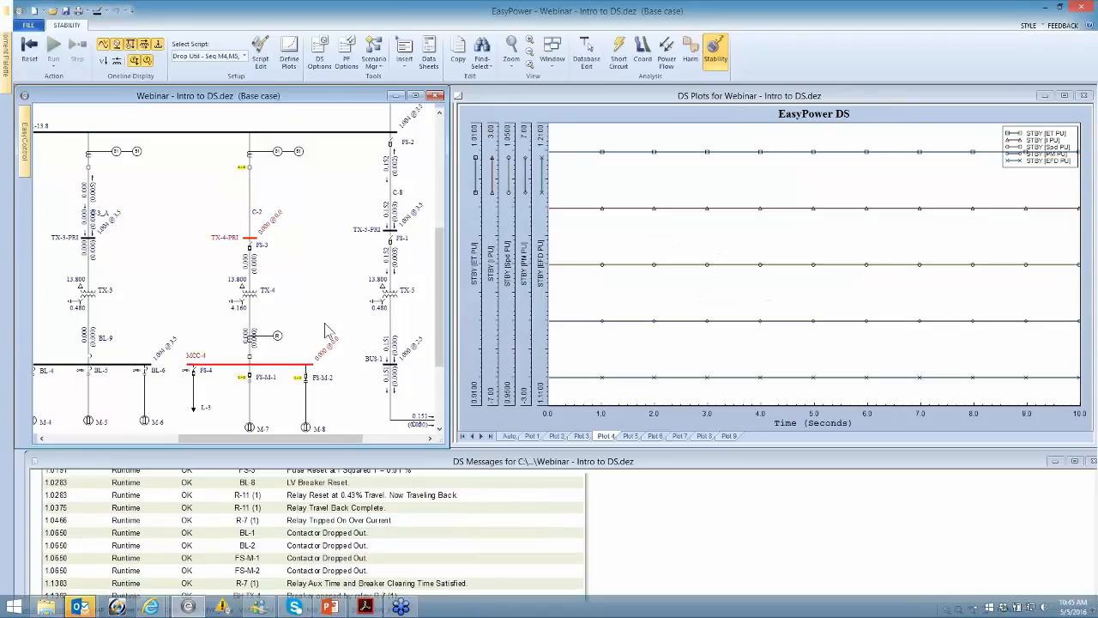
Step: Examine the COGEN response to the TX-4-PRI fault in Plot 3 with the data cursor
left_click(581, 435)
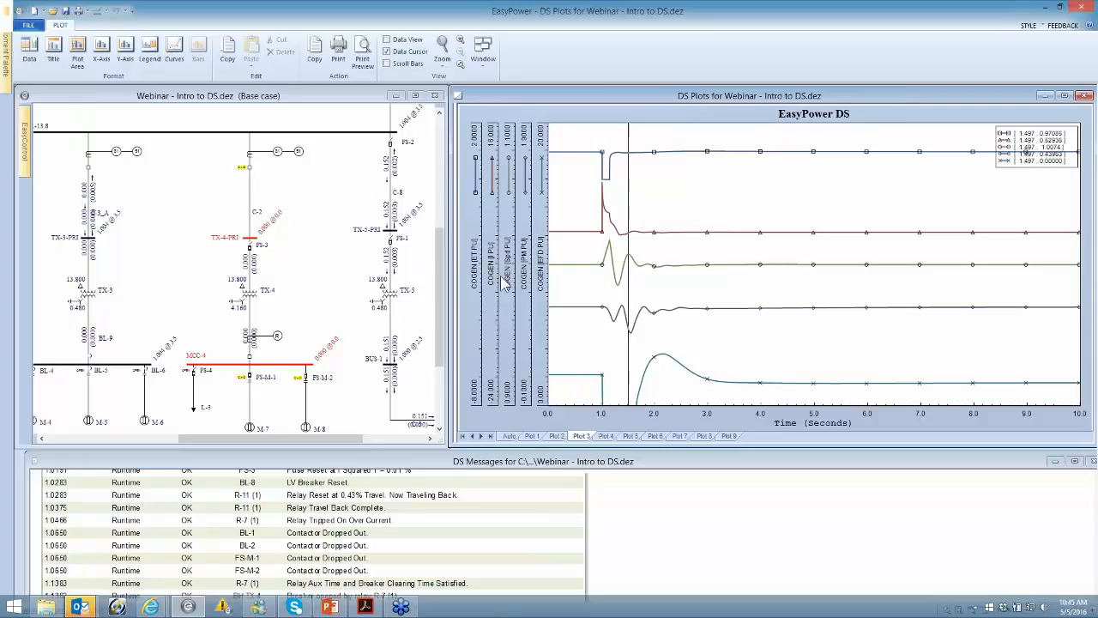
left_click_drag(628, 206, 380, 315)
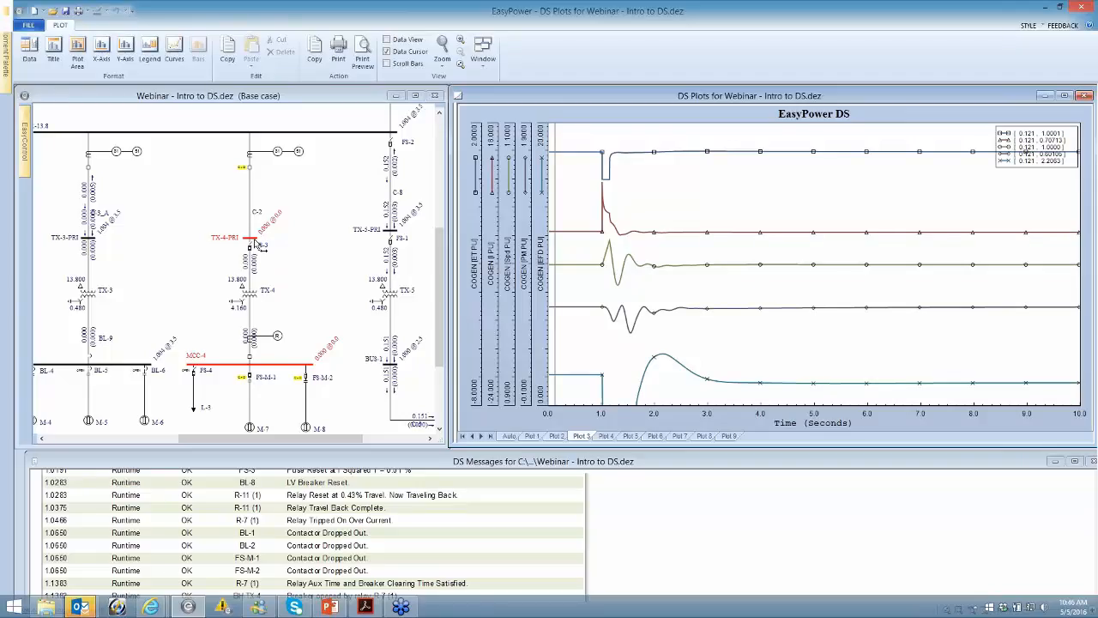
left_click(339, 369)
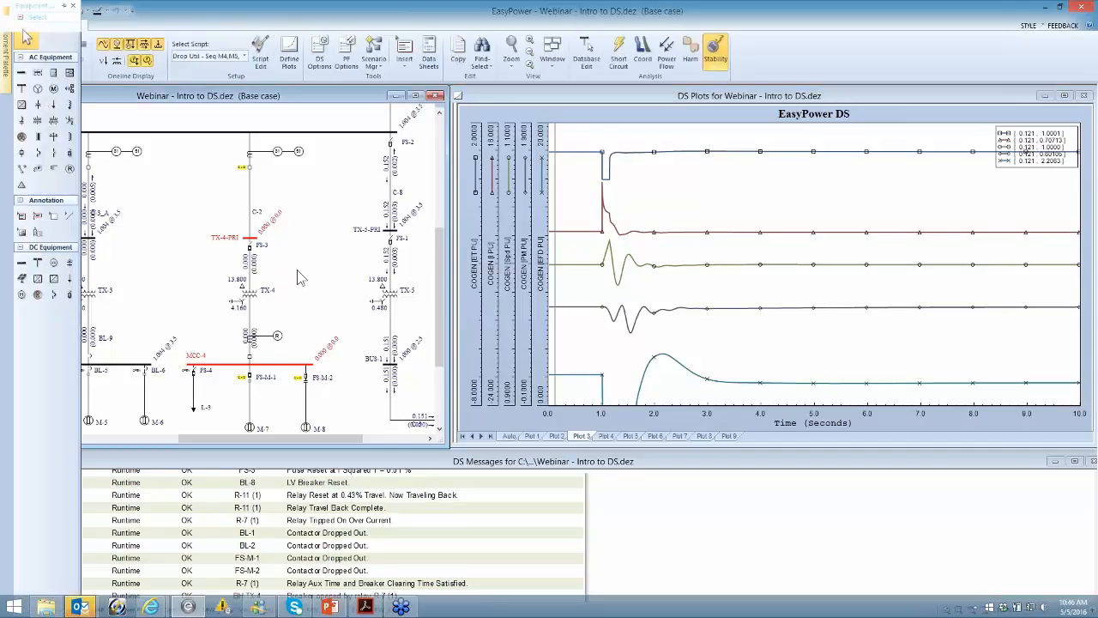
Step: Raise the DS Messages window and read the relay and breaker events for the TX-4-PRI fault
left_click(317, 468)
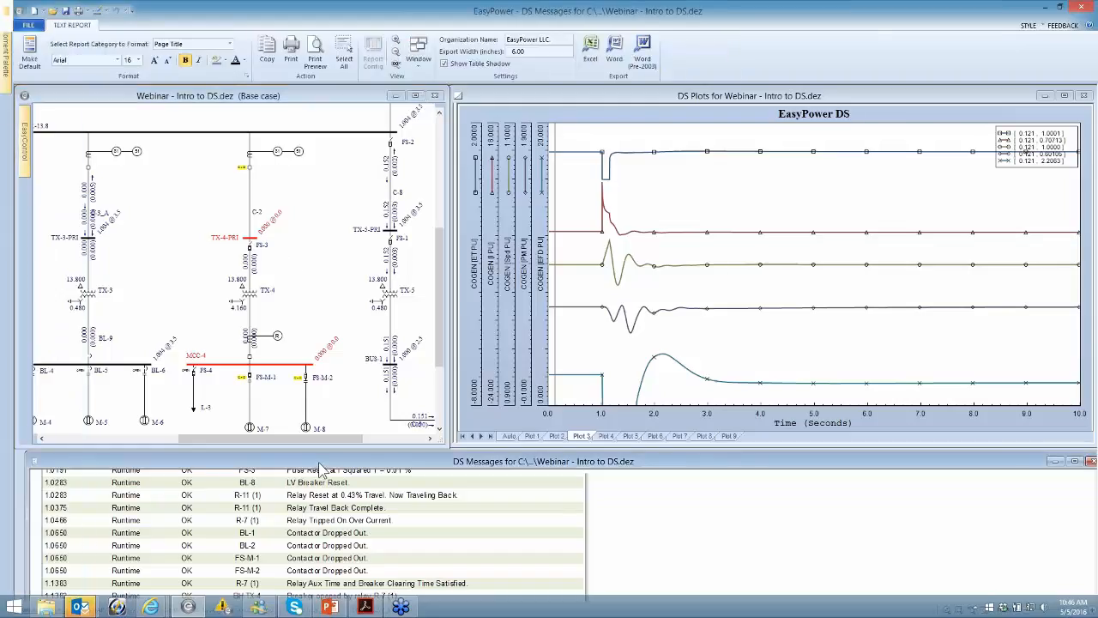
left_click_drag(324, 453, 359, 198)
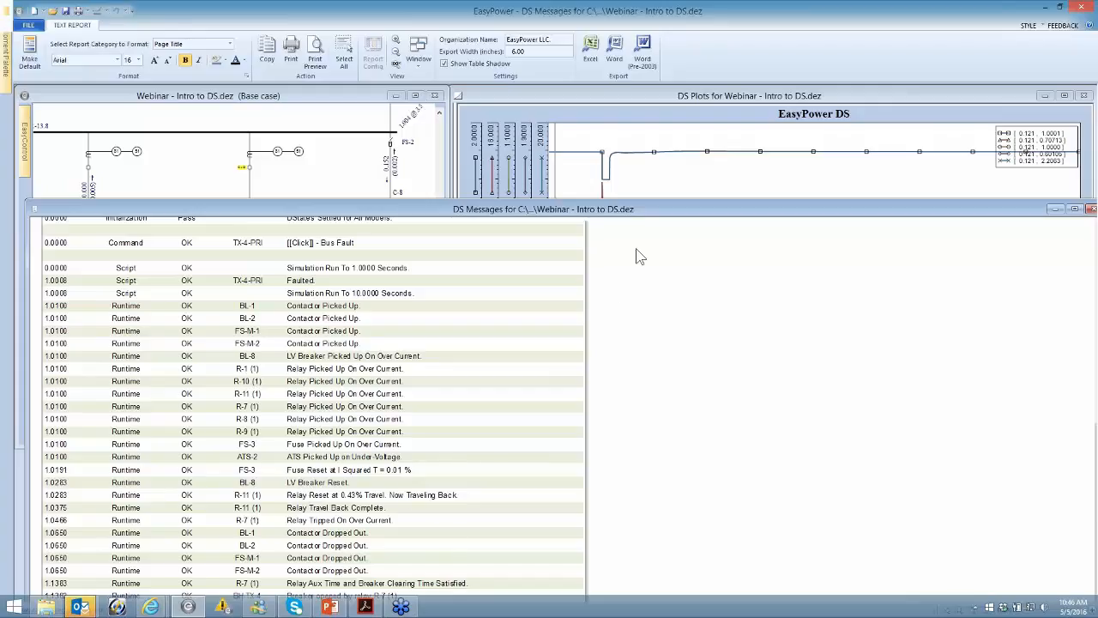
left_click_drag(635, 216, 592, 163)
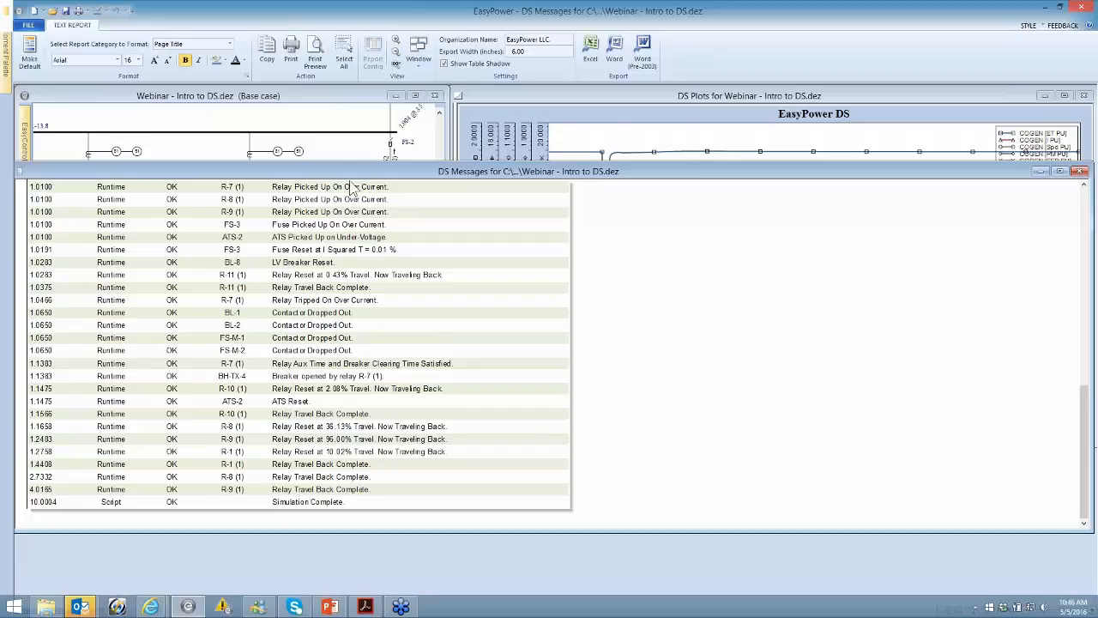
left_click_drag(353, 172, 384, 388)
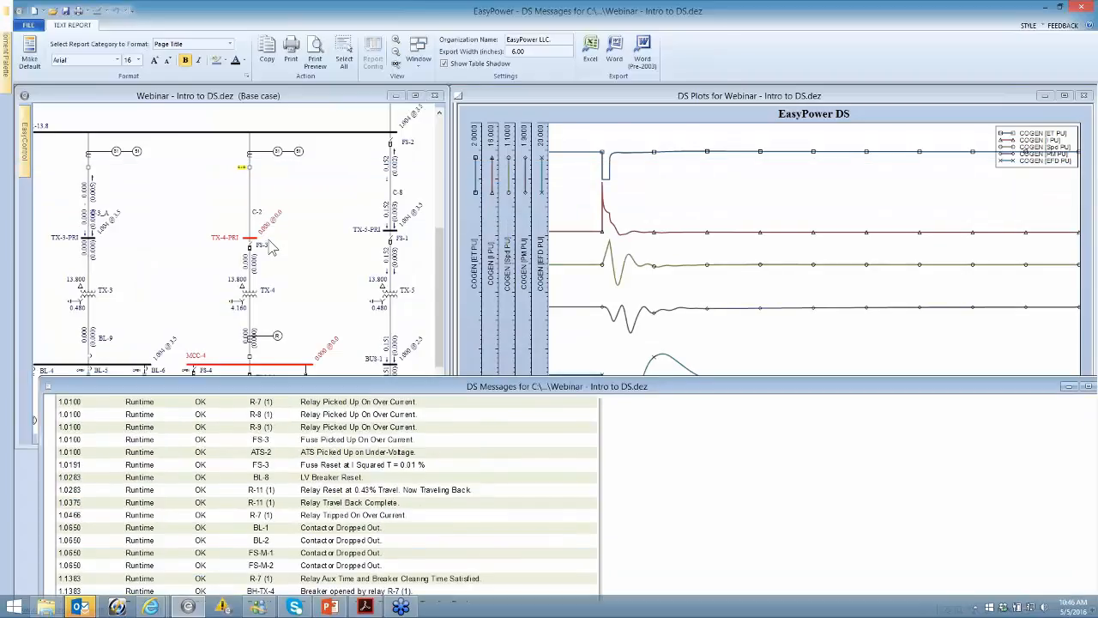
Step: Simulate a fault at bus MCC-4 on the one-line diagram, reset the simulation and run the same fault again
left_click(273, 221)
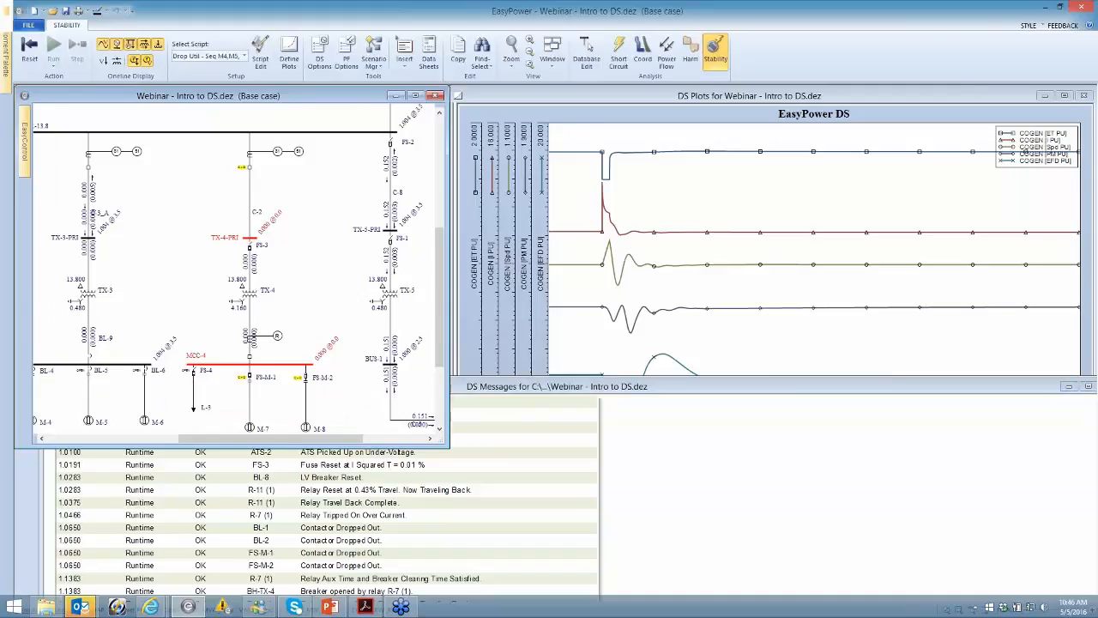
left_click(254, 369)
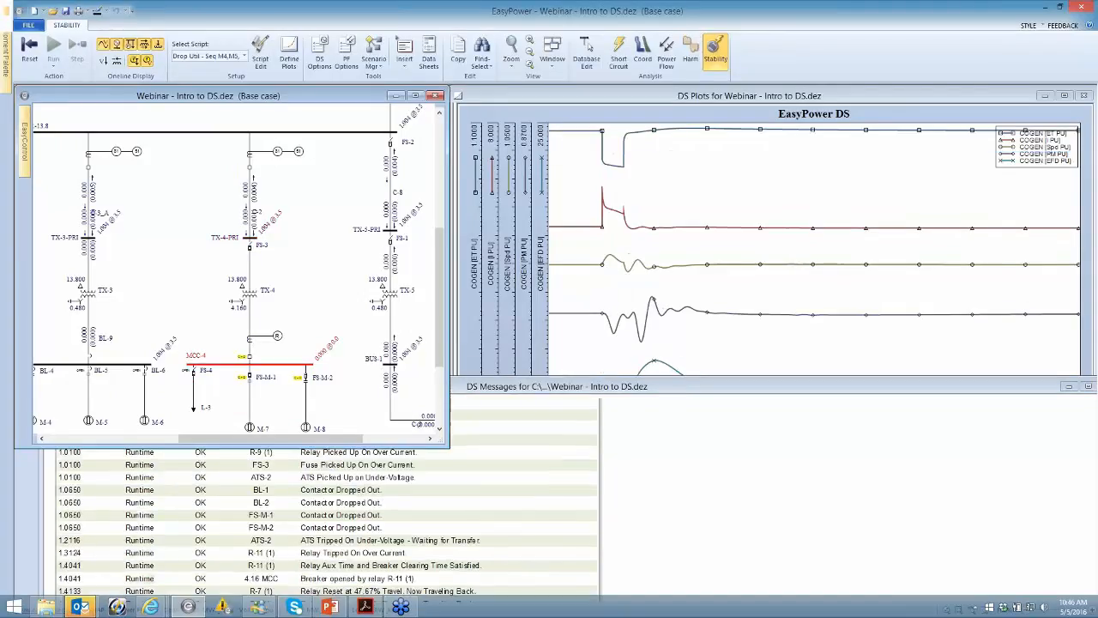
left_click(29, 50)
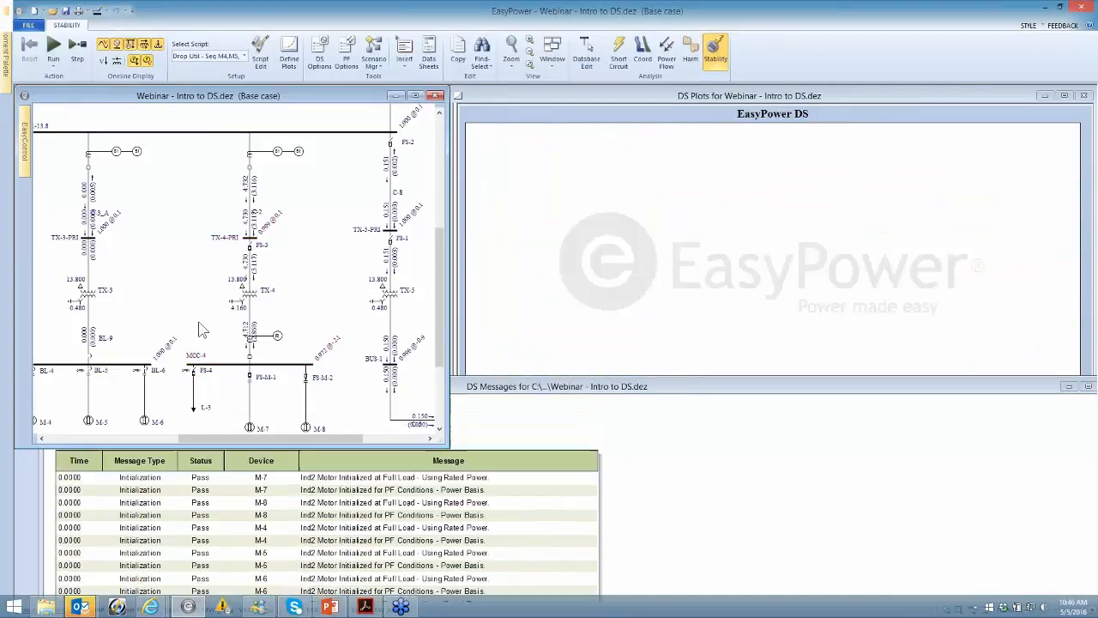
left_click(255, 374)
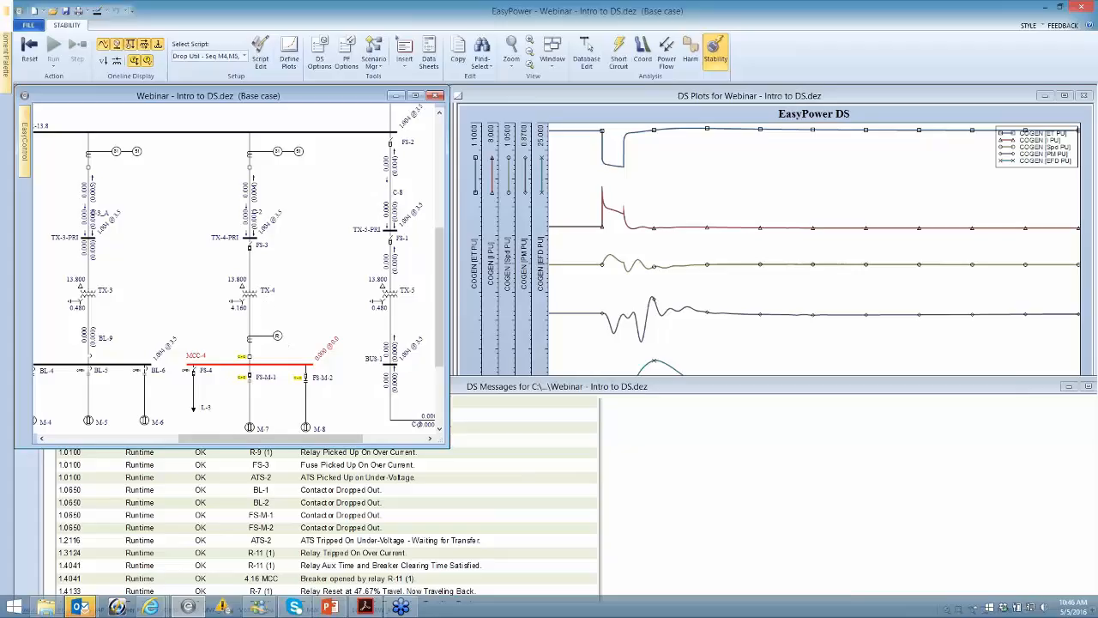
Step: Raise the DS Messages window to read the MCC-4 fault events and lower it back below the plots
left_click_drag(468, 380, 467, 158)
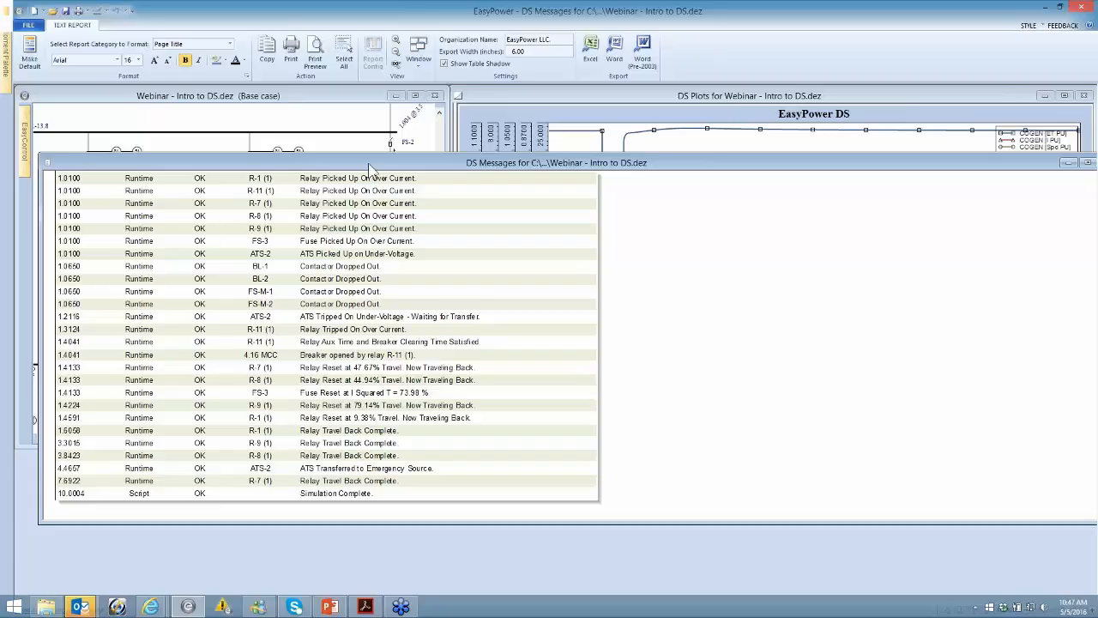
left_click_drag(370, 169, 360, 248)
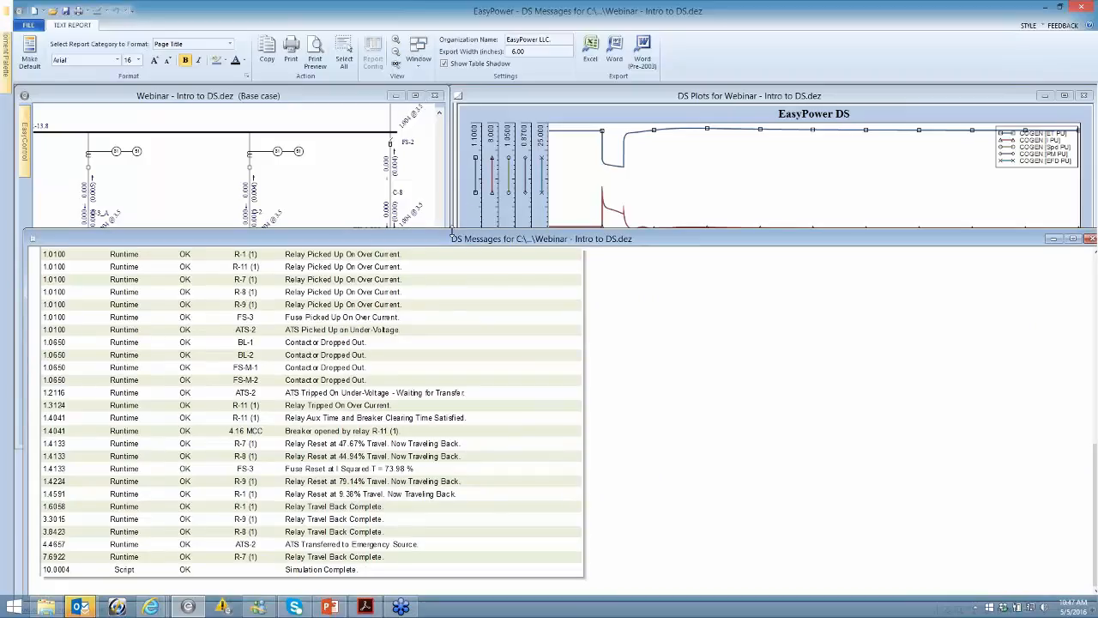
left_click_drag(448, 243, 443, 456)
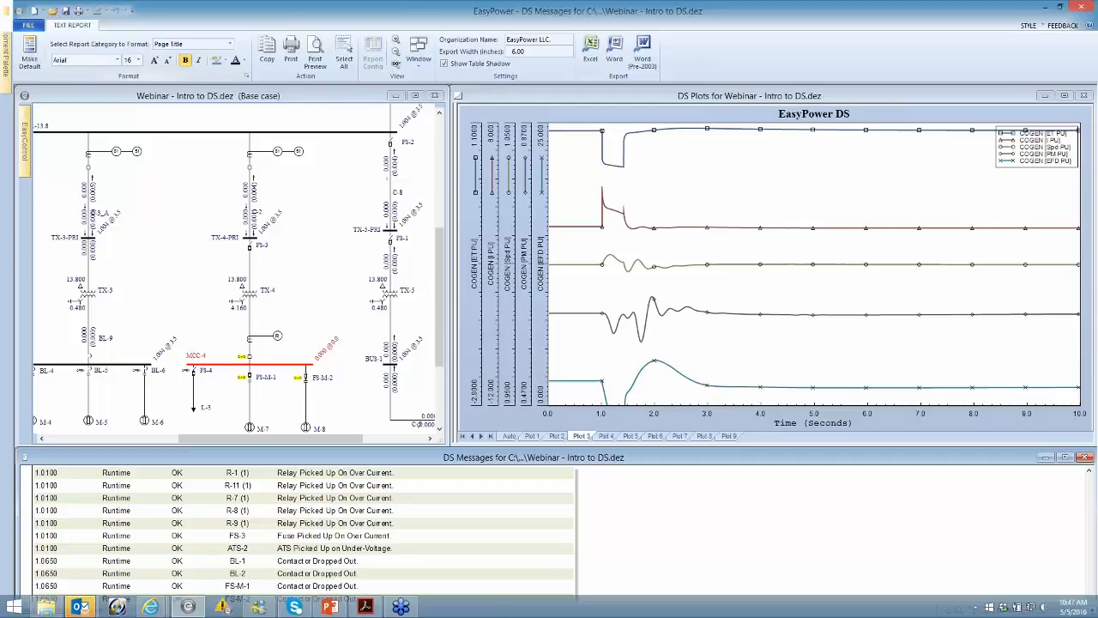
Step: Reset the simulation, return to Database Edit and show the utility bus feeders in a maximized one-line window
left_click(6, 57)
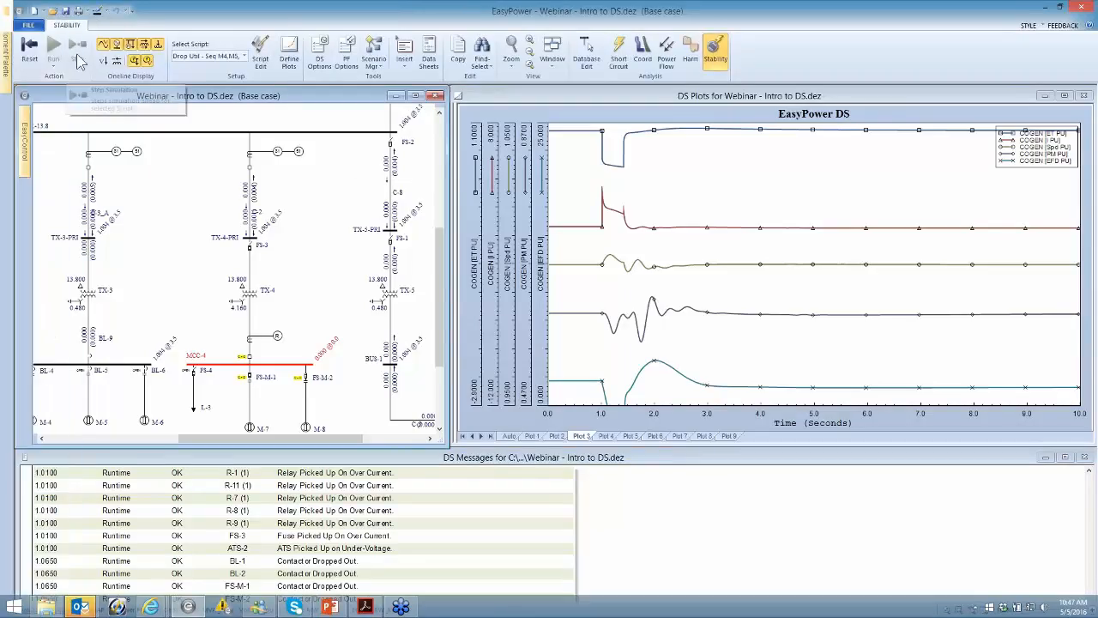
left_click(32, 48)
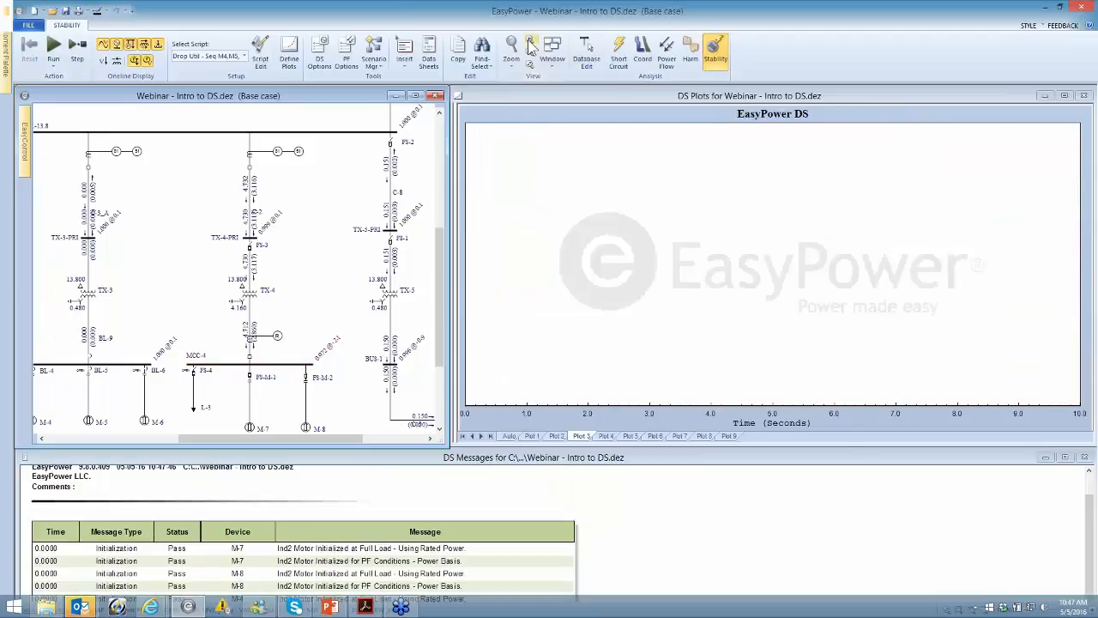
left_click(580, 51)
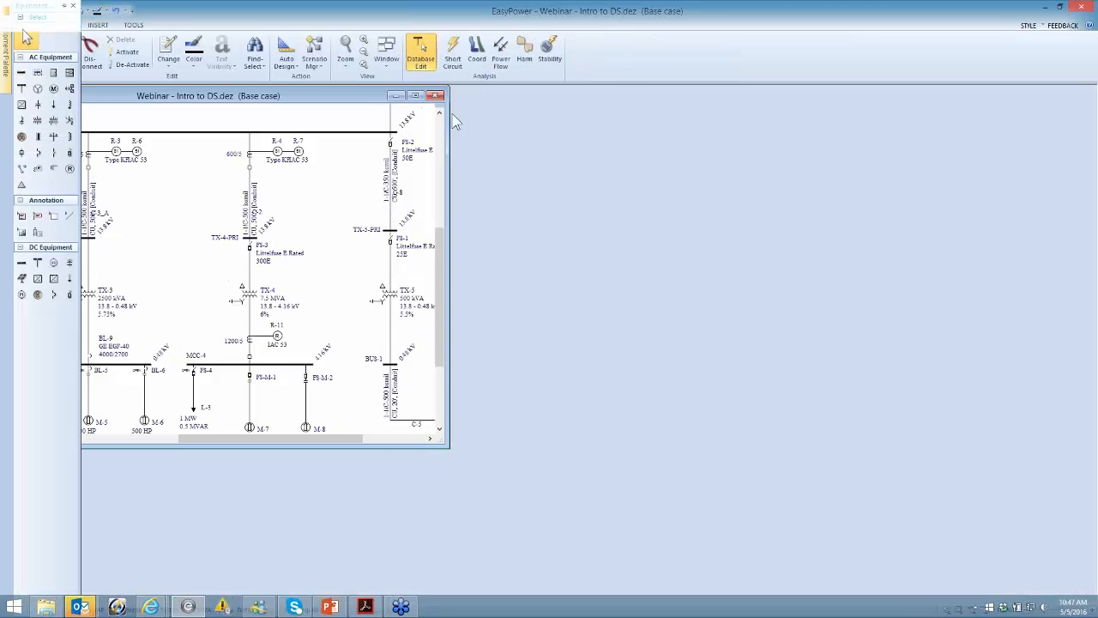
left_click(415, 95)
left_click_drag(283, 198, 741, 311)
left_click_drag(509, 256, 508, 421)
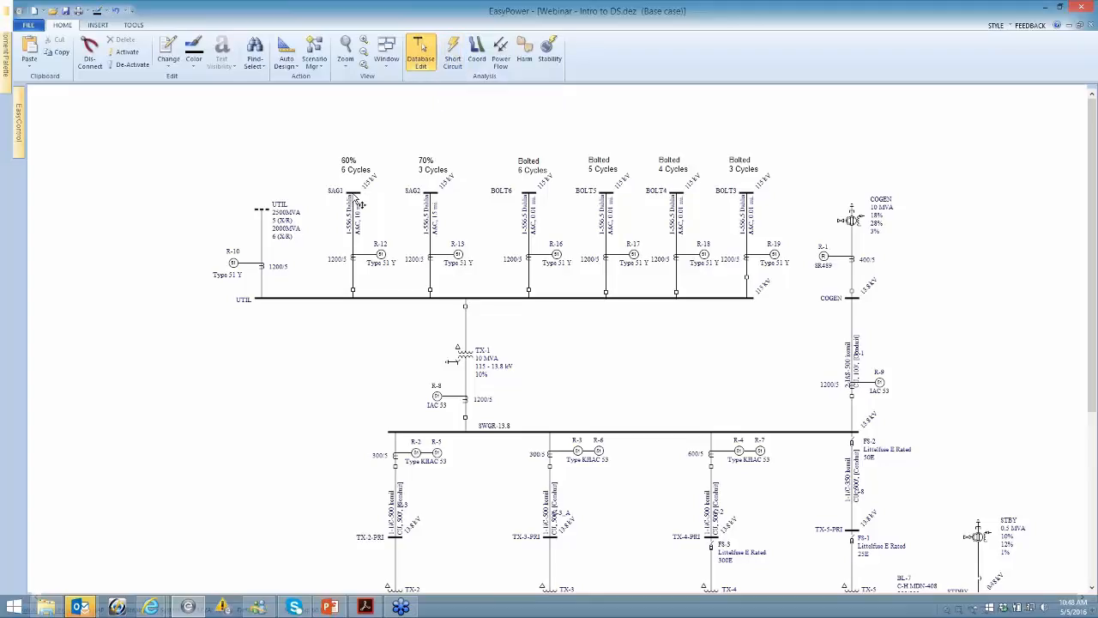
Step: Calculate the short-circuit current at bus SAG1, view it on the maximized one-line and return to Database Edit
left_click(452, 56)
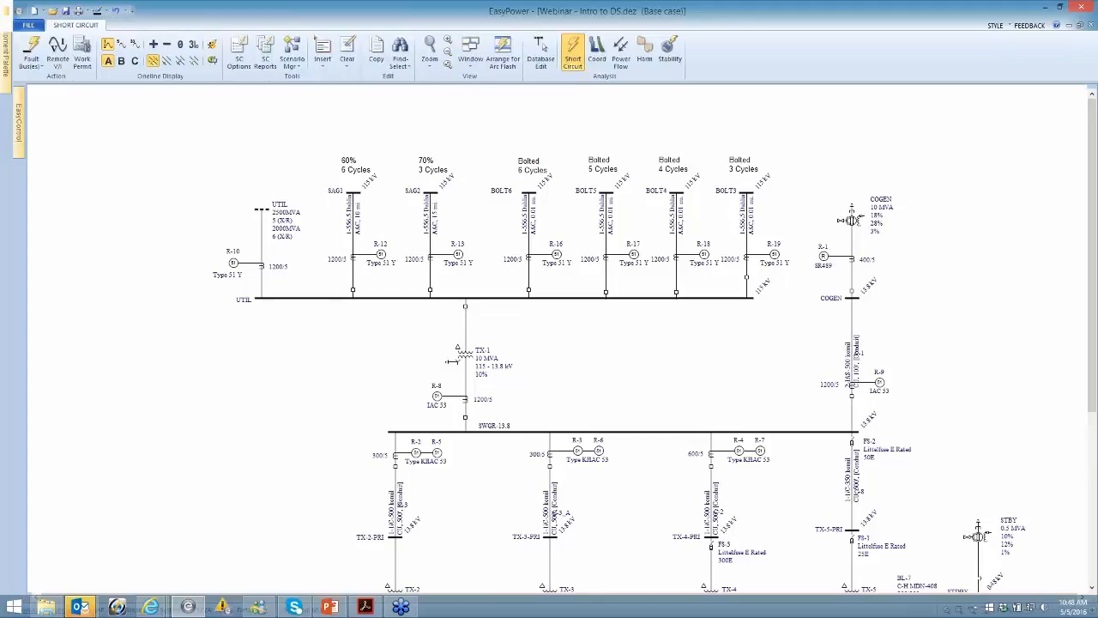
left_click(351, 194)
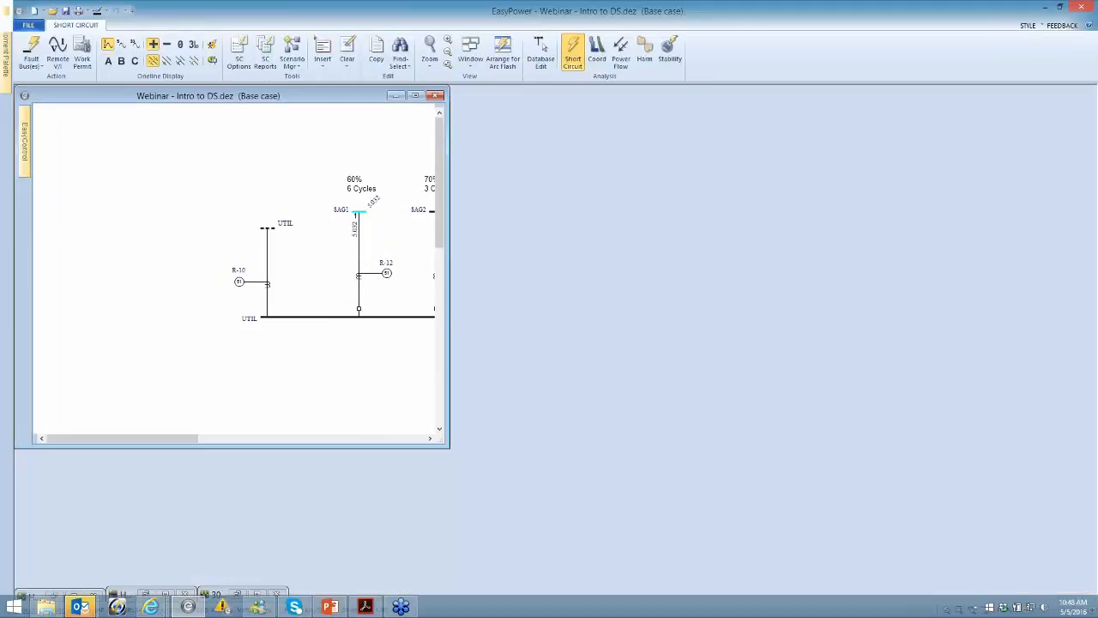
left_click(415, 95)
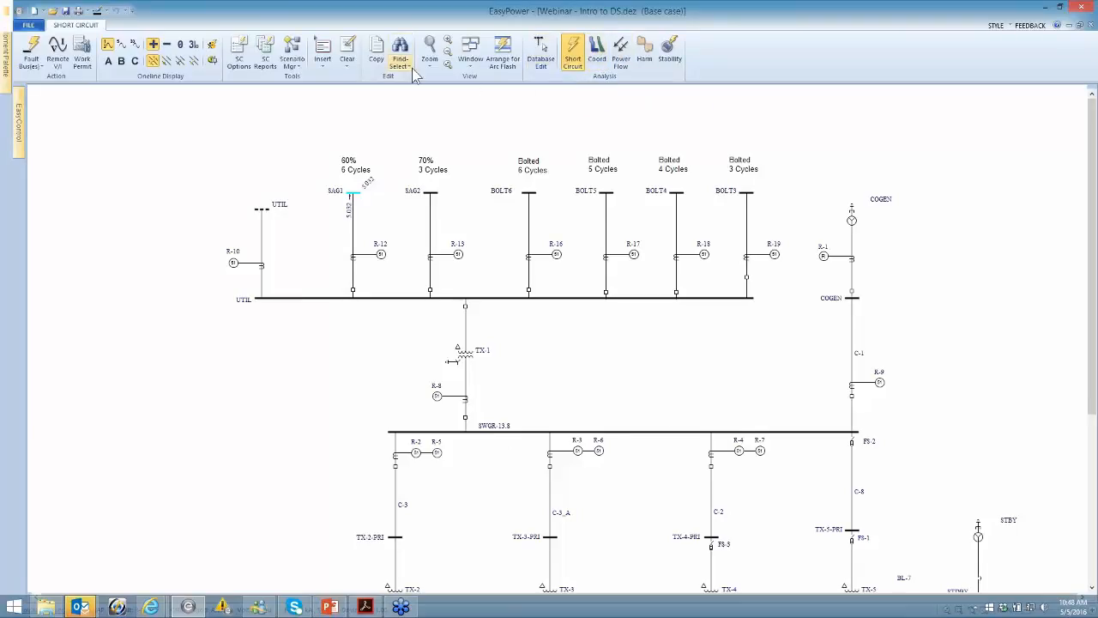
left_click(540, 52)
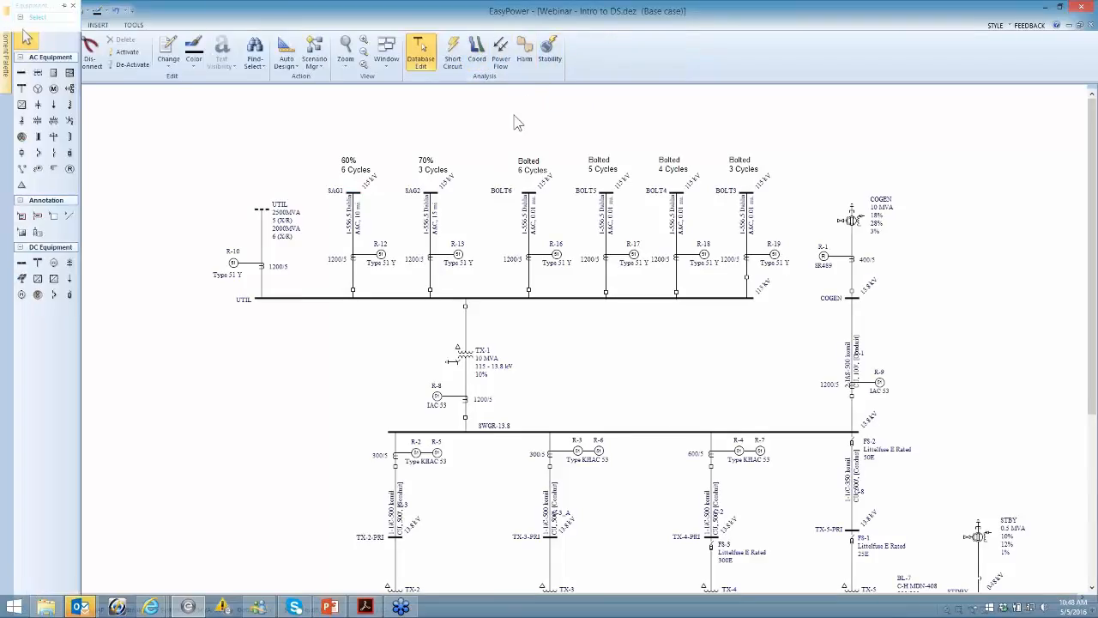
Step: In Stability analysis, simulate a fault at bus SAG2 and display the bus voltages of Plot 1 without the data table
left_click(551, 53)
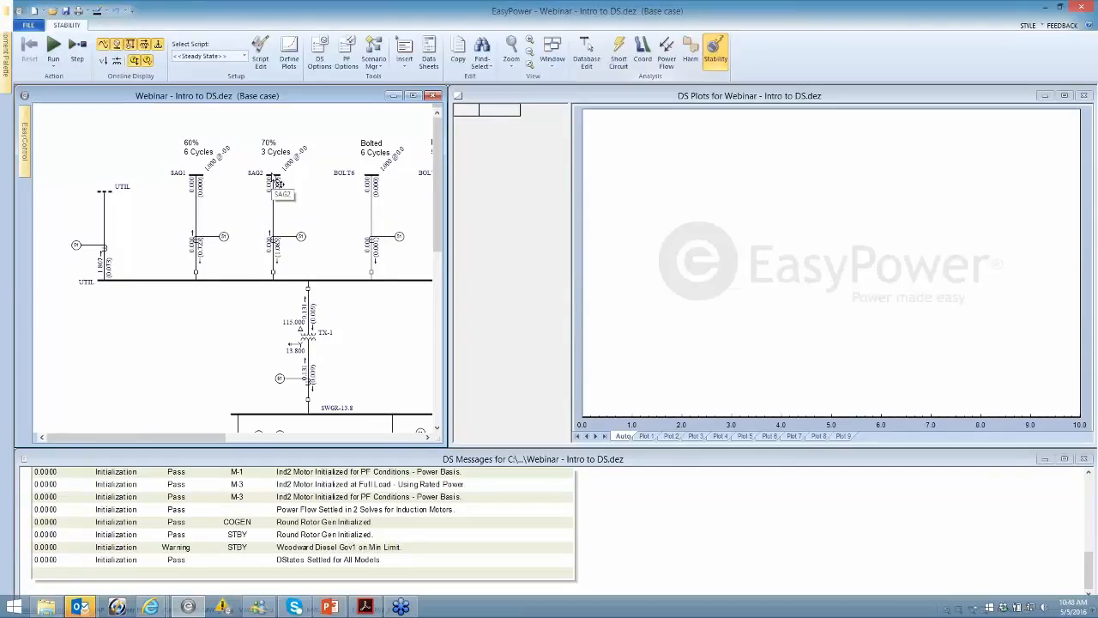
double_click(272, 176)
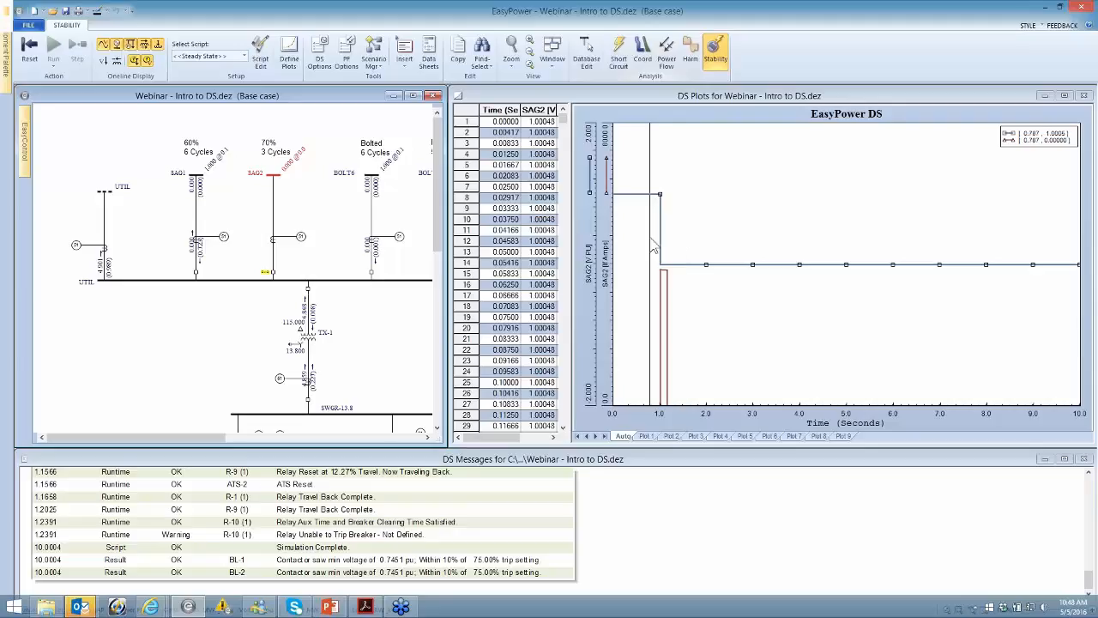
left_click(648, 436)
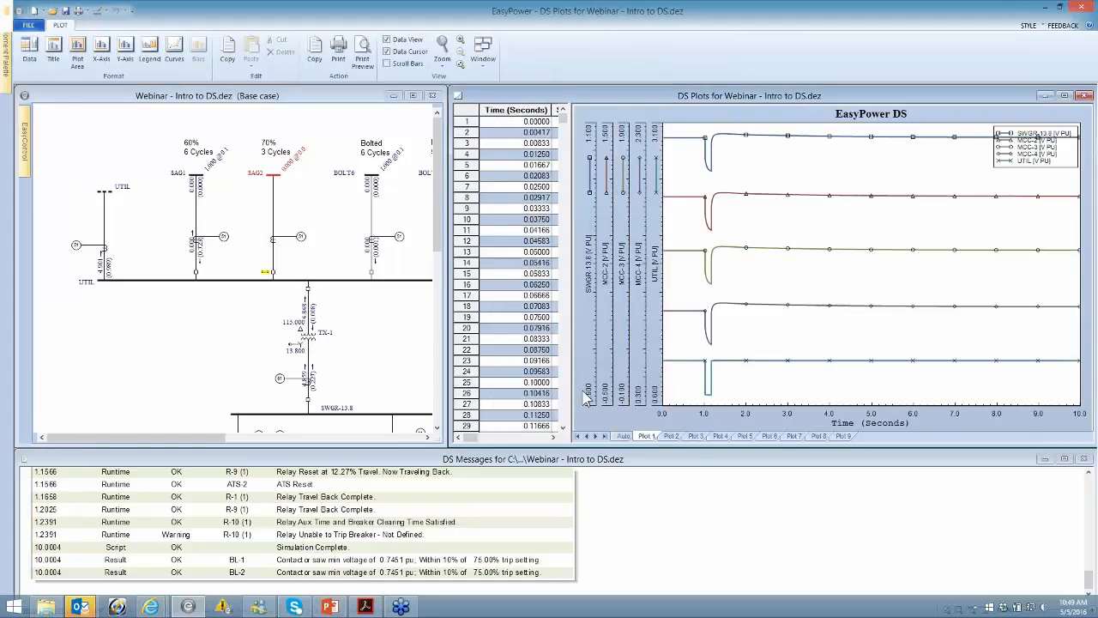
left_click(387, 40)
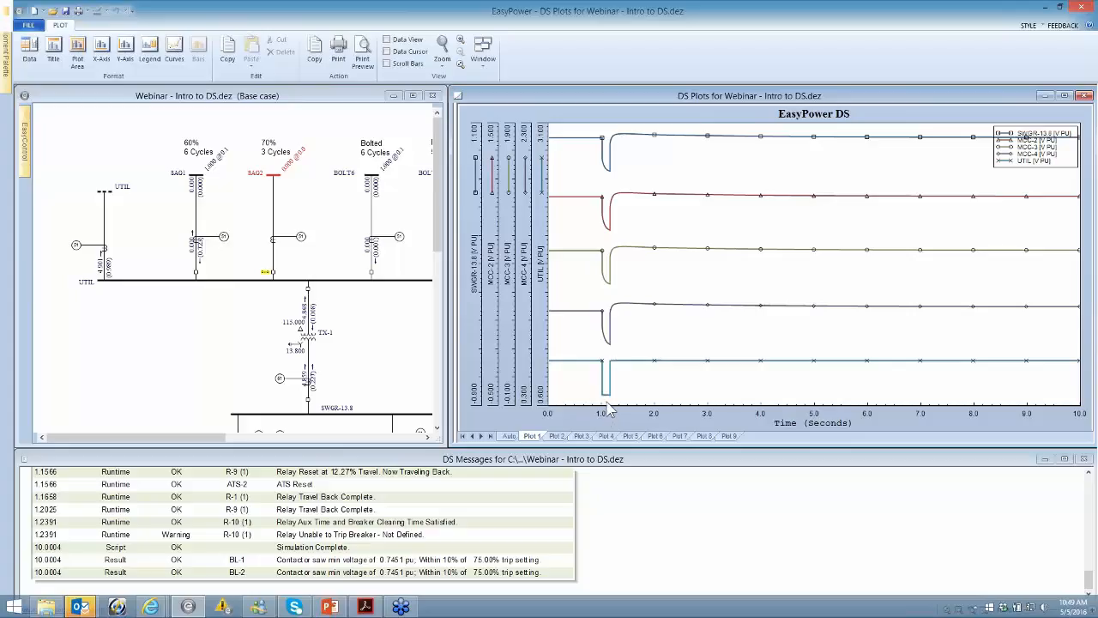
Step: Examine the motor and COGEN currents in Plot 2 and the MCC-3 and MCC-4 contactors after the SAG2 fault
left_click(558, 436)
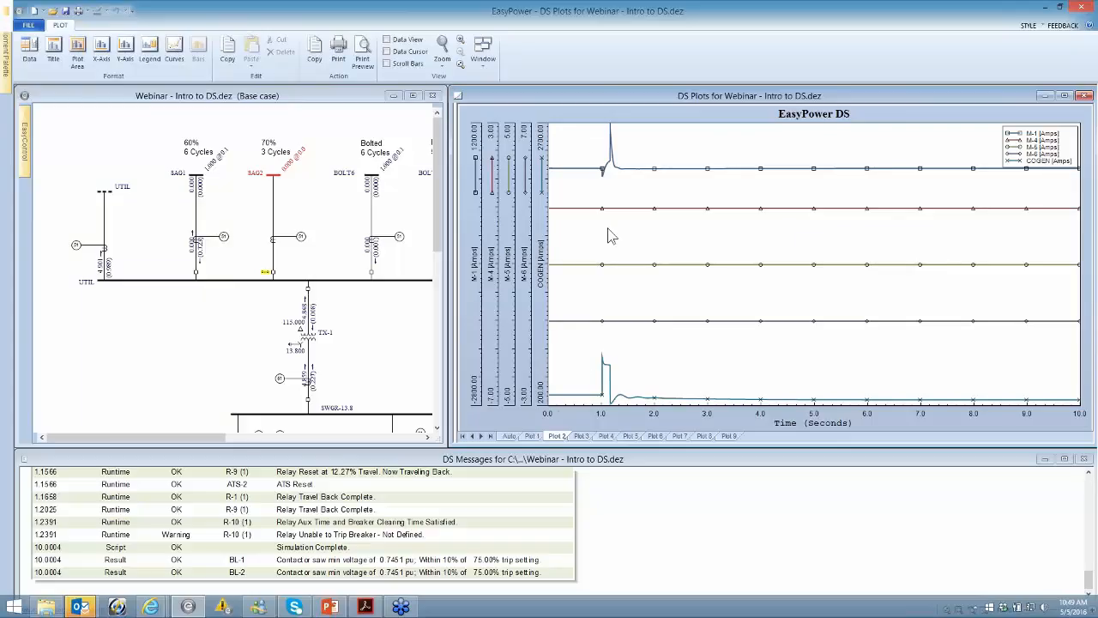
left_click(321, 359)
scroll(319, 347, "down", 3)
left_click_drag(318, 339, 212, 190)
left_click_drag(273, 294, 192, 225)
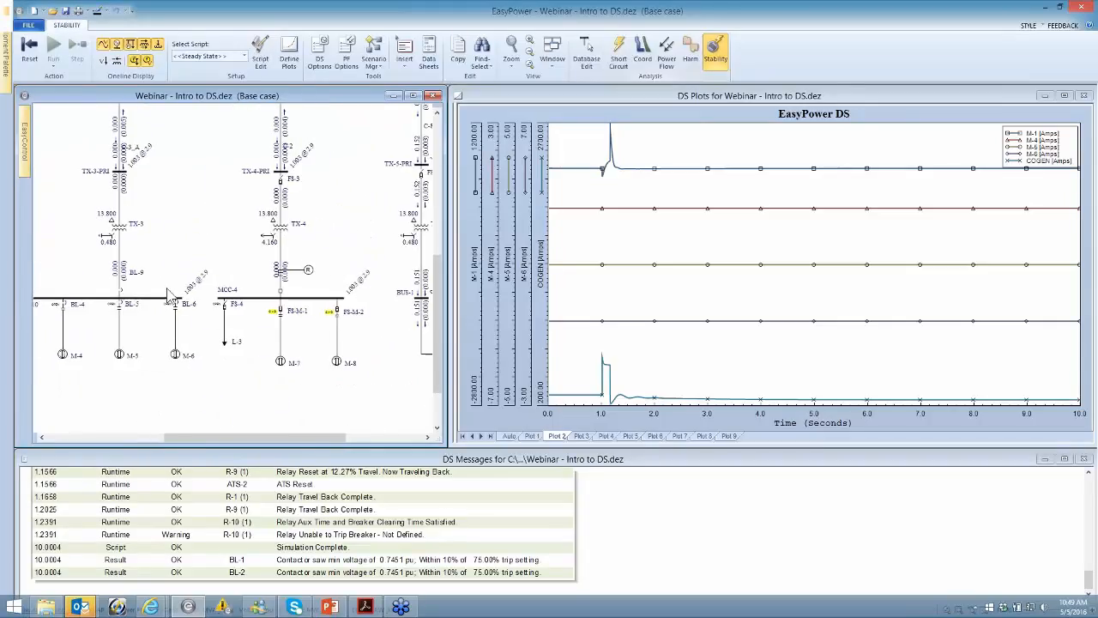
left_click_drag(194, 300, 331, 307)
left_click_drag(192, 309, 76, 287)
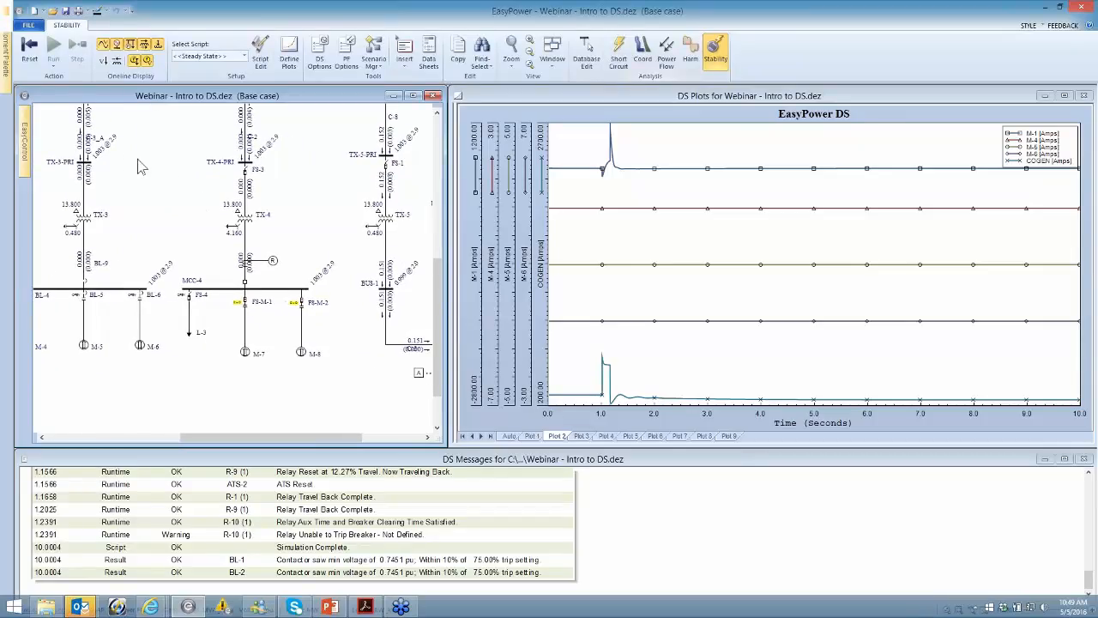
Step: Reset the simulation and simulate a fault at bus SAG1 on the one-line diagram
left_click(30, 49)
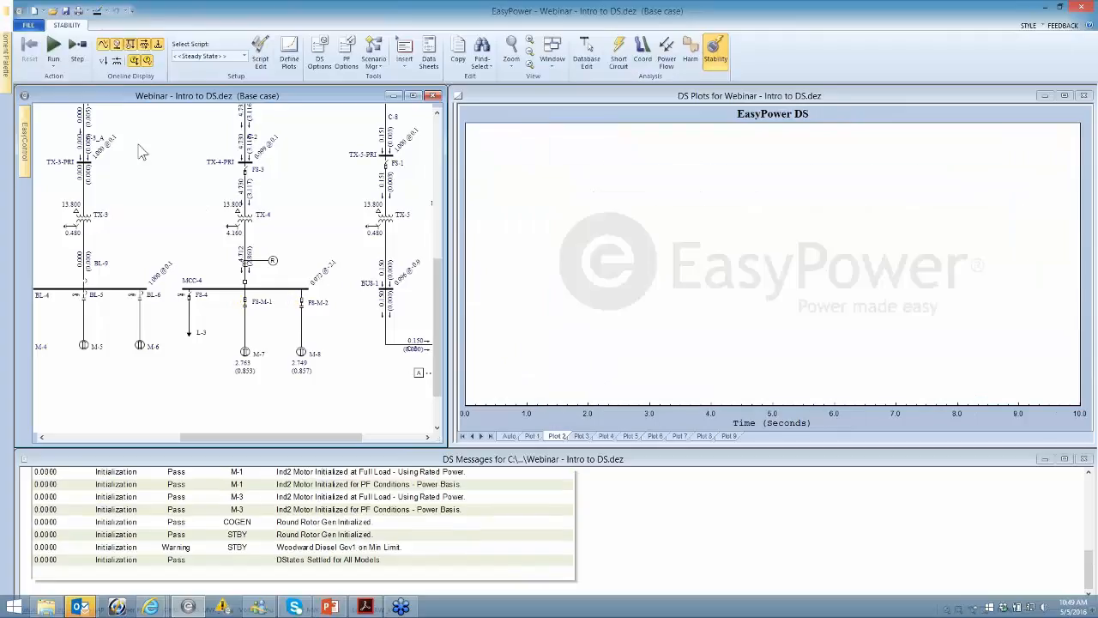
scroll(172, 198, "left", 5)
scroll(142, 164, "up", 10)
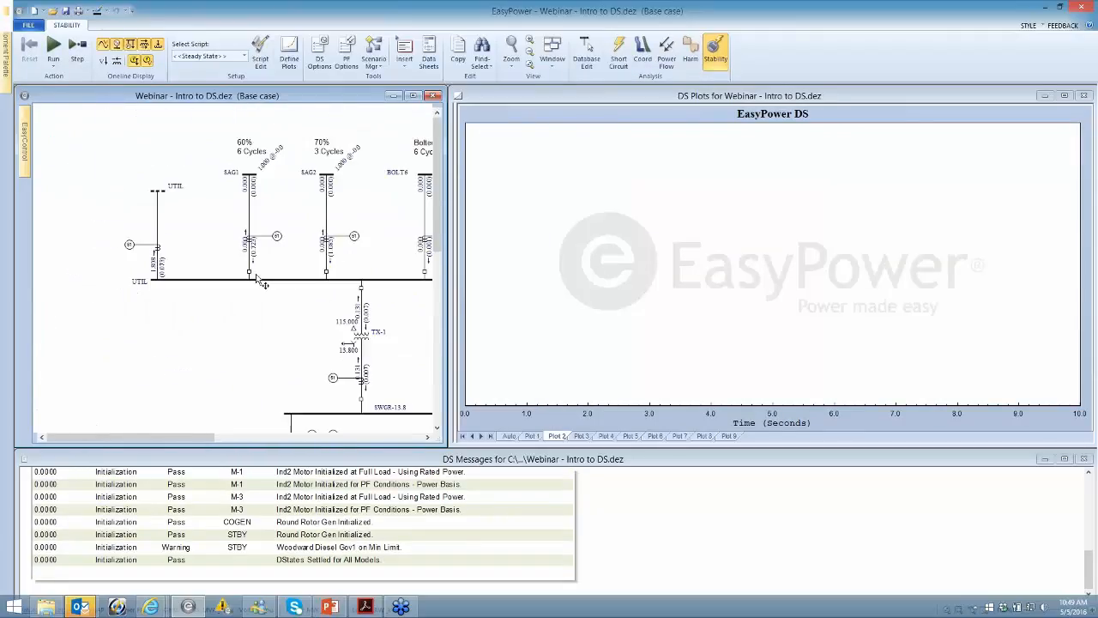
left_click(246, 174)
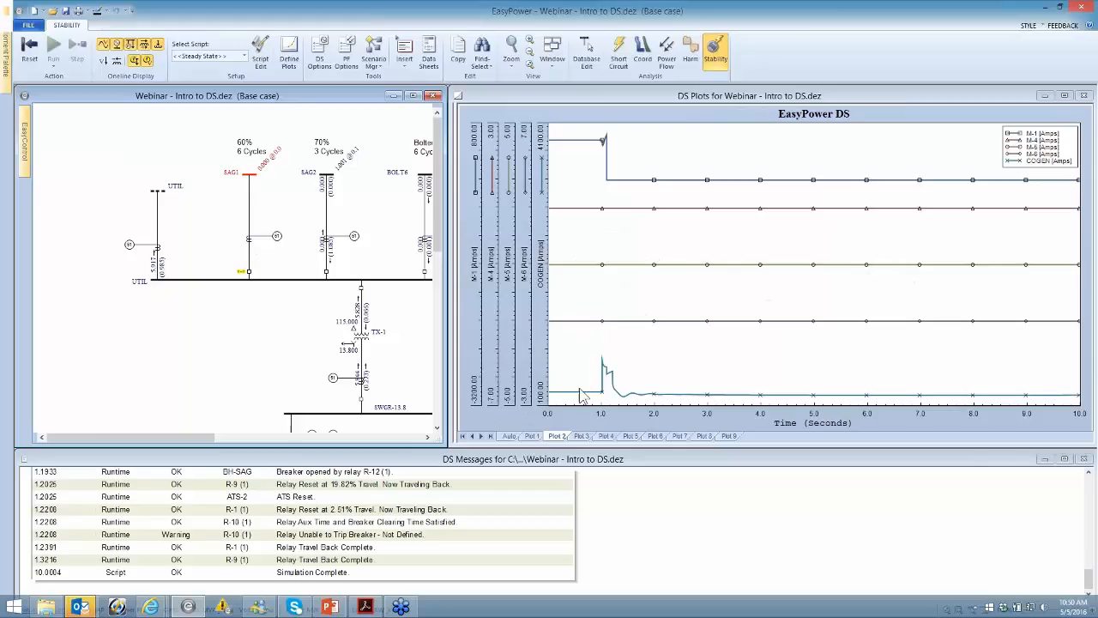
Step: Examine the motor contactors on MCC-2, MCC-3 and MCC-4 and the ATS-2 transfer switch after the SAG1 fault
scroll(393, 367, "down", 5)
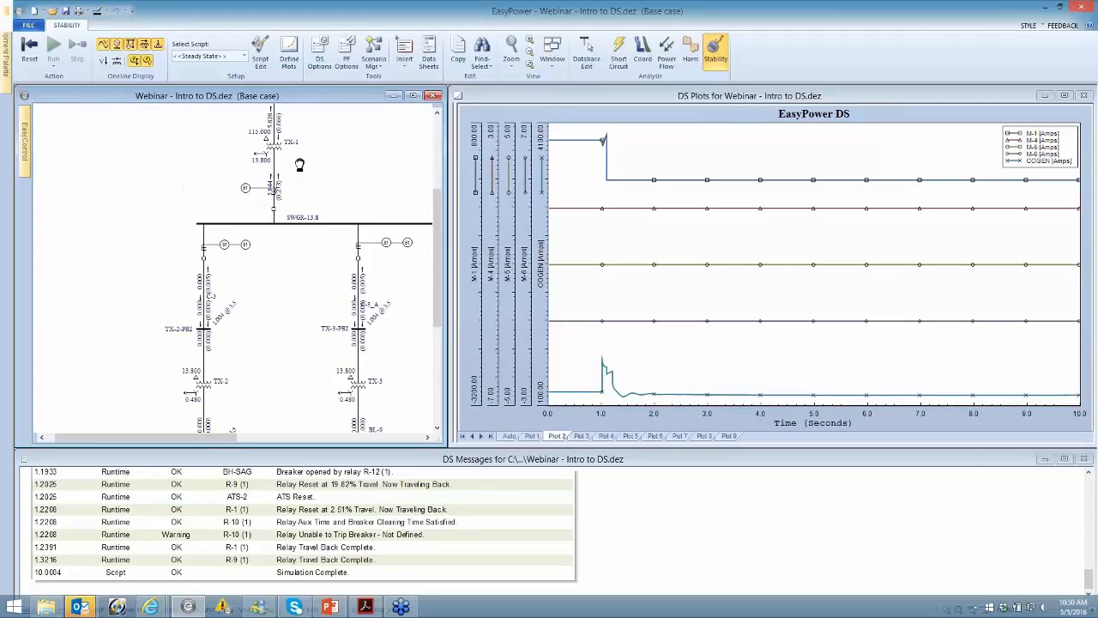
scroll(323, 313, "down", 2)
left_click_drag(249, 303, 110, 197)
left_click_drag(194, 242, 261, 246)
left_click_drag(181, 260, 243, 274)
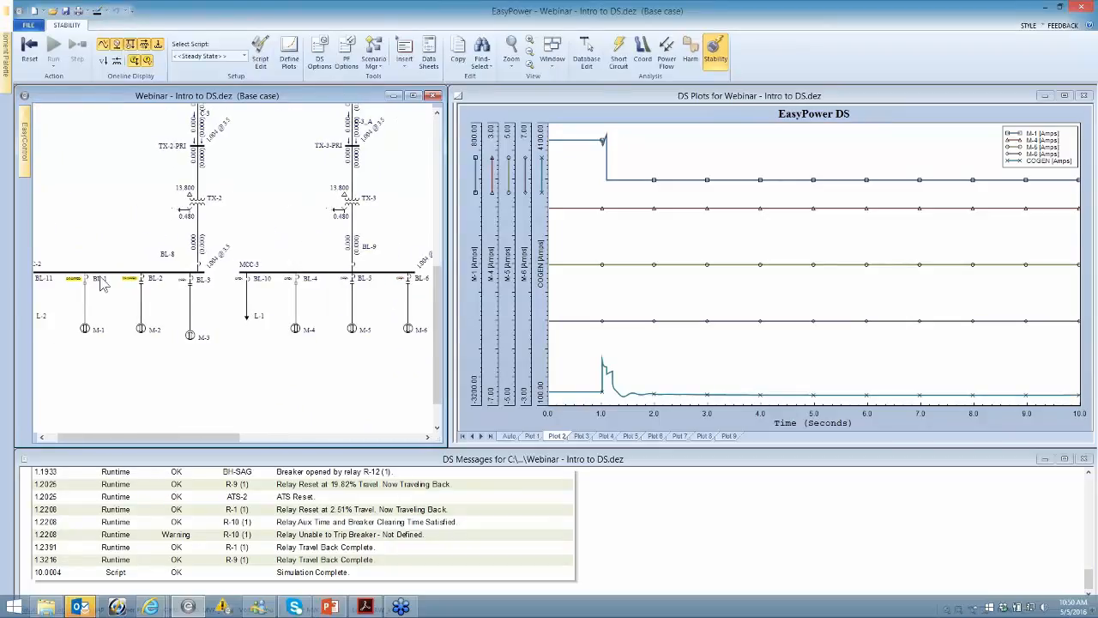
left_click_drag(78, 296, 212, 314)
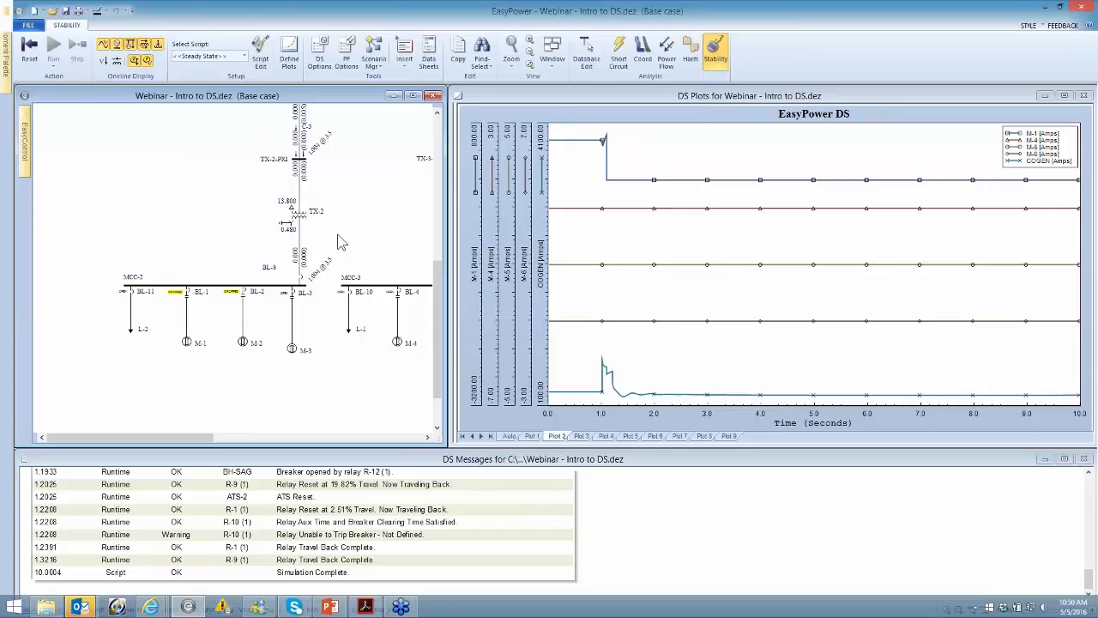
left_click_drag(340, 244, 150, 251)
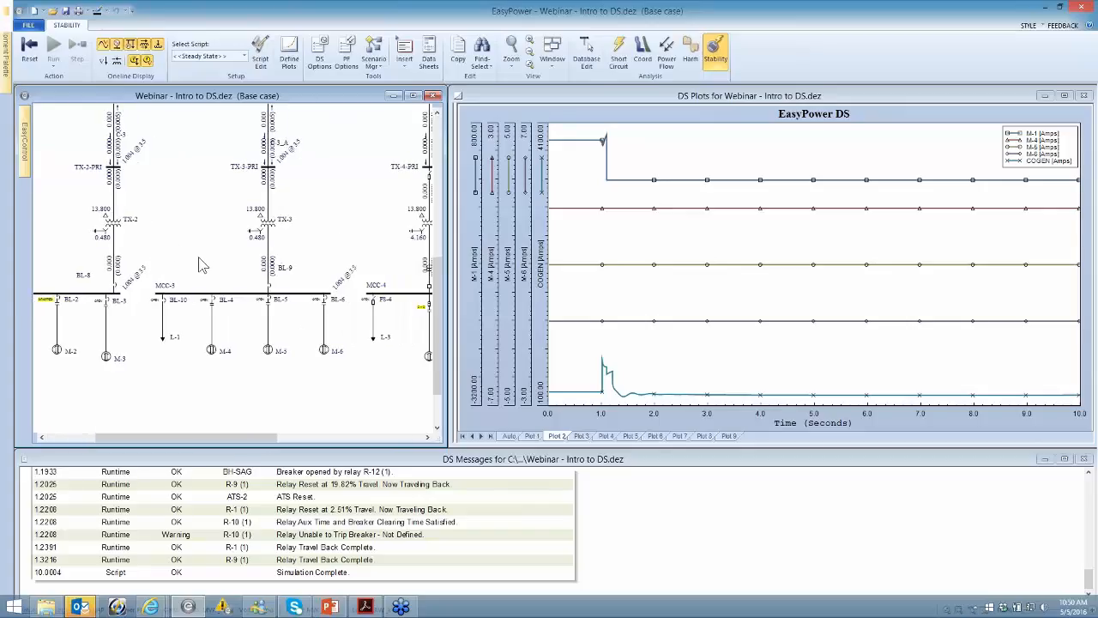
left_click_drag(381, 212, 341, 220)
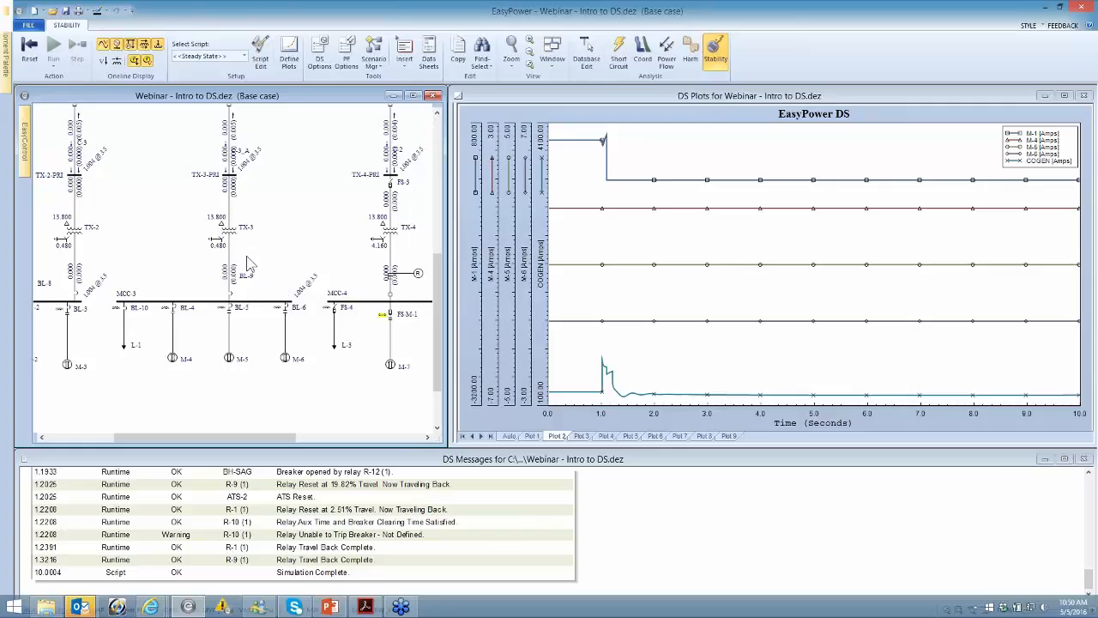
left_click_drag(334, 267, 60, 208)
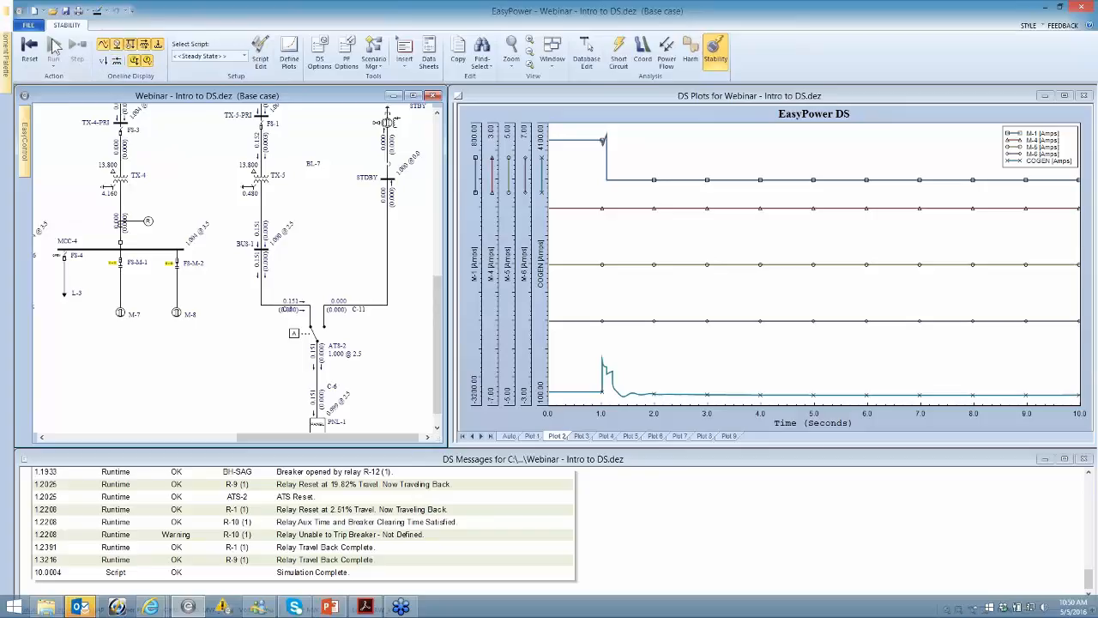
Step: Reset the simulation and inspect the motors on MCC-4, MCC-3 and MCC-2 on the one-line diagram
left_click(29, 48)
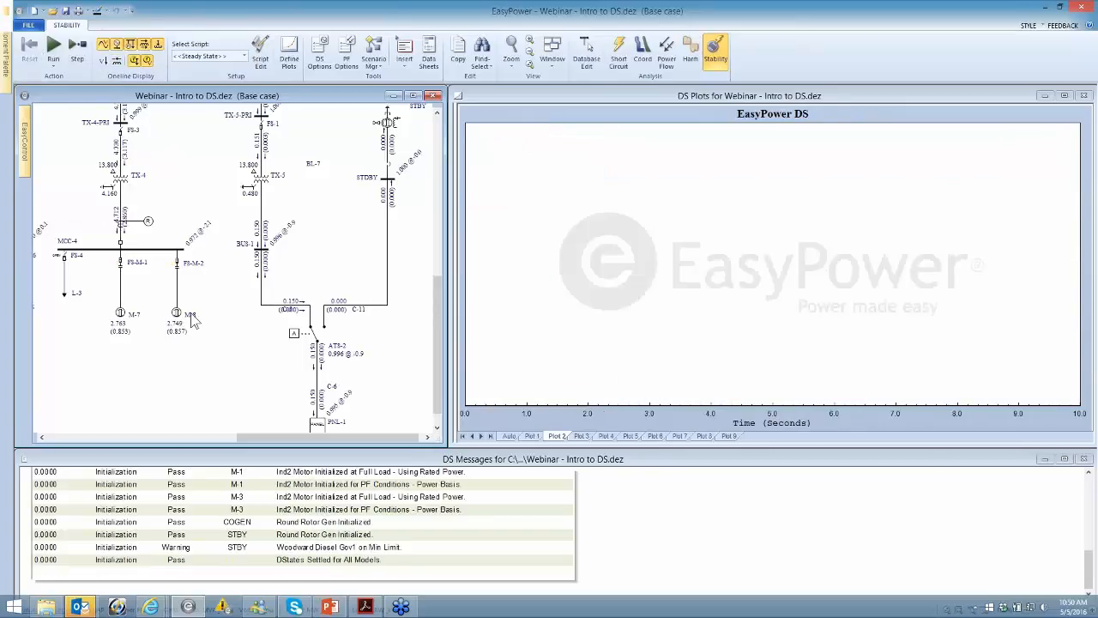
left_click_drag(157, 298, 306, 317)
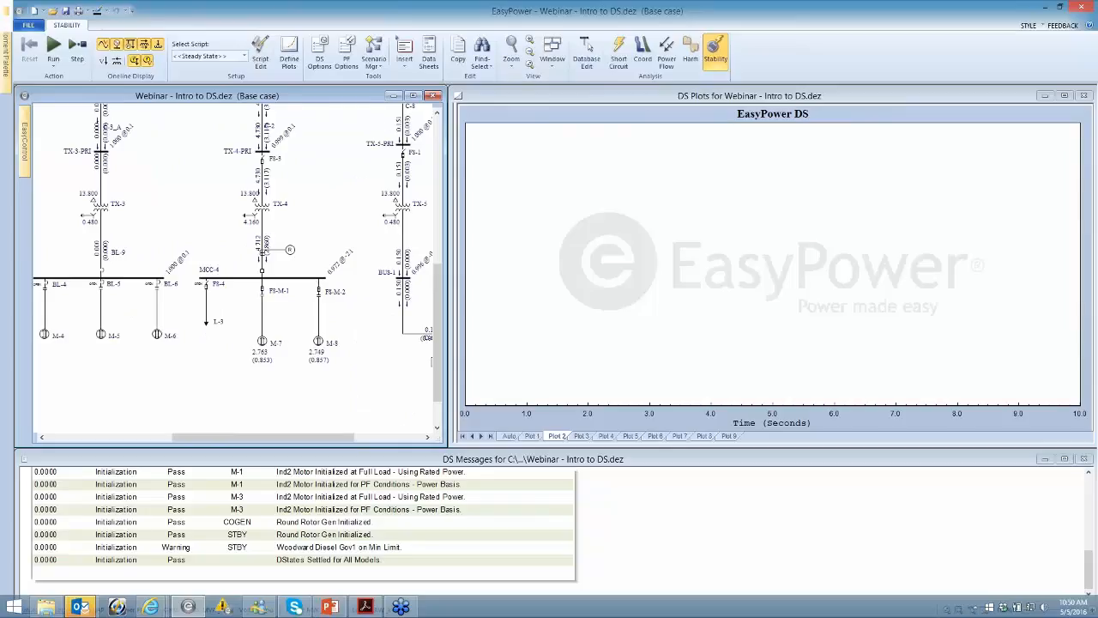
left_click_drag(179, 238, 320, 281)
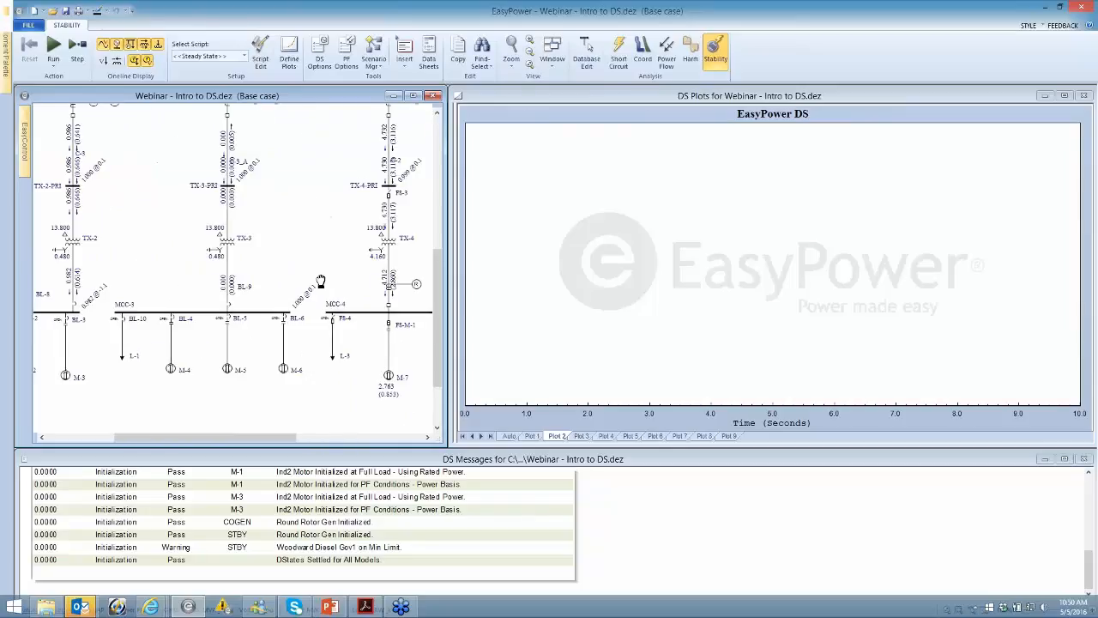
left_click(245, 56)
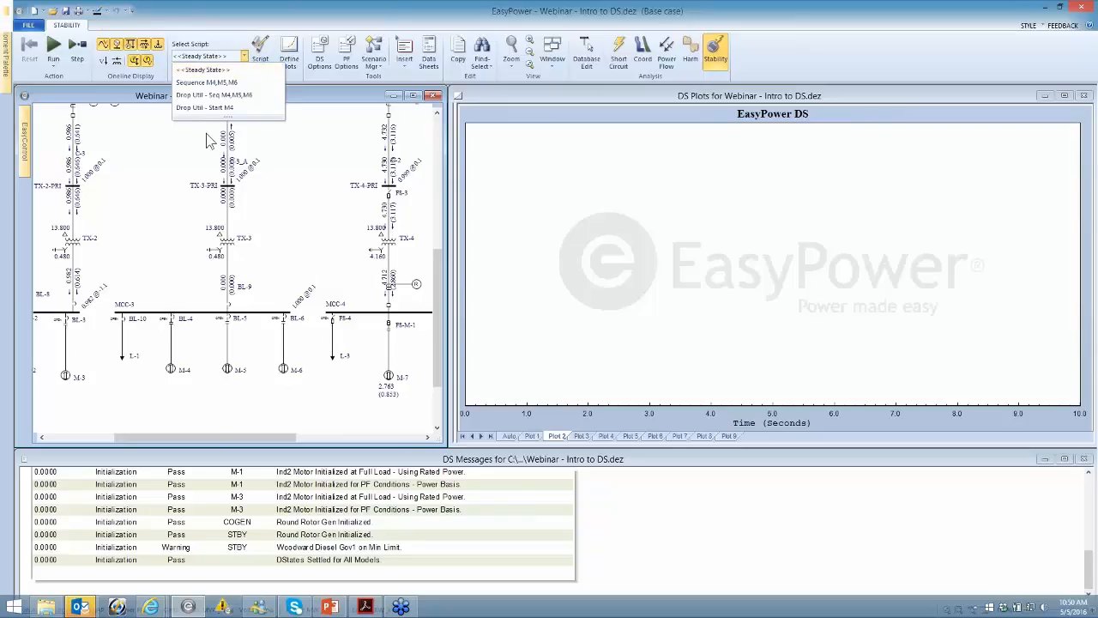
left_click(197, 143)
left_click_drag(174, 306, 207, 290)
scroll(237, 337, "up", 2)
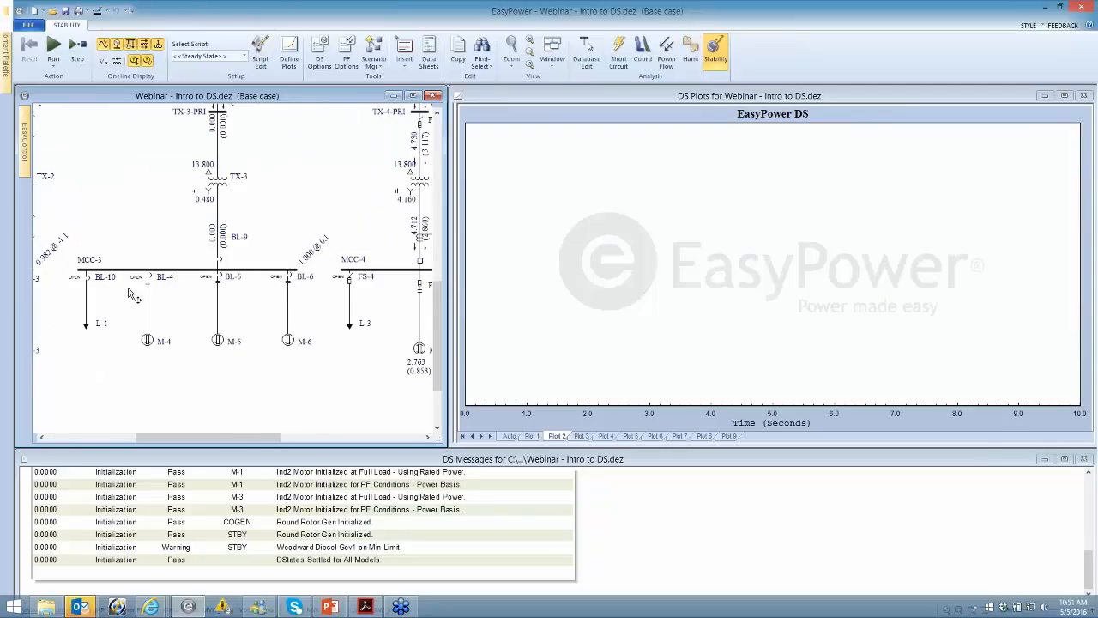
left_click_drag(120, 297, 396, 340)
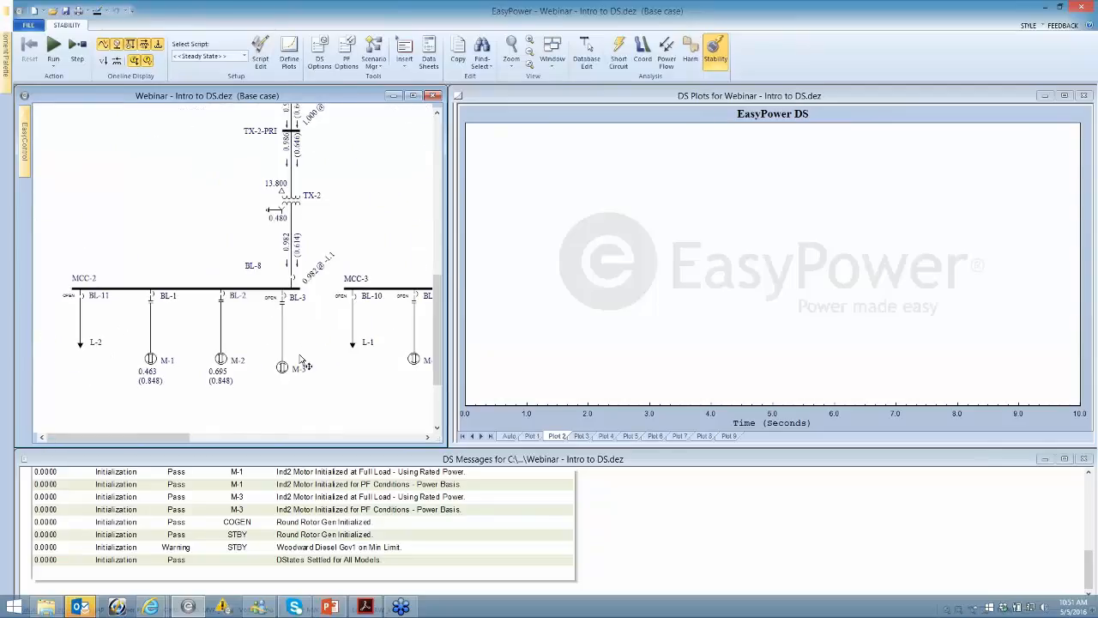
Step: Open motor M-3's stability data in database edit mode and open its model parameter table in Excel
left_click(587, 53)
left_click(412, 95)
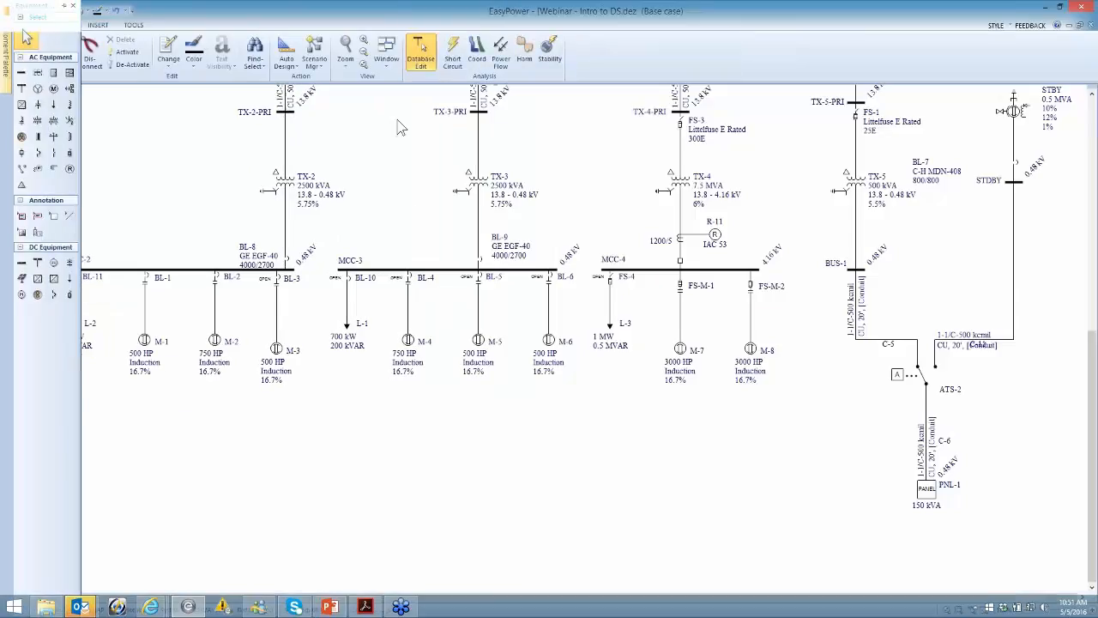
double_click(276, 349)
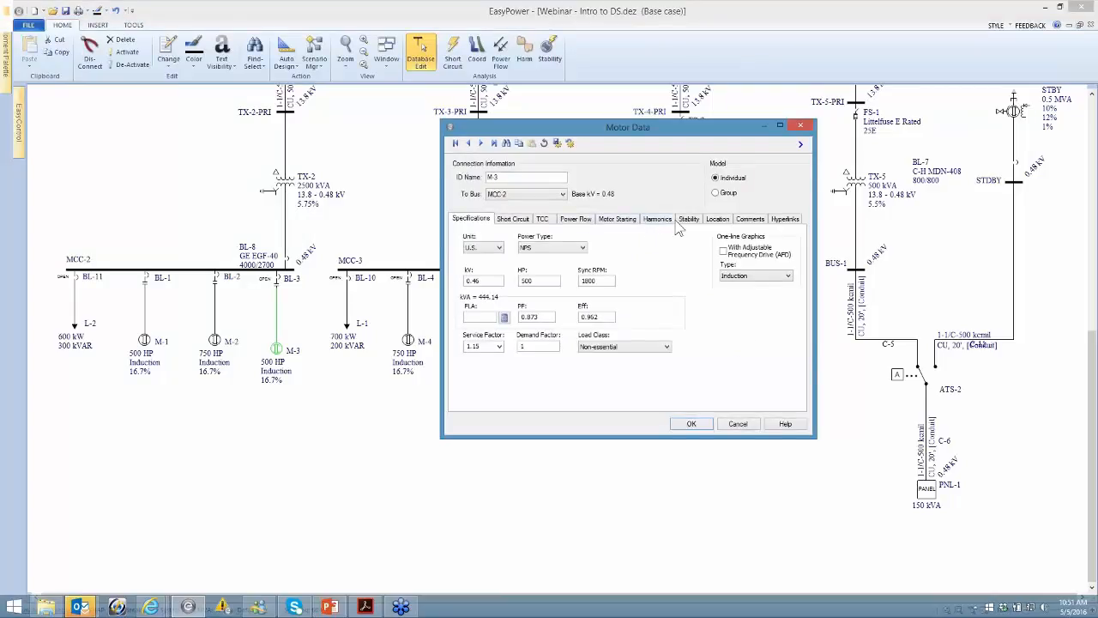
left_click(682, 221)
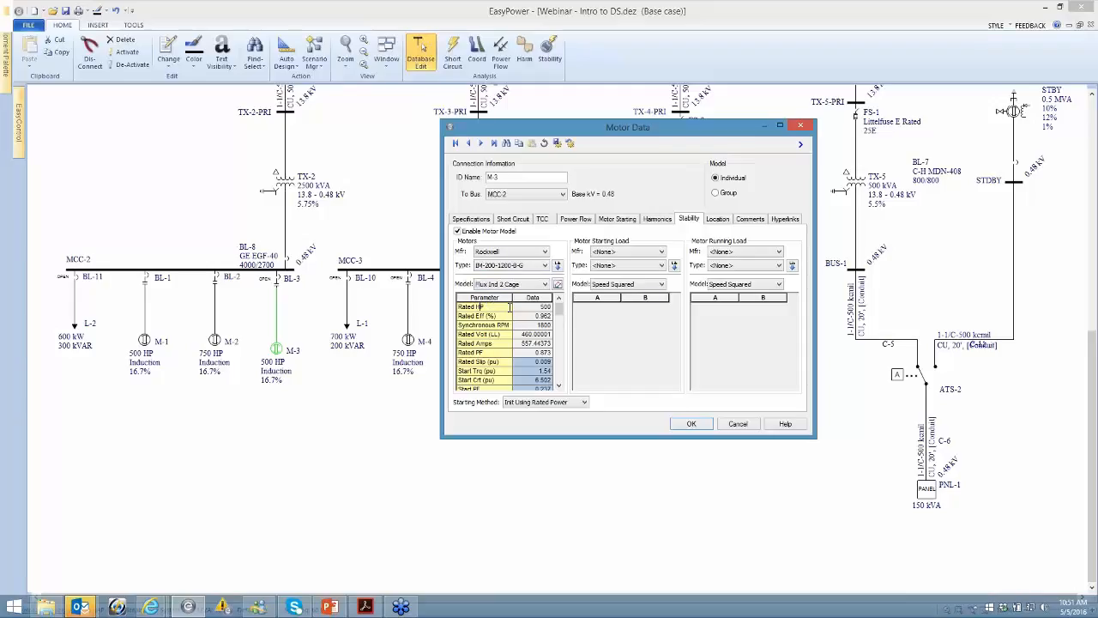
right_click(479, 308)
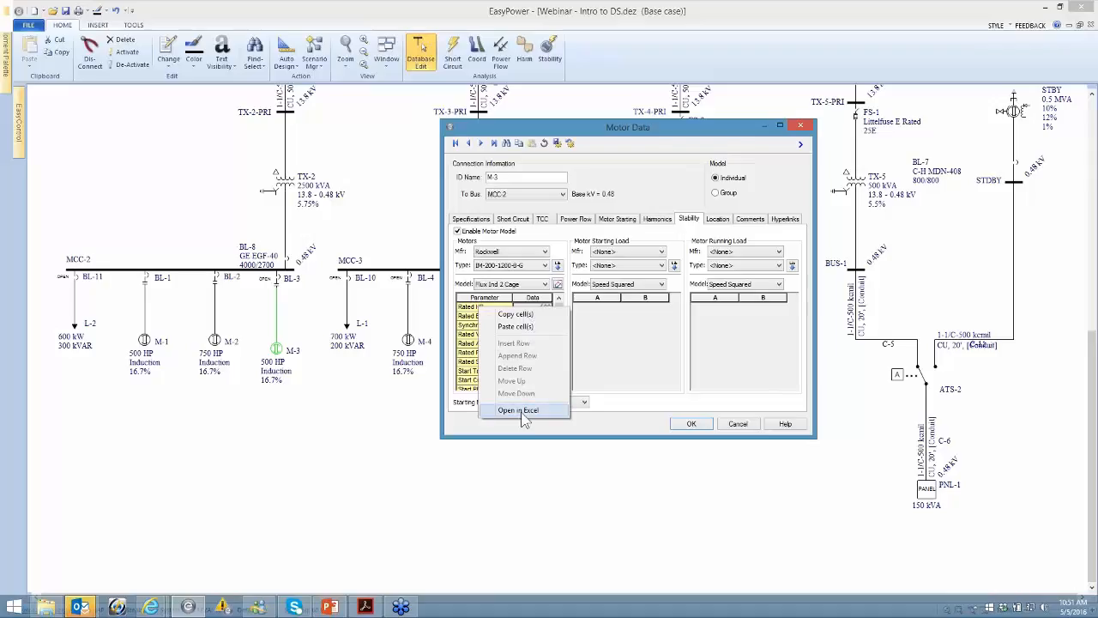
left_click(520, 410)
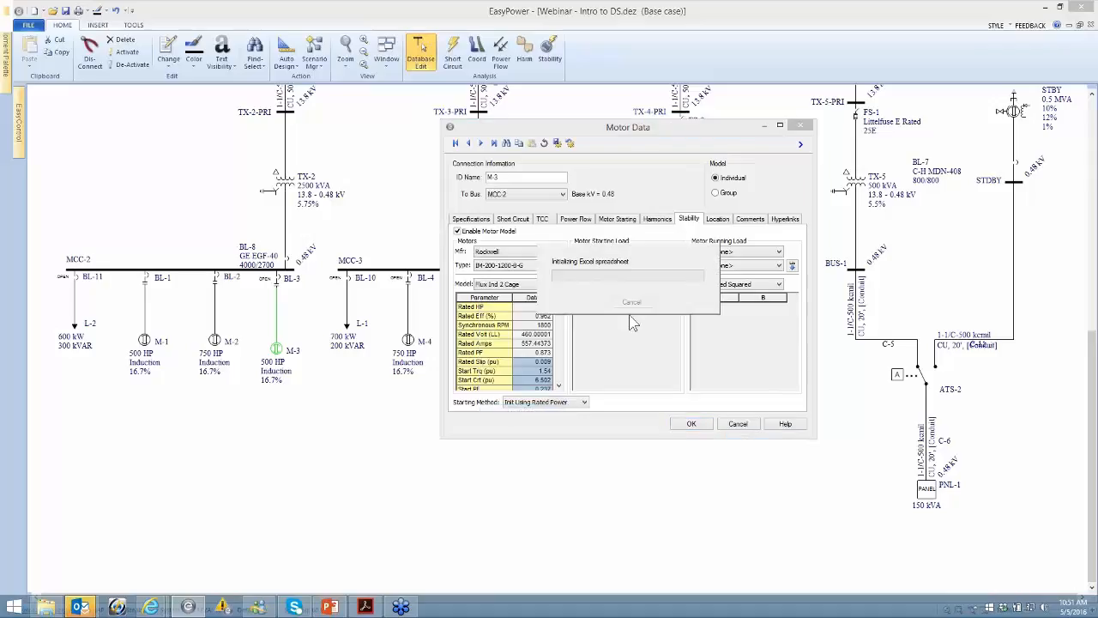
left_click(592, 360)
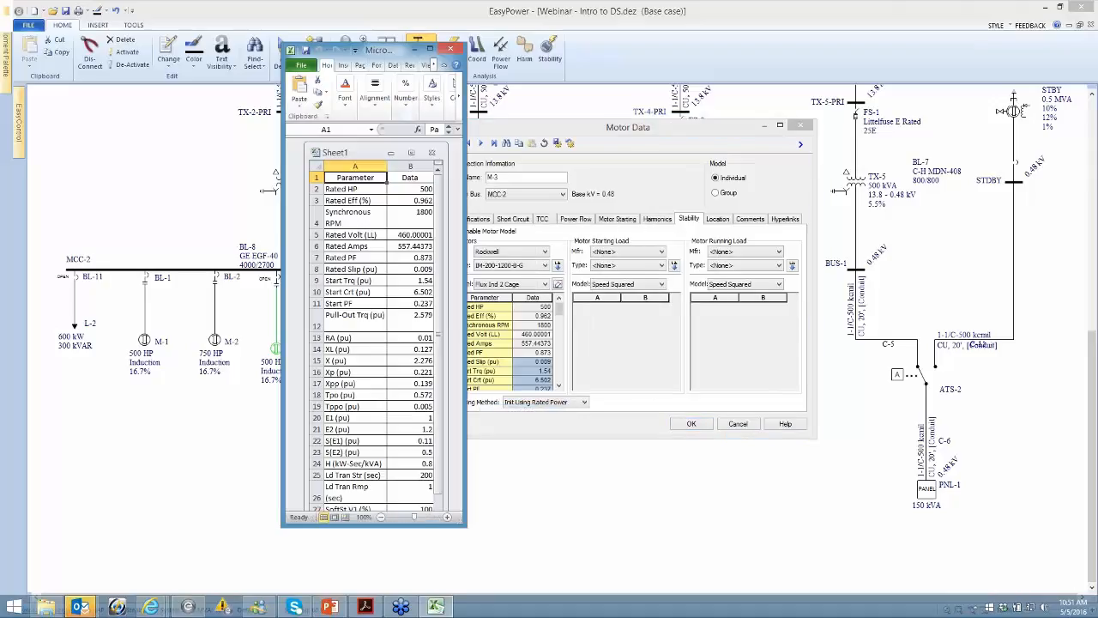
Step: Reposition and widen the Excel window, and delete the Parameter/Data header row from the sheet
left_click_drag(392, 52, 827, 66)
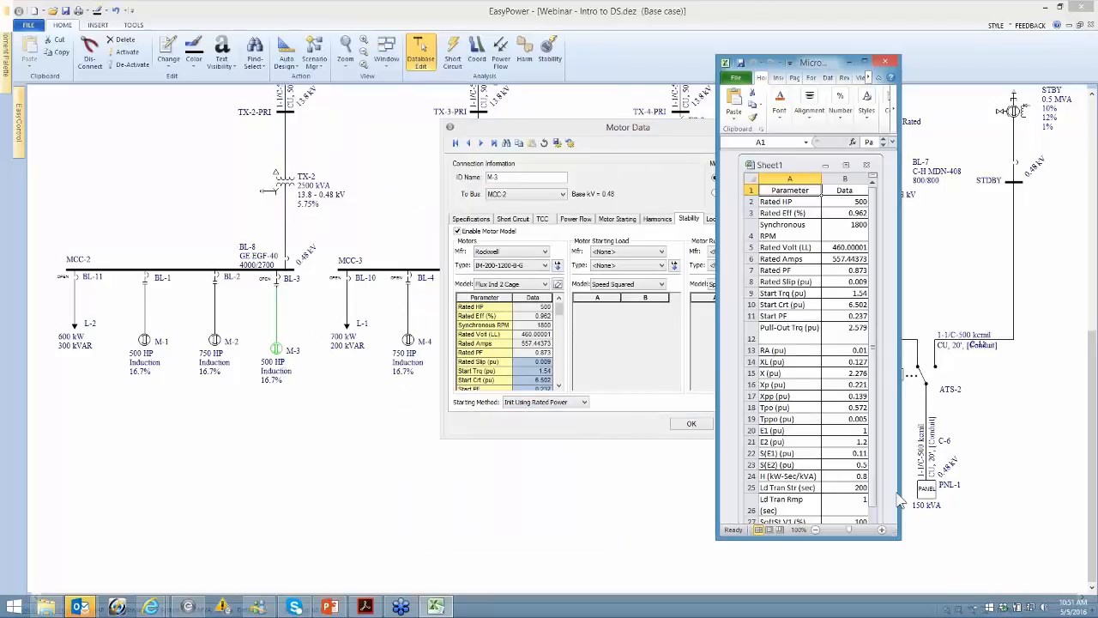
left_click_drag(907, 505, 946, 504)
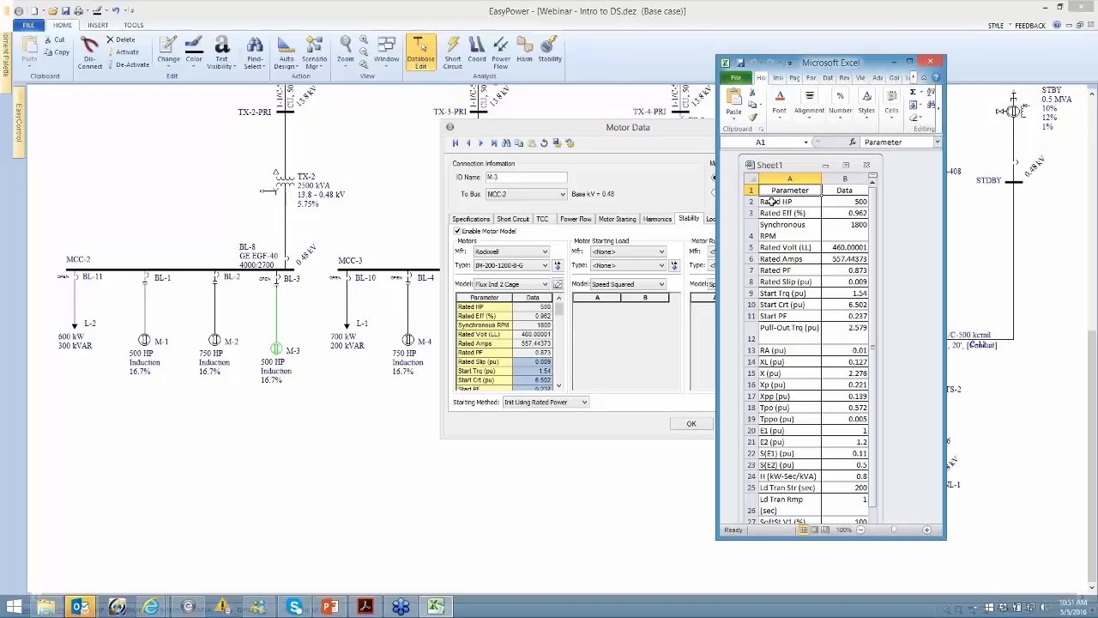
left_click_drag(821, 192, 845, 190)
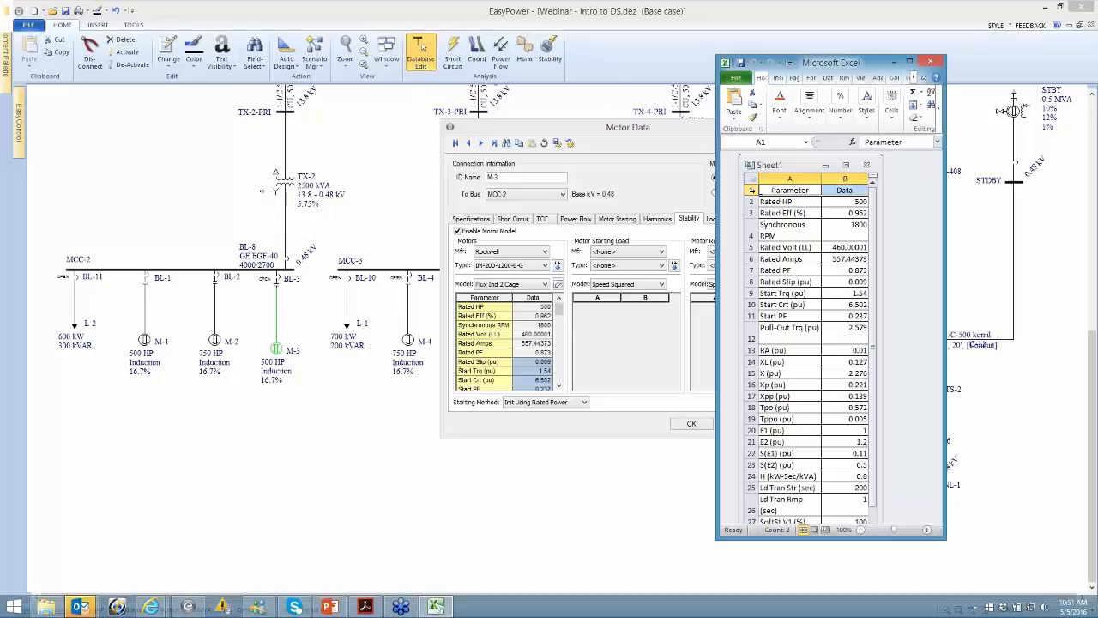
right_click(752, 189)
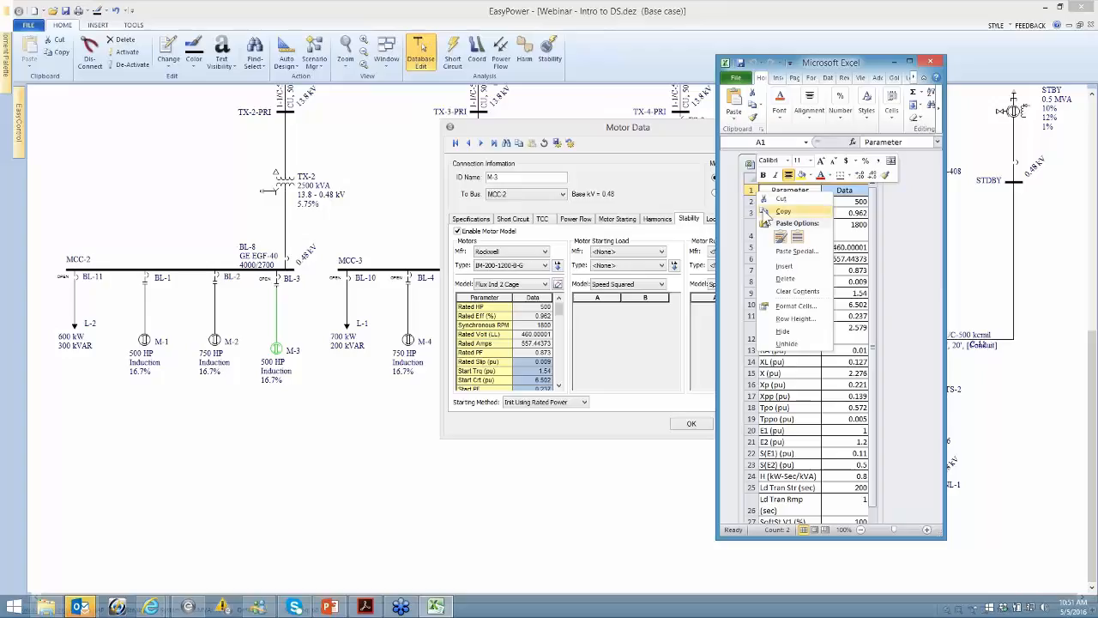
left_click(785, 278)
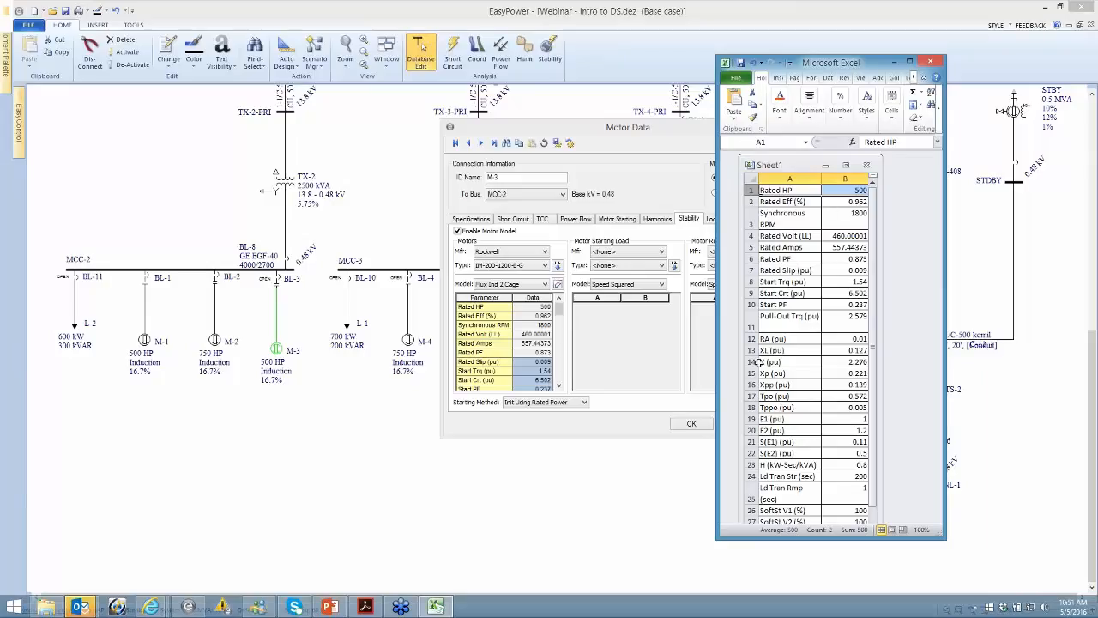
Step: Find the row number of the H (kW-Sec/kVA) parameter in the Excel sheet, and minimize Excel
left_click_drag(811, 69, 1097, 128)
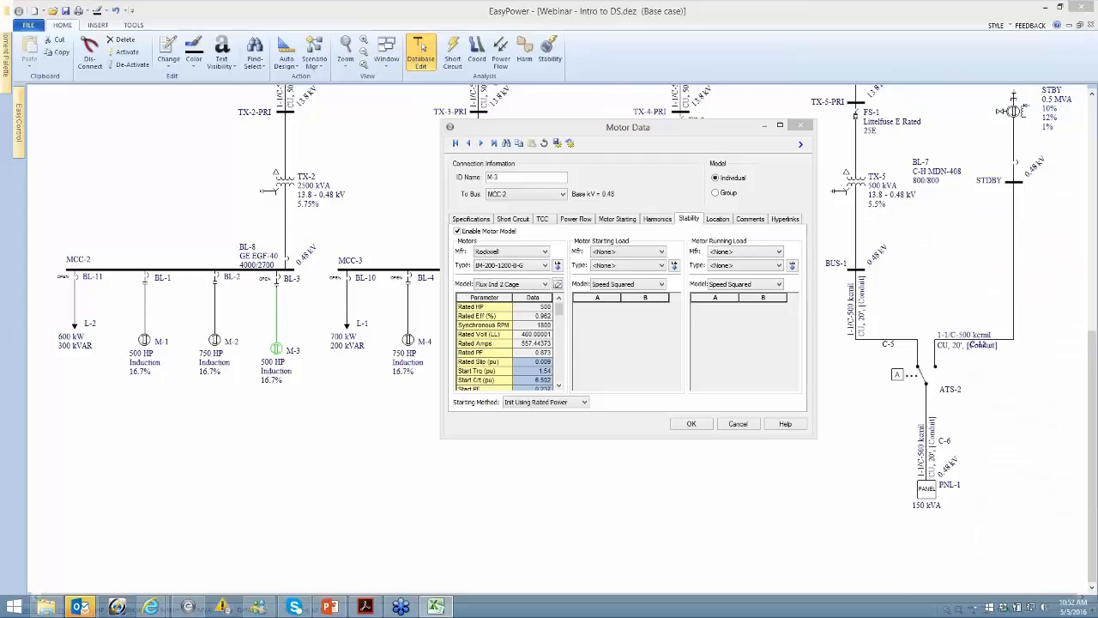
left_click_drag(1097, 128, 581, 86)
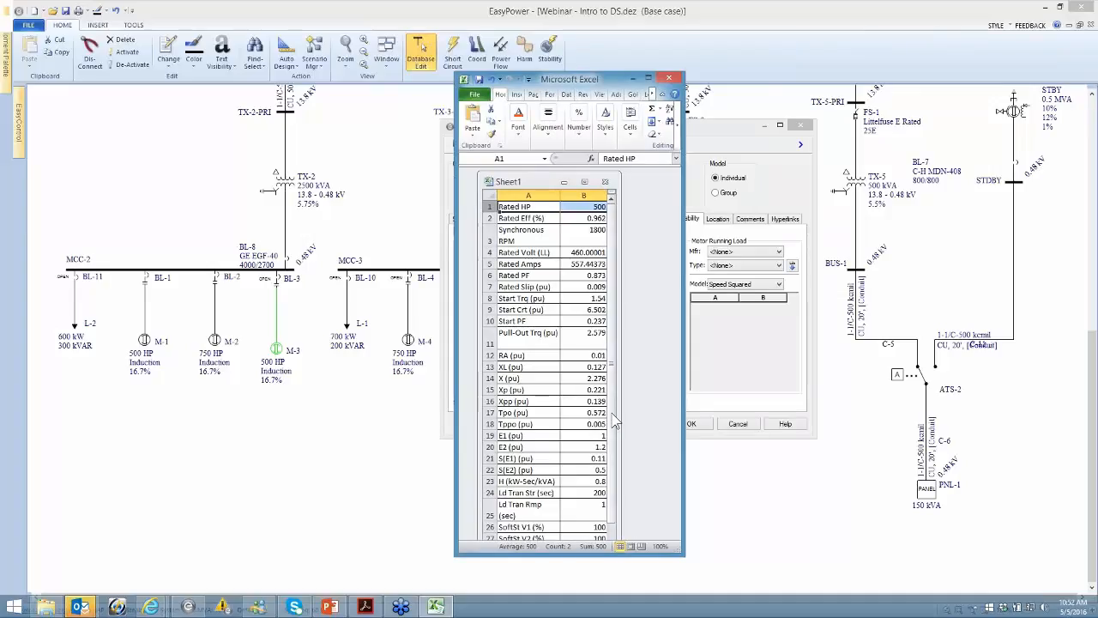
scroll(614, 429, "down", 1)
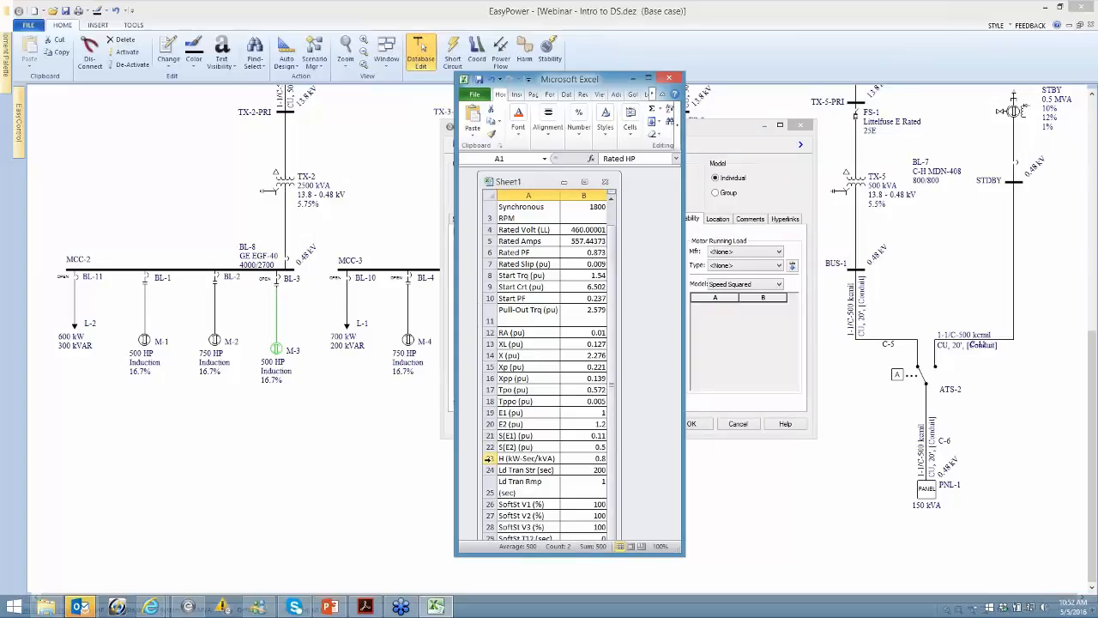
left_click(488, 458)
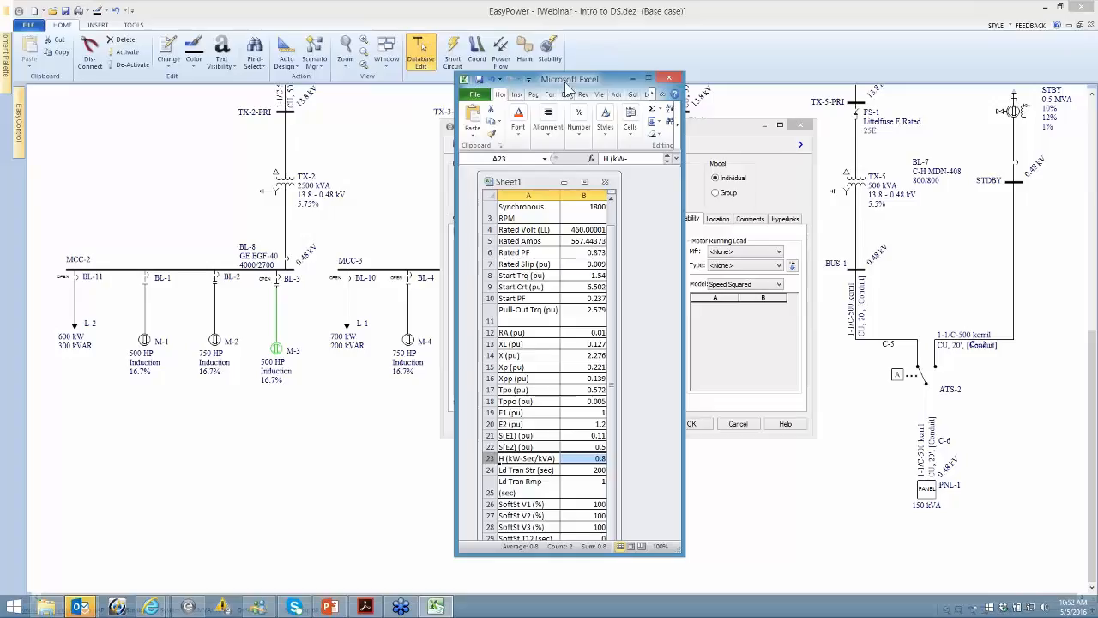
left_click(633, 79)
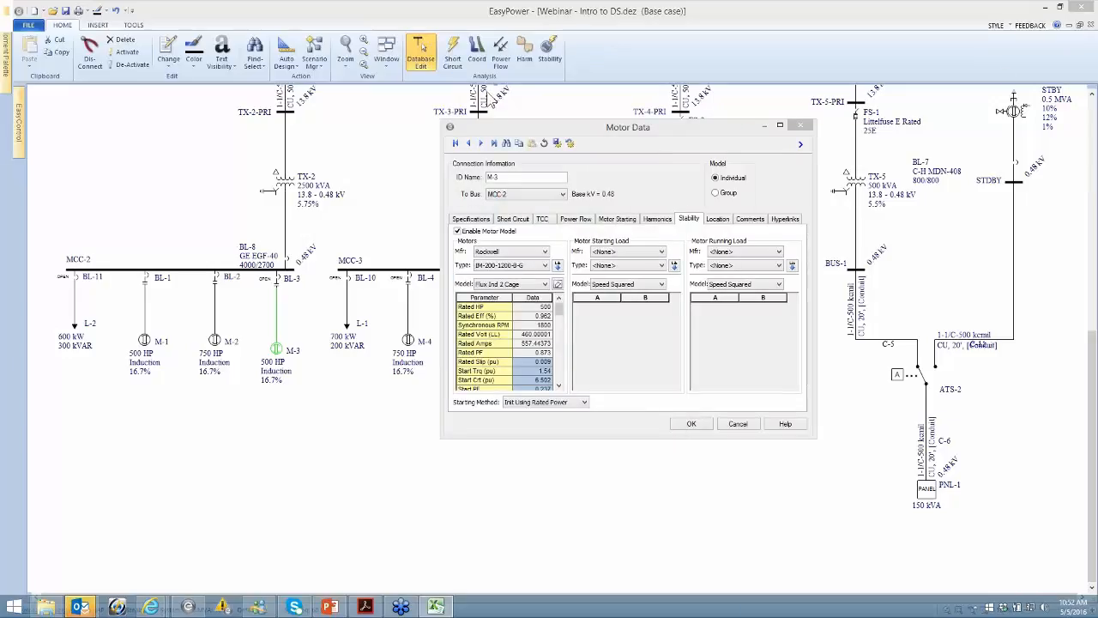
Step: Accept the motor data, return to stability analysis, and close breaker BL-3 with the power flow resolved
left_click(691, 423)
left_click(550, 50)
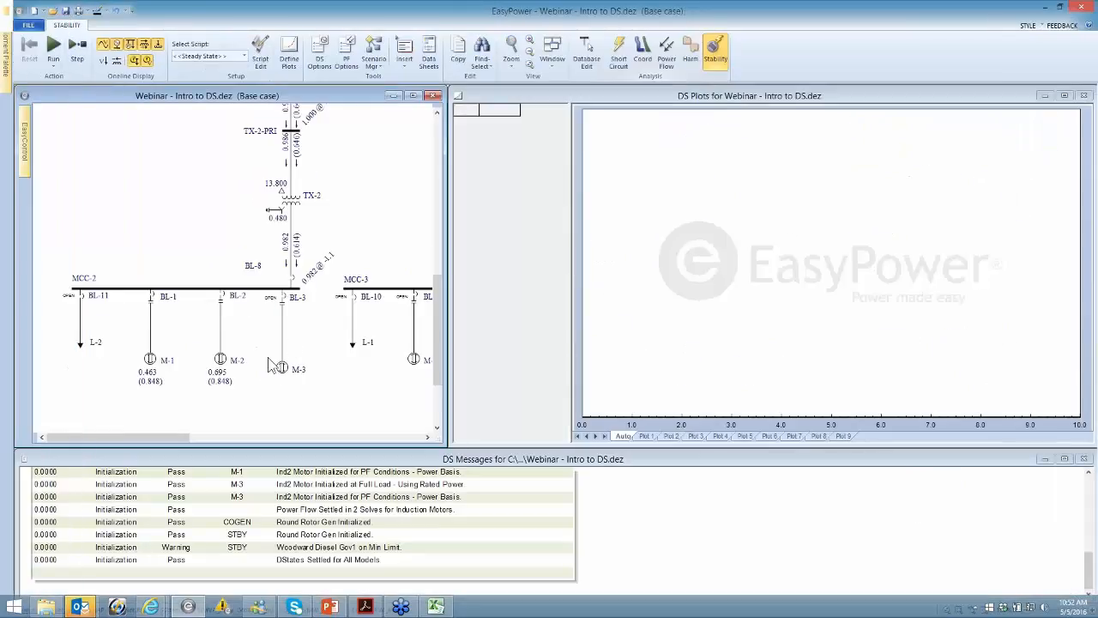
right_click(290, 314)
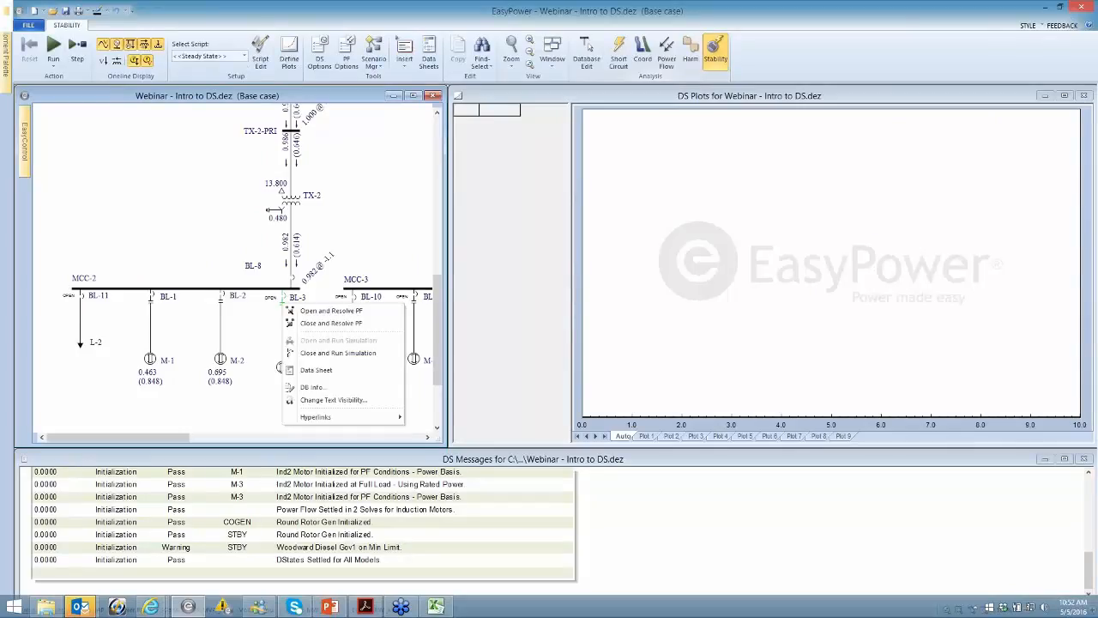
left_click(328, 323)
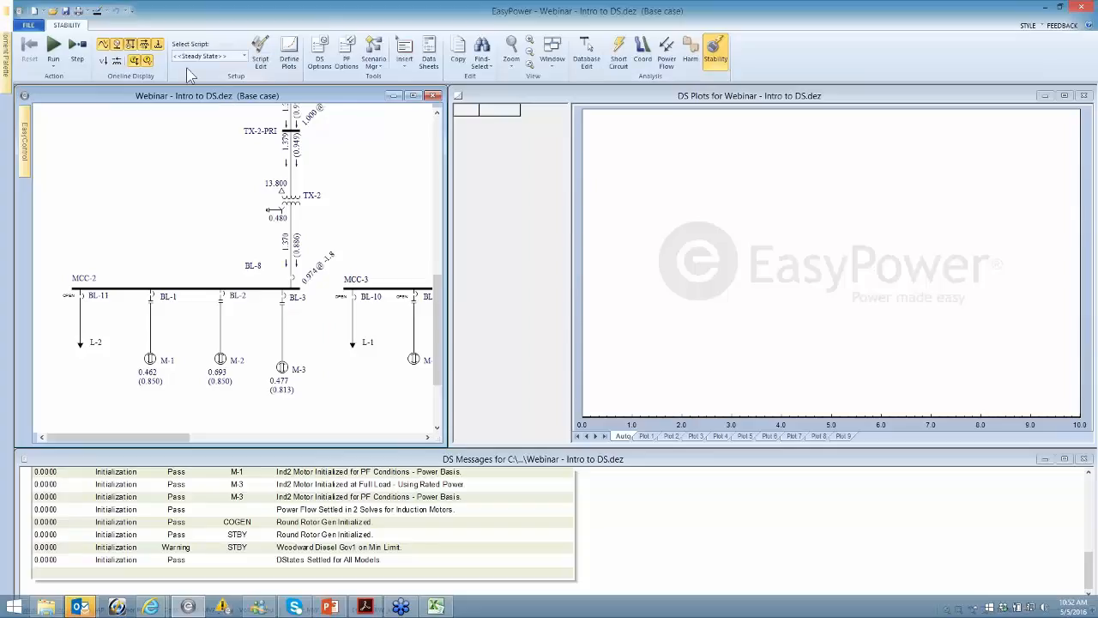
Step: Create a new simulation script named "load change"
left_click(260, 51)
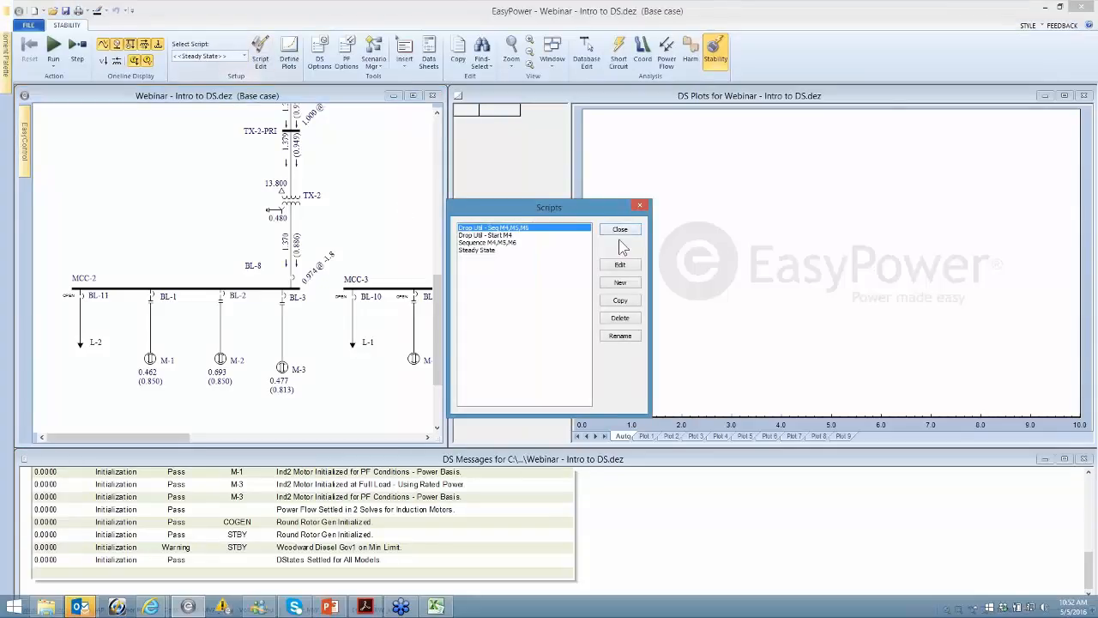
left_click(620, 282)
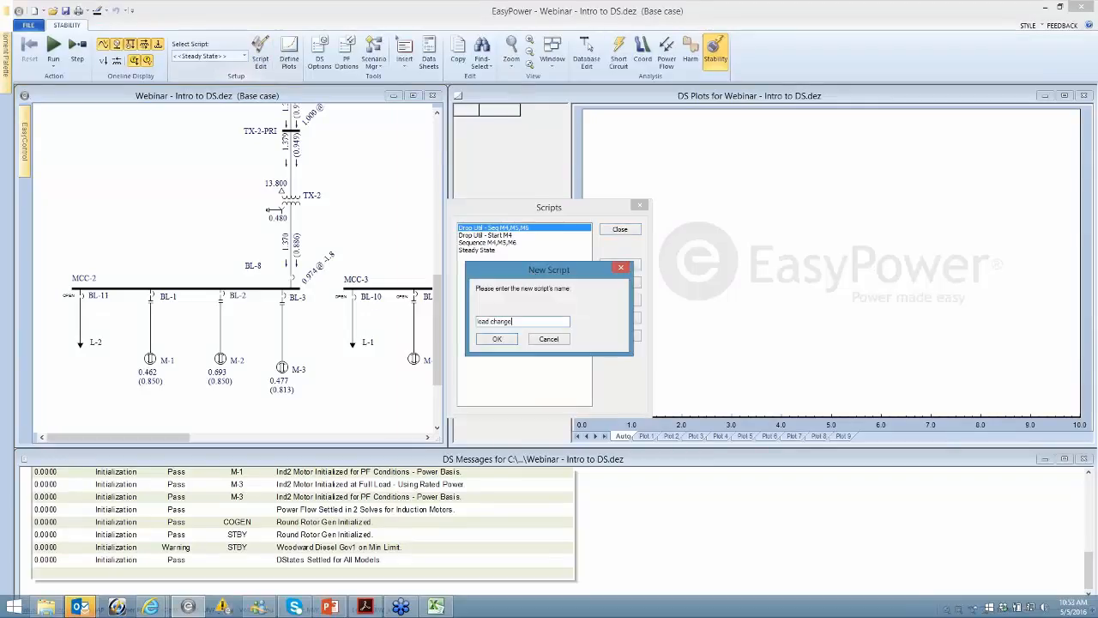
left_click(498, 339)
left_click_drag(485, 204, 496, 213)
Step: Add a Run for Time command with a time of 1 as the script's first line
left_click(464, 235)
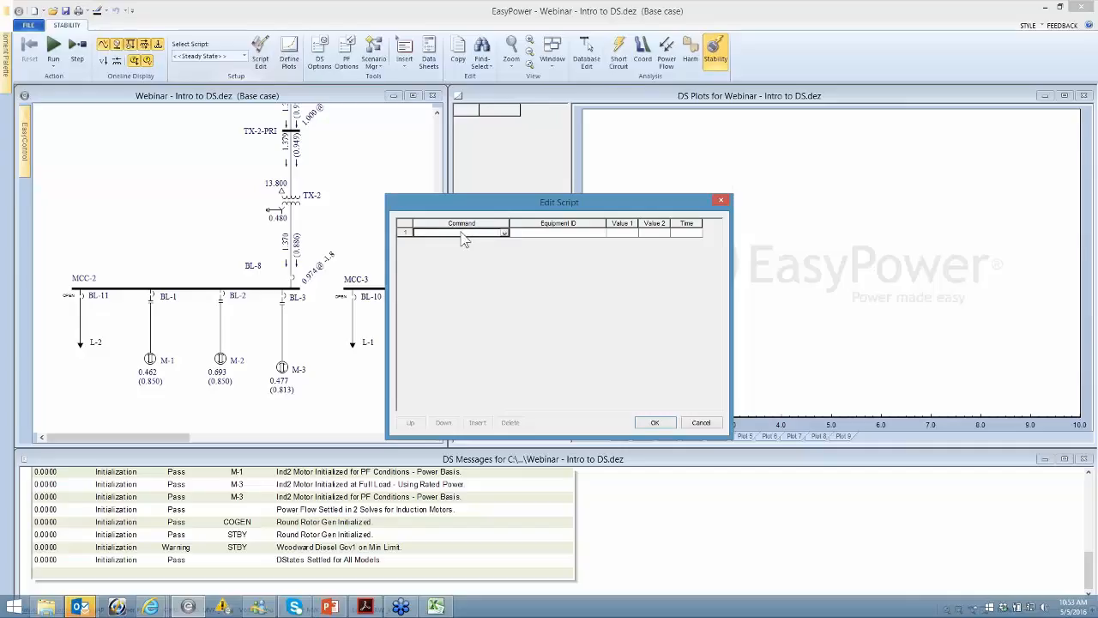
left_click(504, 233)
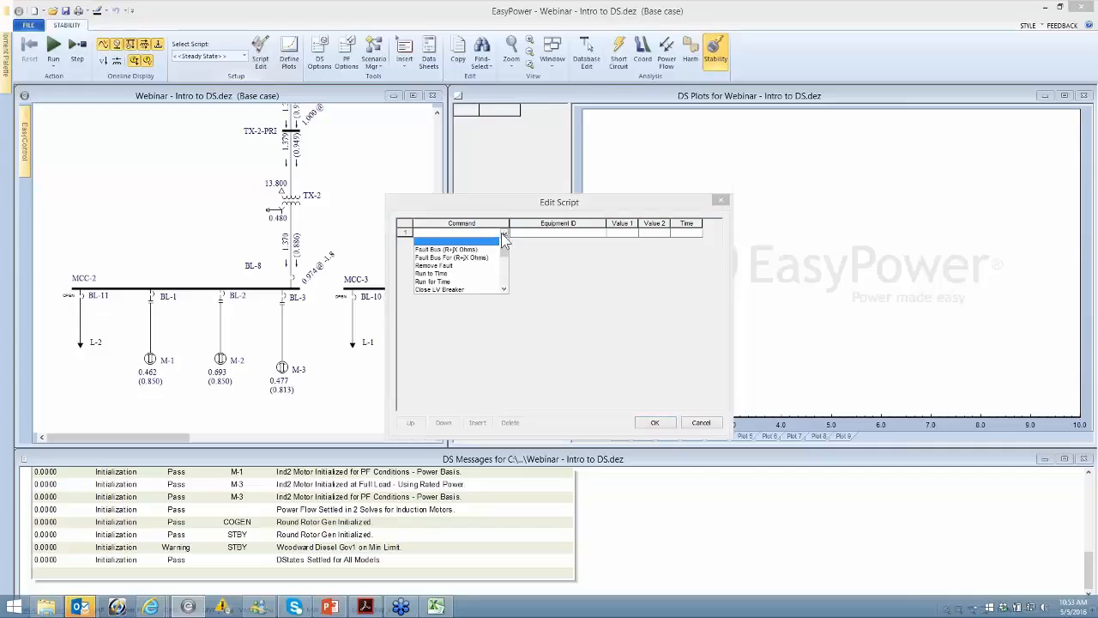
left_click(448, 281)
left_click(686, 224)
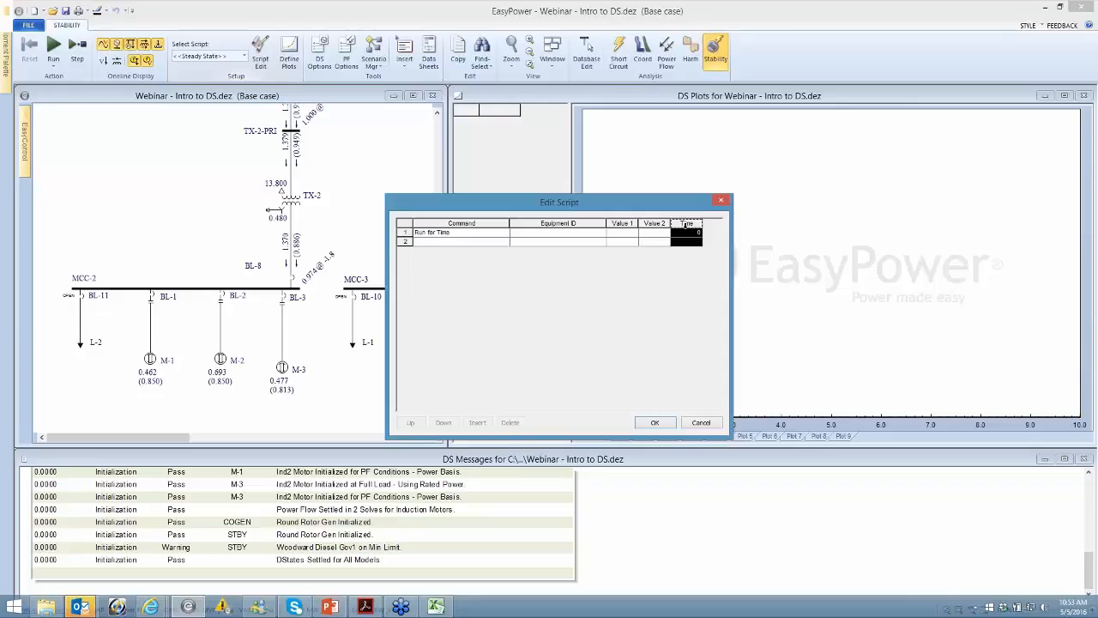
left_click(688, 233)
left_click_drag(692, 234, 776, 244)
type("1")
Step: Add a Close LV Breaker command for BL-3 as the script's second line
left_click(490, 243)
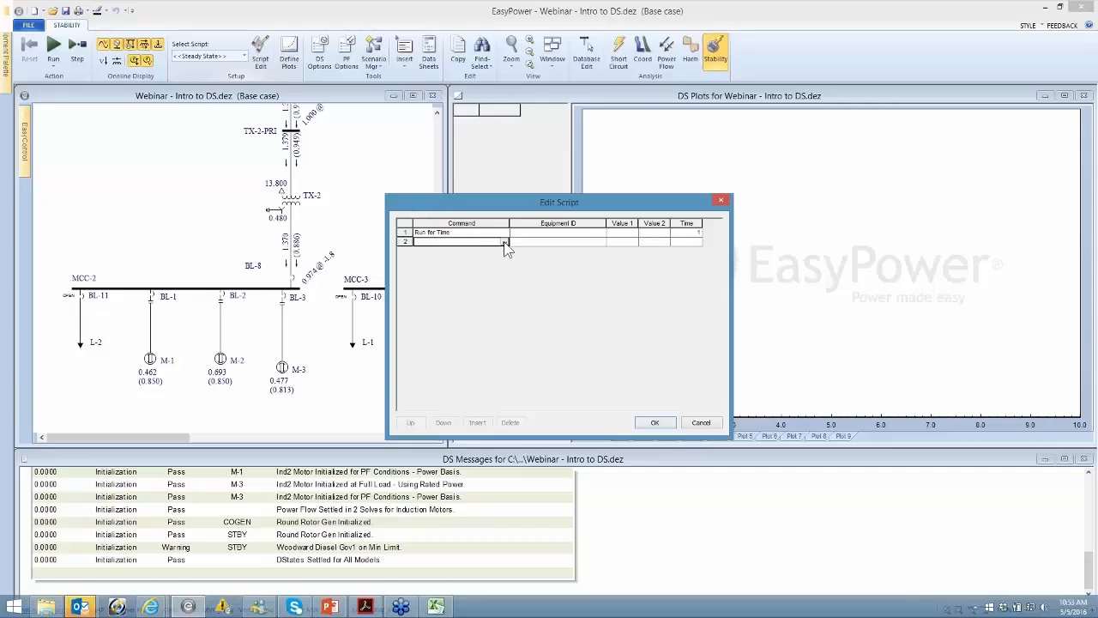
left_click(504, 242)
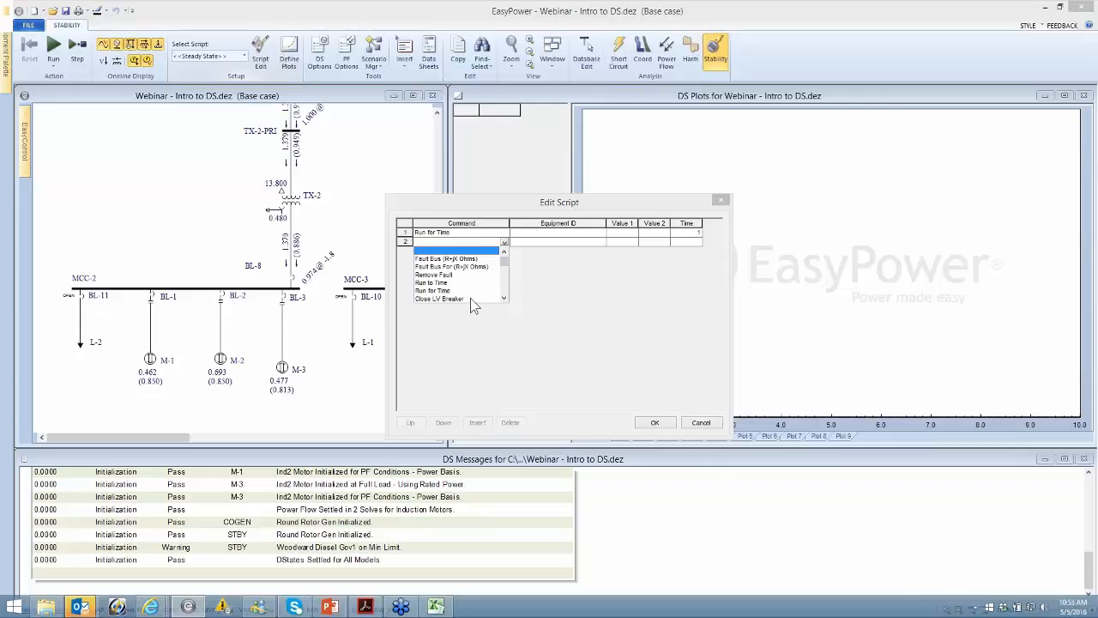
left_click(477, 298)
left_click(525, 245)
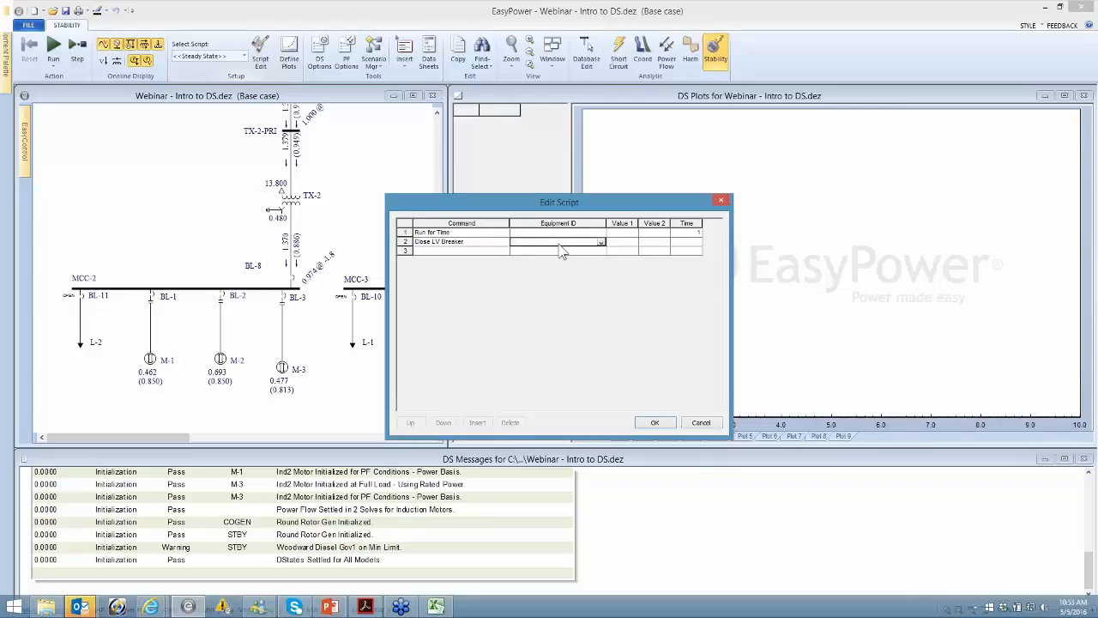
left_click(601, 243)
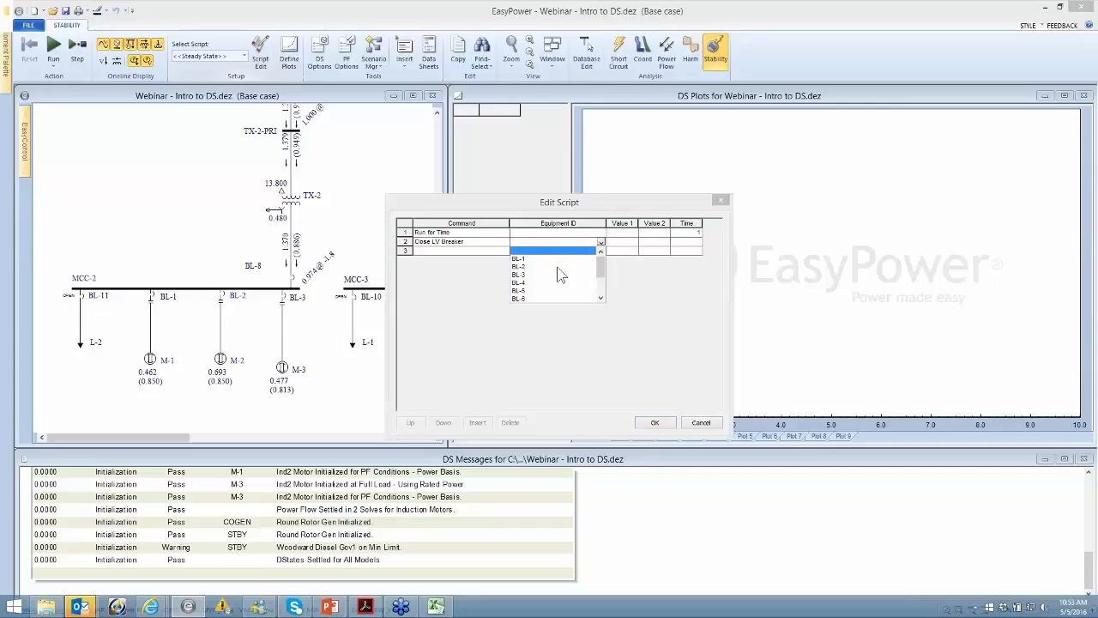
left_click(529, 274)
left_click(637, 245)
Step: Add another Run for Time command with a time of 1 as the script's third line
left_click(495, 254)
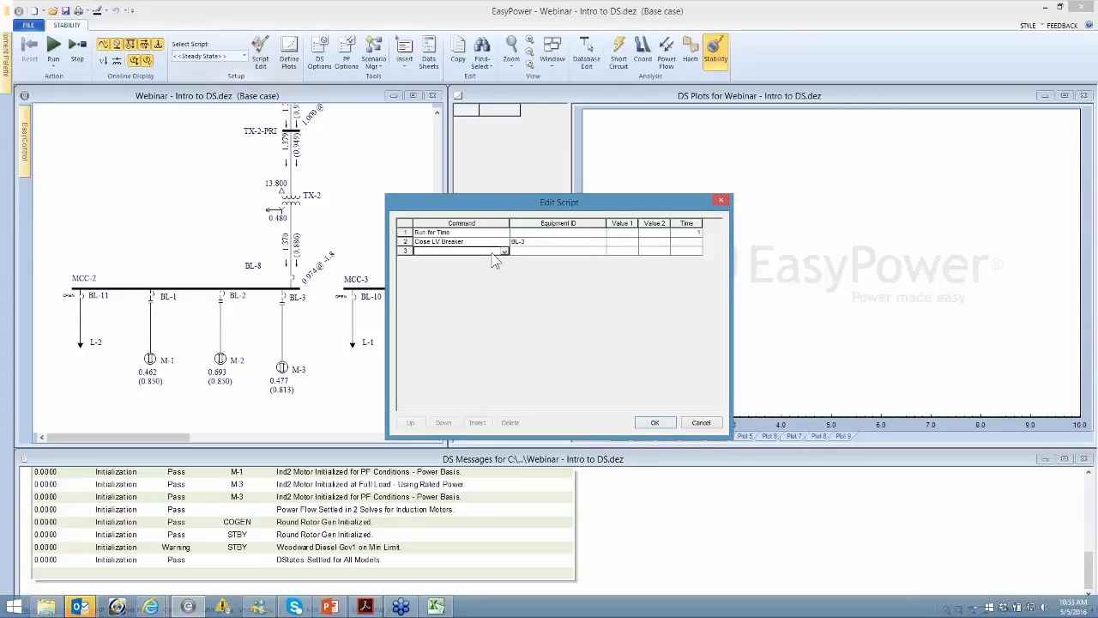
left_click(505, 251)
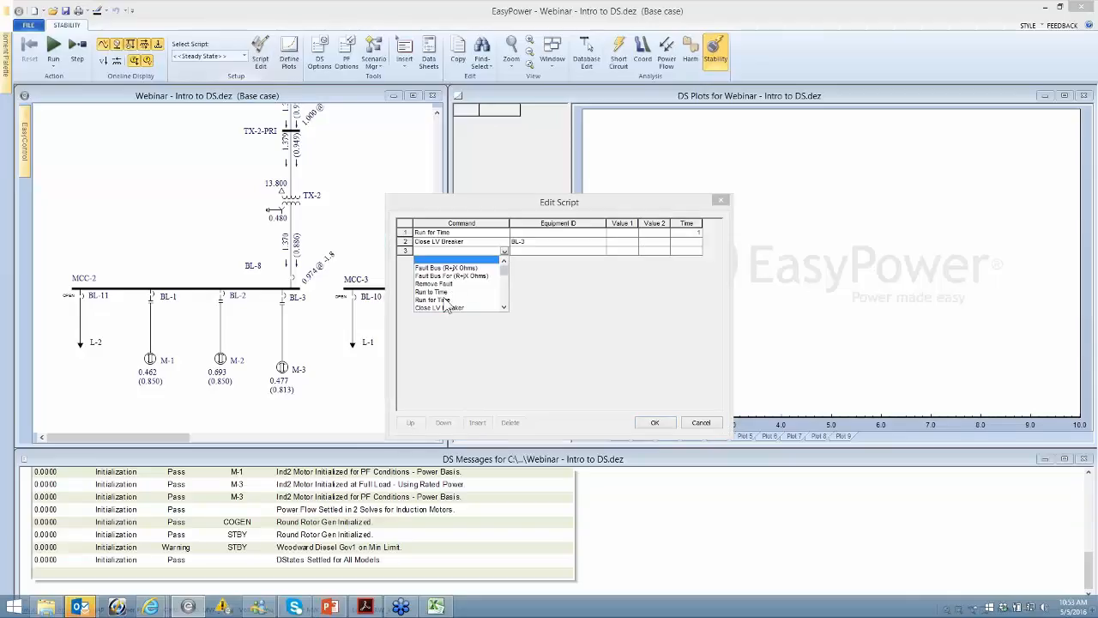
left_click(446, 299)
left_click(520, 253)
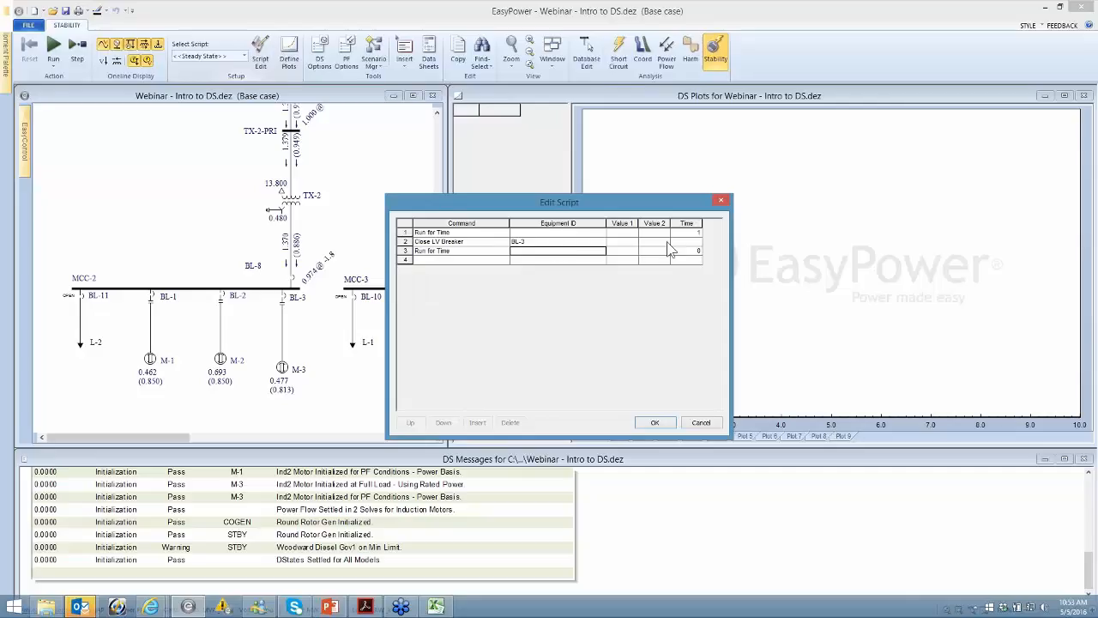
left_click(689, 253)
Step: Add a Set Motor Parameter command for motor M-3 as the script's fourth line
left_click(489, 260)
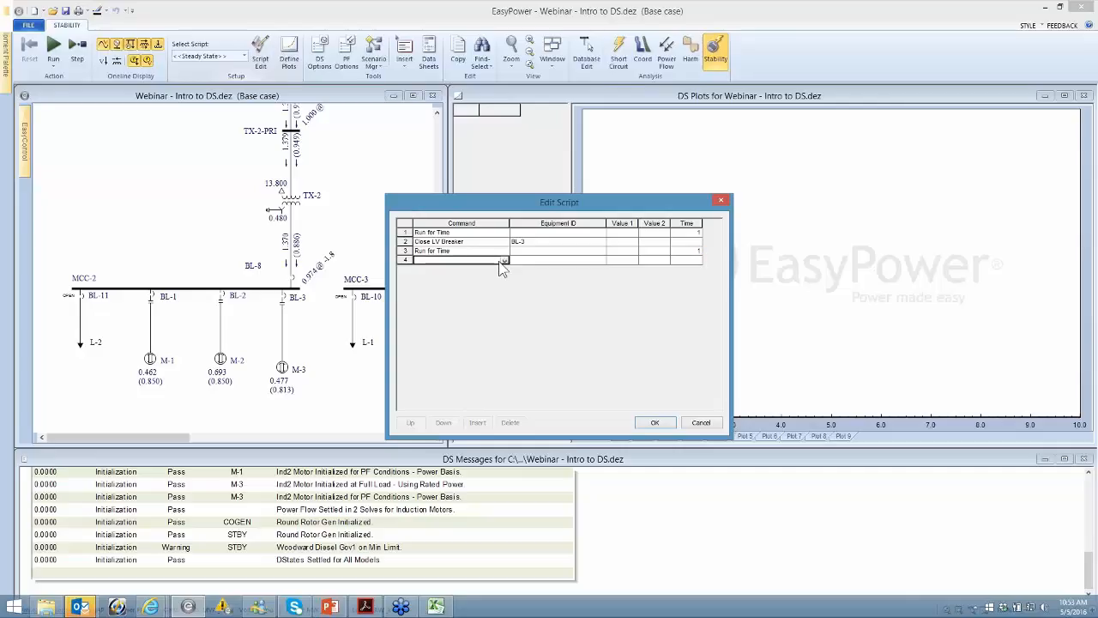
left_click(503, 261)
left_click_drag(505, 274, 500, 318)
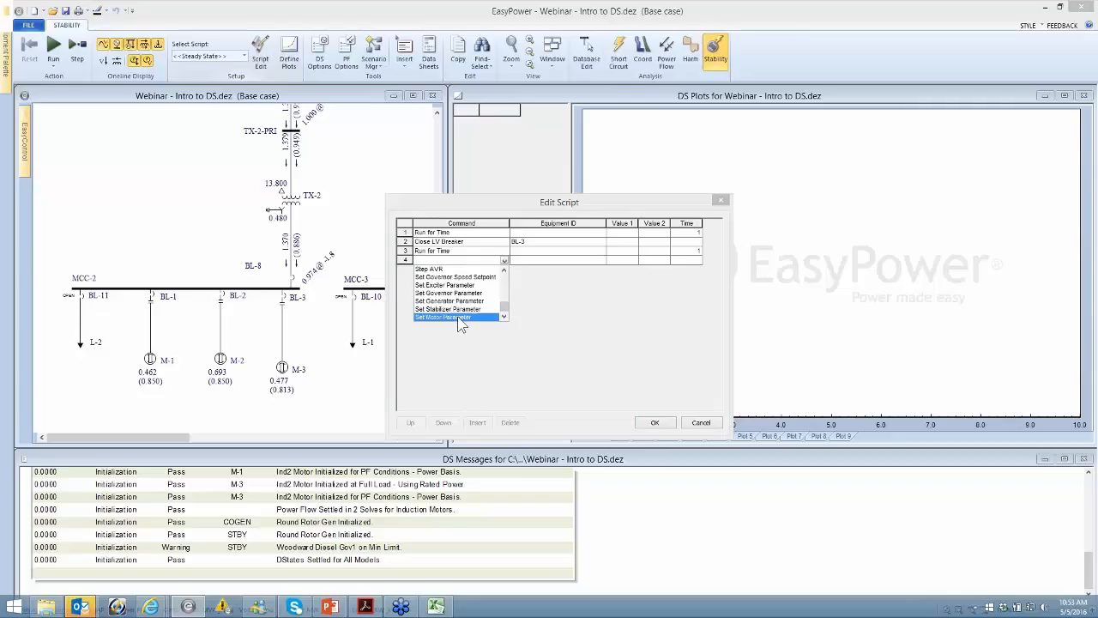
left_click(459, 317)
left_click(528, 261)
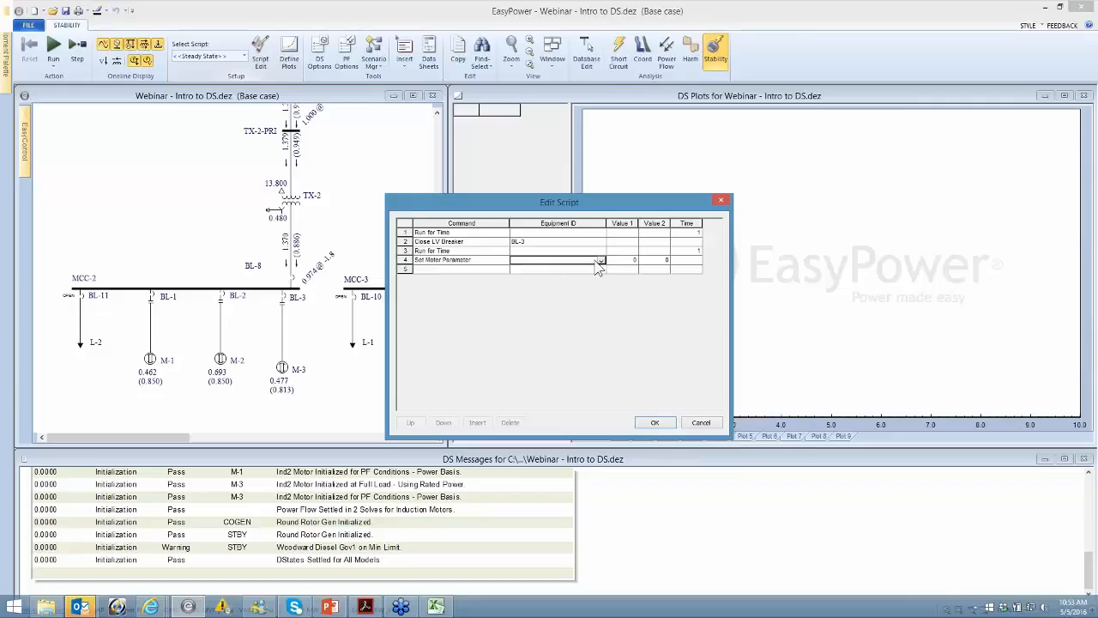
left_click(600, 261)
left_click(529, 301)
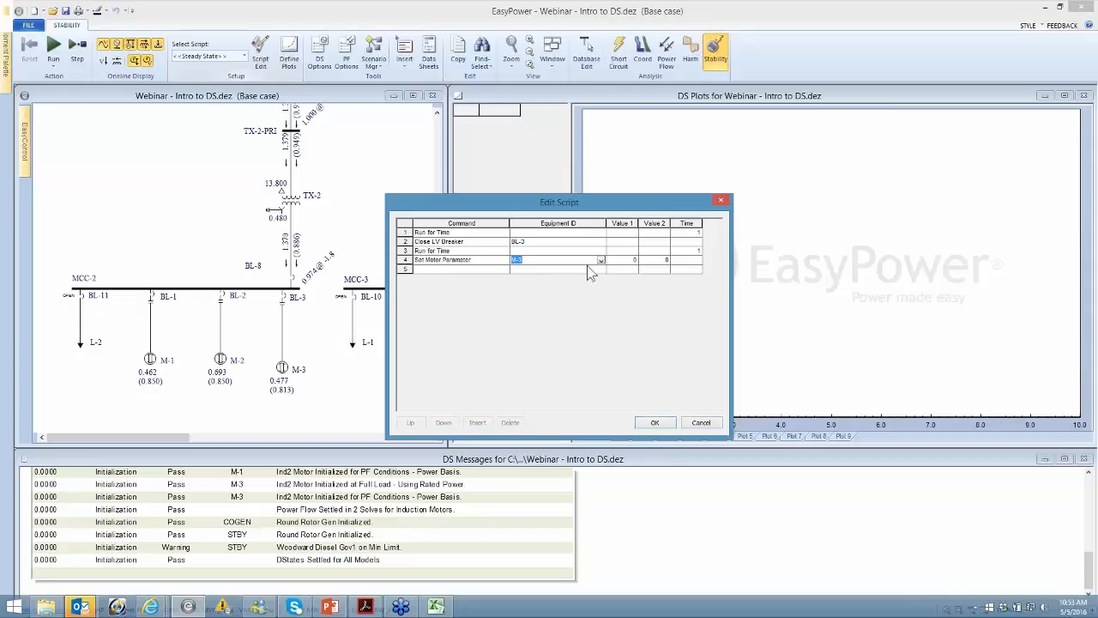
Step: Set the M-3 Set Motor Parameter line's Value 1 to 23, the inertia row number in the Excel motor data, and Value 2 to 1.5
left_click(625, 260)
left_click_drag(1097, 221, 606, 96)
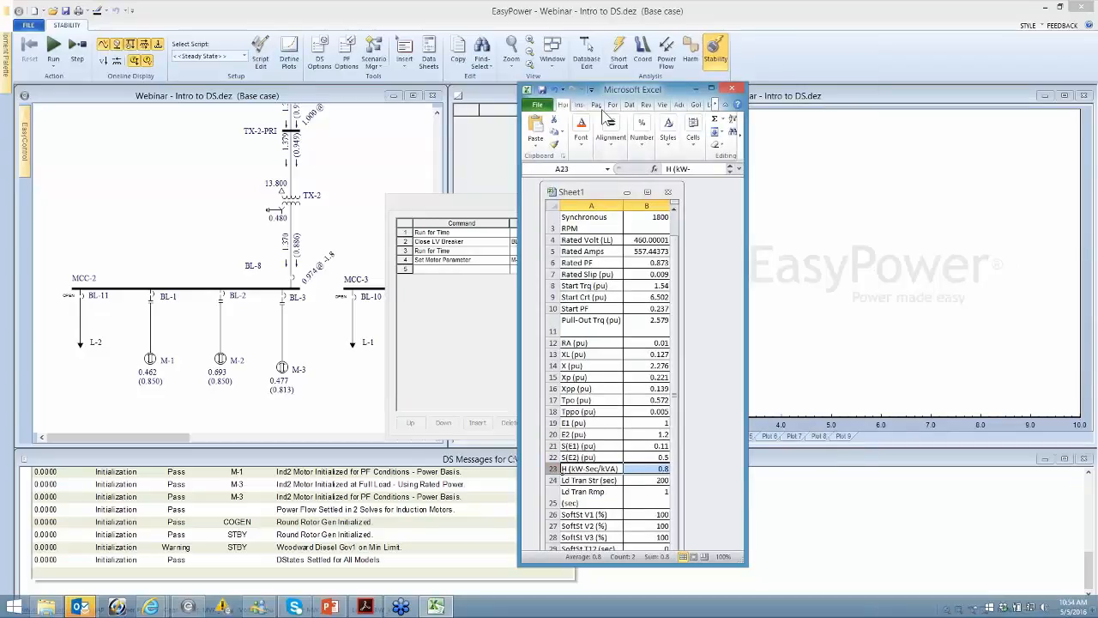
left_click_drag(644, 94, 1097, 120)
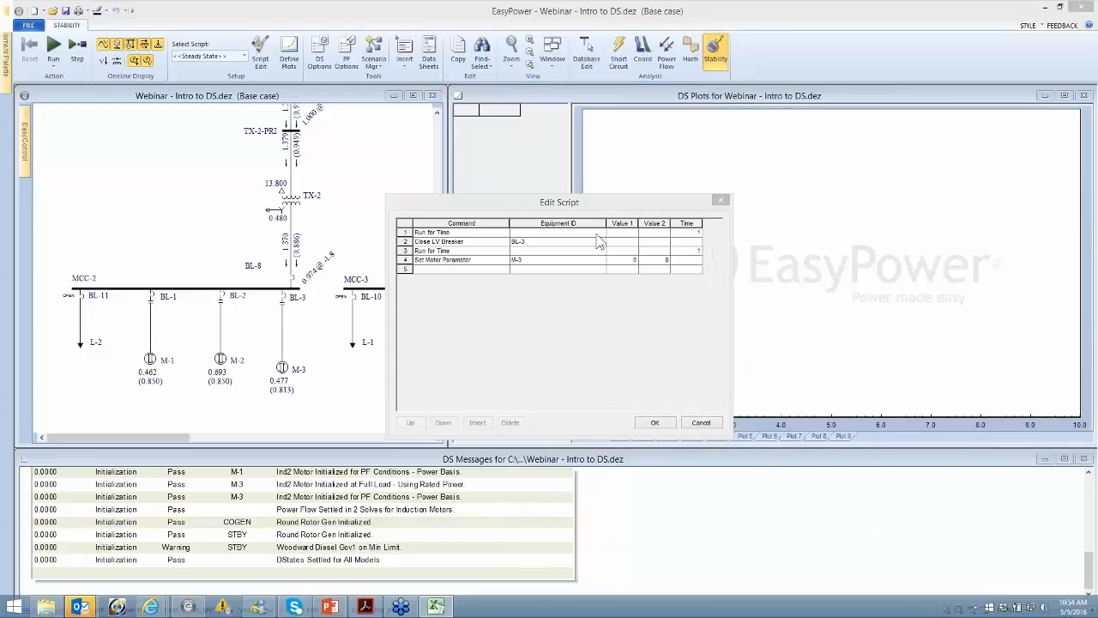
left_click_drag(626, 259, 640, 262)
double_click(635, 259)
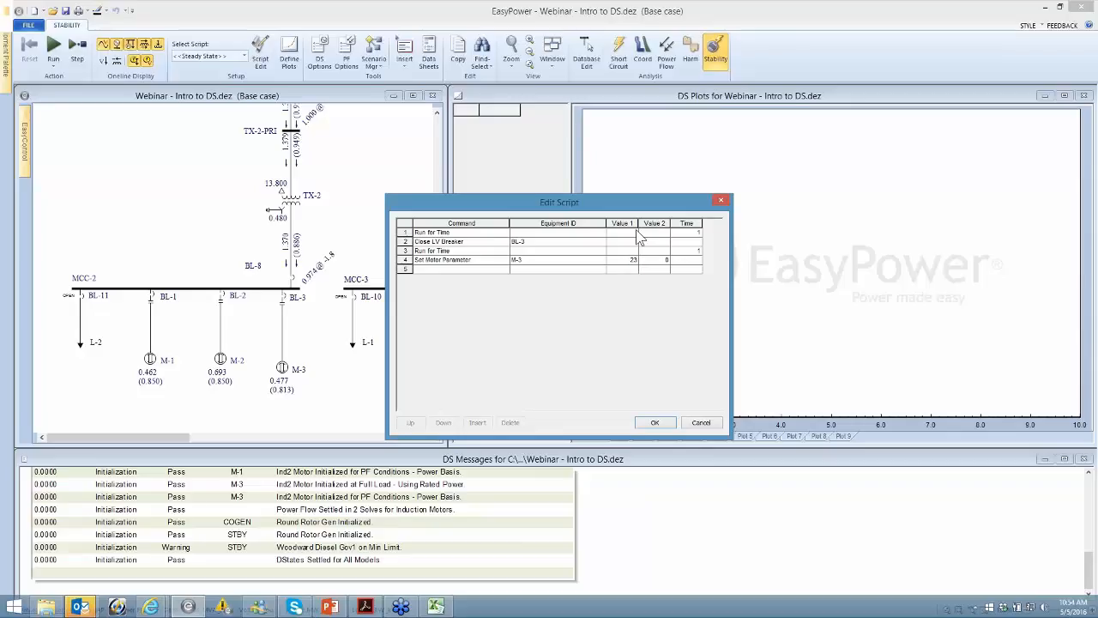
double_click(666, 260)
Step: Add a Run for Time command with a time of 3 as the script's fifth line, then save and close the scripts
left_click(491, 269)
left_click(504, 269)
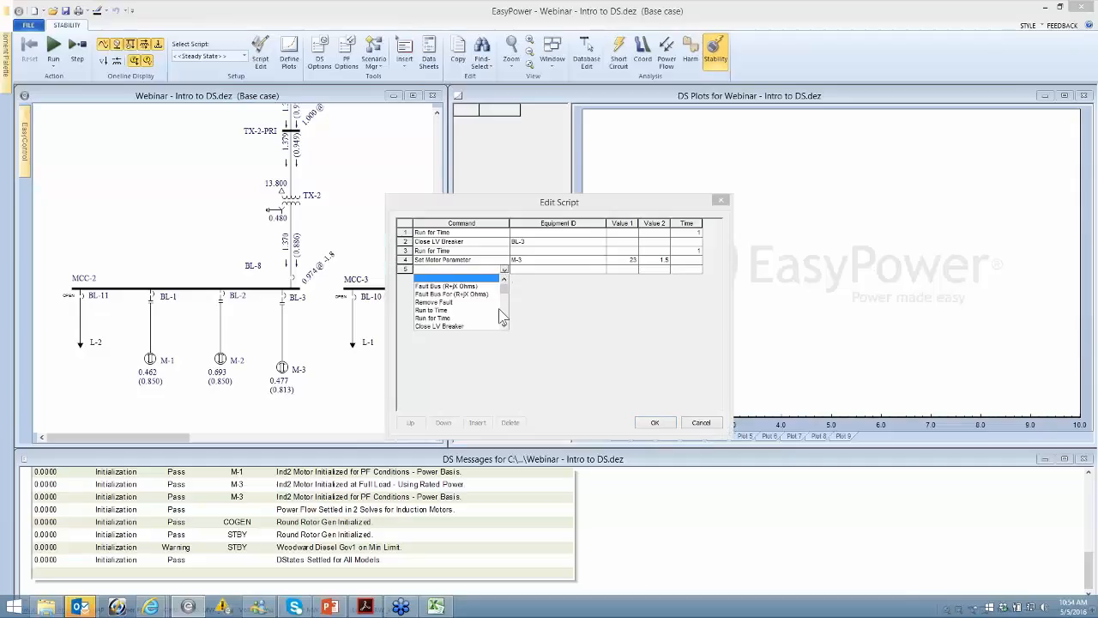
left_click(446, 317)
left_click(682, 271)
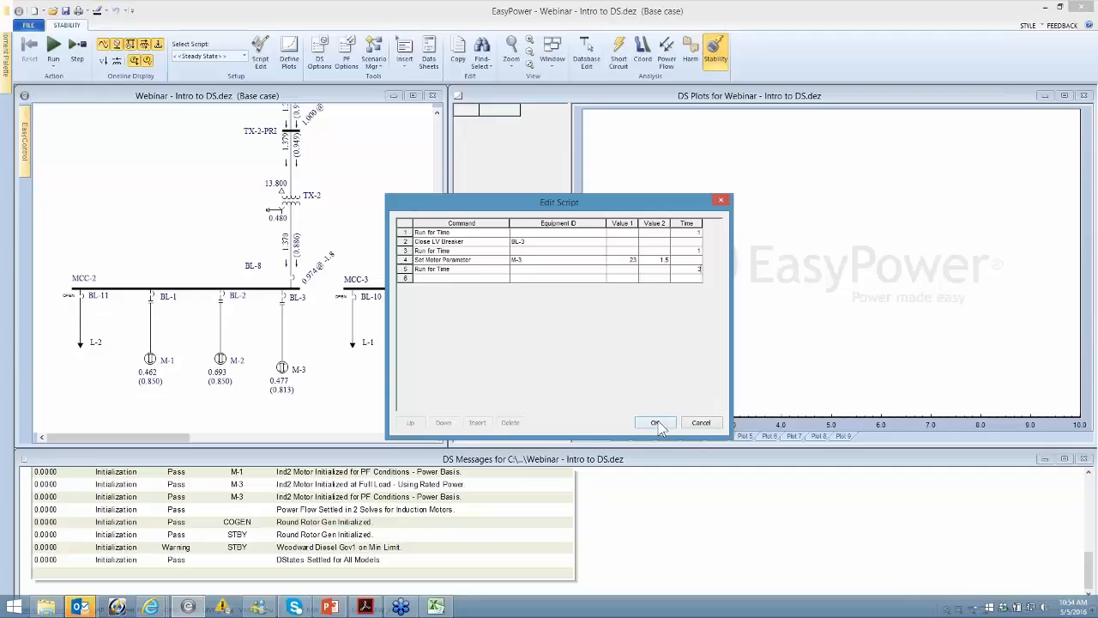
left_click(655, 422)
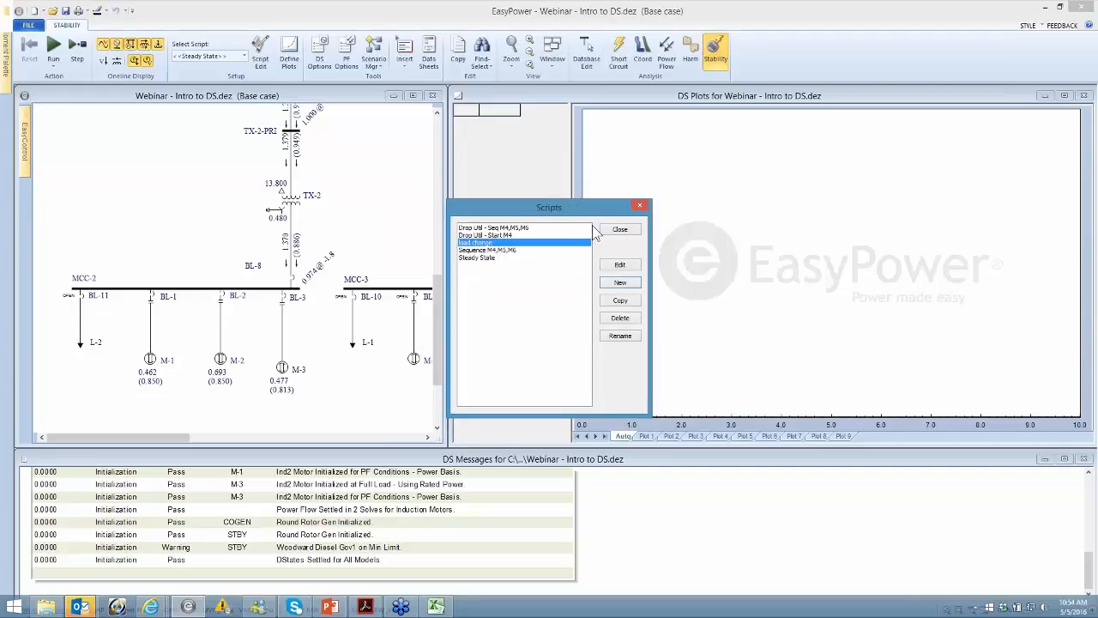
left_click(620, 230)
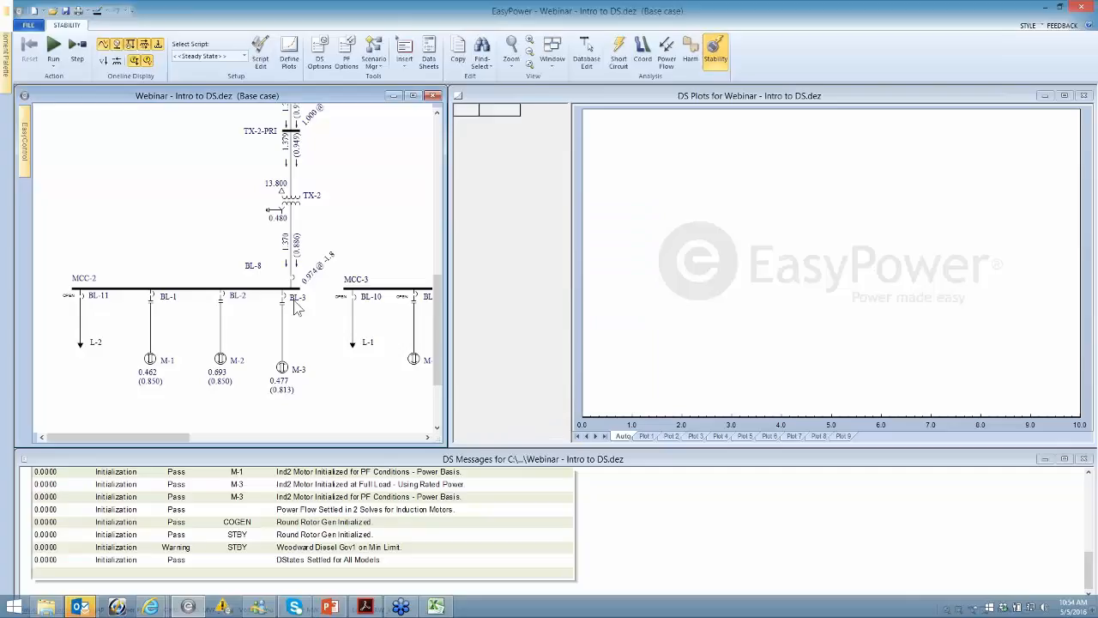
Step: Open breaker BL-3 feeding motor M-3 and resolve the power flow
right_click(284, 298)
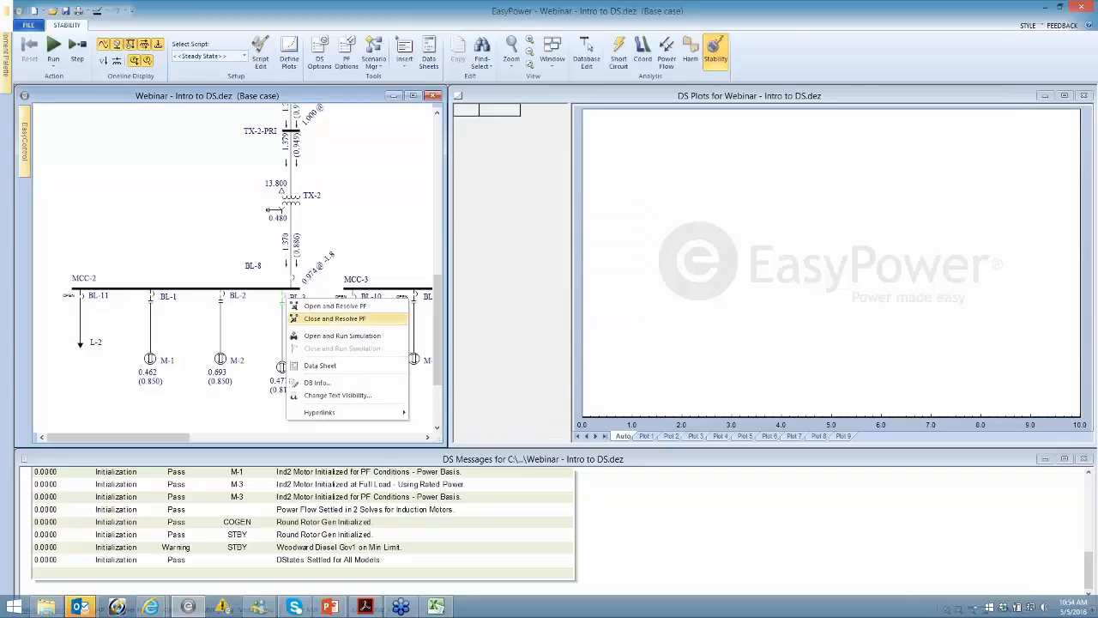
left_click(327, 320)
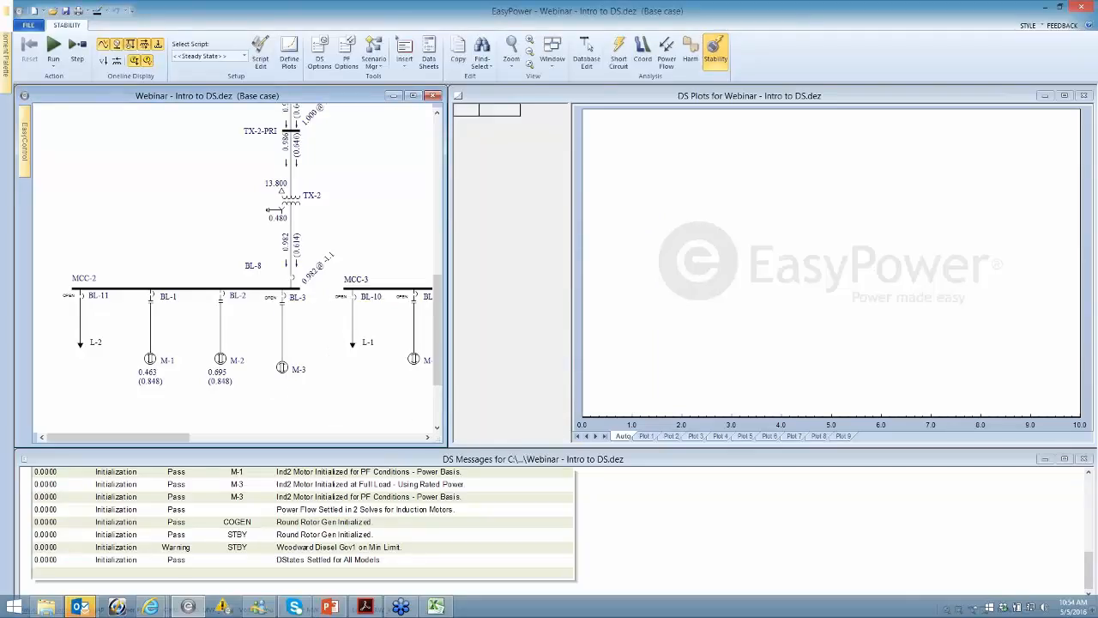
left_click_drag(231, 198, 234, 212)
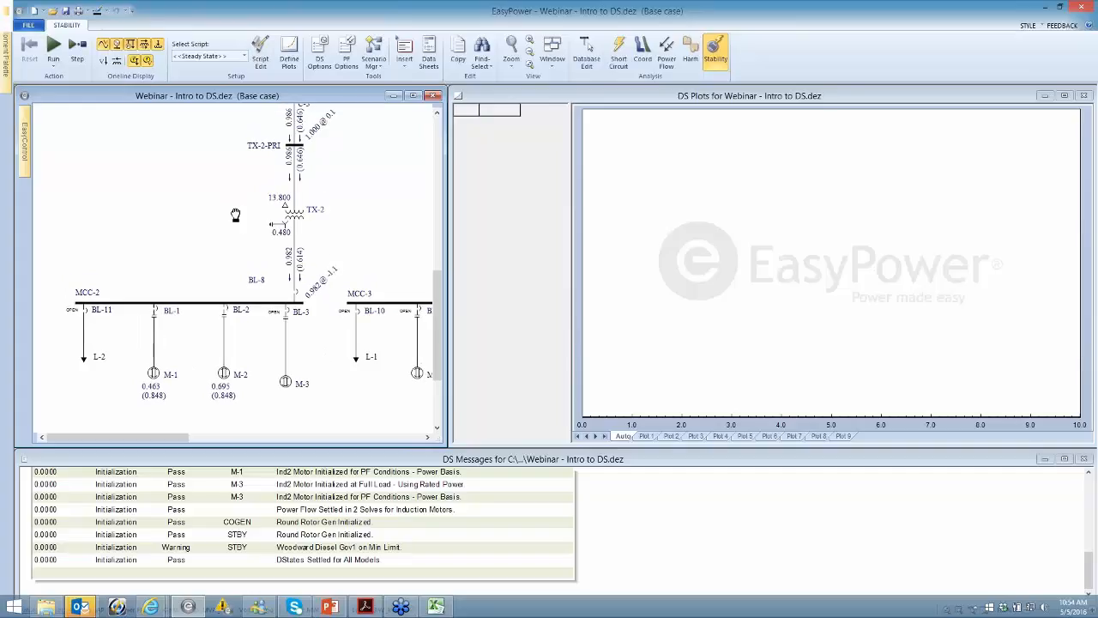
Step: Turn off the data view in the DS plots and select the load change script for the simulation
left_click(486, 98)
left_click(395, 41)
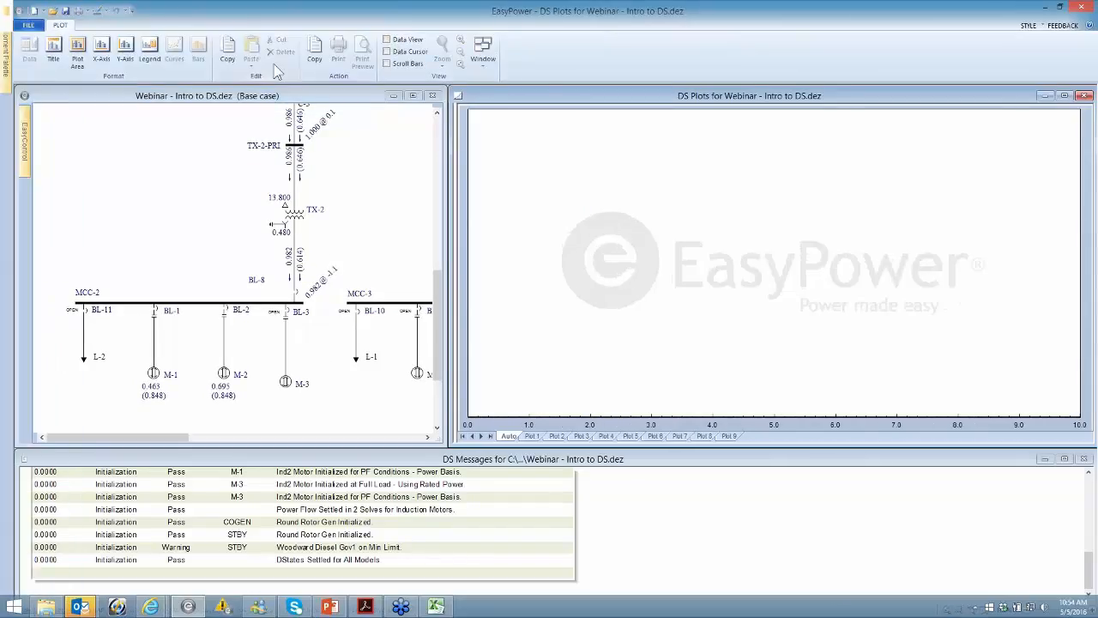
left_click(165, 94)
left_click(244, 56)
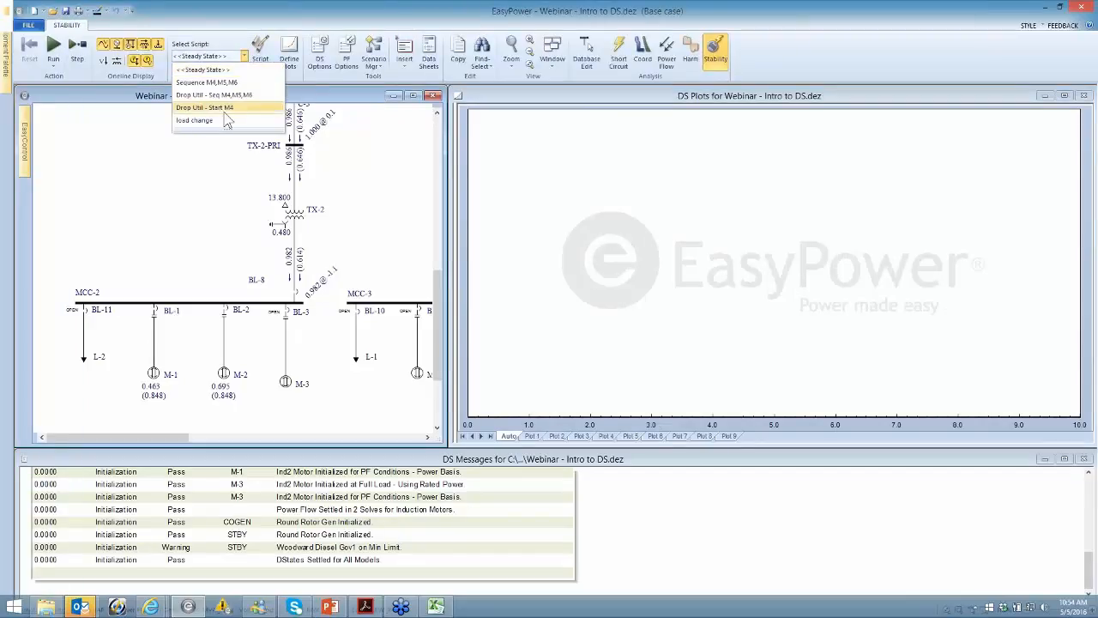
left_click(213, 120)
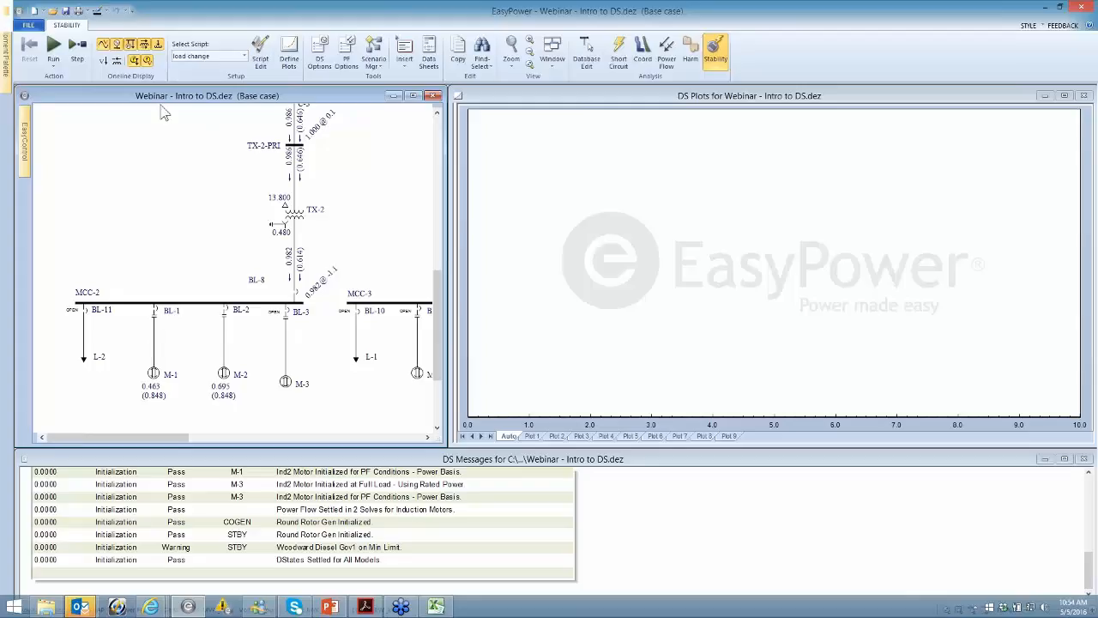
Step: Look through the last plots for an unused one and open the channel definition of Plot 8
left_click(679, 437)
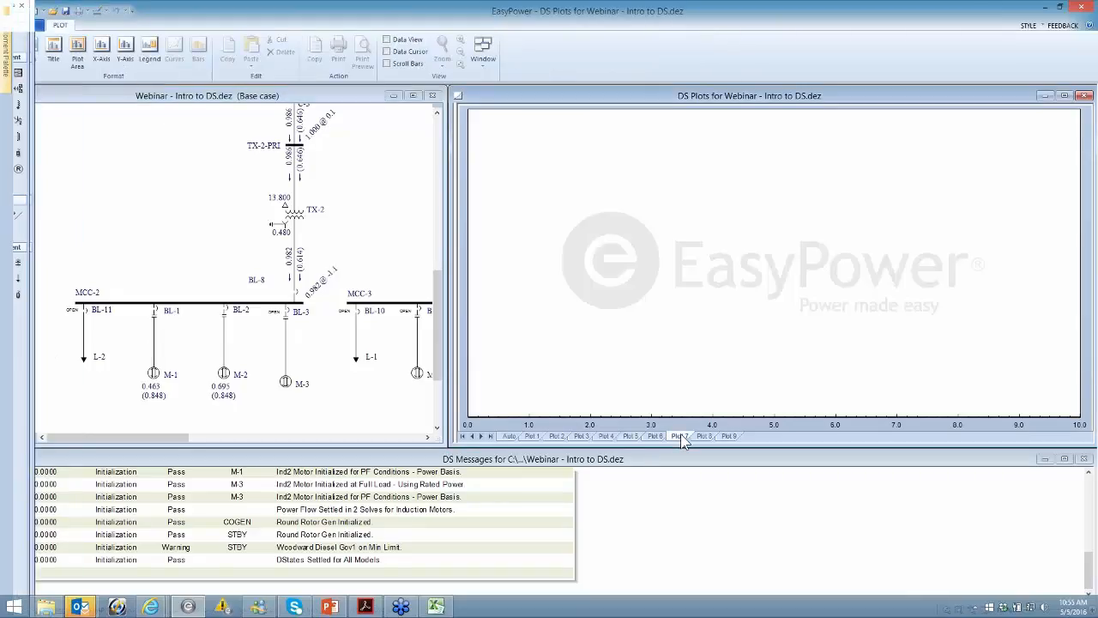
left_click(703, 435)
left_click(367, 192)
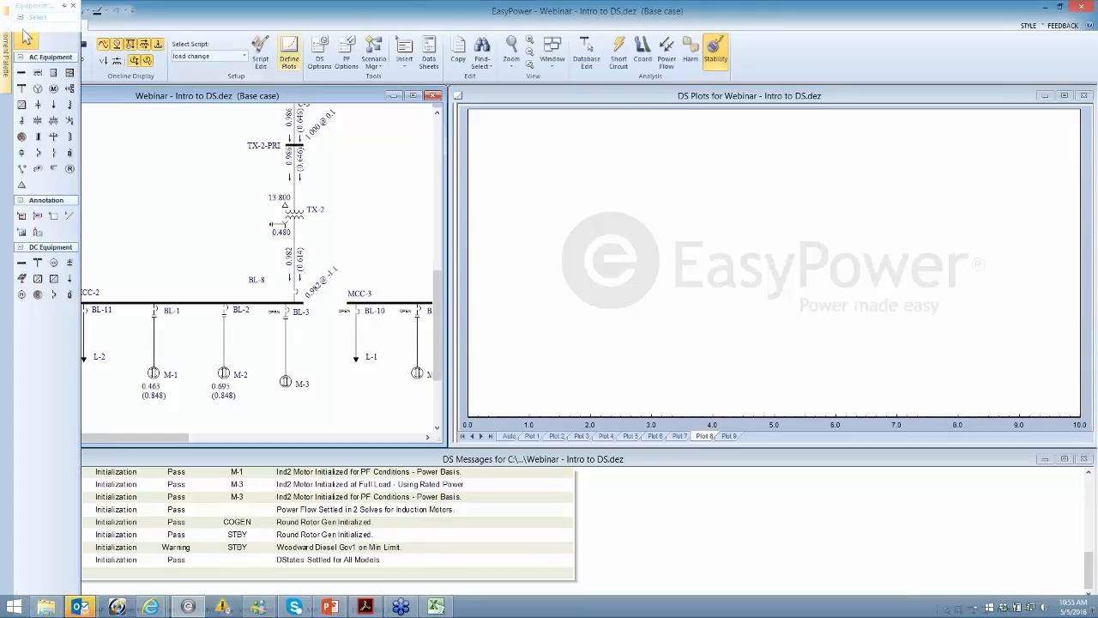
left_click(289, 53)
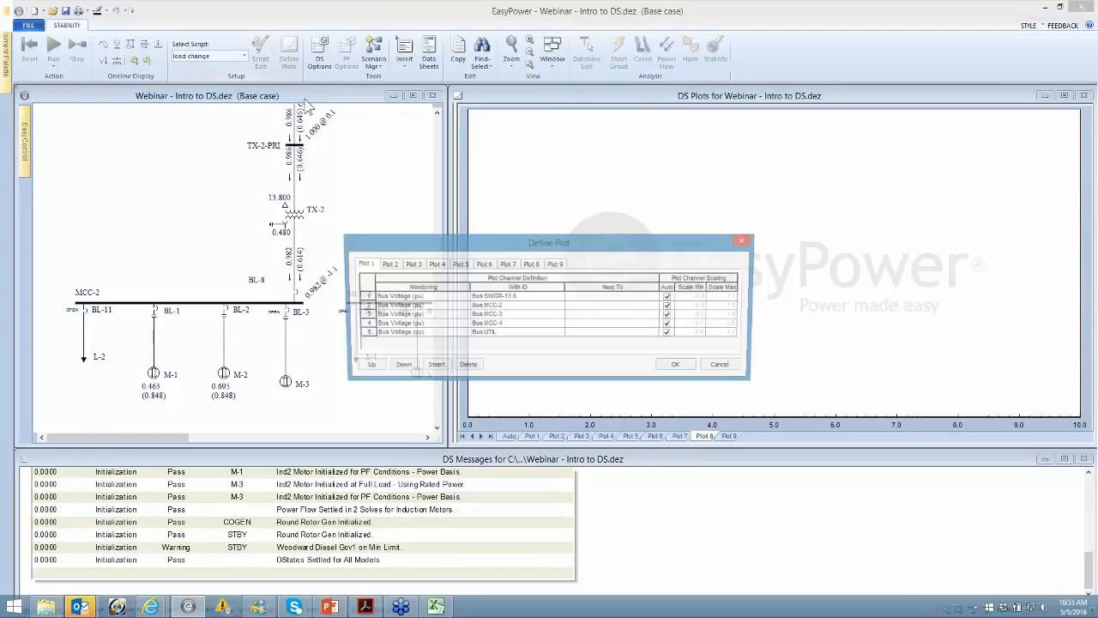
left_click(484, 266)
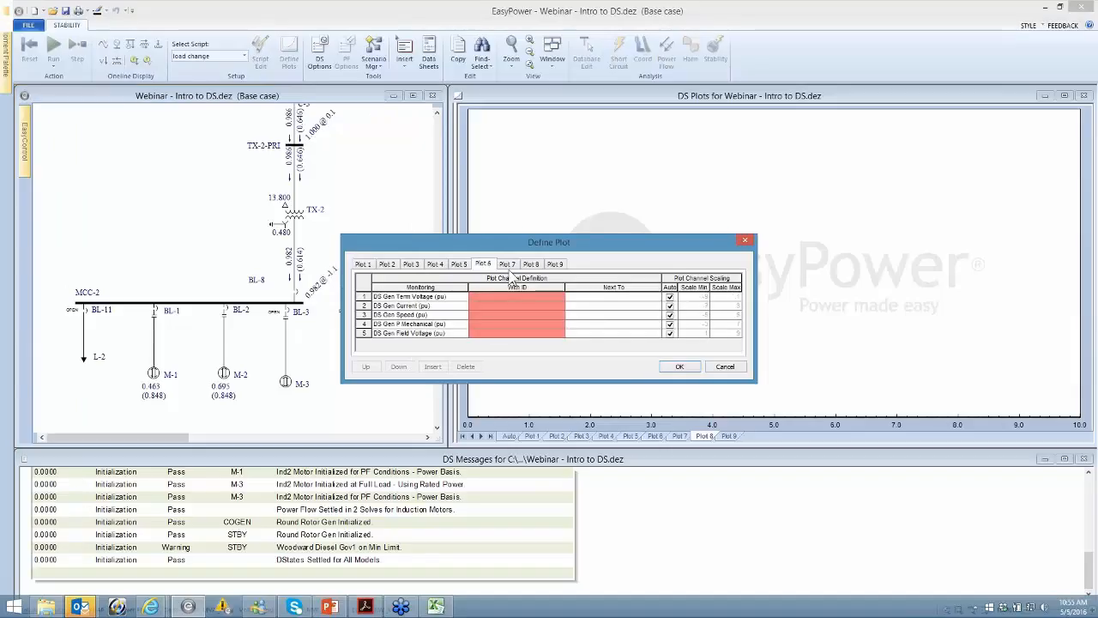
left_click(508, 266)
left_click(531, 265)
Step: Define Plot 8's first channel as DS Motor Current (Amps) for motor M-3
left_click(447, 300)
left_click(462, 298)
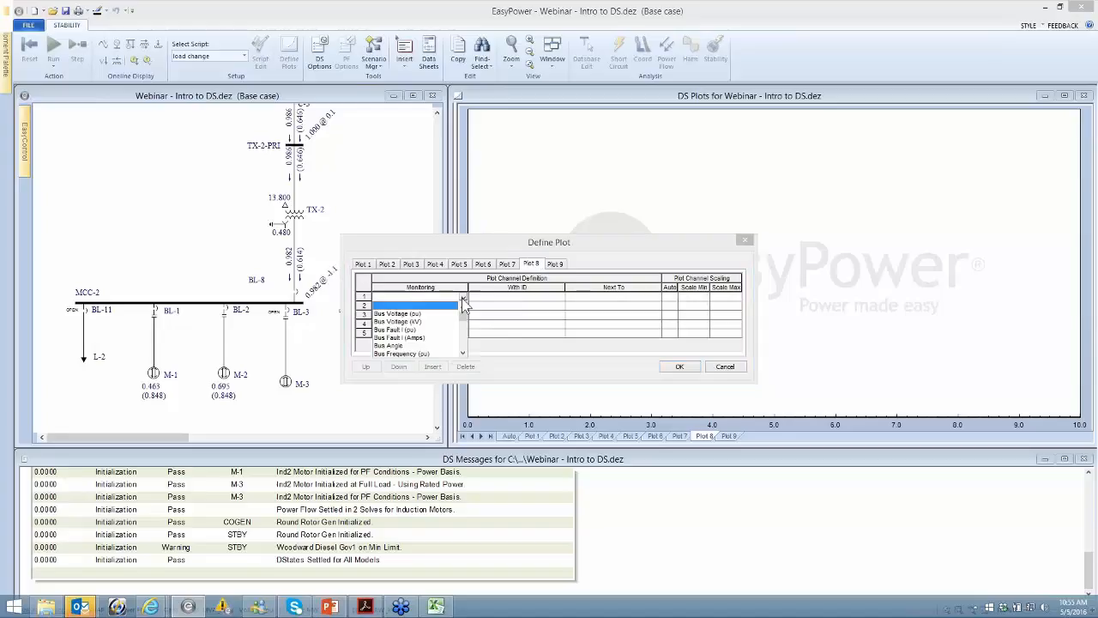
left_click(463, 351)
left_click(463, 352)
left_click(463, 352)
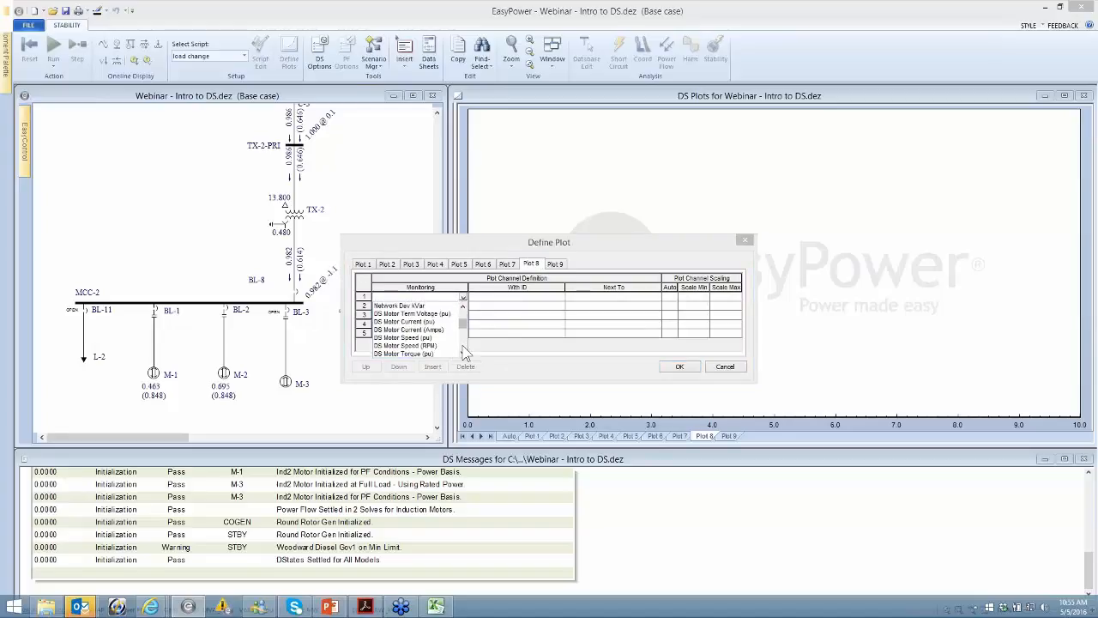
left_click(420, 330)
left_click(506, 297)
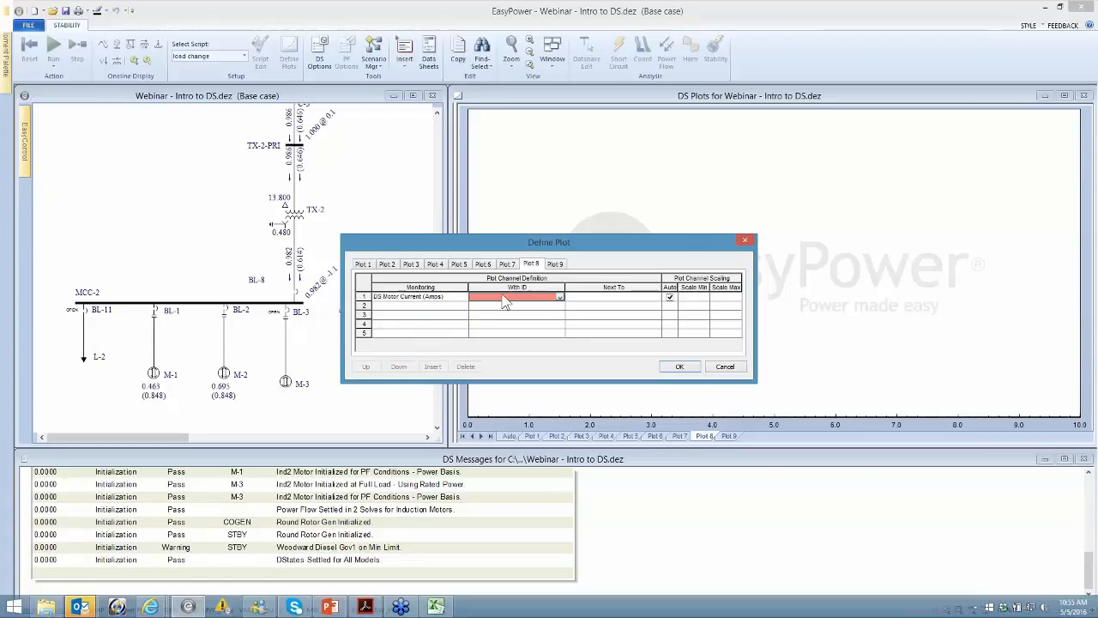
left_click(559, 296)
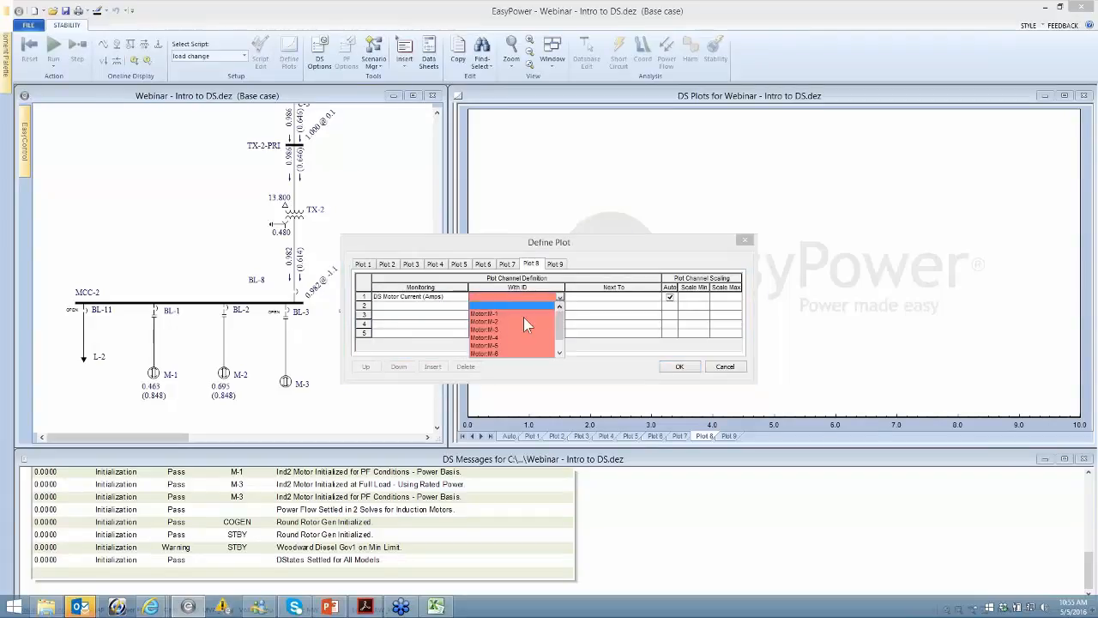
left_click(497, 329)
Step: Define Plot 8's second channel as DS Motor Speed (pu) for motor M-3
left_click(454, 306)
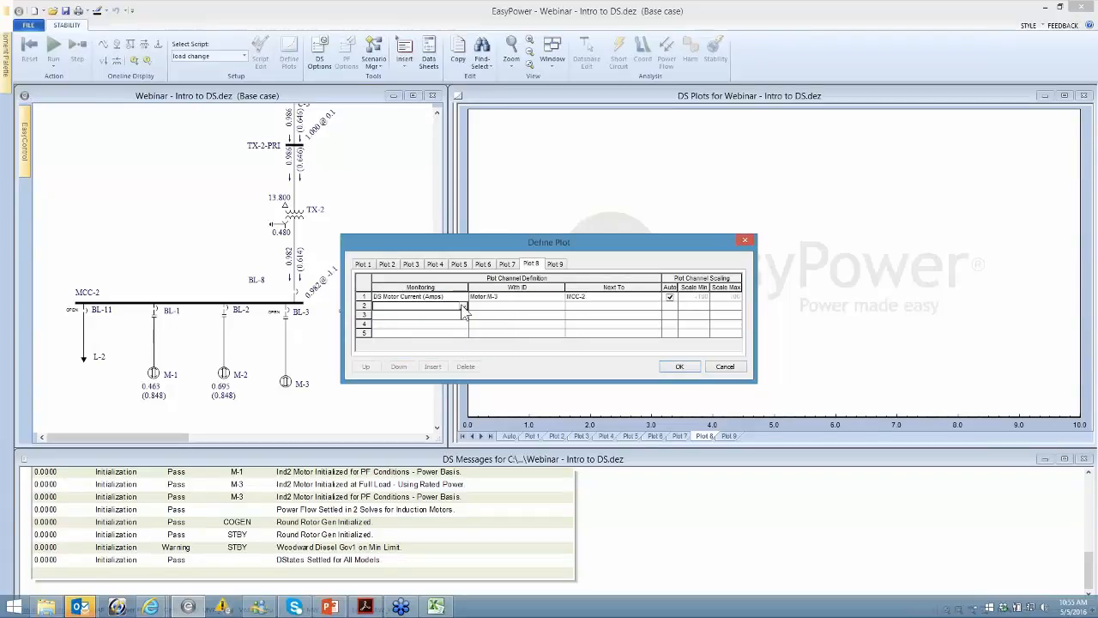
left_click(463, 306)
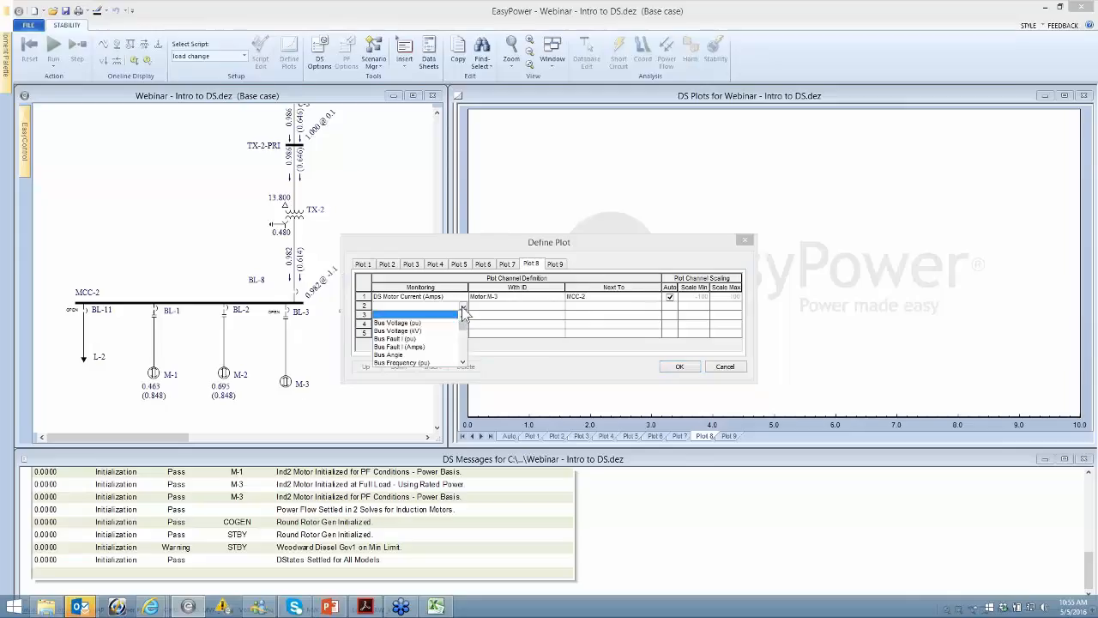
left_click(464, 351)
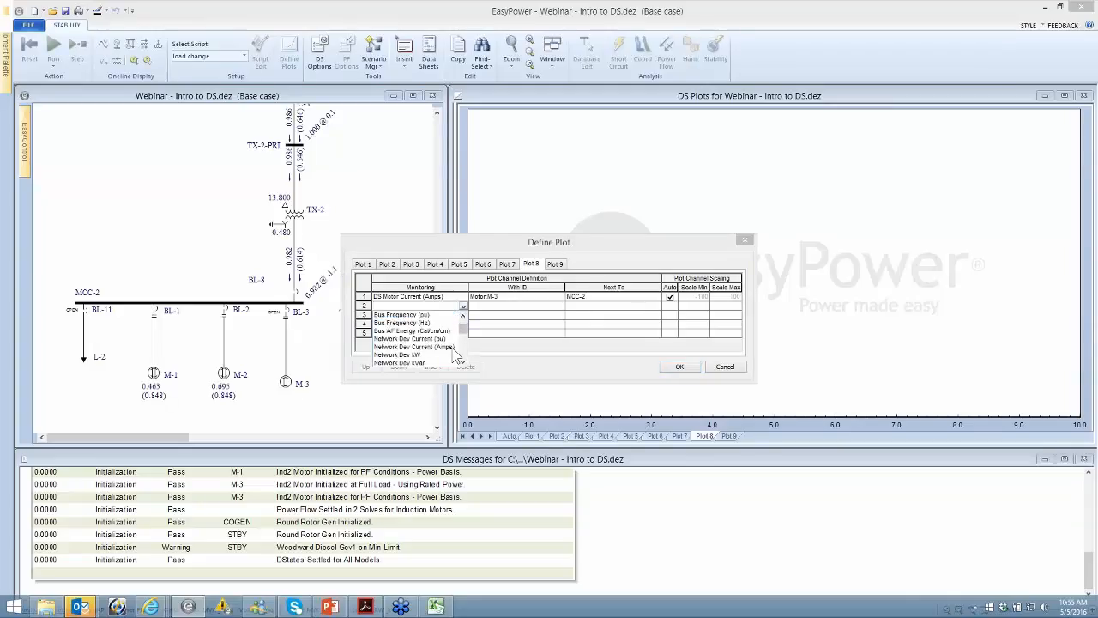
left_click(461, 354)
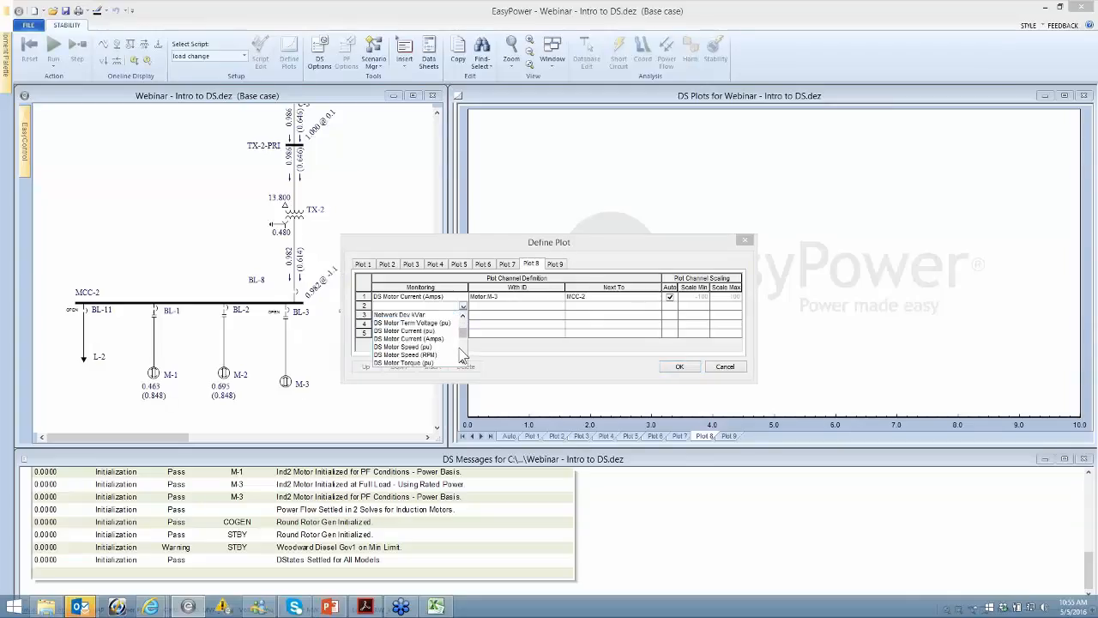
left_click(412, 346)
left_click(558, 307)
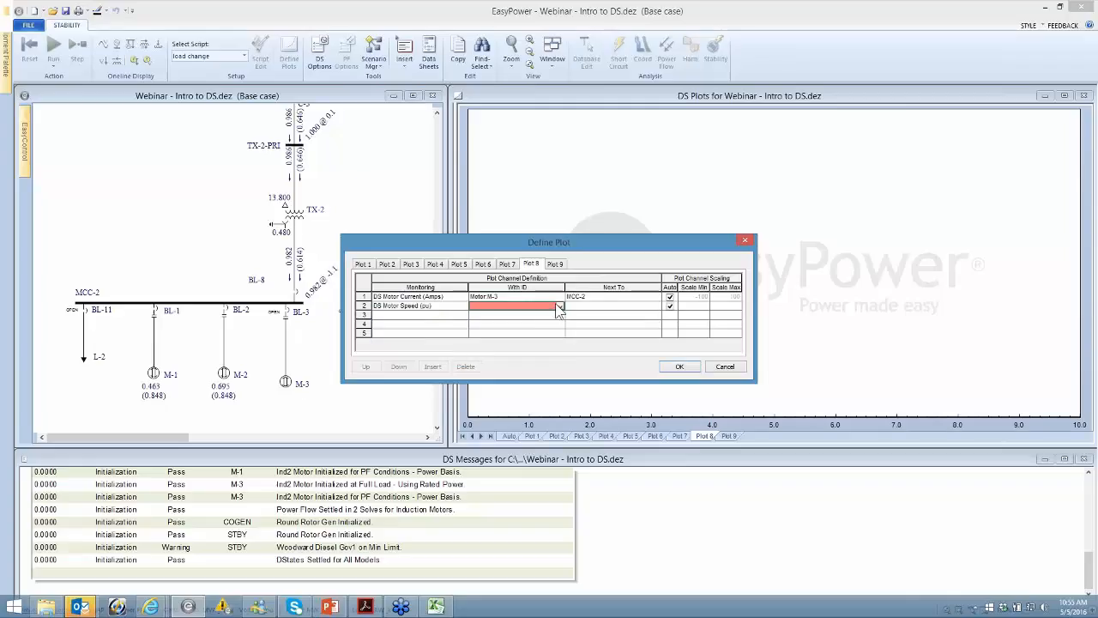
left_click(559, 306)
left_click(495, 336)
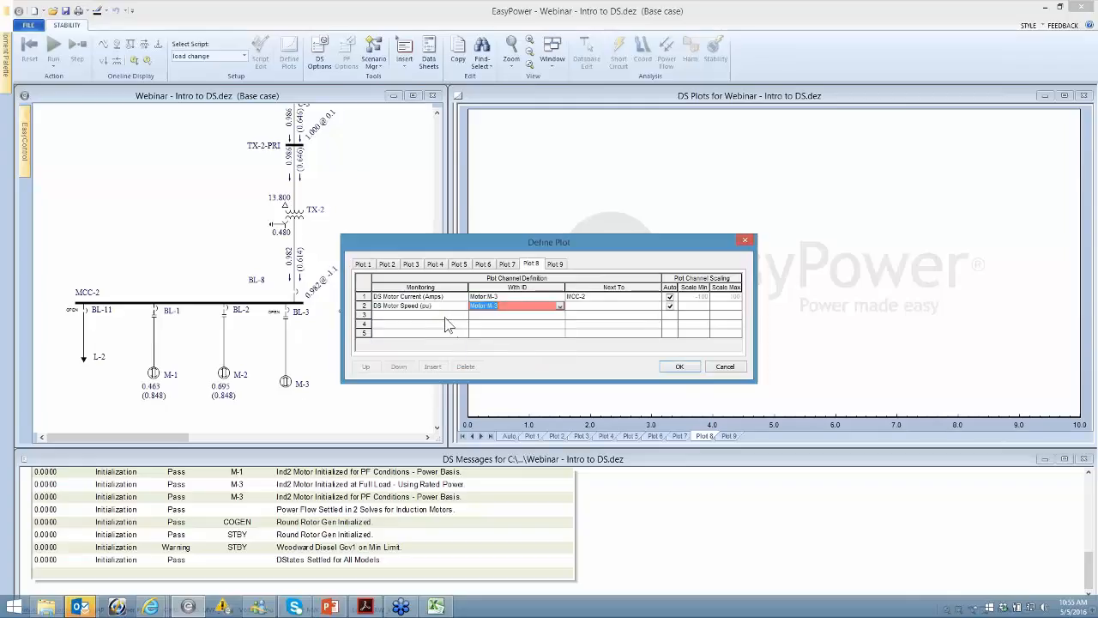
Step: Define Plot 8's third channel as DS Motor Torque (pu) for motor M-3 and try to accept the plot definitions
left_click(434, 317)
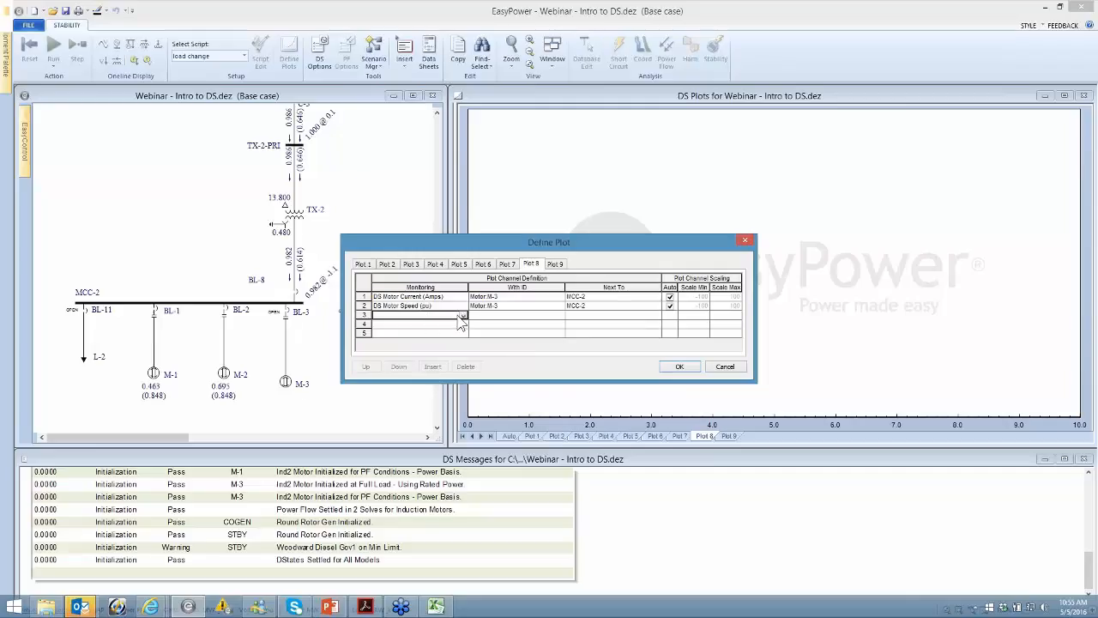
left_click(464, 317)
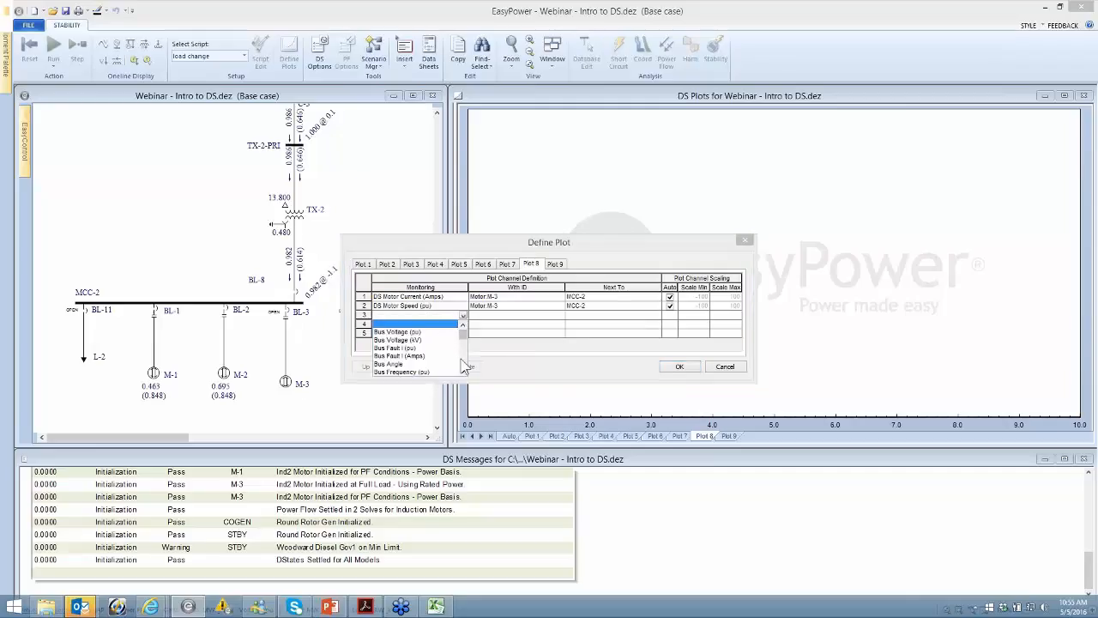
left_click(463, 368)
scroll(463, 368, "down", 4)
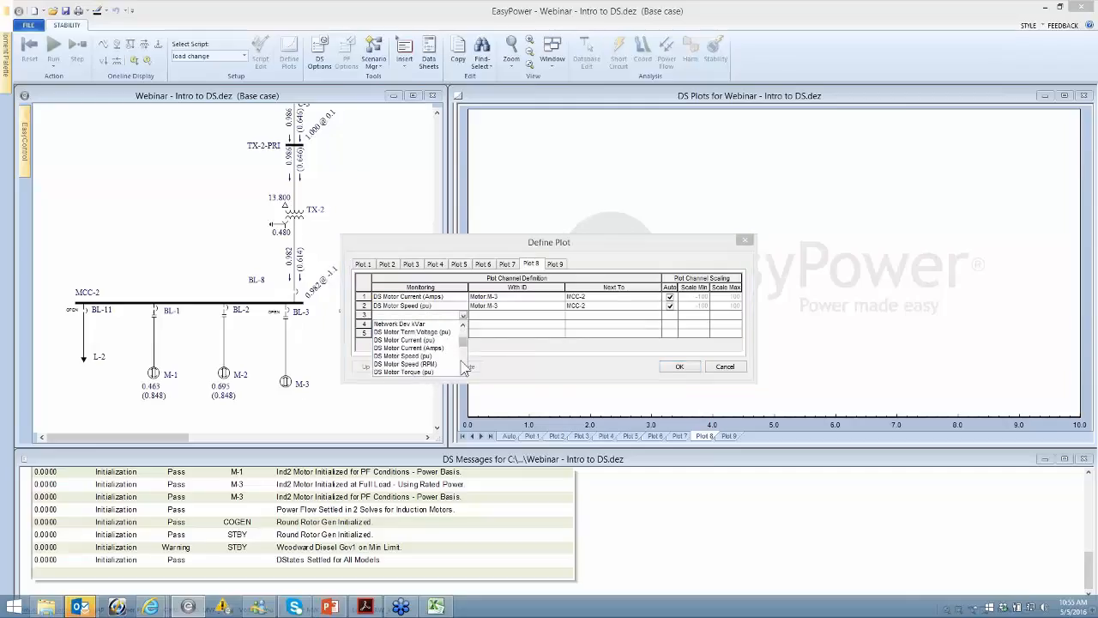
left_click(436, 364)
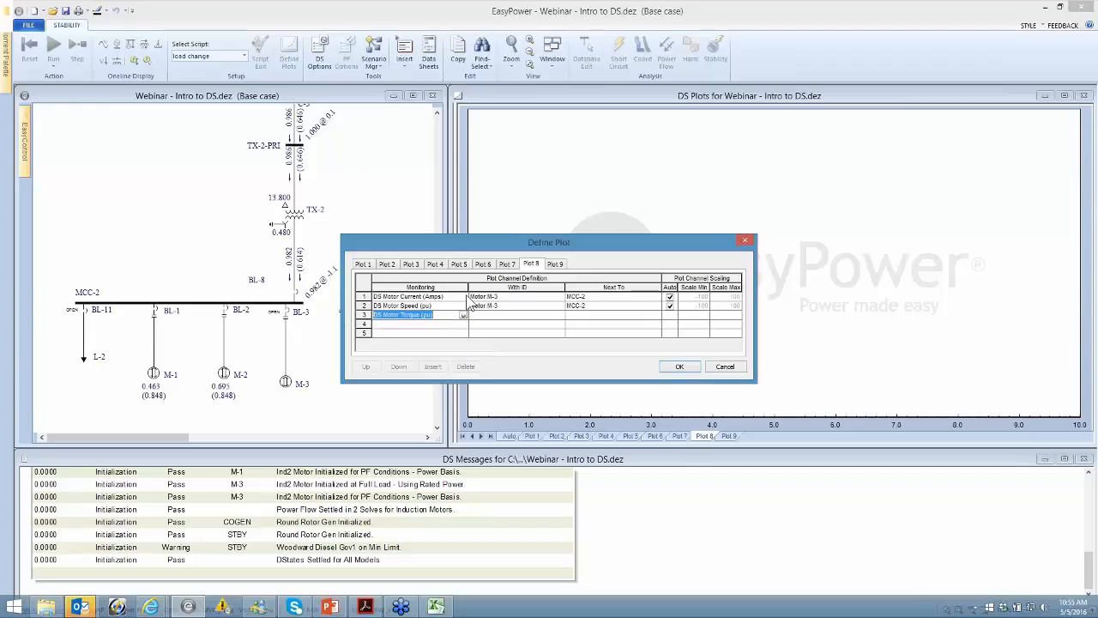
left_click(531, 317)
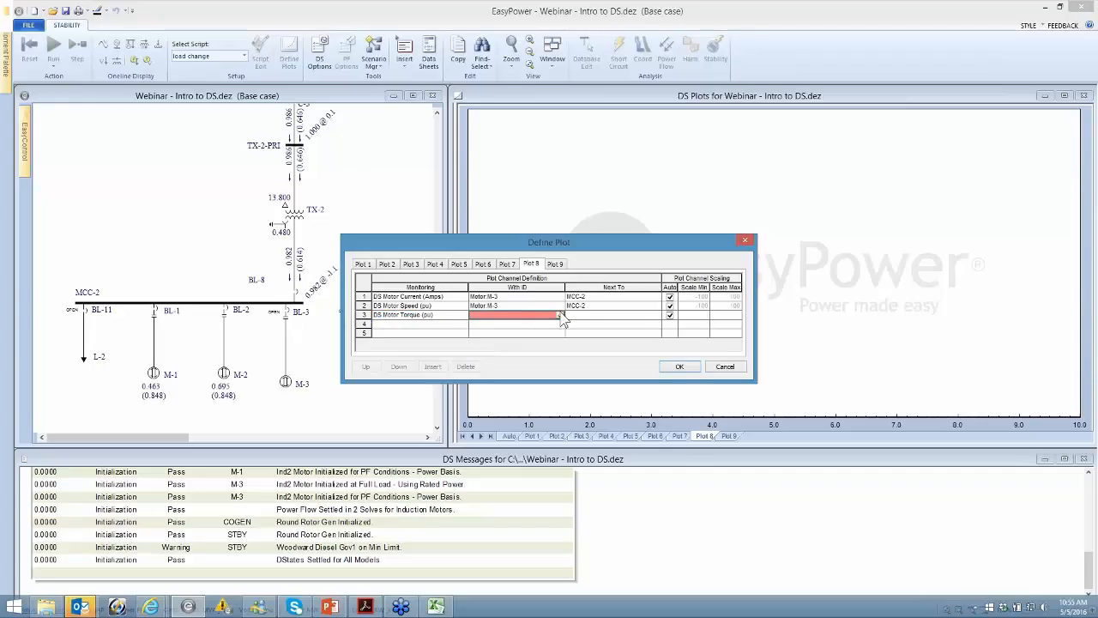
left_click(559, 316)
left_click(491, 349)
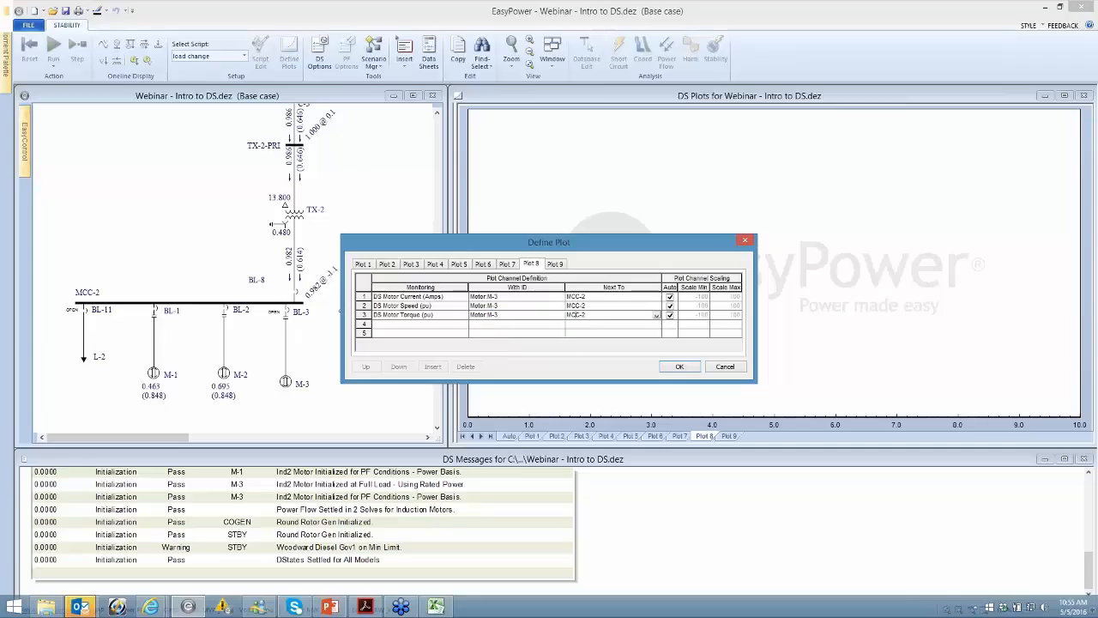
left_click(674, 367)
left_click(599, 340)
Step: Assign generator COGEN to the DS Gen Term Voltage (pu) and DS Gen Current (pu) channels of Plot 6
left_click(509, 297)
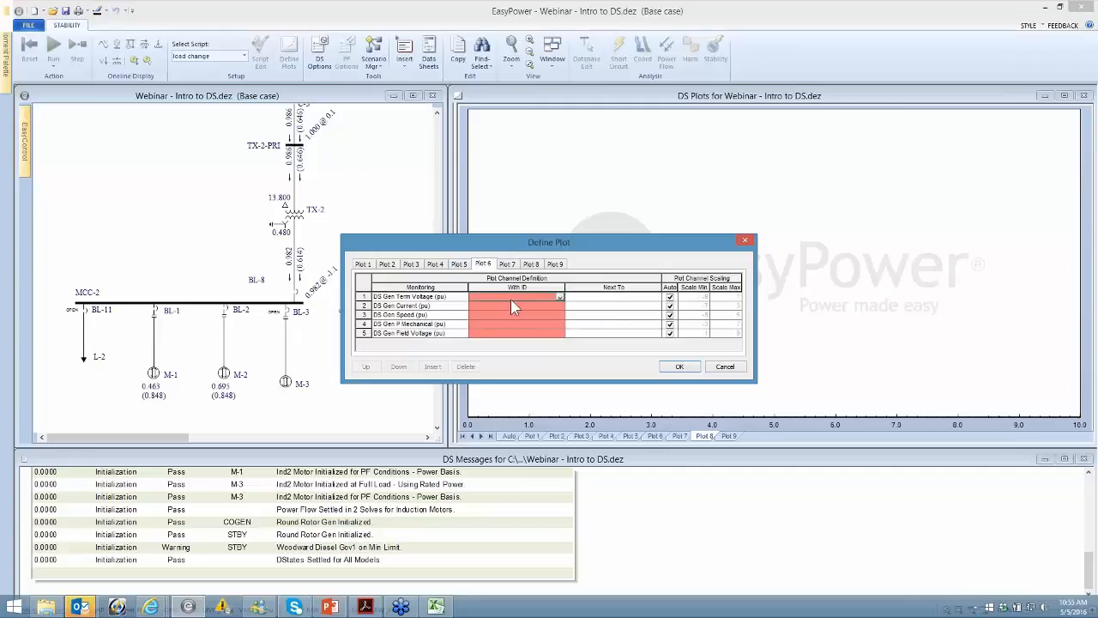
left_click(559, 298)
left_click(511, 315)
left_click(531, 305)
left_click(509, 321)
left_click(514, 315)
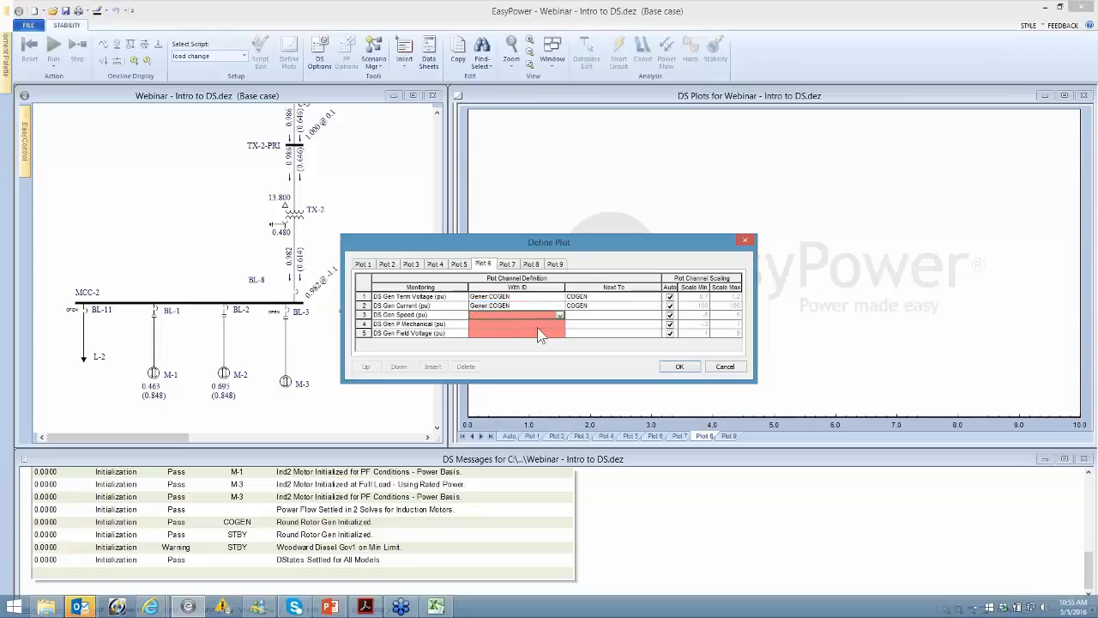
Step: Choose generator COGEN for Plot 6's DS Gen Speed (pu), DS Gen P Mechanical (pu) and DS Gen Field Voltage (pu) channels
left_click(560, 316)
left_click(514, 332)
left_click(527, 325)
left_click(559, 324)
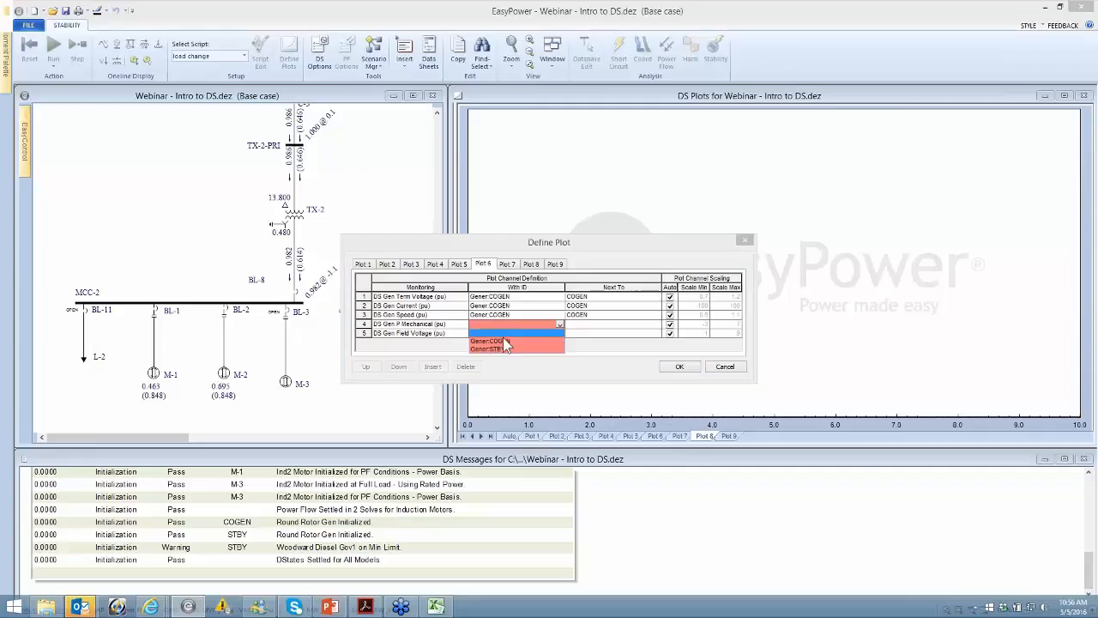
left_click(504, 341)
left_click(509, 333)
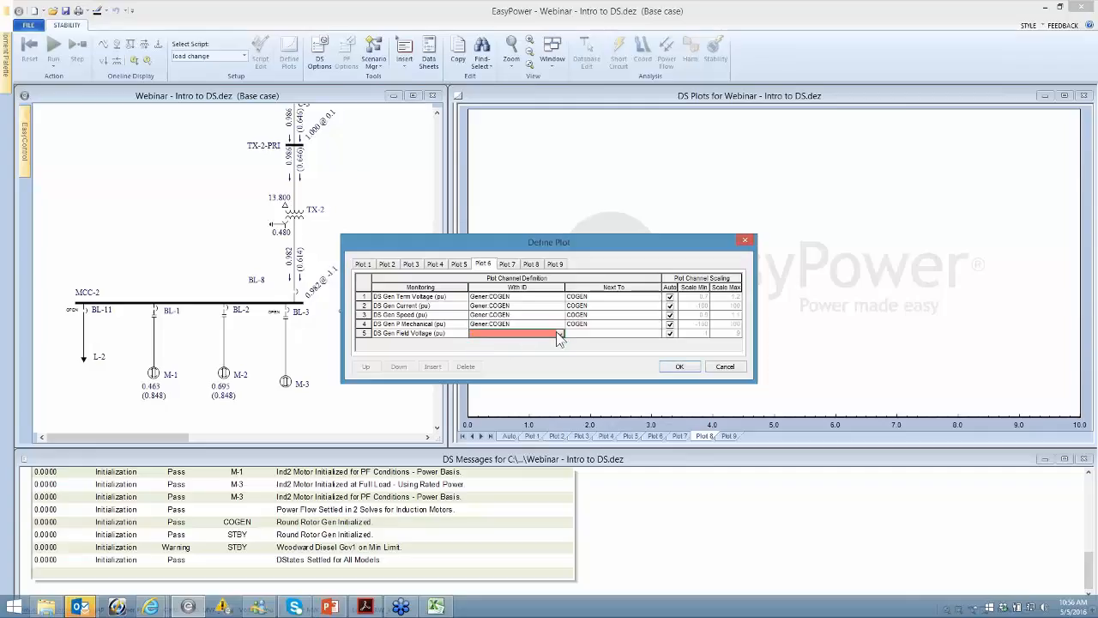
left_click(559, 336)
left_click(515, 341)
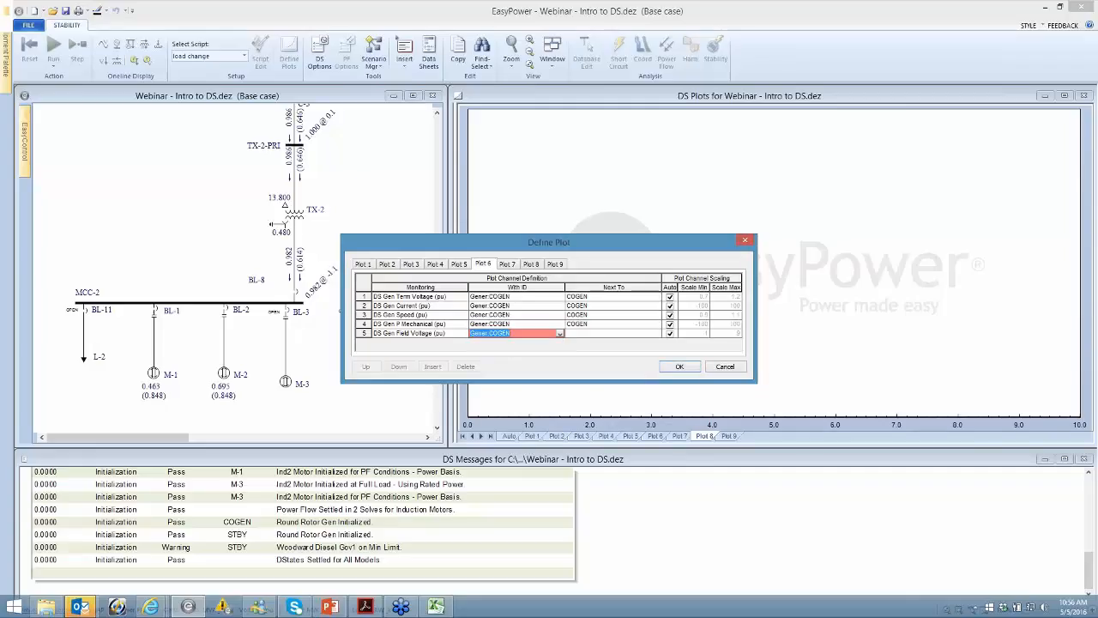
Step: Assign generator COGEN to Plot 7's second DS Gen Angle (deg) channel and try to accept the plot definitions
left_click(507, 264)
left_click(507, 312)
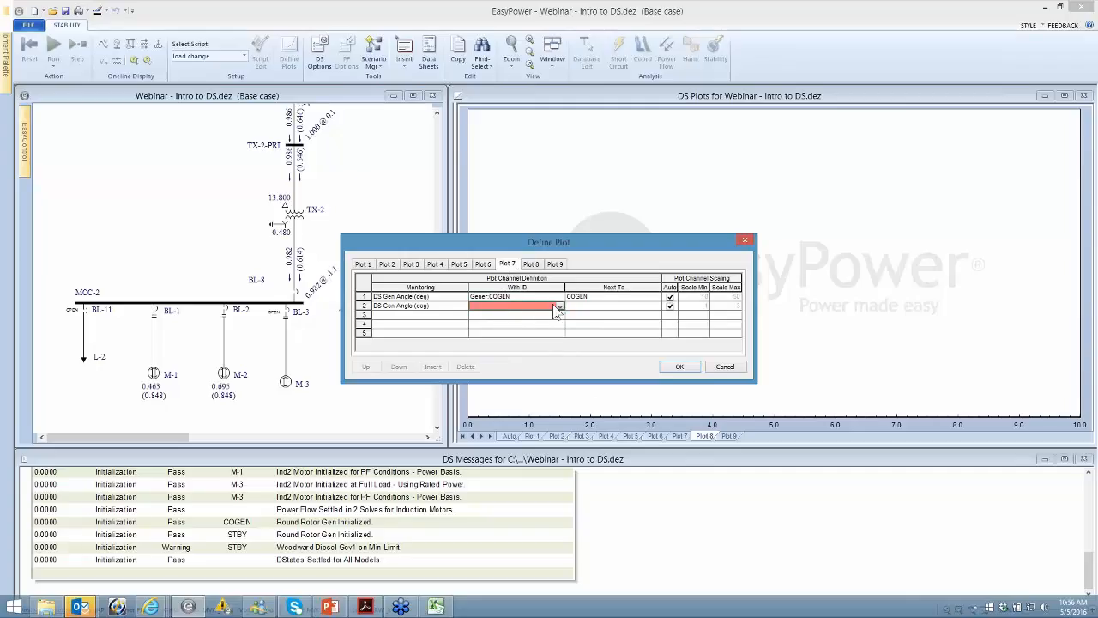
left_click(559, 307)
left_click(508, 324)
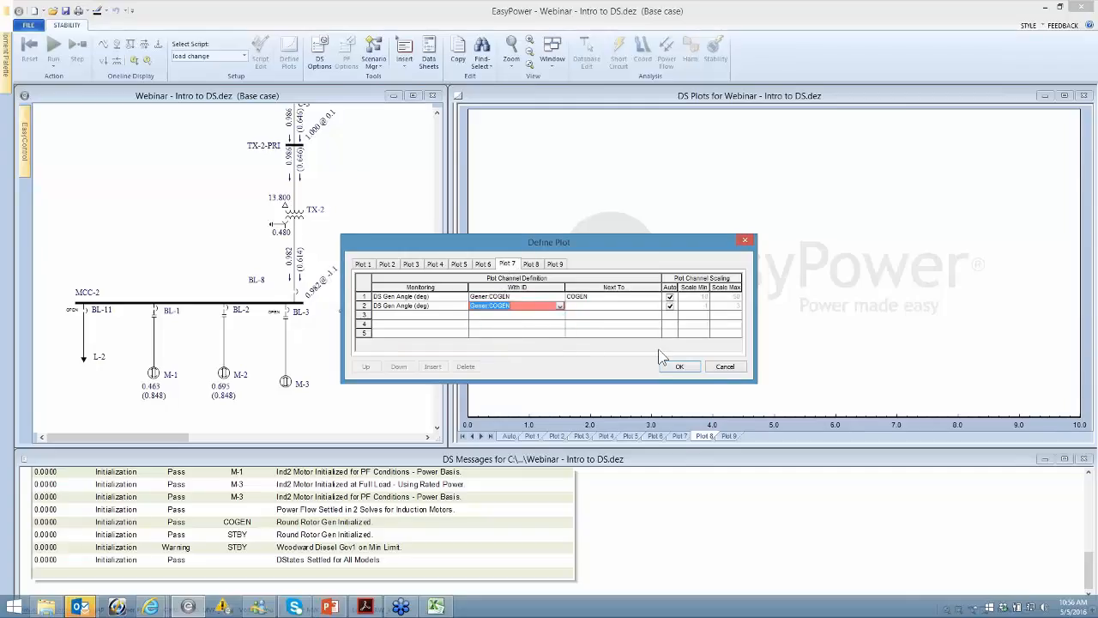
left_click(675, 367)
left_click(596, 343)
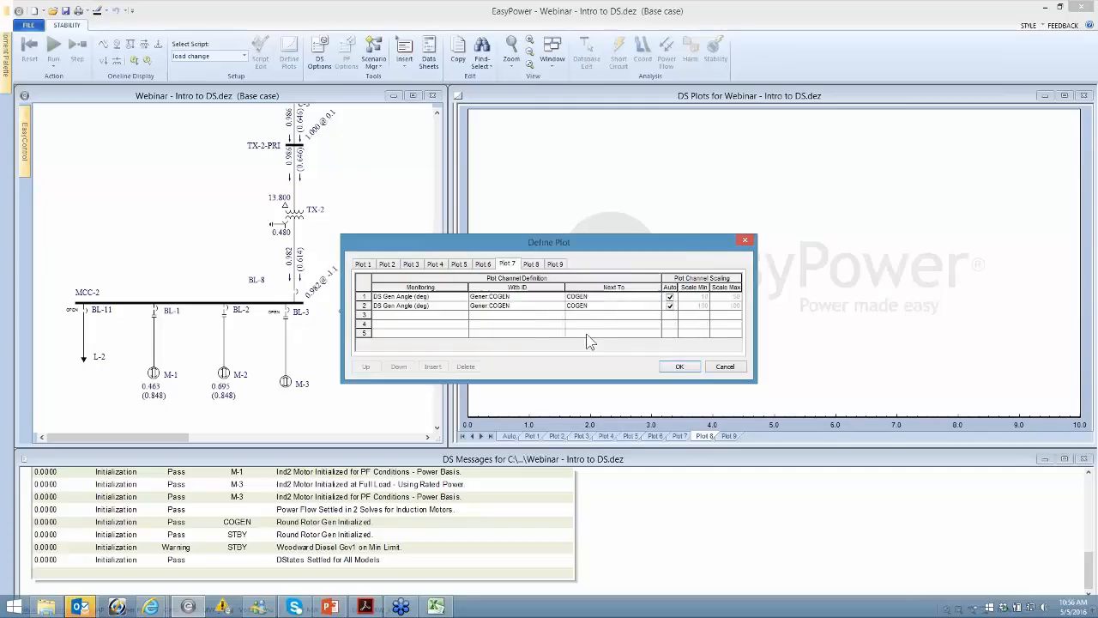
Step: Set Plot 6's DS Gen Field Voltage (pu) channel to generator COGEN again and accept the plot definitions
left_click(483, 264)
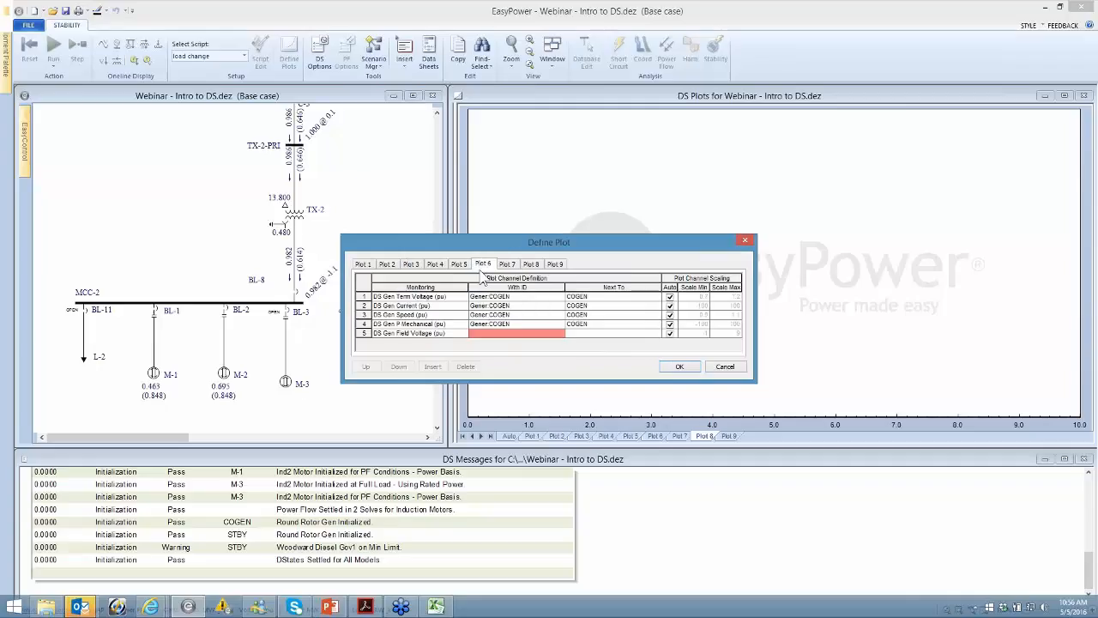
left_click(518, 337)
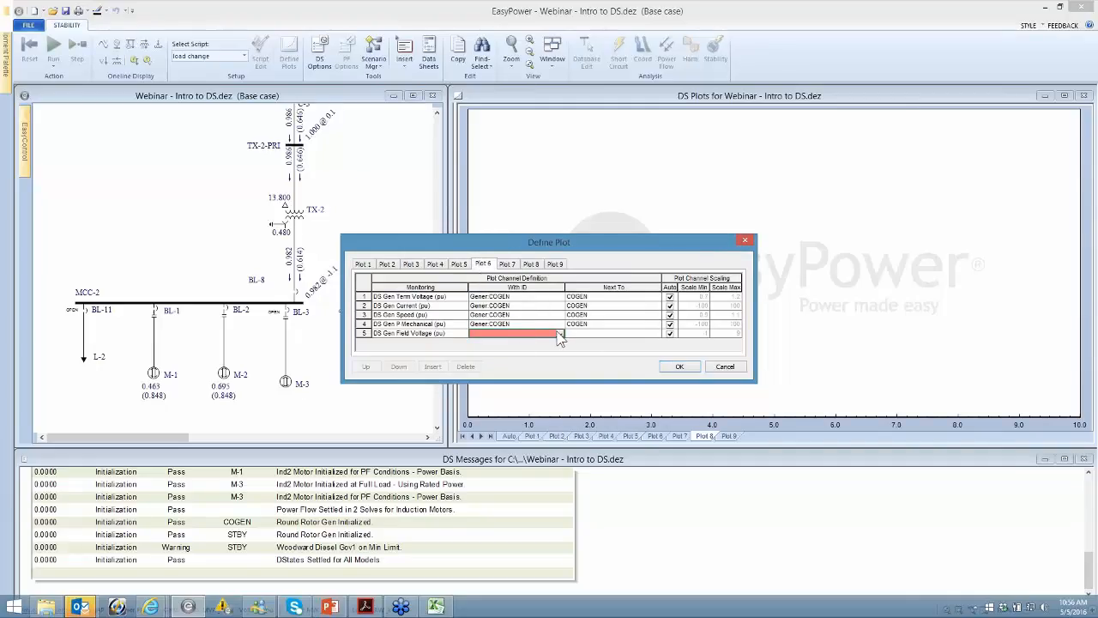
left_click(559, 333)
left_click(504, 350)
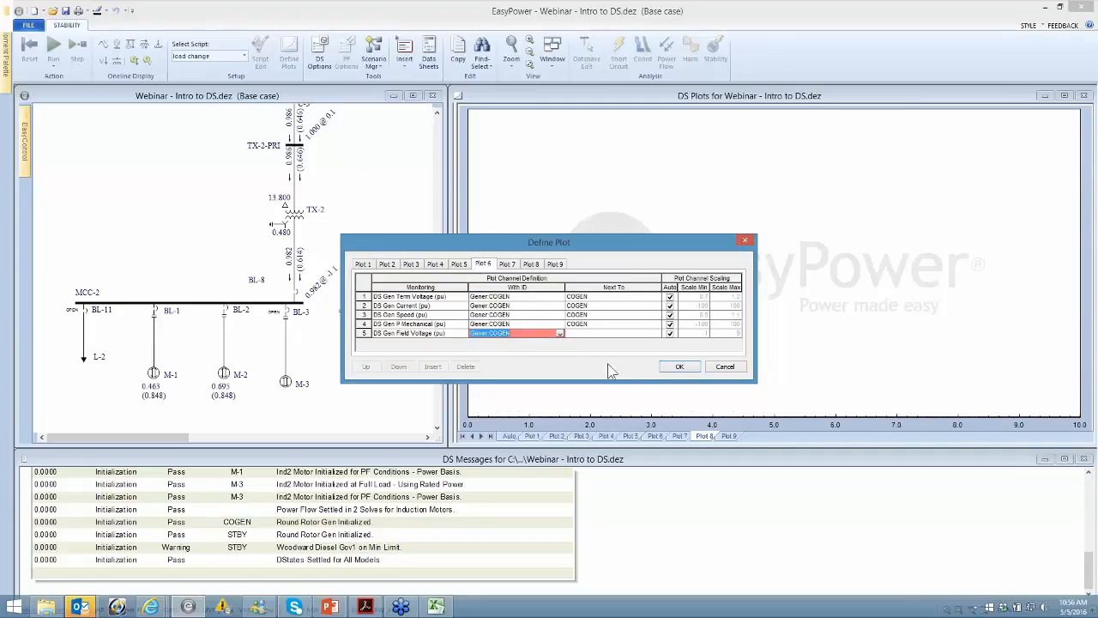
left_click(678, 366)
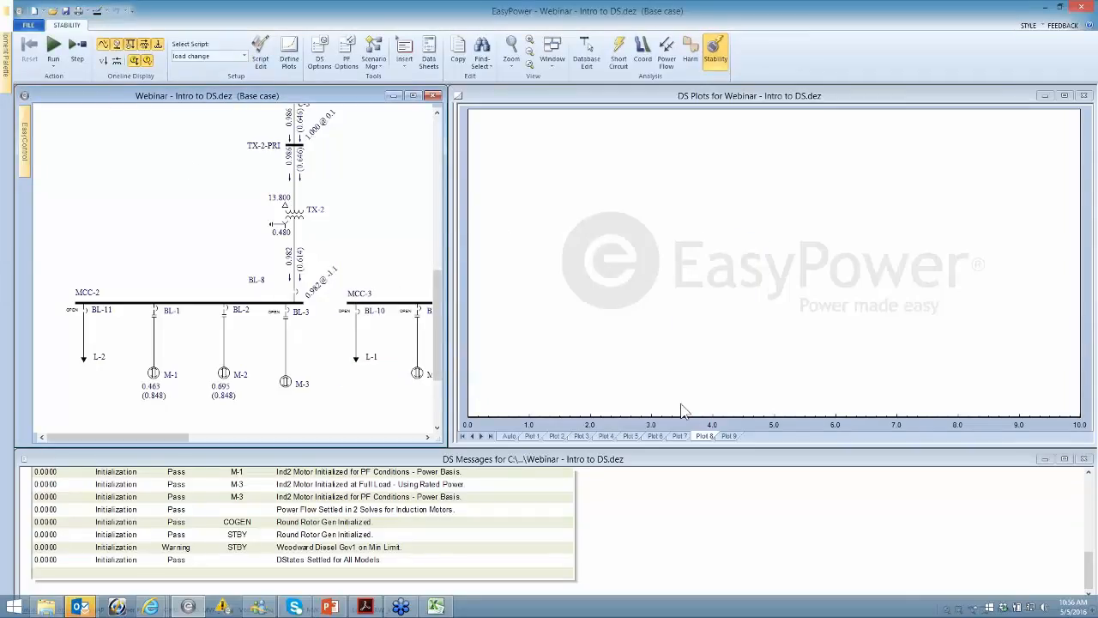
Step: Run the load change script simulation and review the results on Plot 8, Plot 7 and Plot 6
left_click(702, 434)
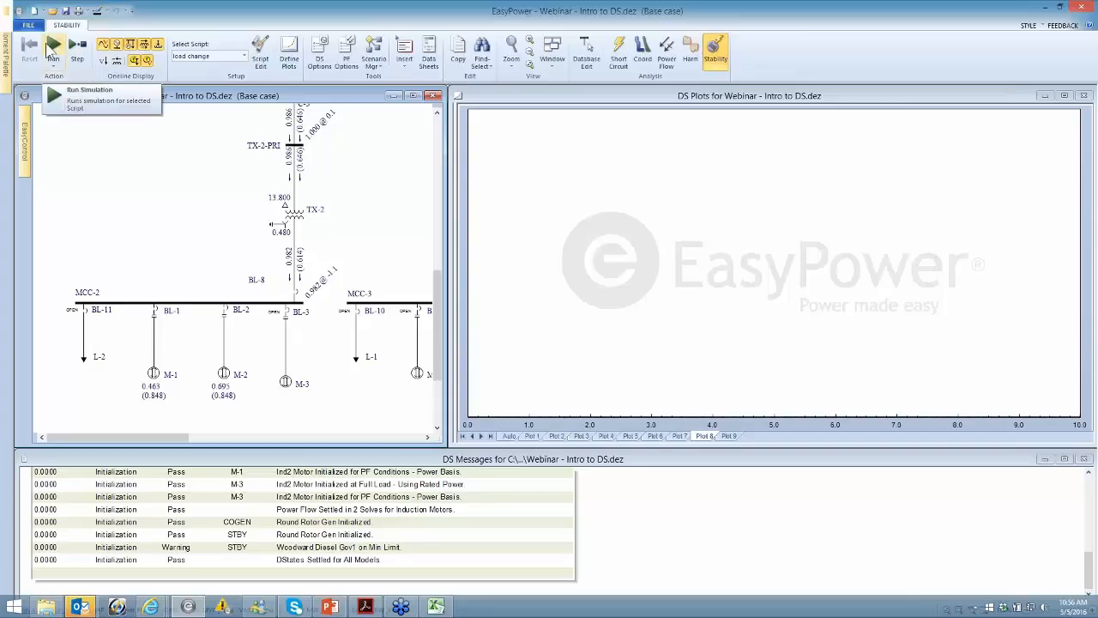
left_click(51, 51)
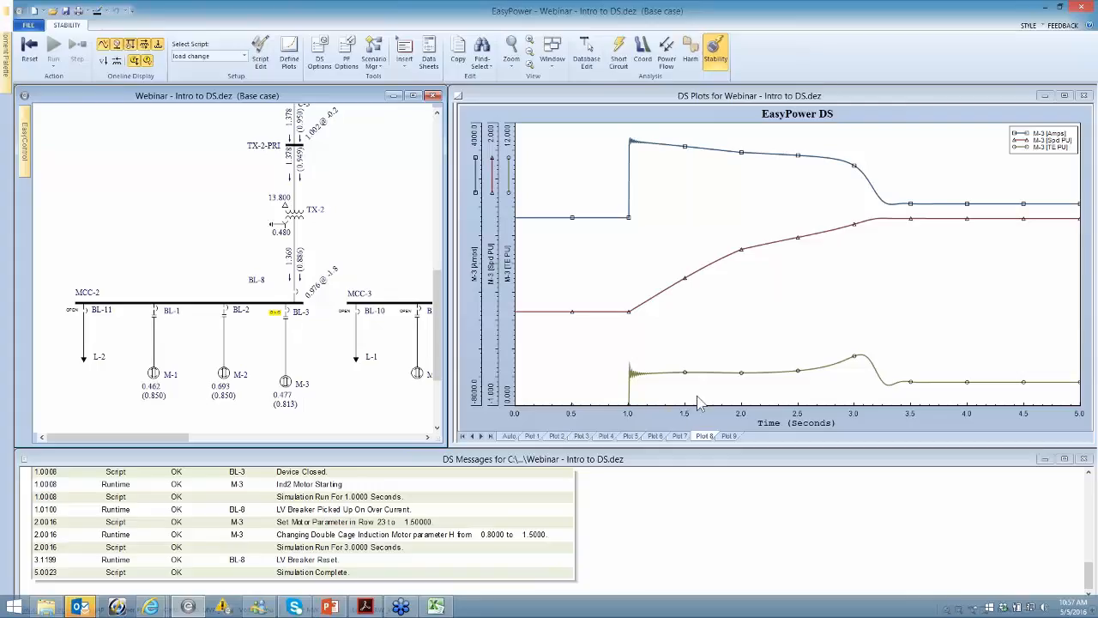
left_click(682, 436)
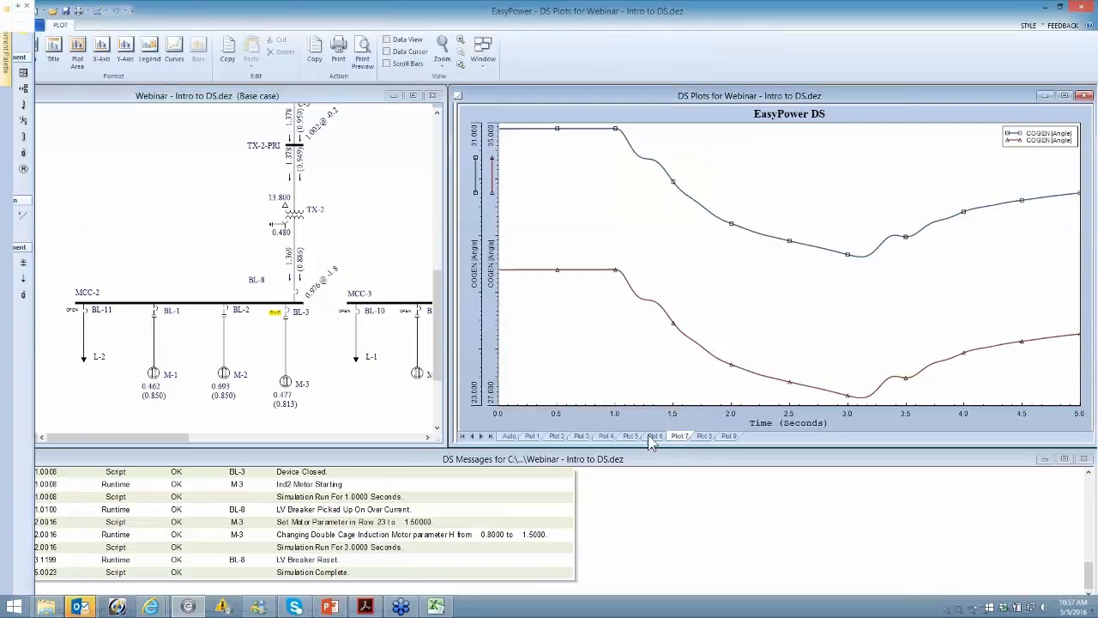
left_click(654, 436)
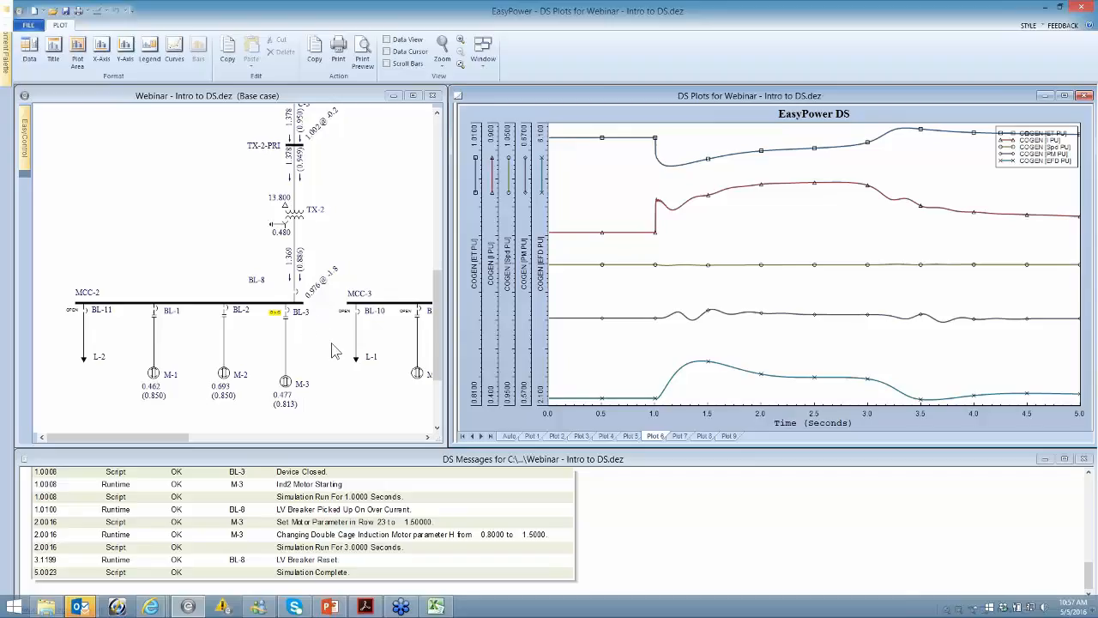
Step: Reset the simulation and enable Use Arc Flash Simulation for Faults in the dynamic stability options
left_click_drag(337, 353, 209, 356)
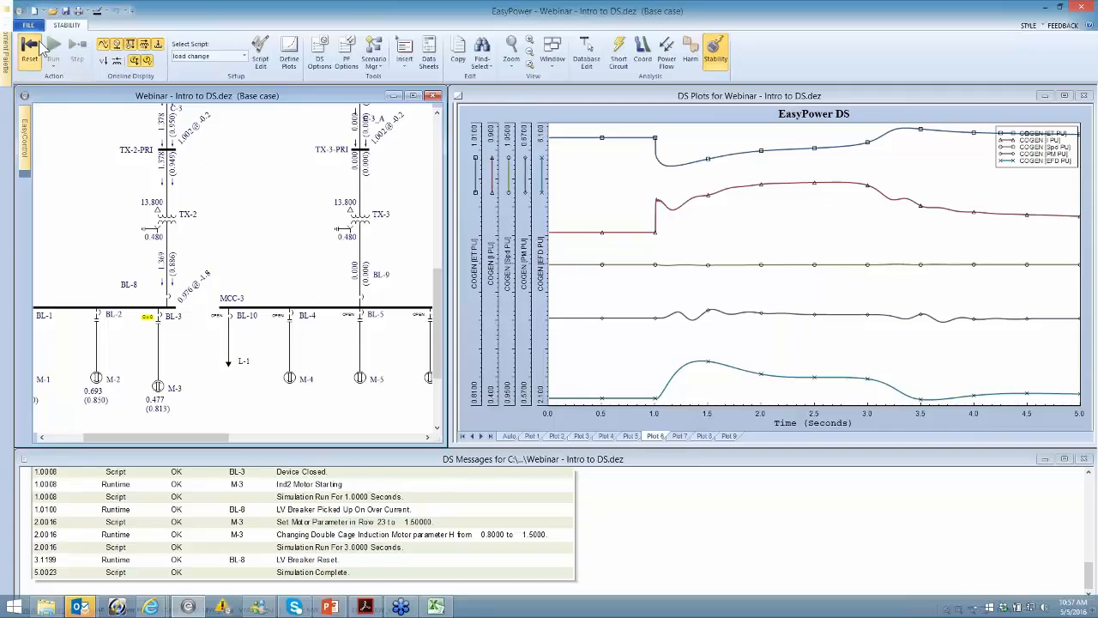
left_click(30, 50)
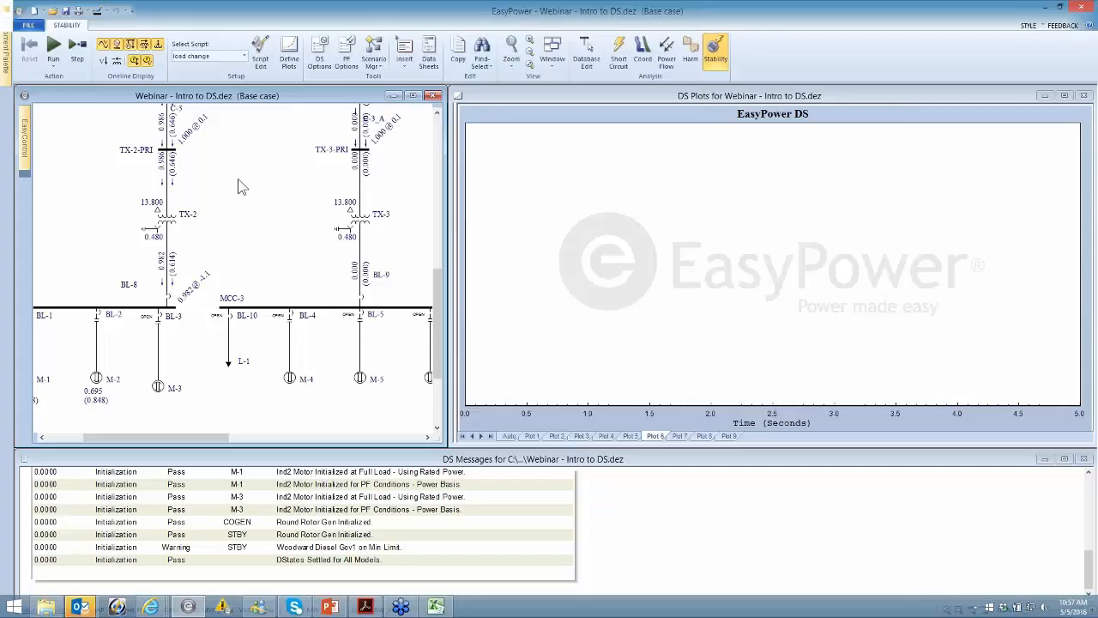
left_click(324, 47)
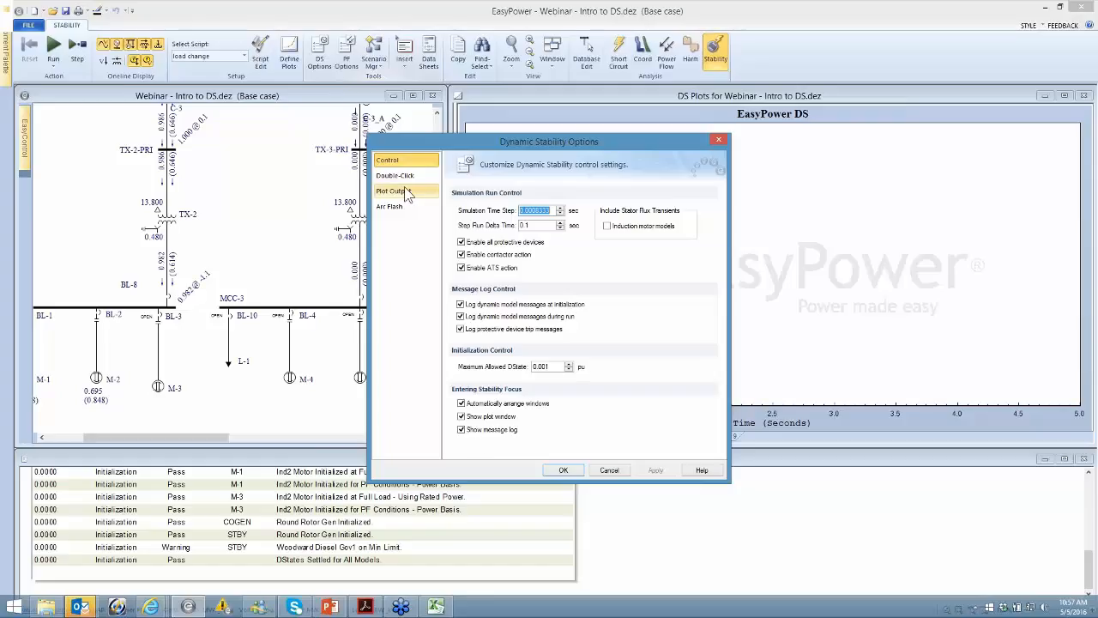
left_click(403, 176)
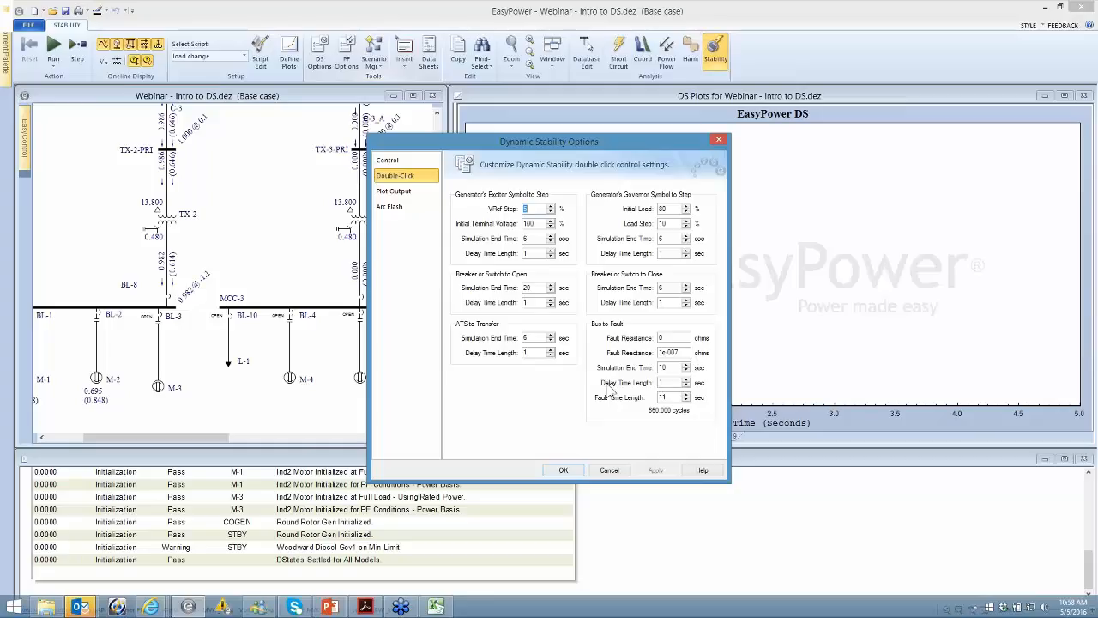
left_click(403, 192)
left_click(404, 207)
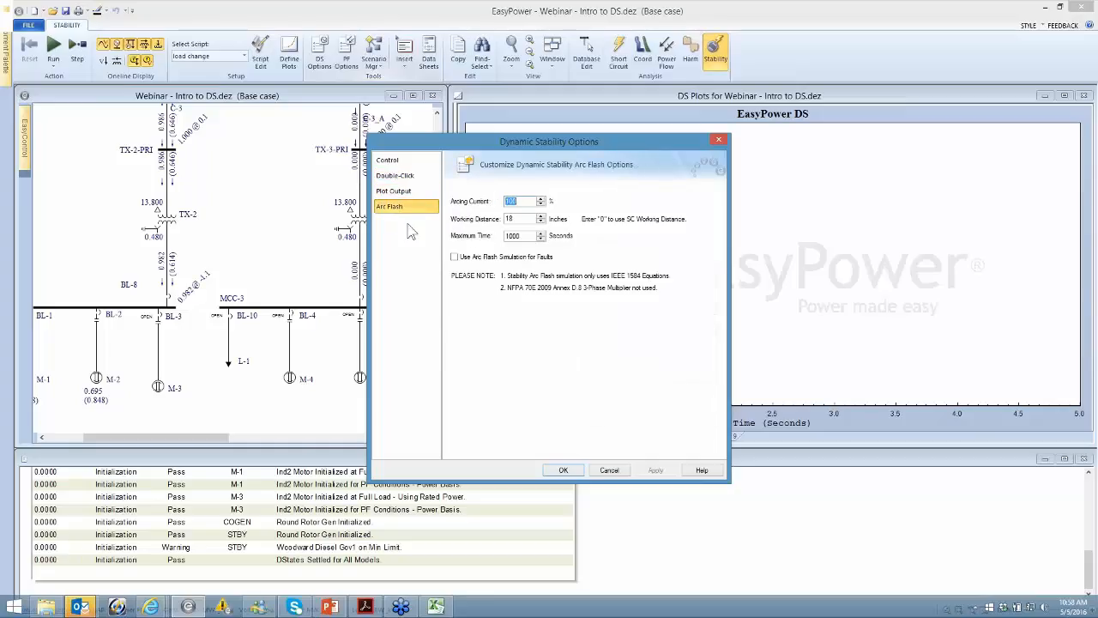
left_click(455, 257)
left_click(655, 470)
left_click(563, 470)
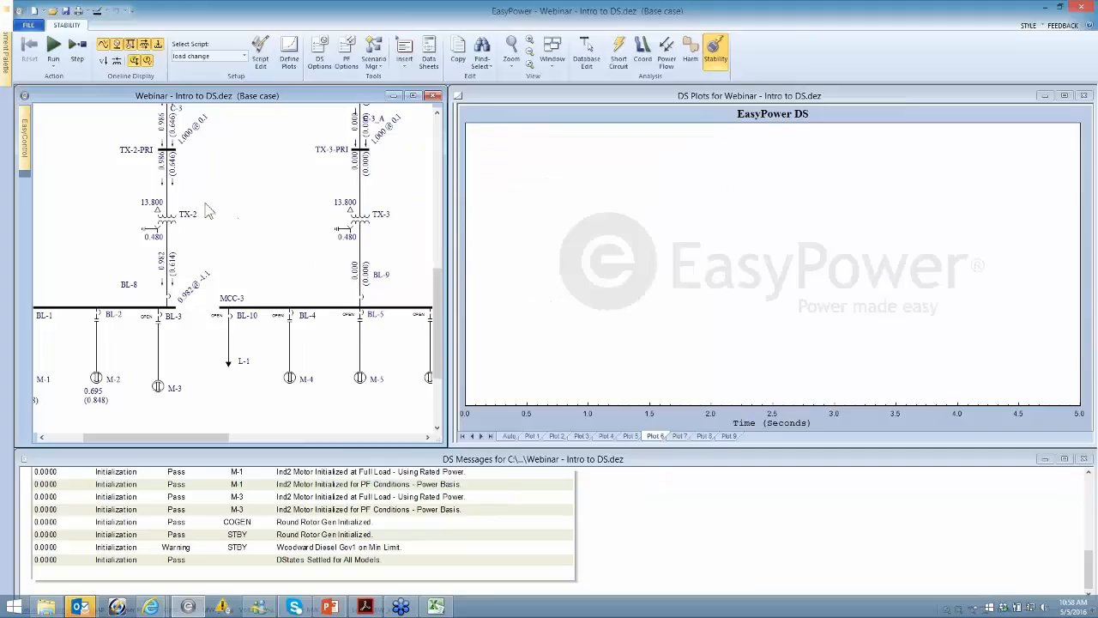
Step: Run an arc flash fault simulation on bus SWGR-13.8 and zoom the Auto plot to about 0.6 to 1.6 seconds
left_click_drag(108, 202, 125, 345)
left_click_drag(291, 201, 255, 241)
left_click_drag(297, 183, 286, 184)
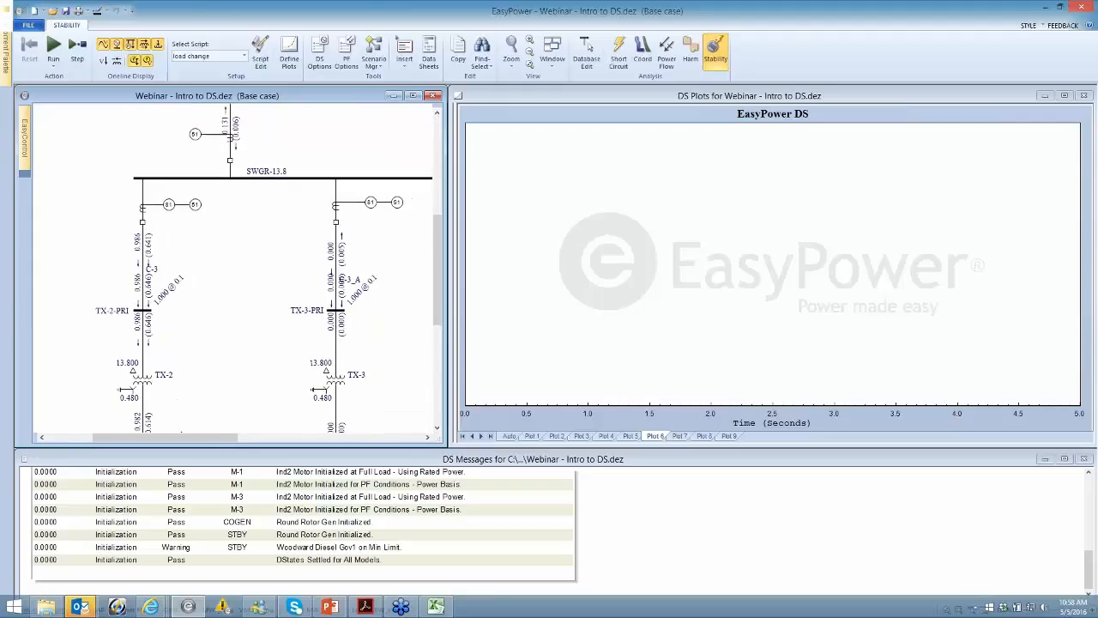
key("F5")
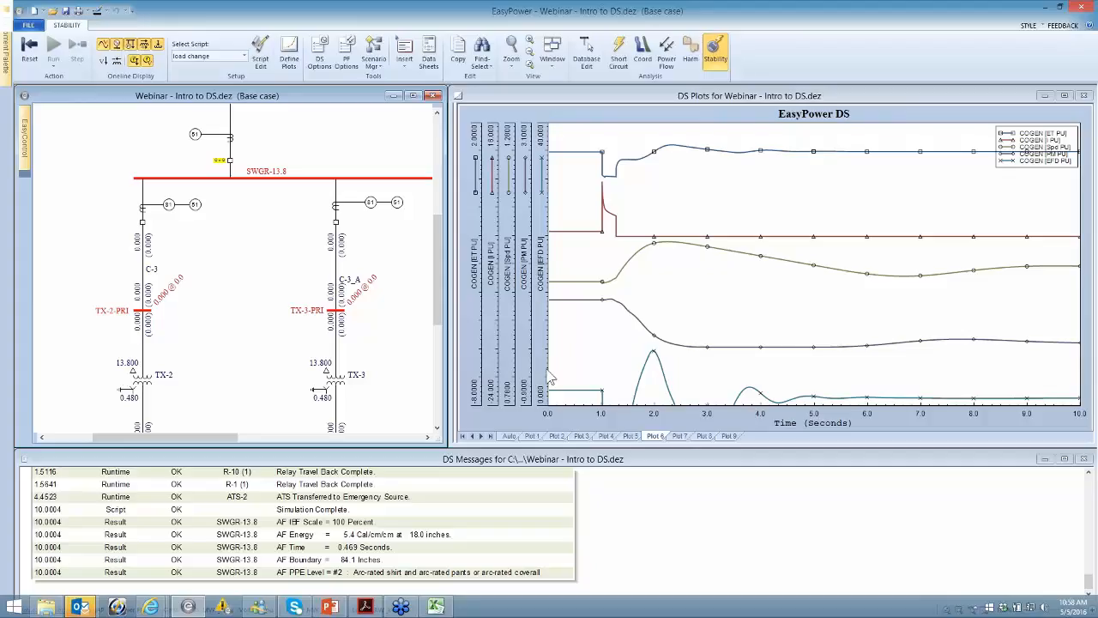
left_click(511, 435)
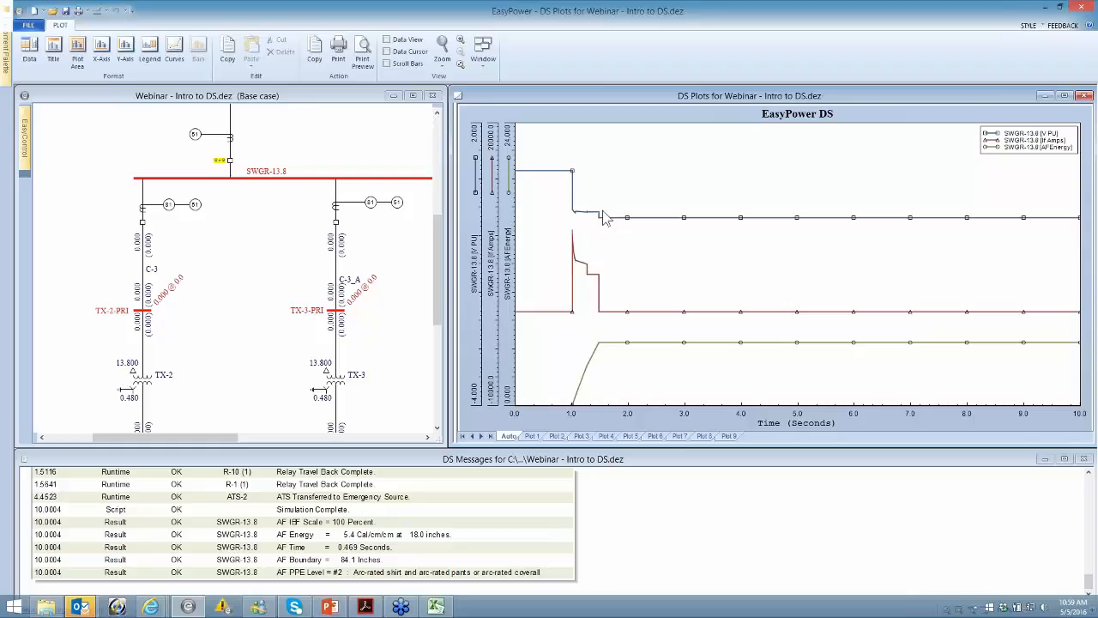
left_click_drag(554, 230, 608, 283)
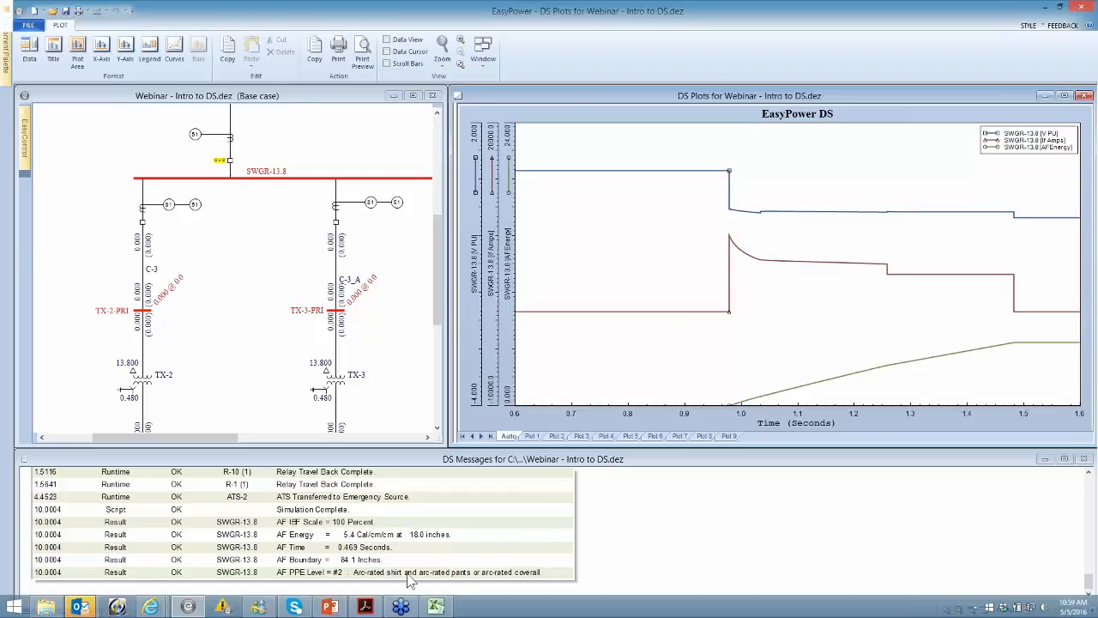
Step: Set the arc flash arcing current to 85% in the dynamic stability options
left_click(300, 227)
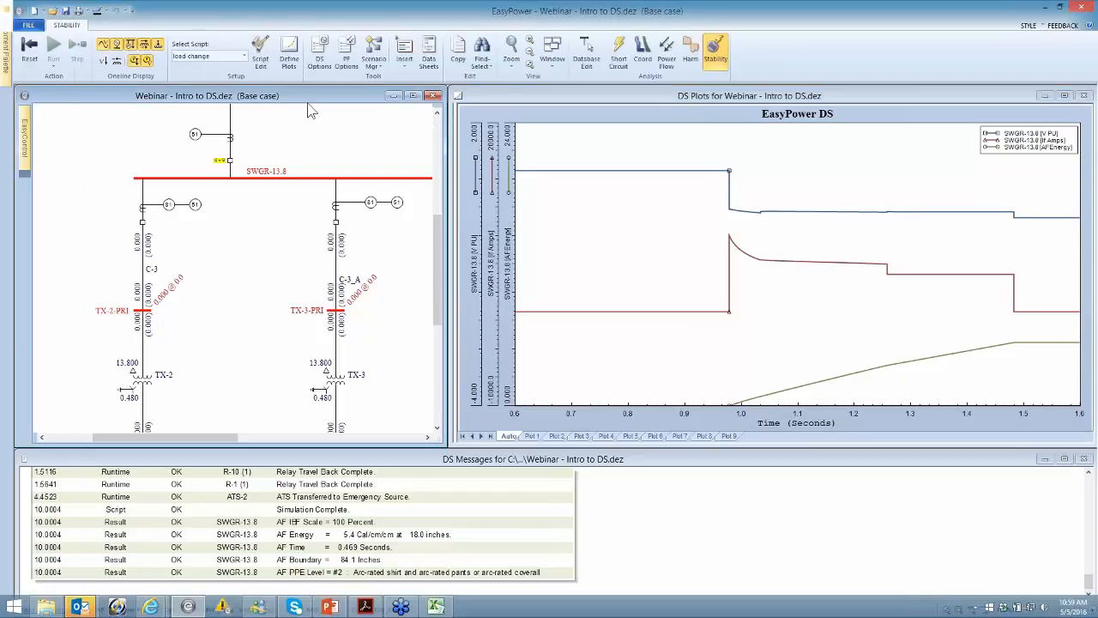
left_click(319, 52)
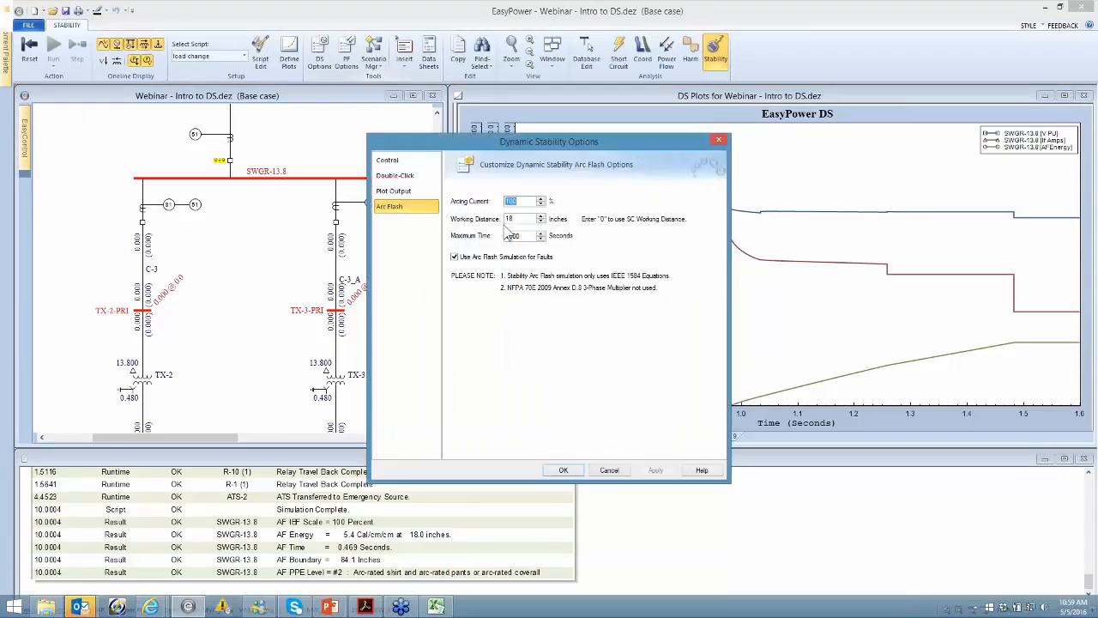
type("85")
left_click(566, 471)
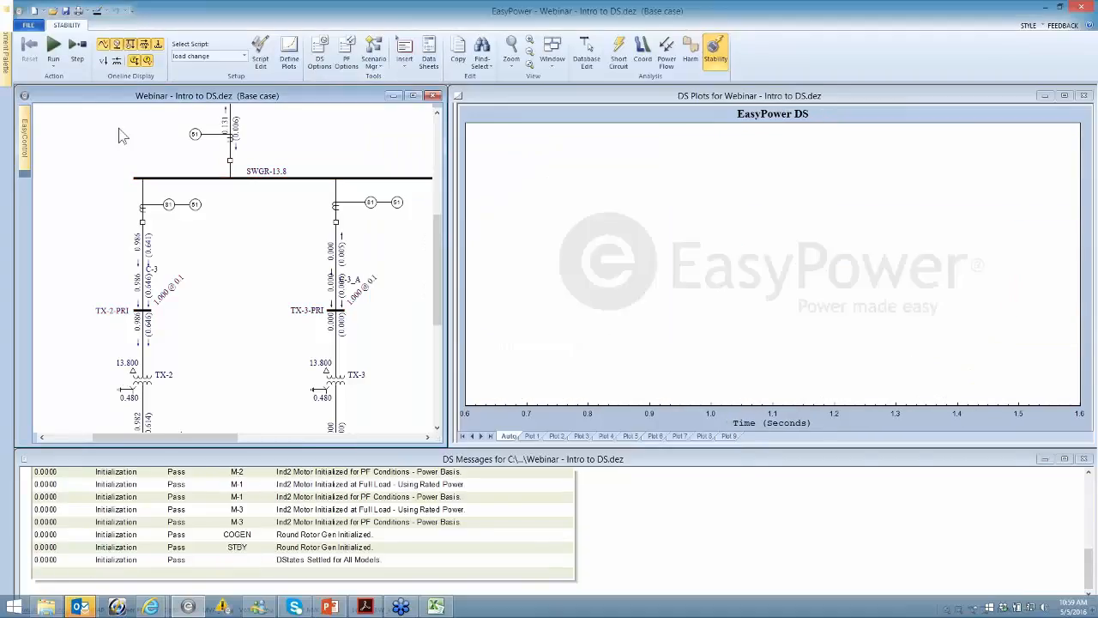
Step: Rerun the arc flash fault simulation on bus SWGR-13.8 and view the COGEN generator curves on Plot 3
double_click(194, 179)
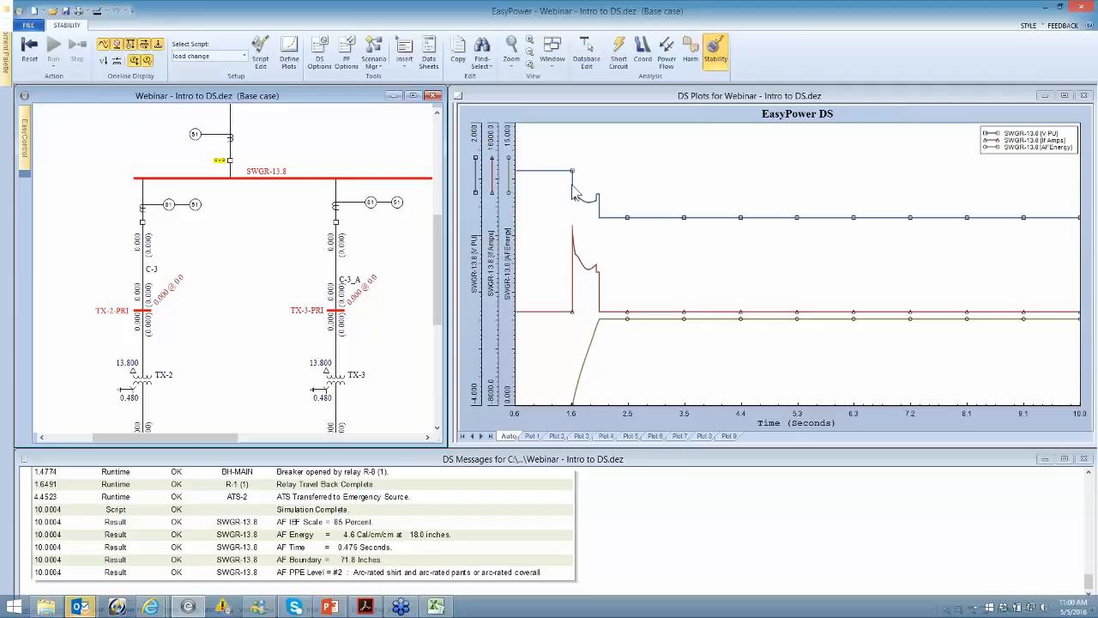
mouse_move(571, 176)
left_click(581, 436)
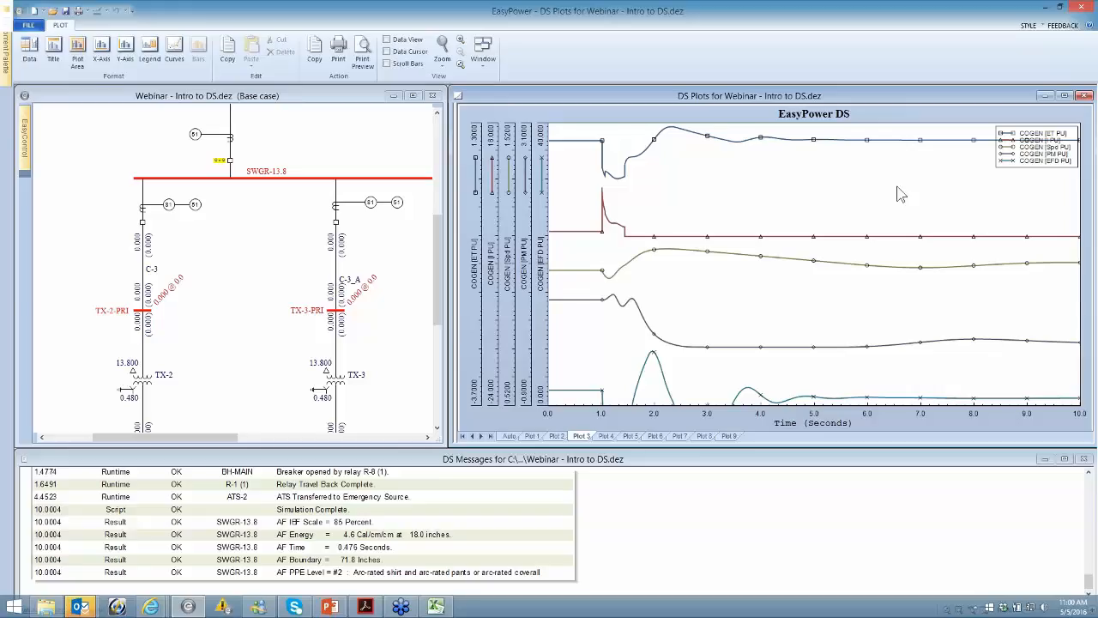
left_click(1032, 26)
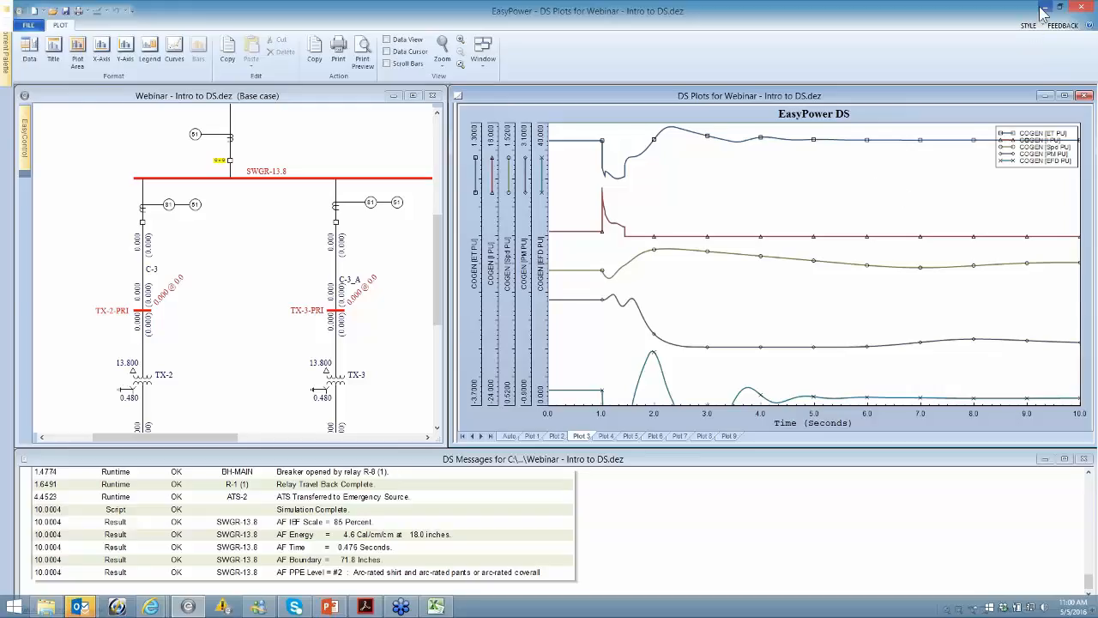